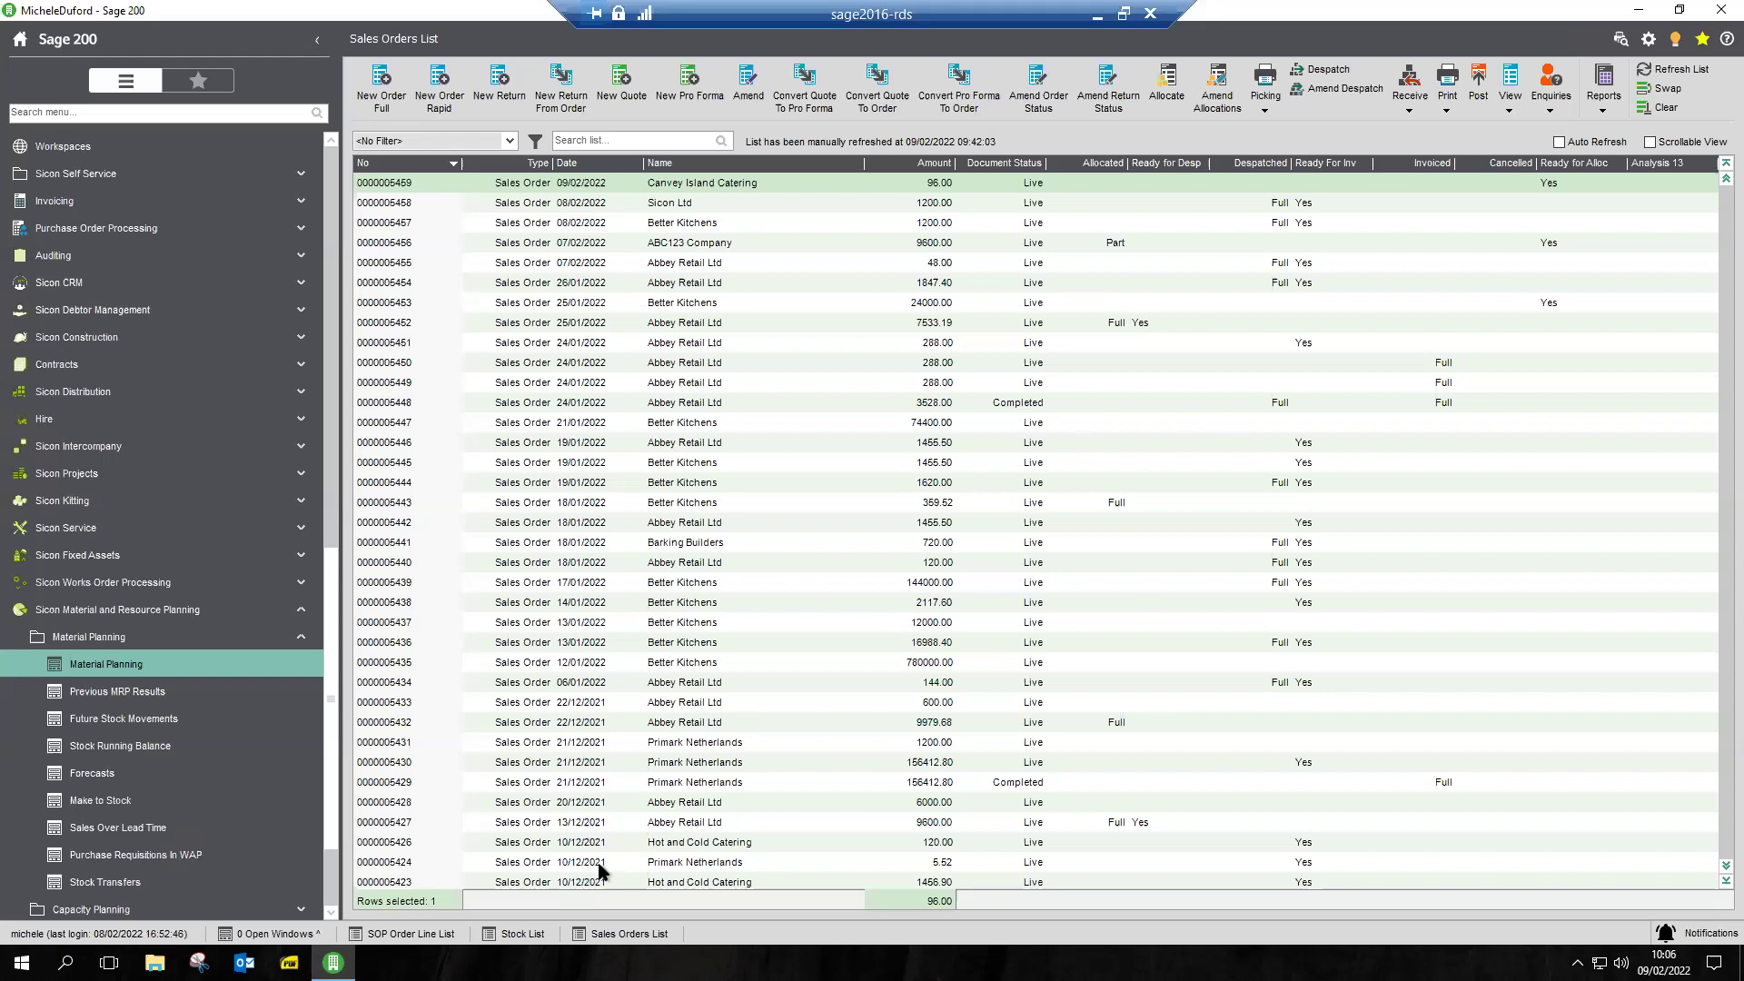
# Step: Search the stock list for "kettle"
pyautogui.click(516, 935)
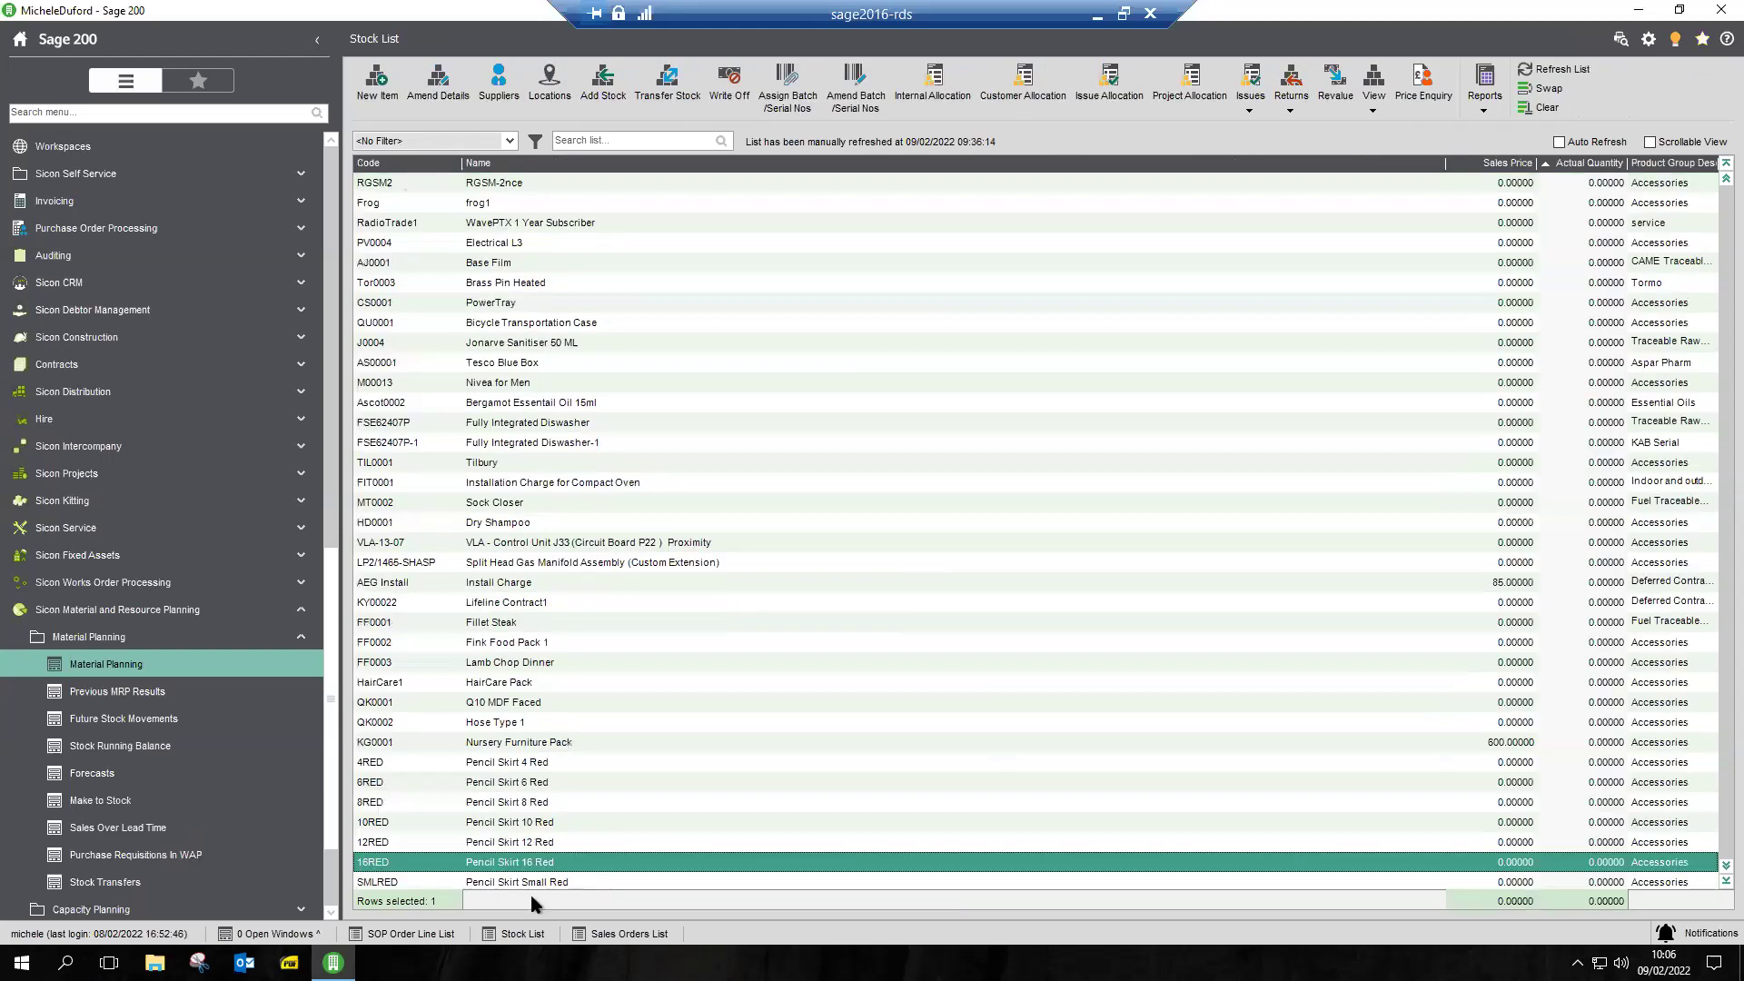
pyautogui.click(591, 143)
pyautogui.write('kettle')
pyautogui.press('Return')
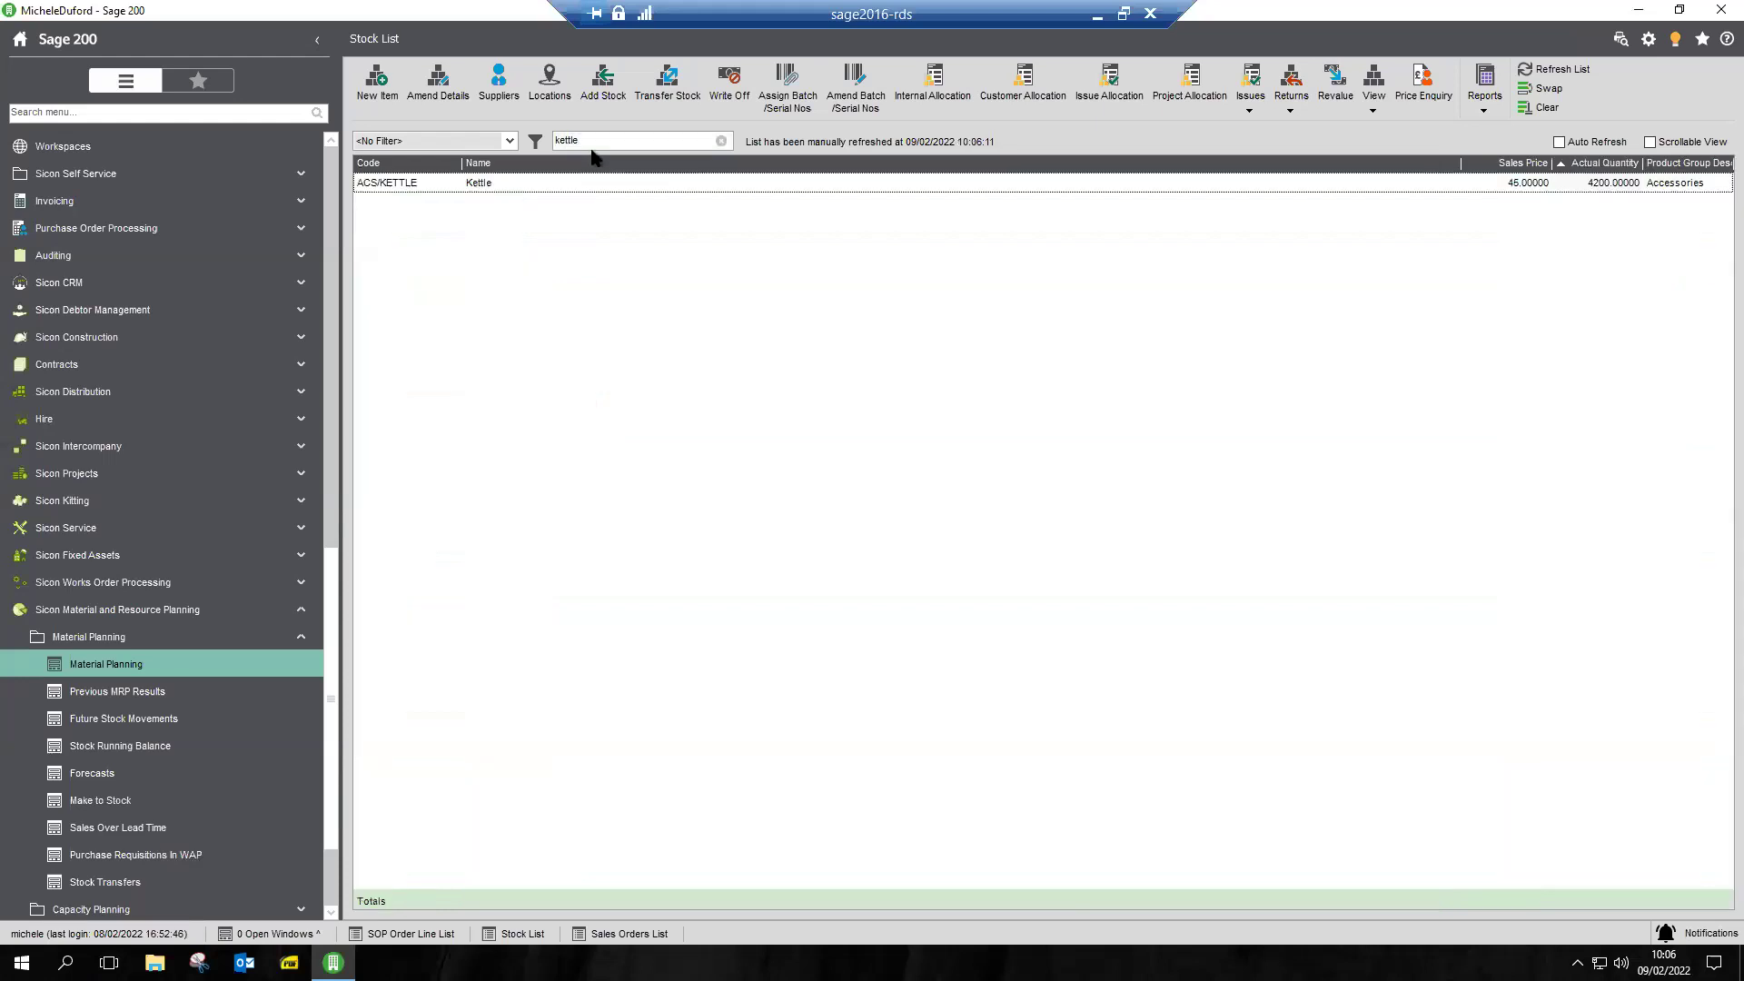
# Step: Review the warehouse and bin location details of stock item ACS/KETTLE, including its re-order, minimum and maximum levels, and close them
pyautogui.click(519, 182)
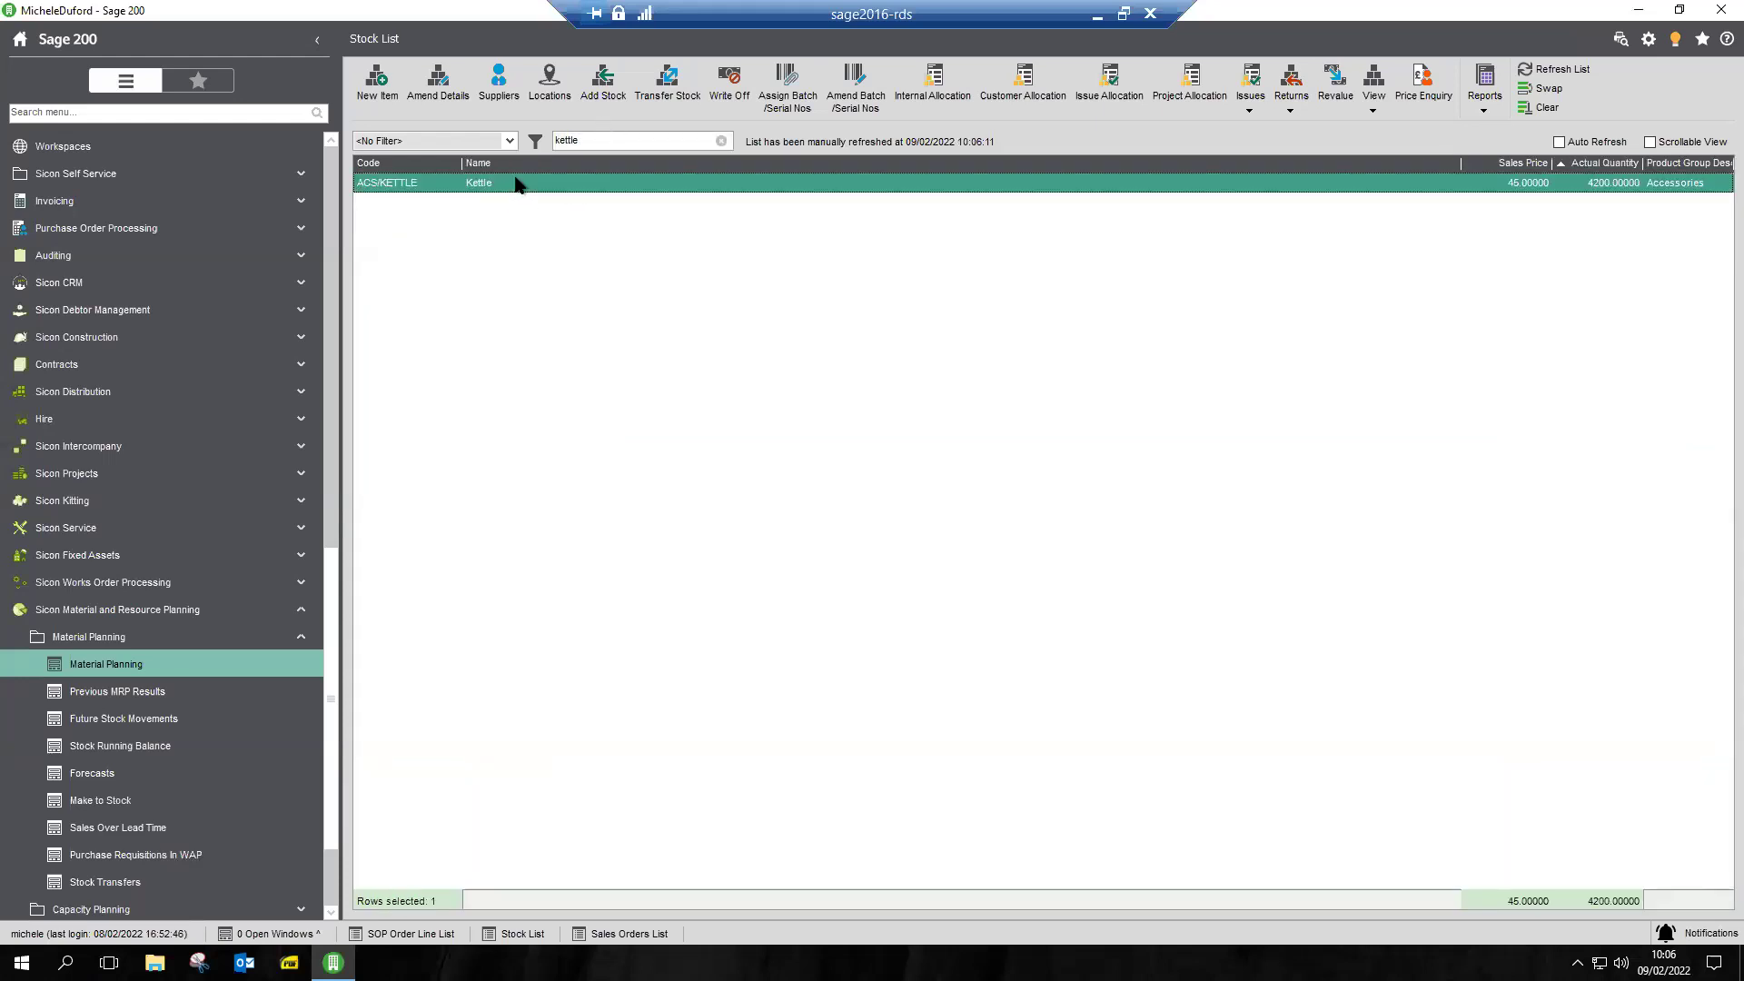
pyautogui.click(549, 84)
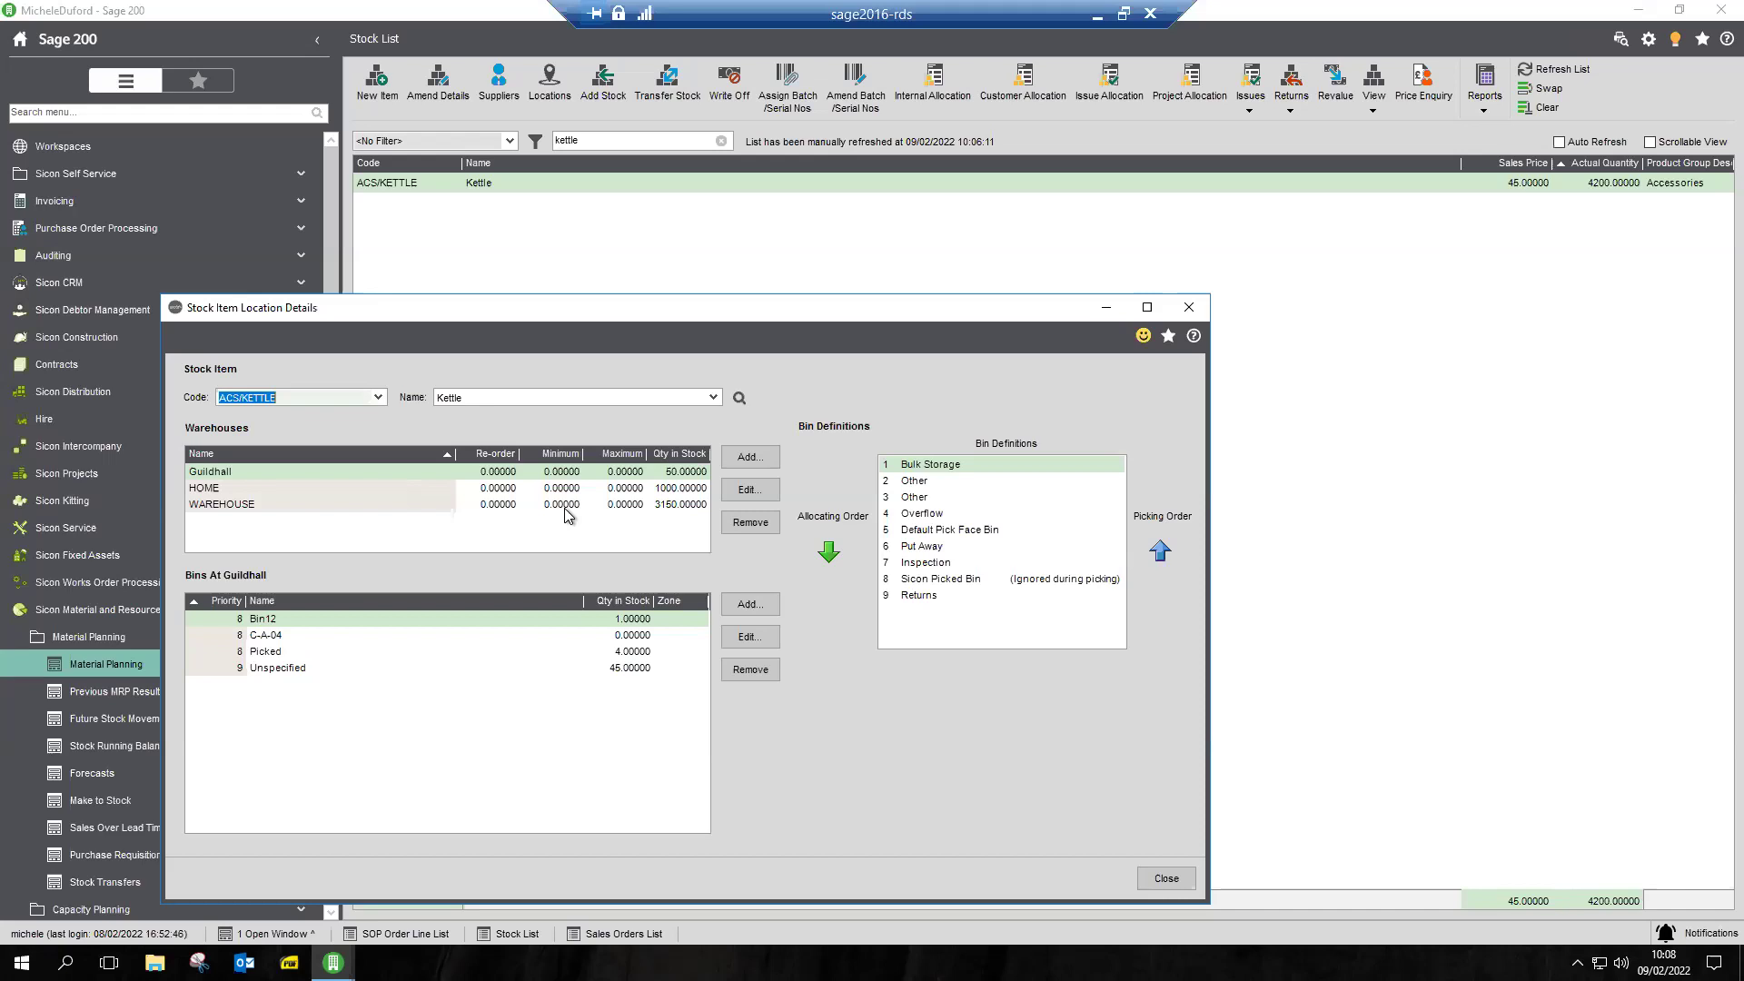
pyautogui.click(1189, 308)
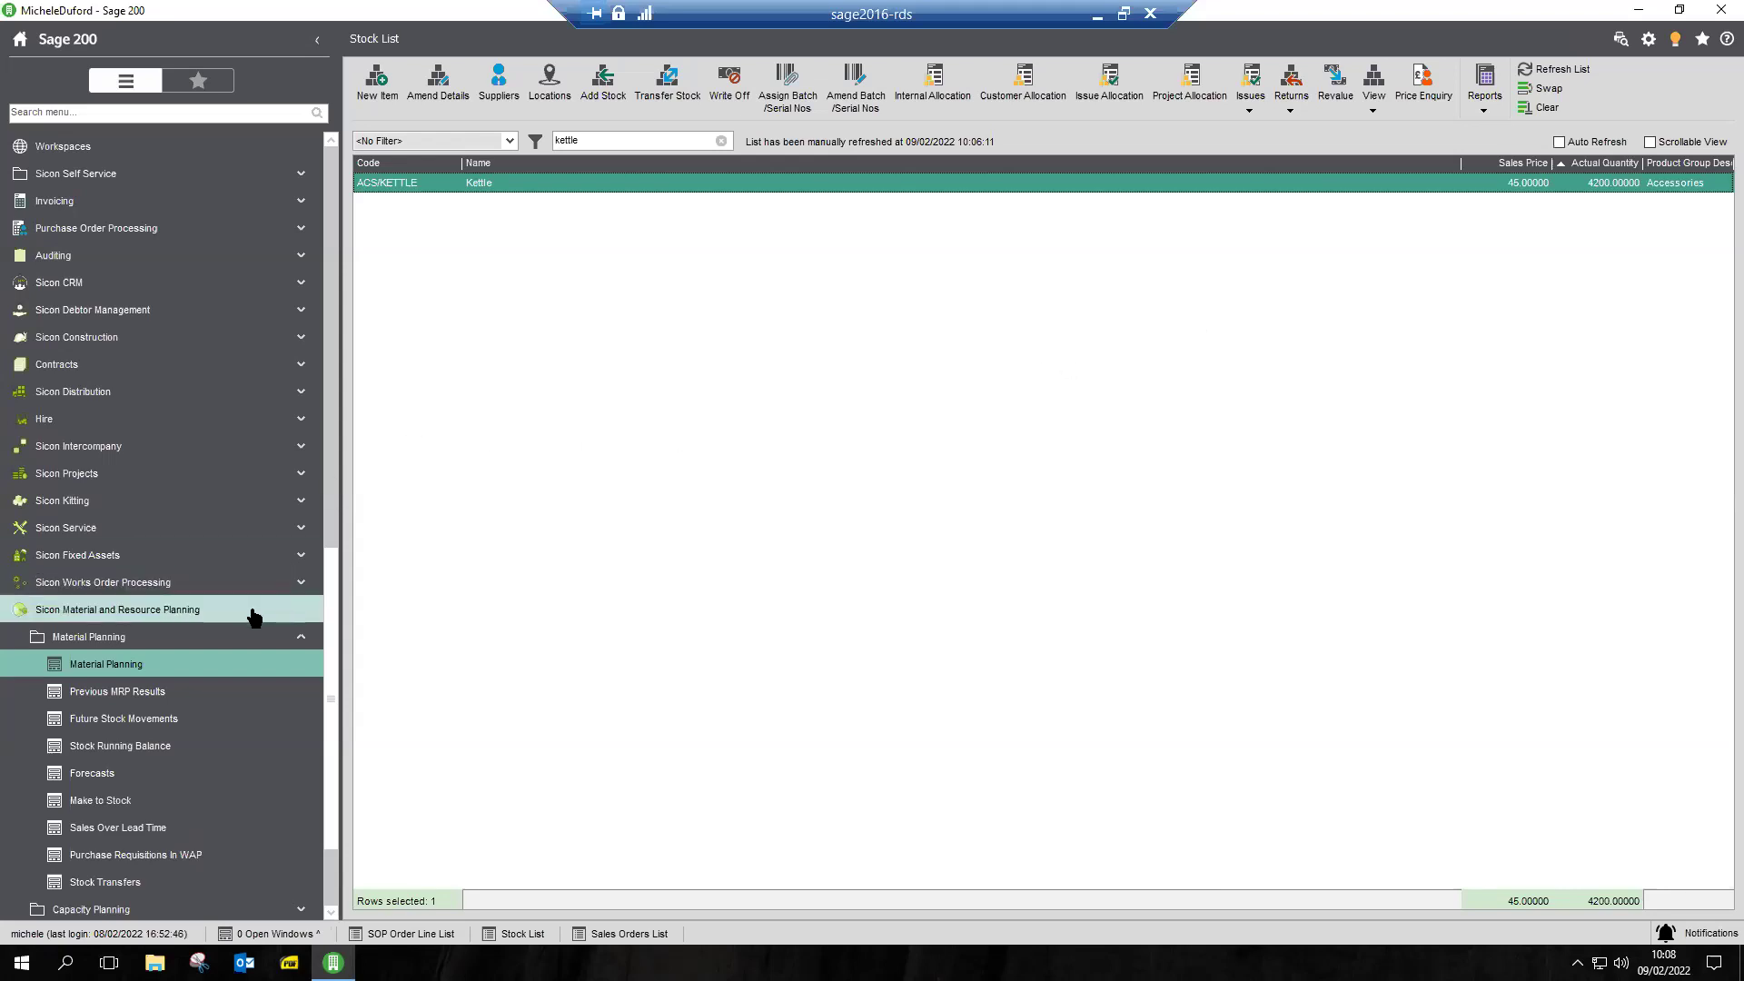
# Step: Open Calculate Min Stock Levels from Sicon Distribution's Future Sales and display the calculation for all items across the selected warehouses
pyautogui.click(154, 398)
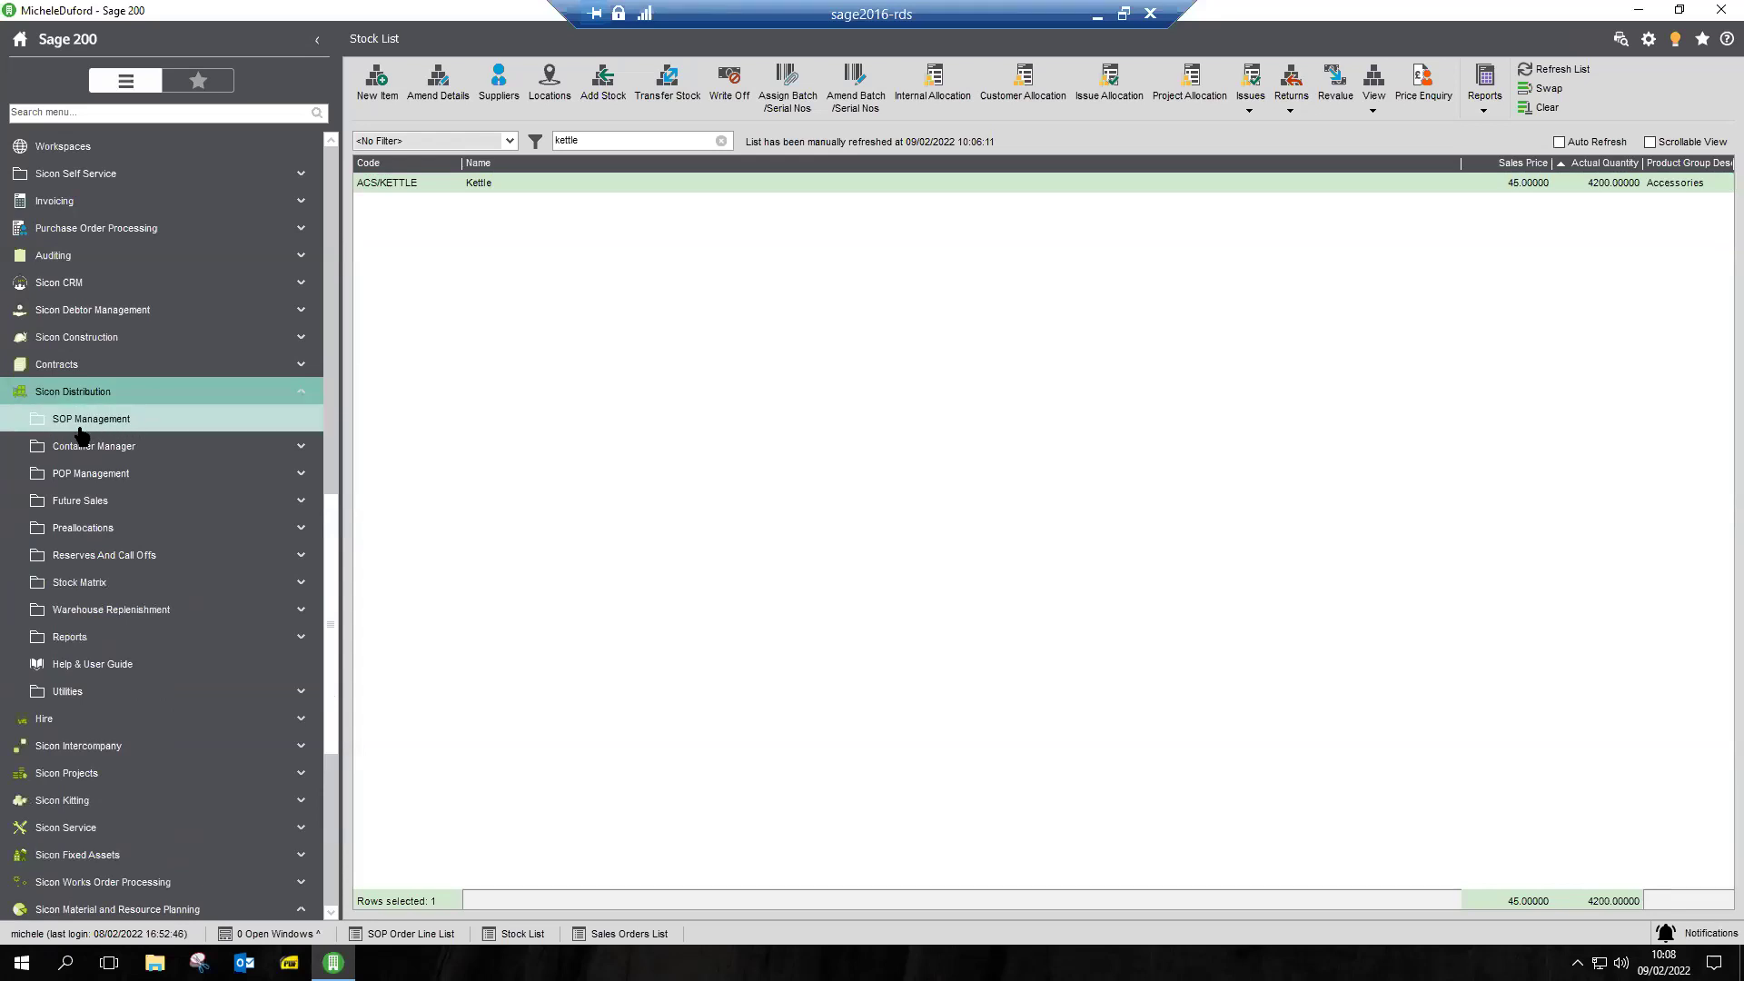
pyautogui.click(88, 505)
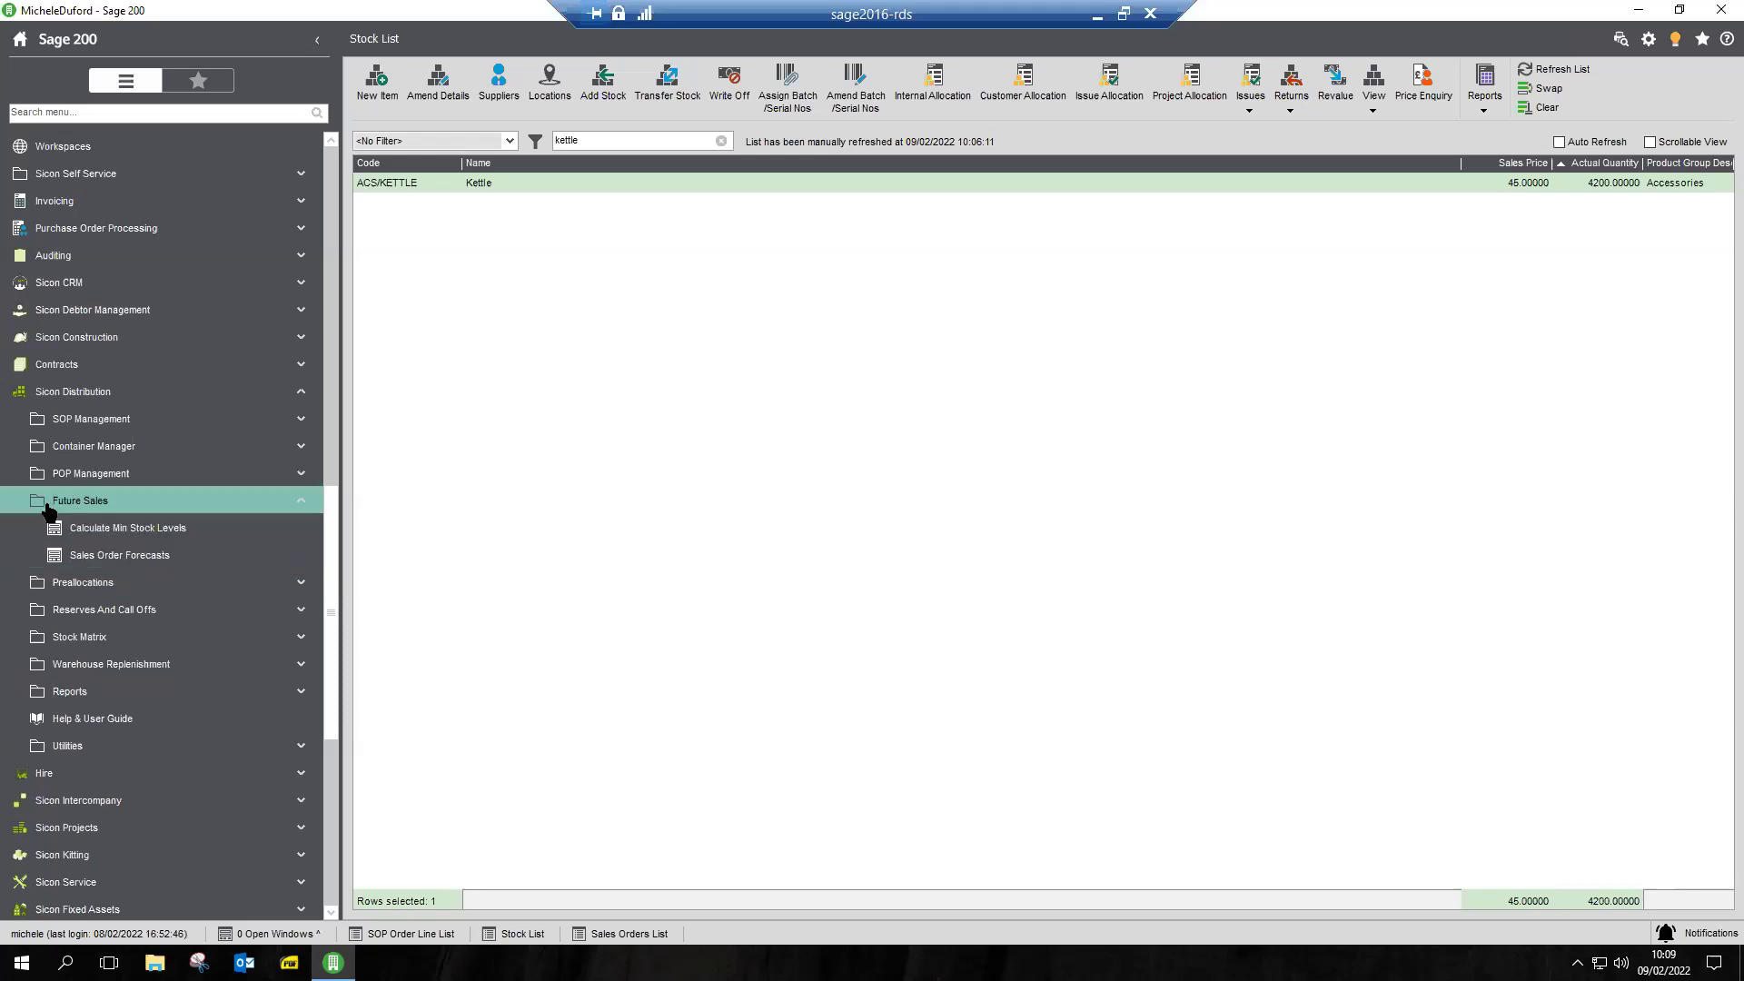
pyautogui.click(103, 530)
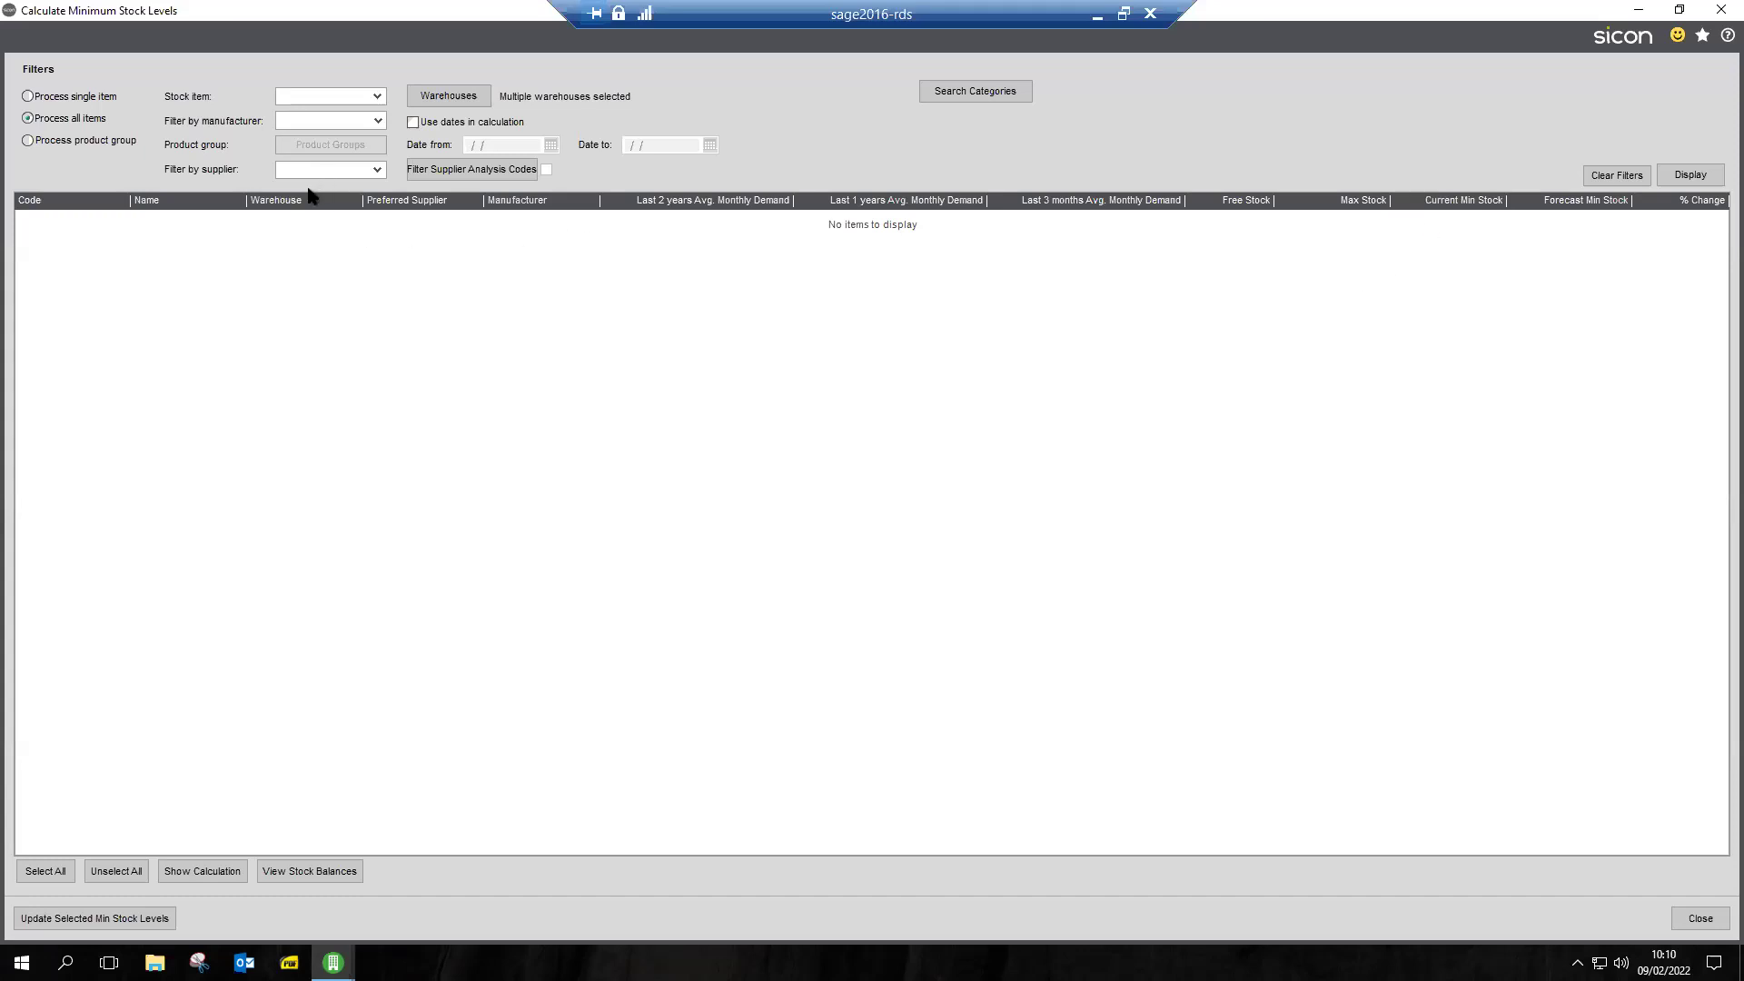
pyautogui.click(1694, 180)
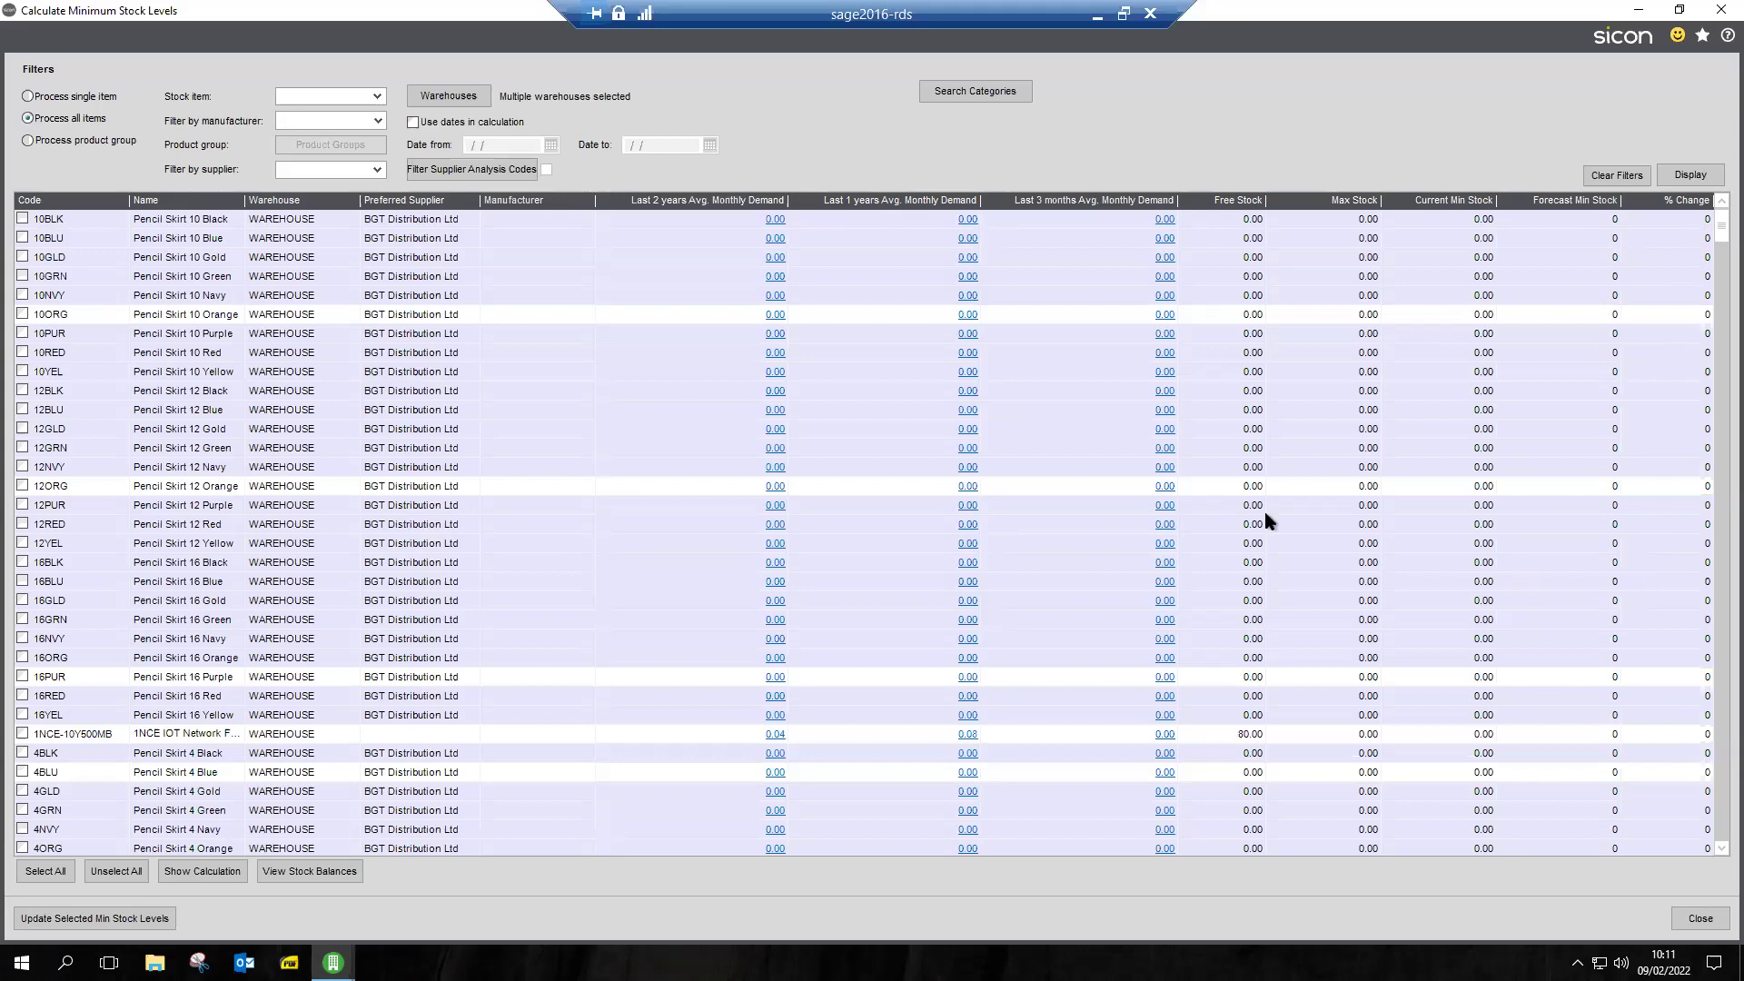
# Step: Examine the calculated items' average monthly demand, free stock, maximum stock, and current and forecast minimum stock
pyautogui.scroll(-3, 1266, 514)
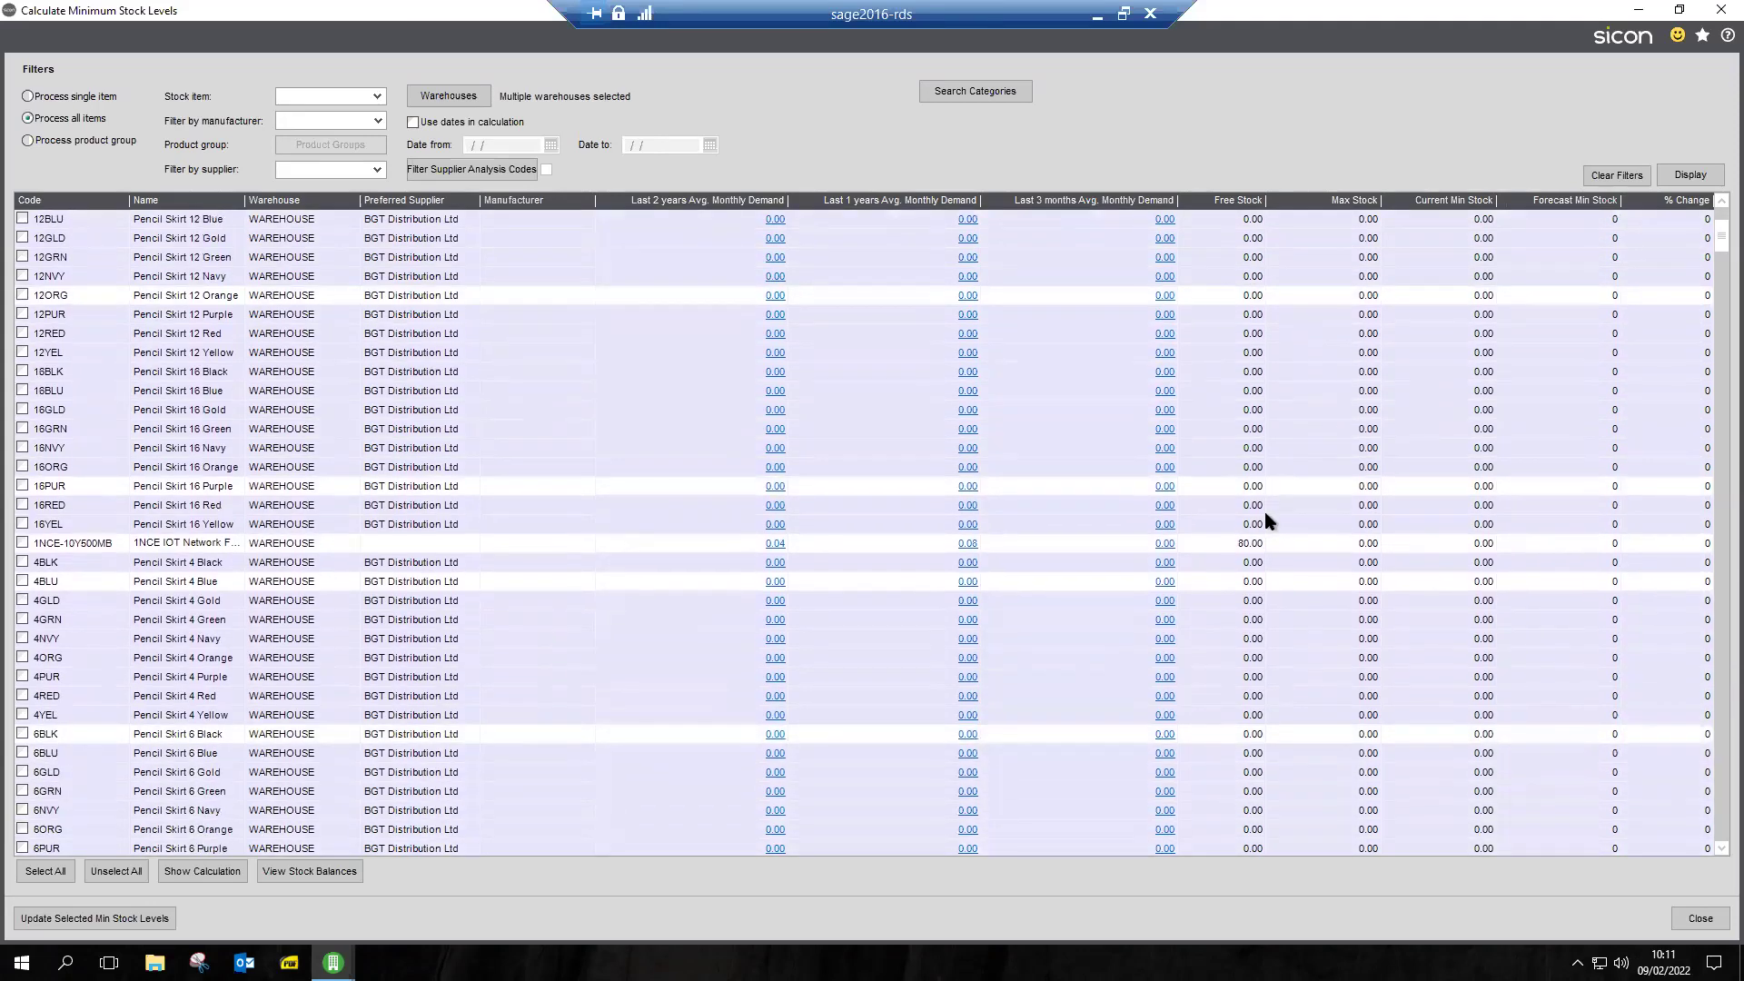
pyautogui.scroll(-6, 1264, 514)
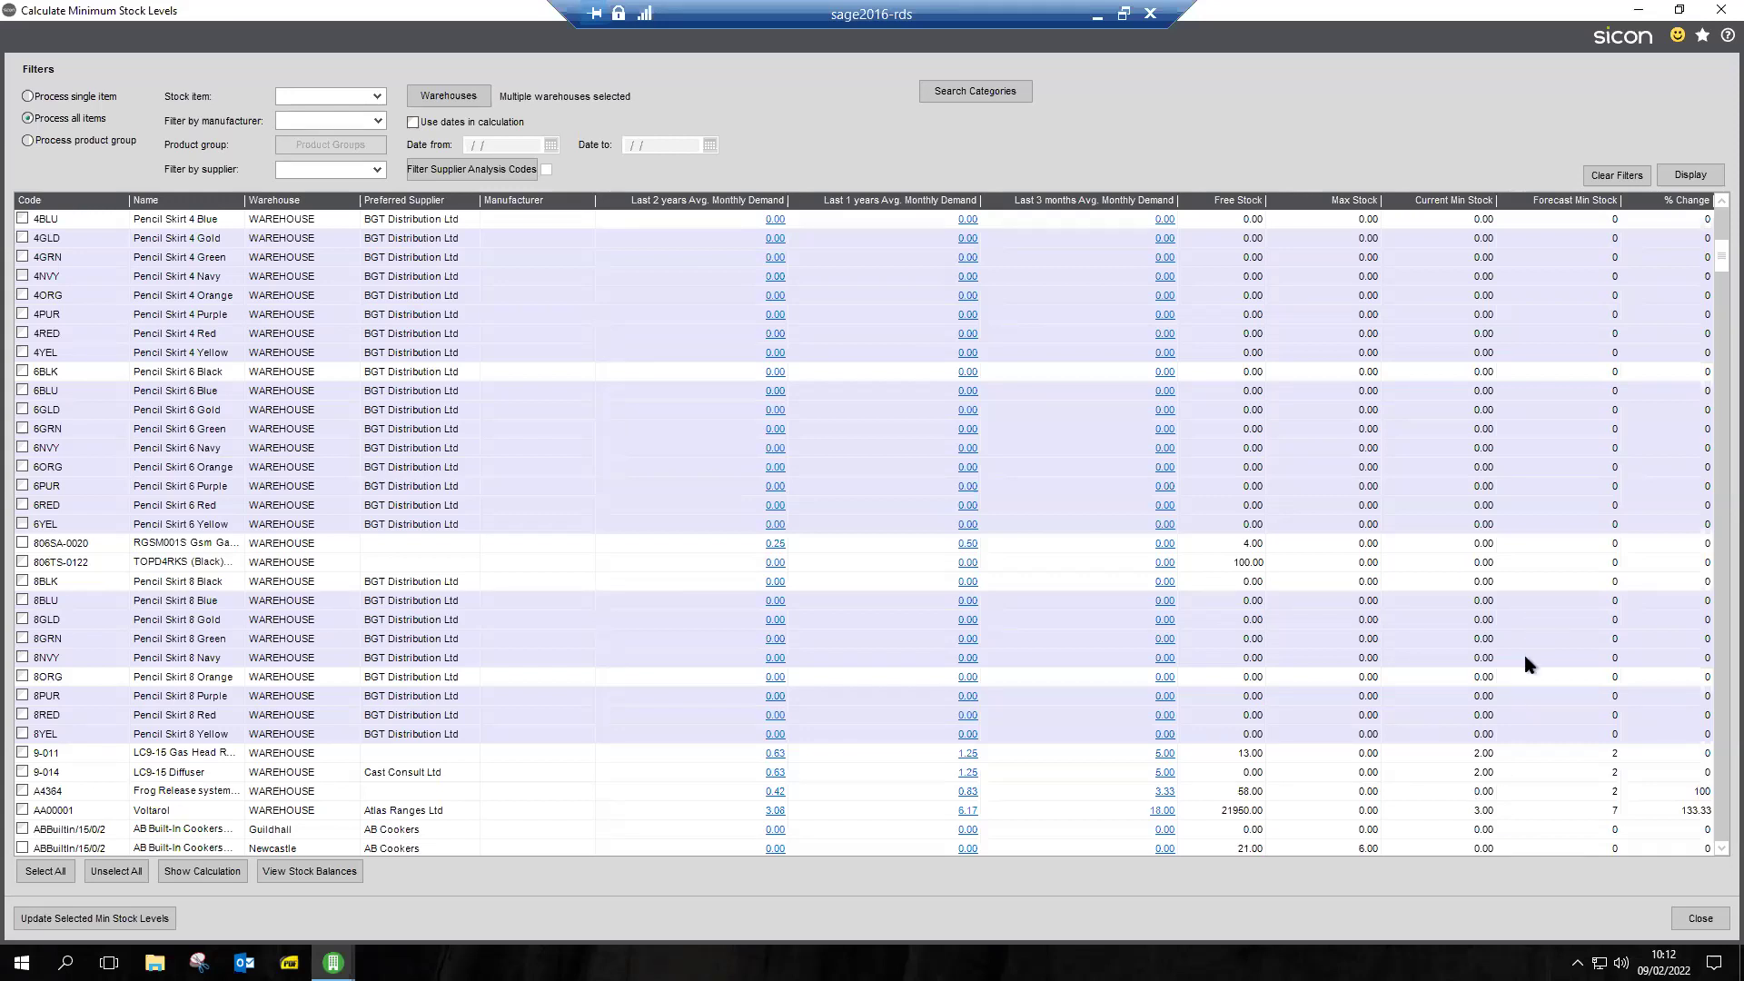
pyautogui.scroll(-2, 1523, 652)
pyautogui.scroll(-3, 1525, 658)
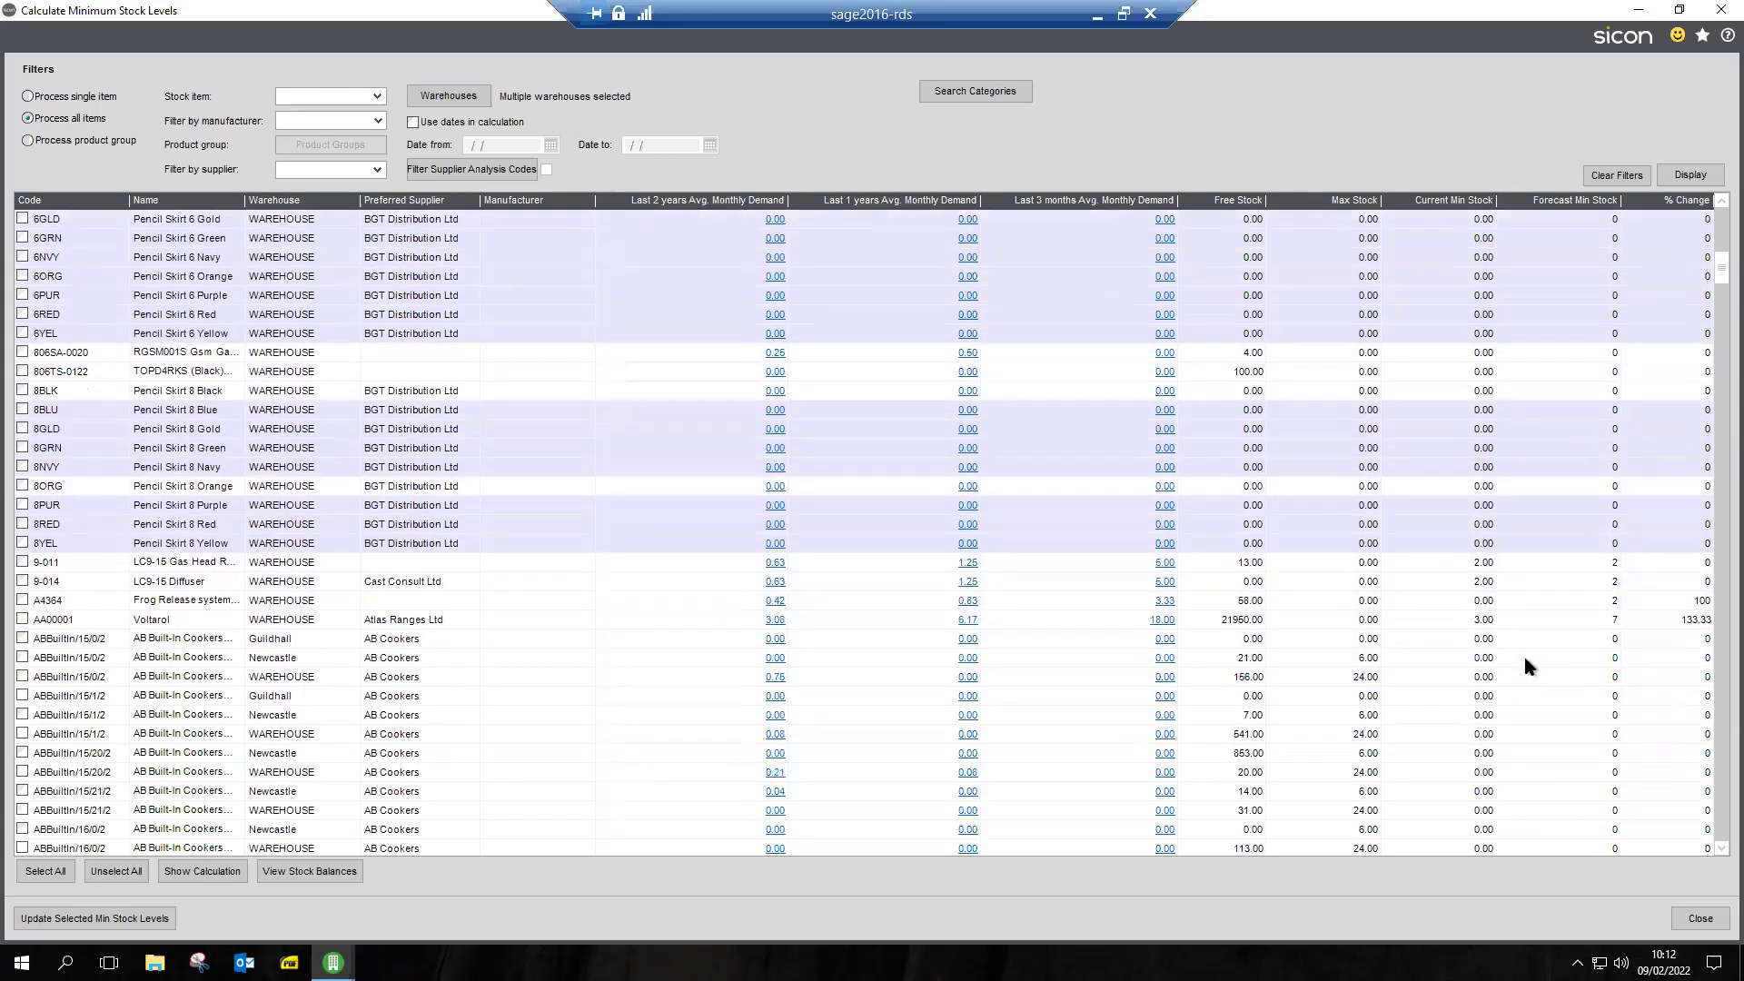
pyautogui.scroll(-2, 1524, 658)
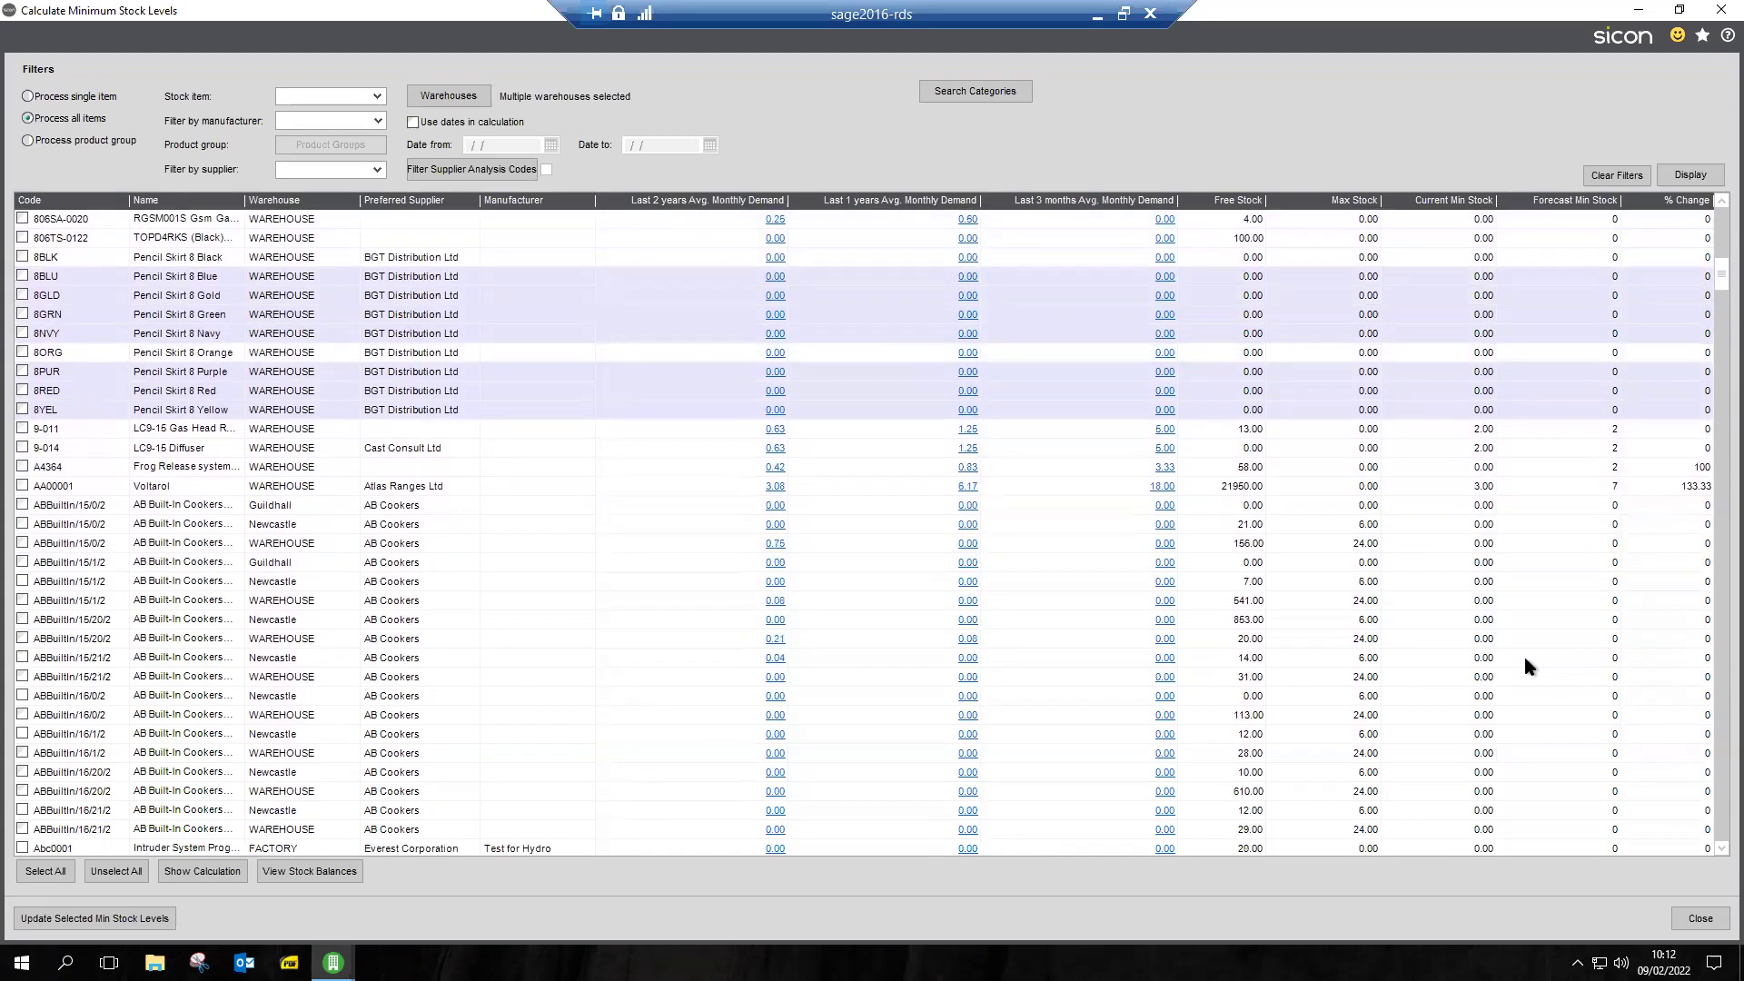
pyautogui.scroll(-2, 1526, 659)
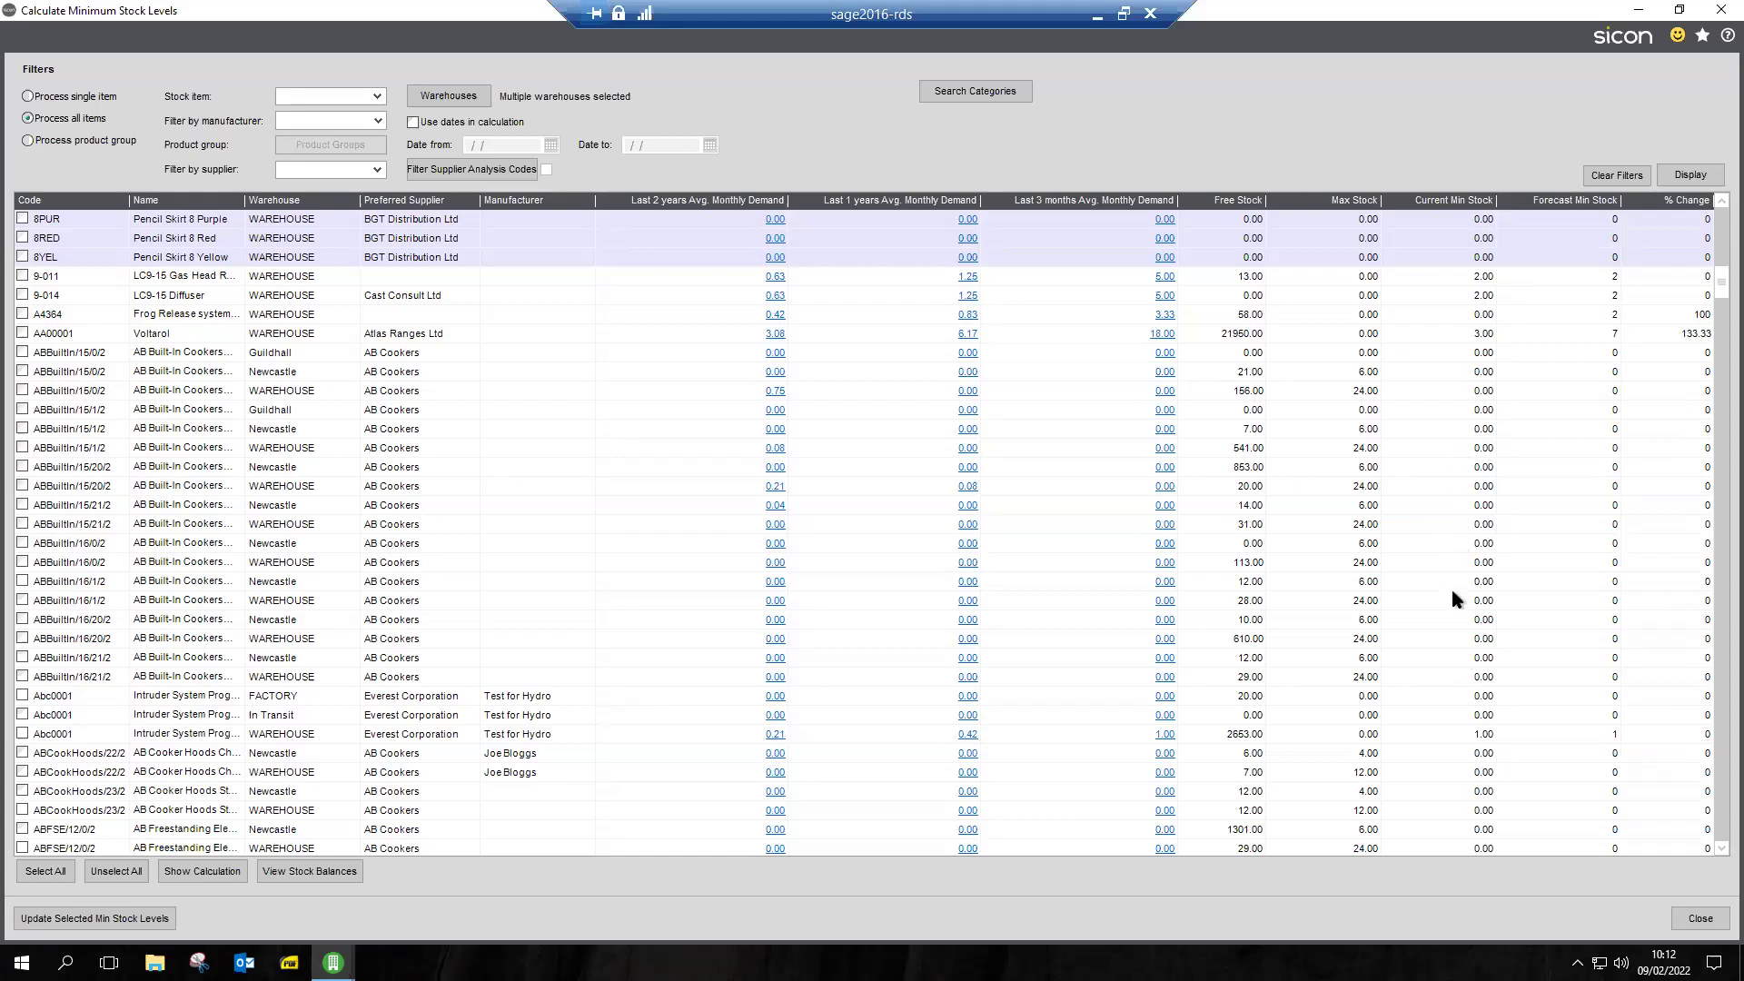
pyautogui.scroll(4, 1451, 598)
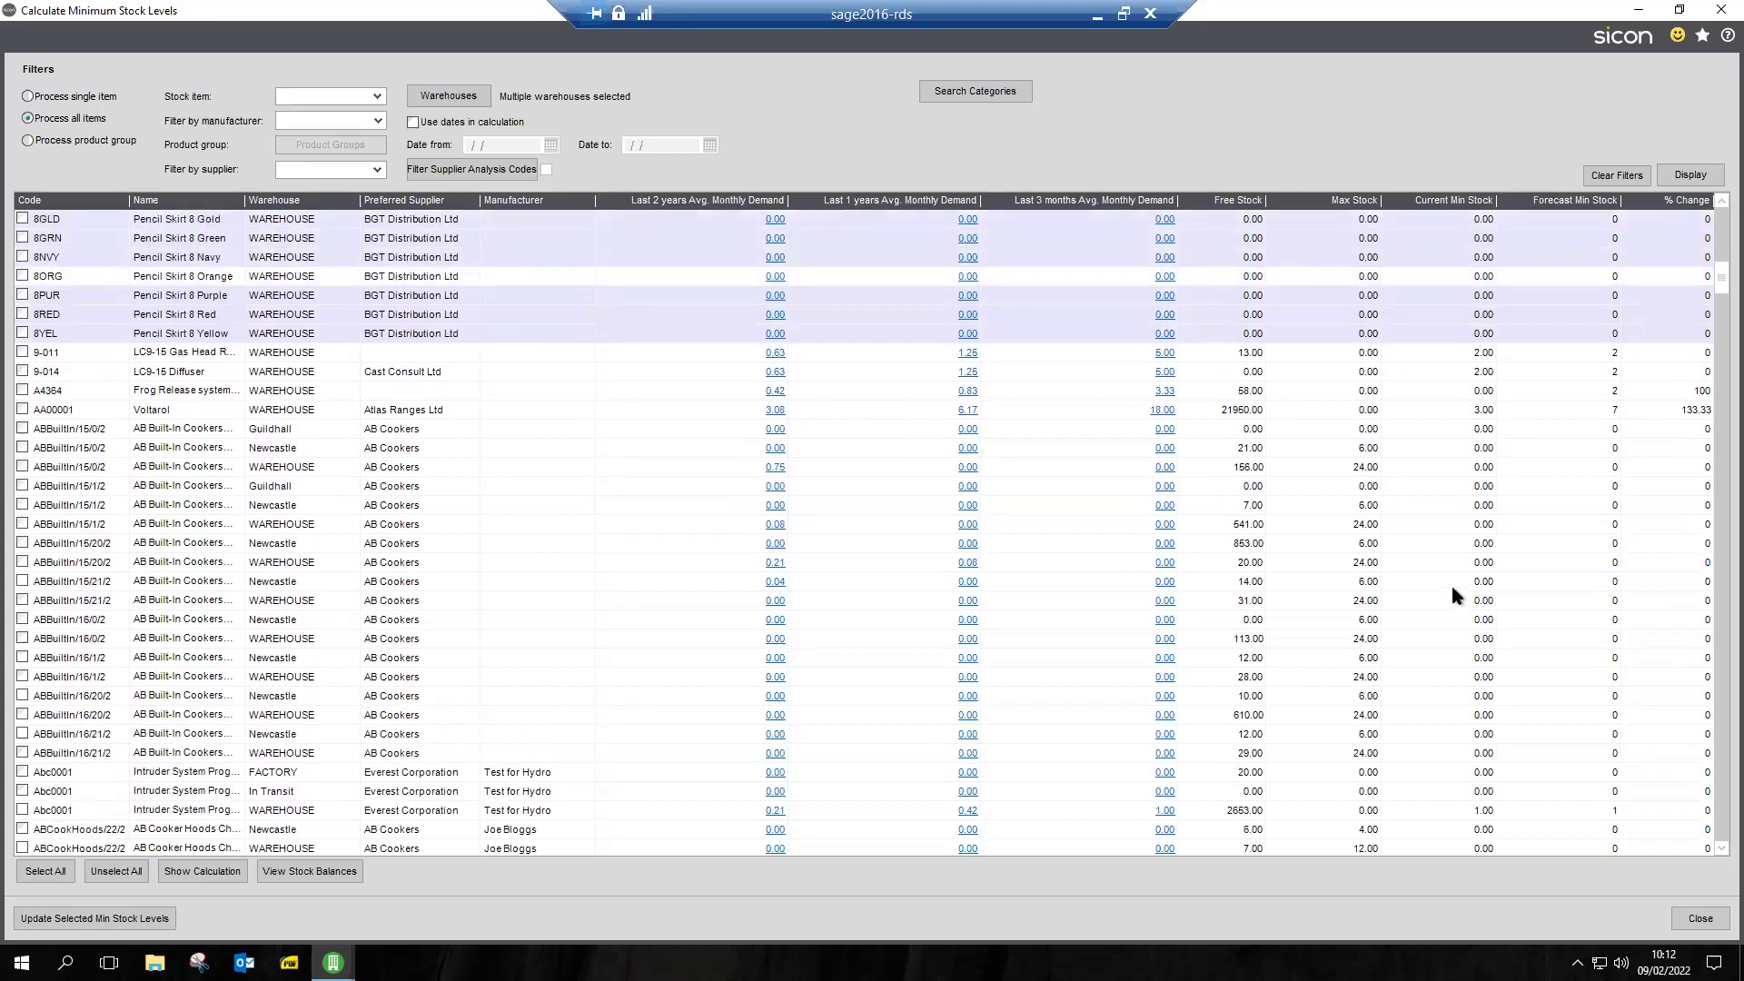
pyautogui.scroll(3, 1451, 585)
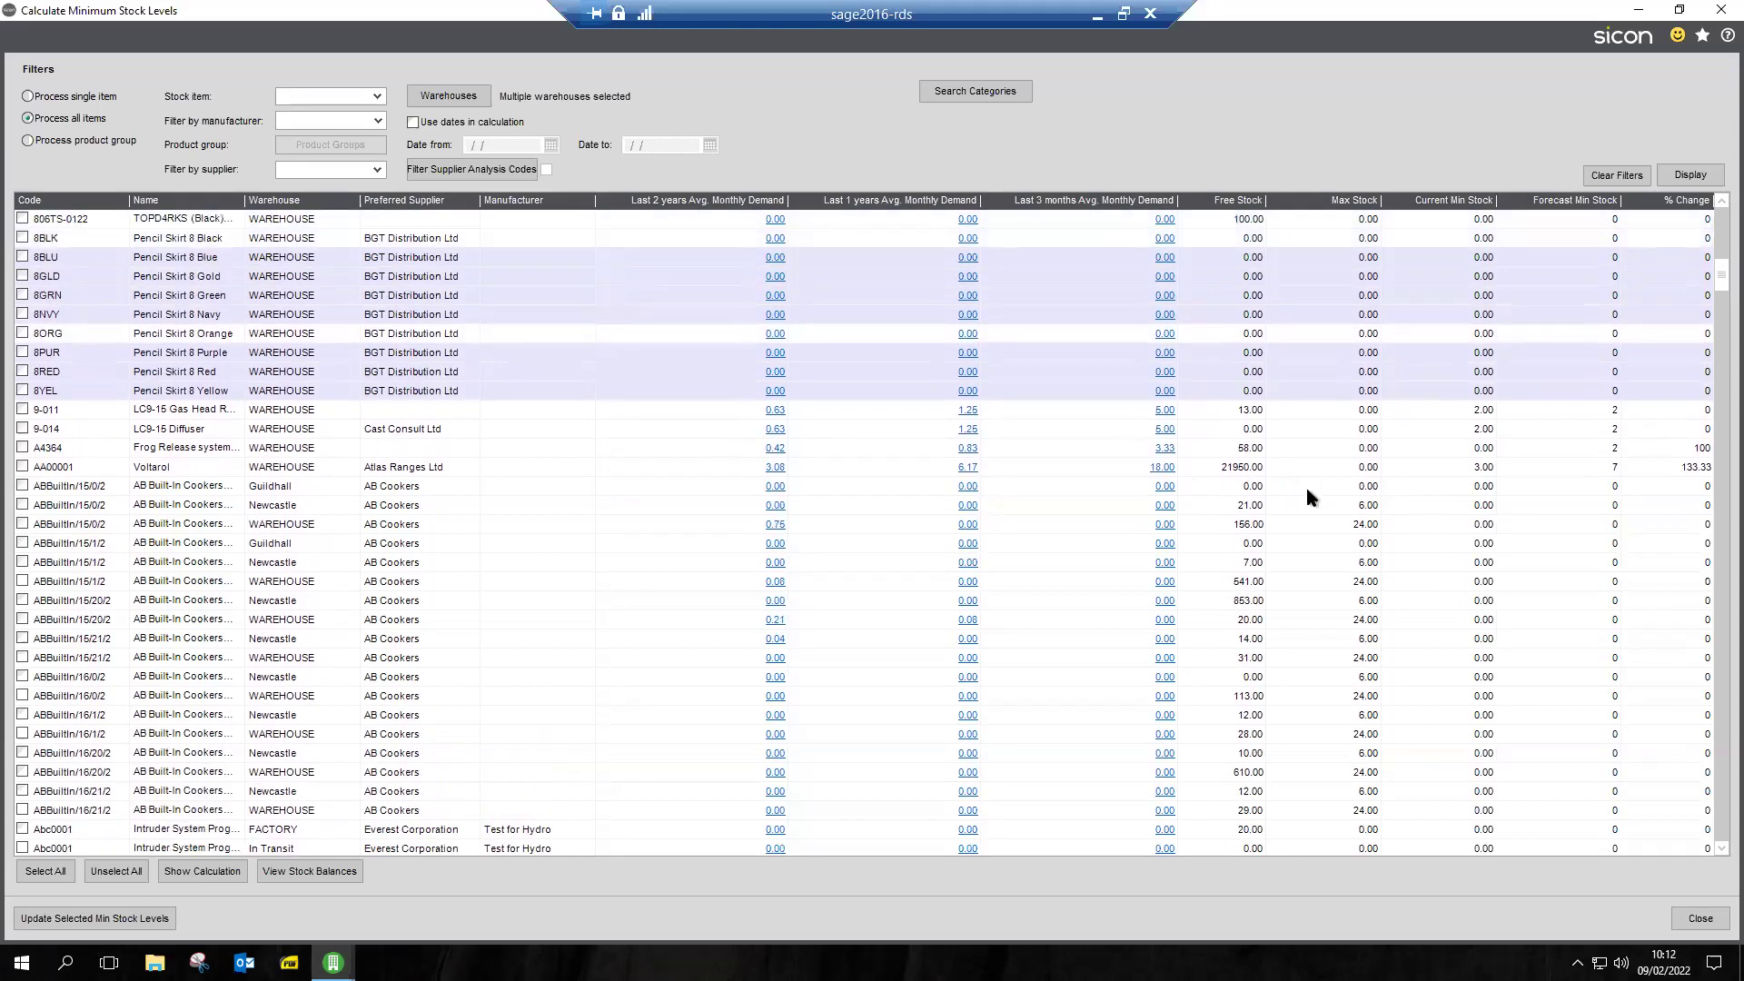
pyautogui.scroll(-6, 1332, 581)
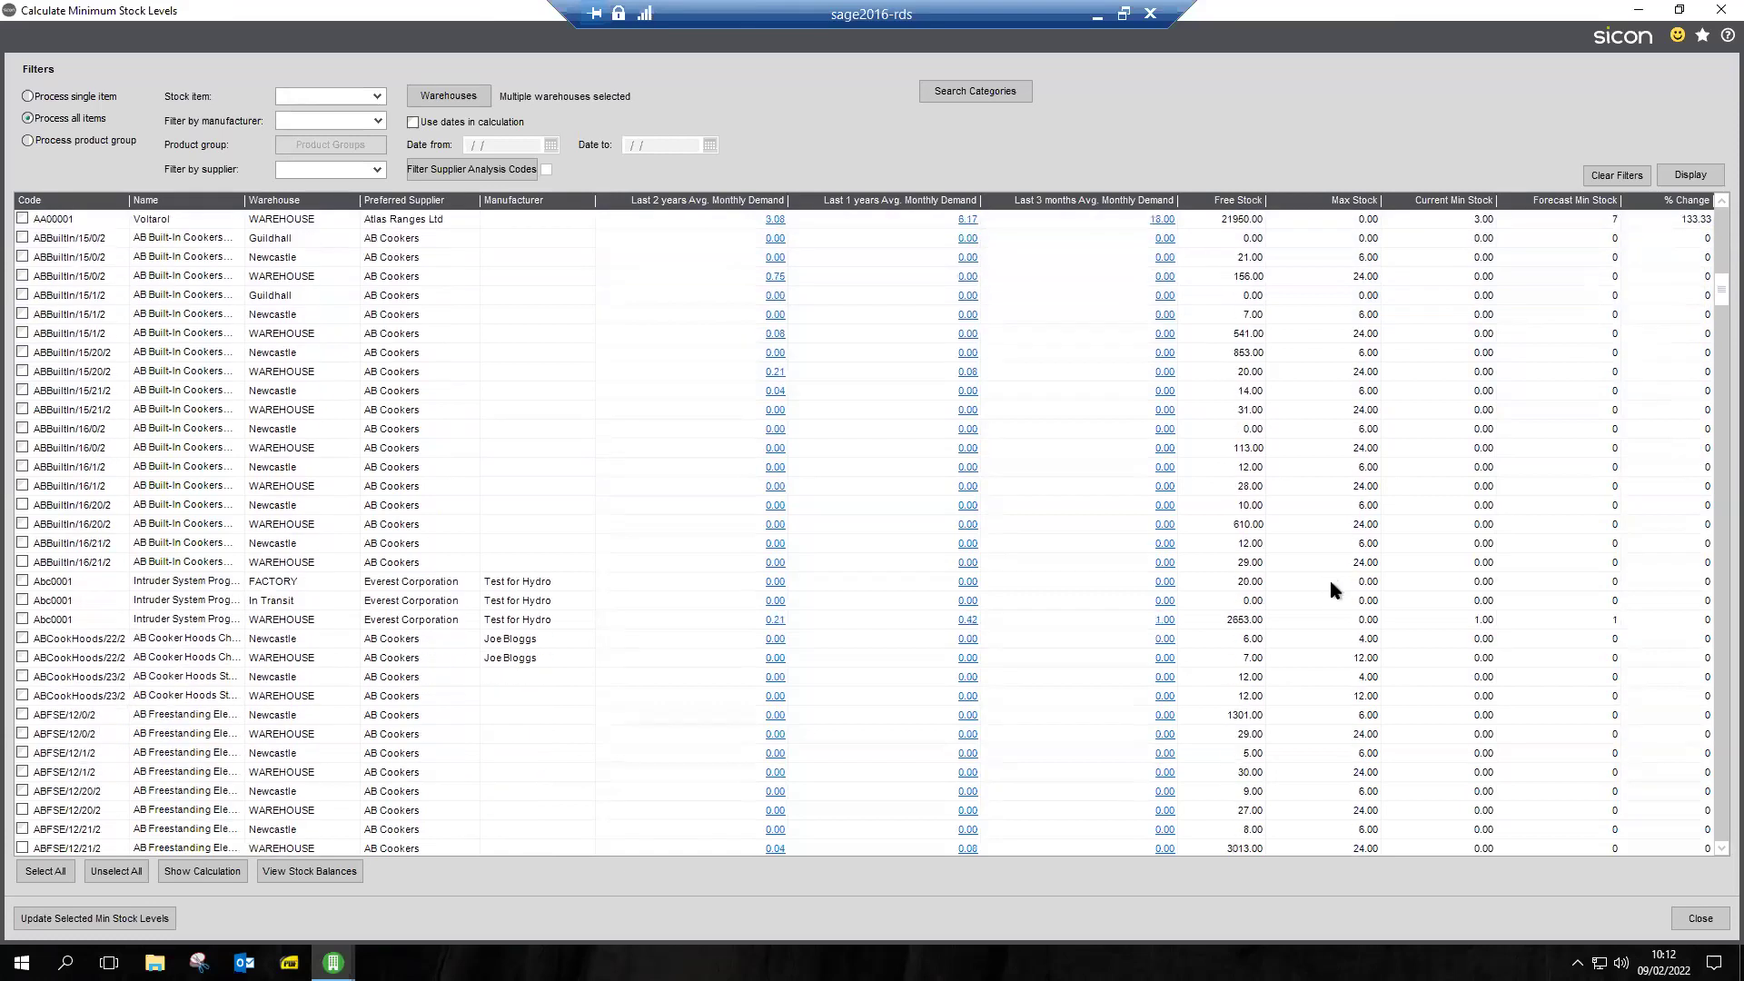
pyautogui.scroll(-5, 1329, 592)
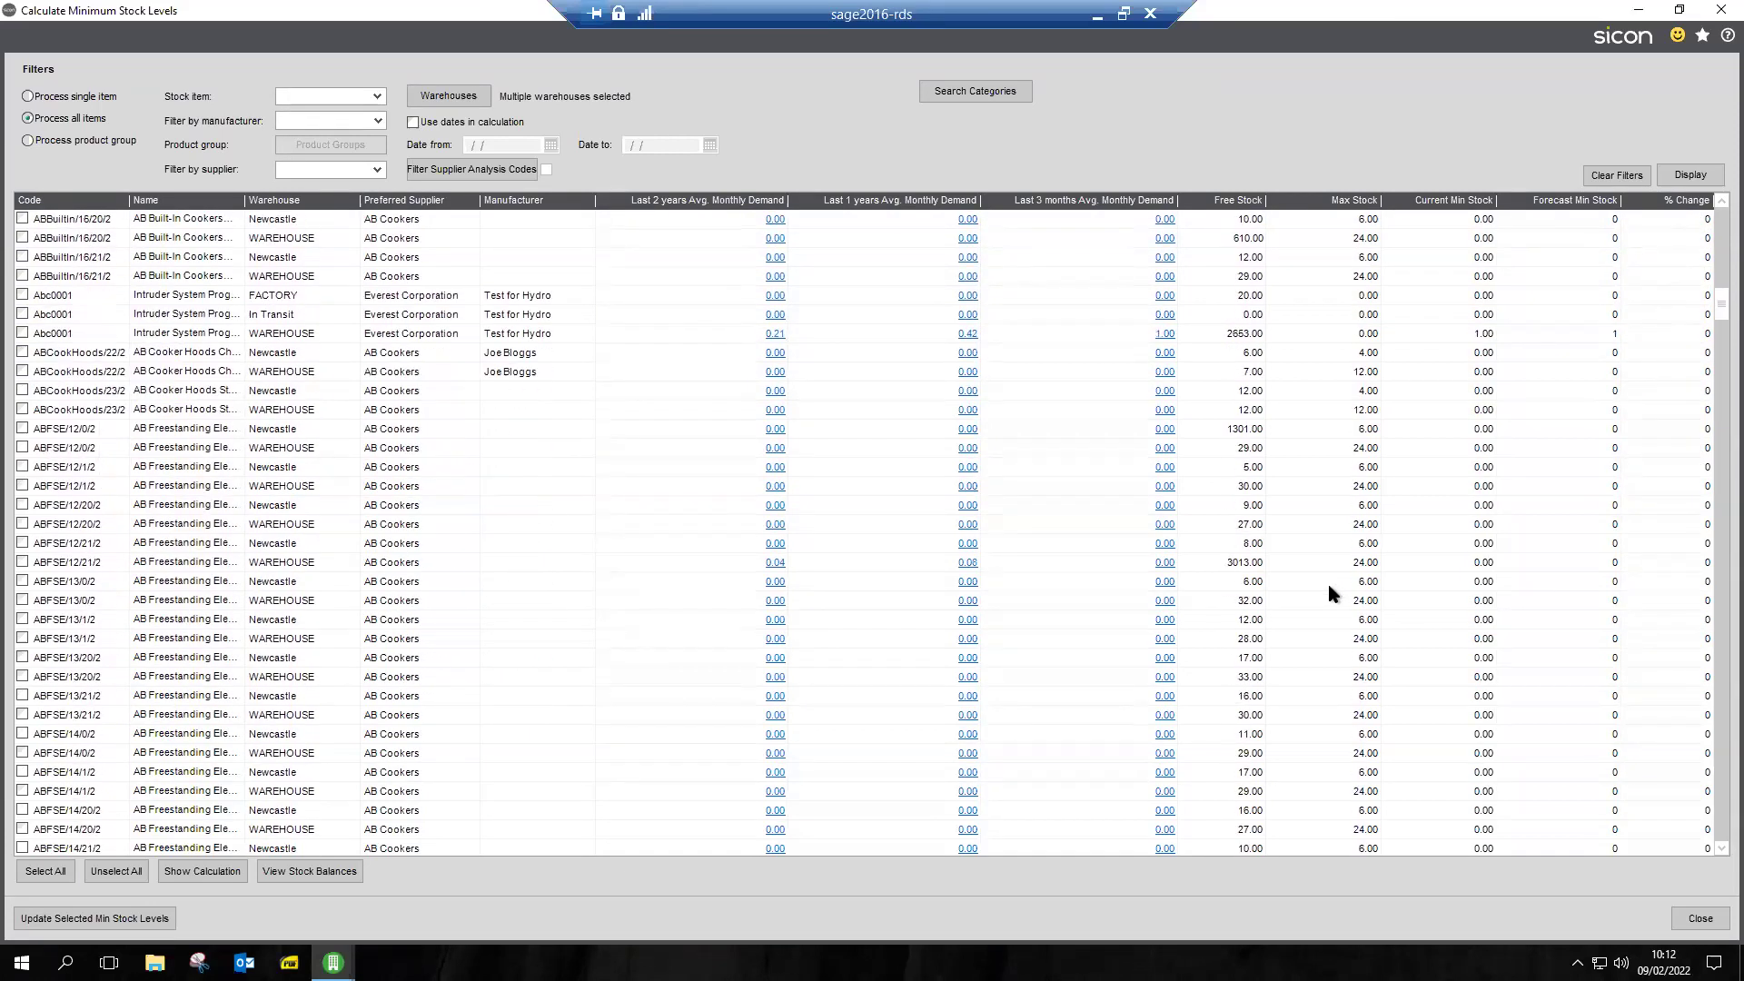
pyautogui.scroll(-5, 1329, 590)
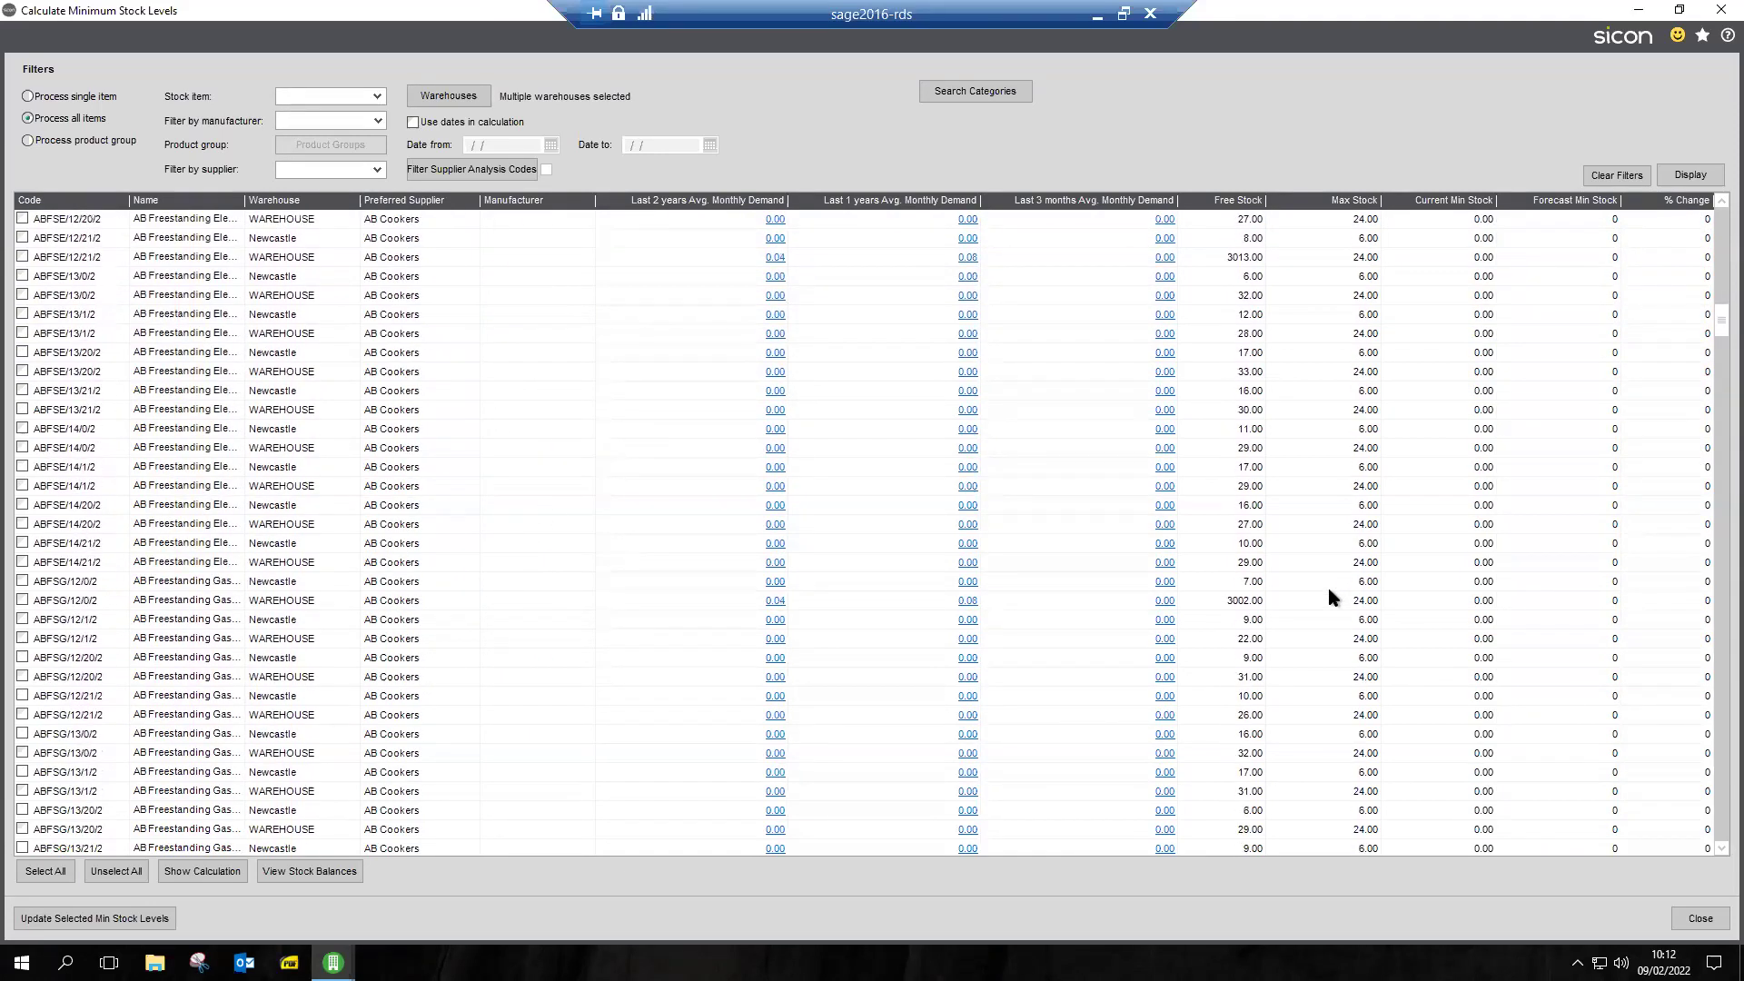
pyautogui.scroll(-3, 1327, 596)
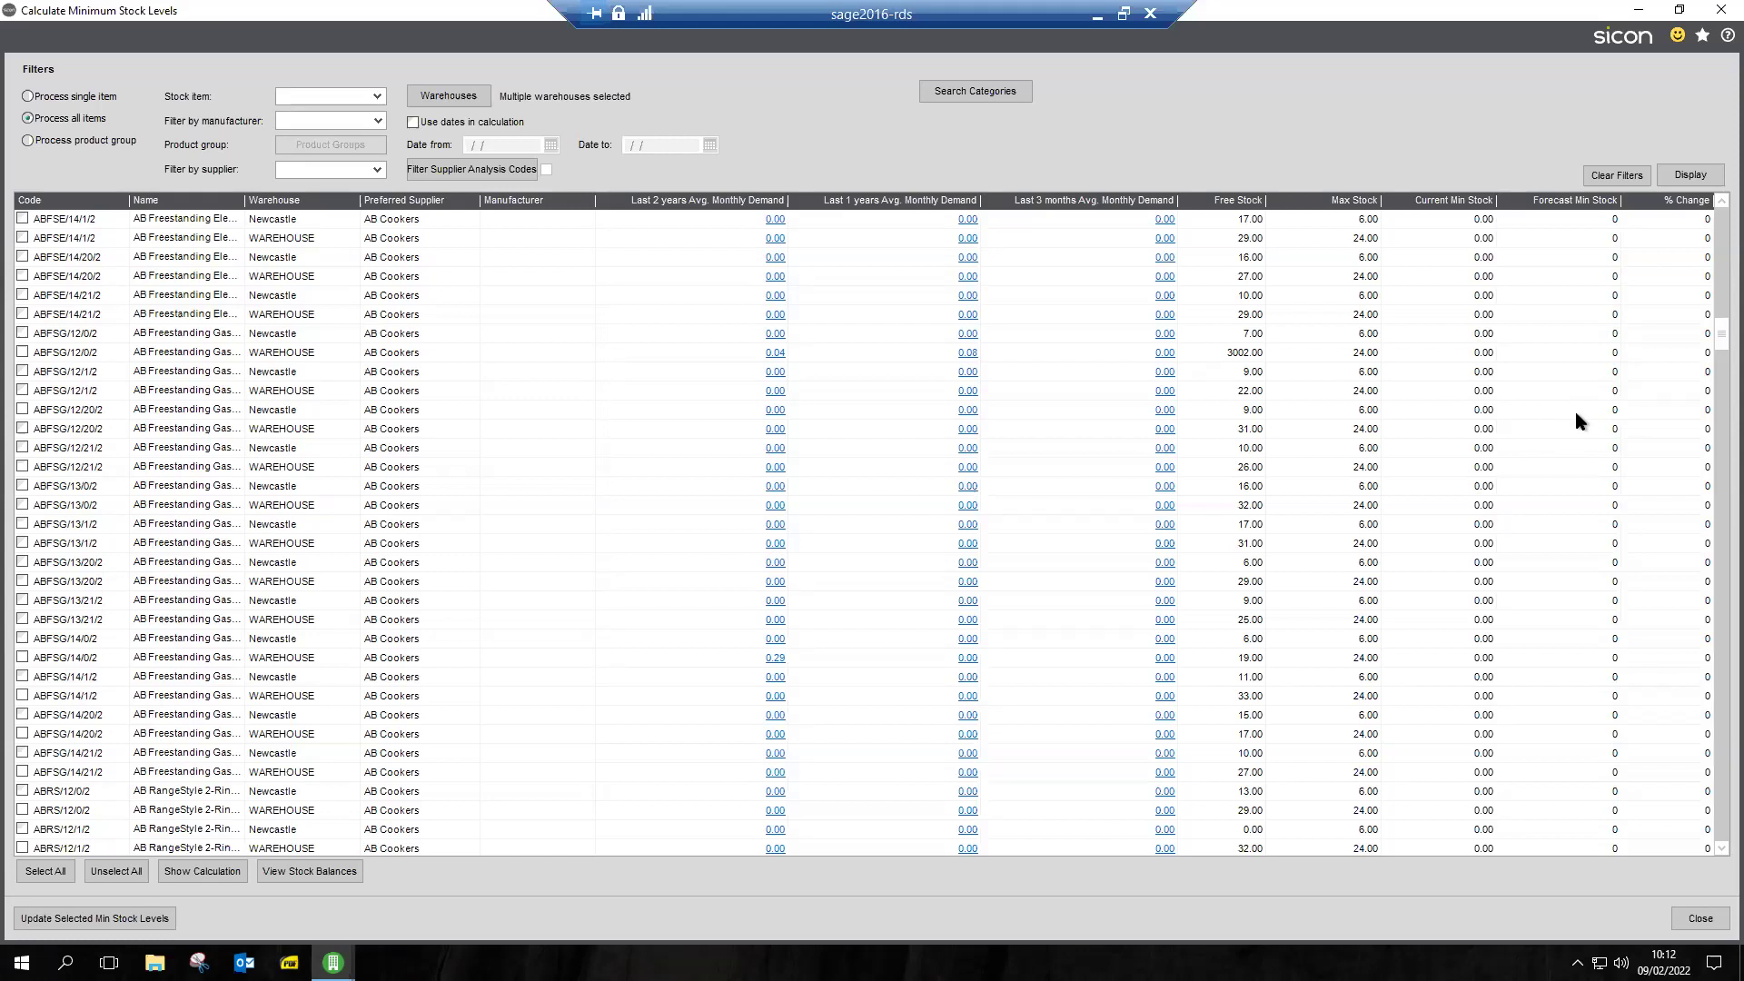
pyautogui.scroll(5, 1348, 525)
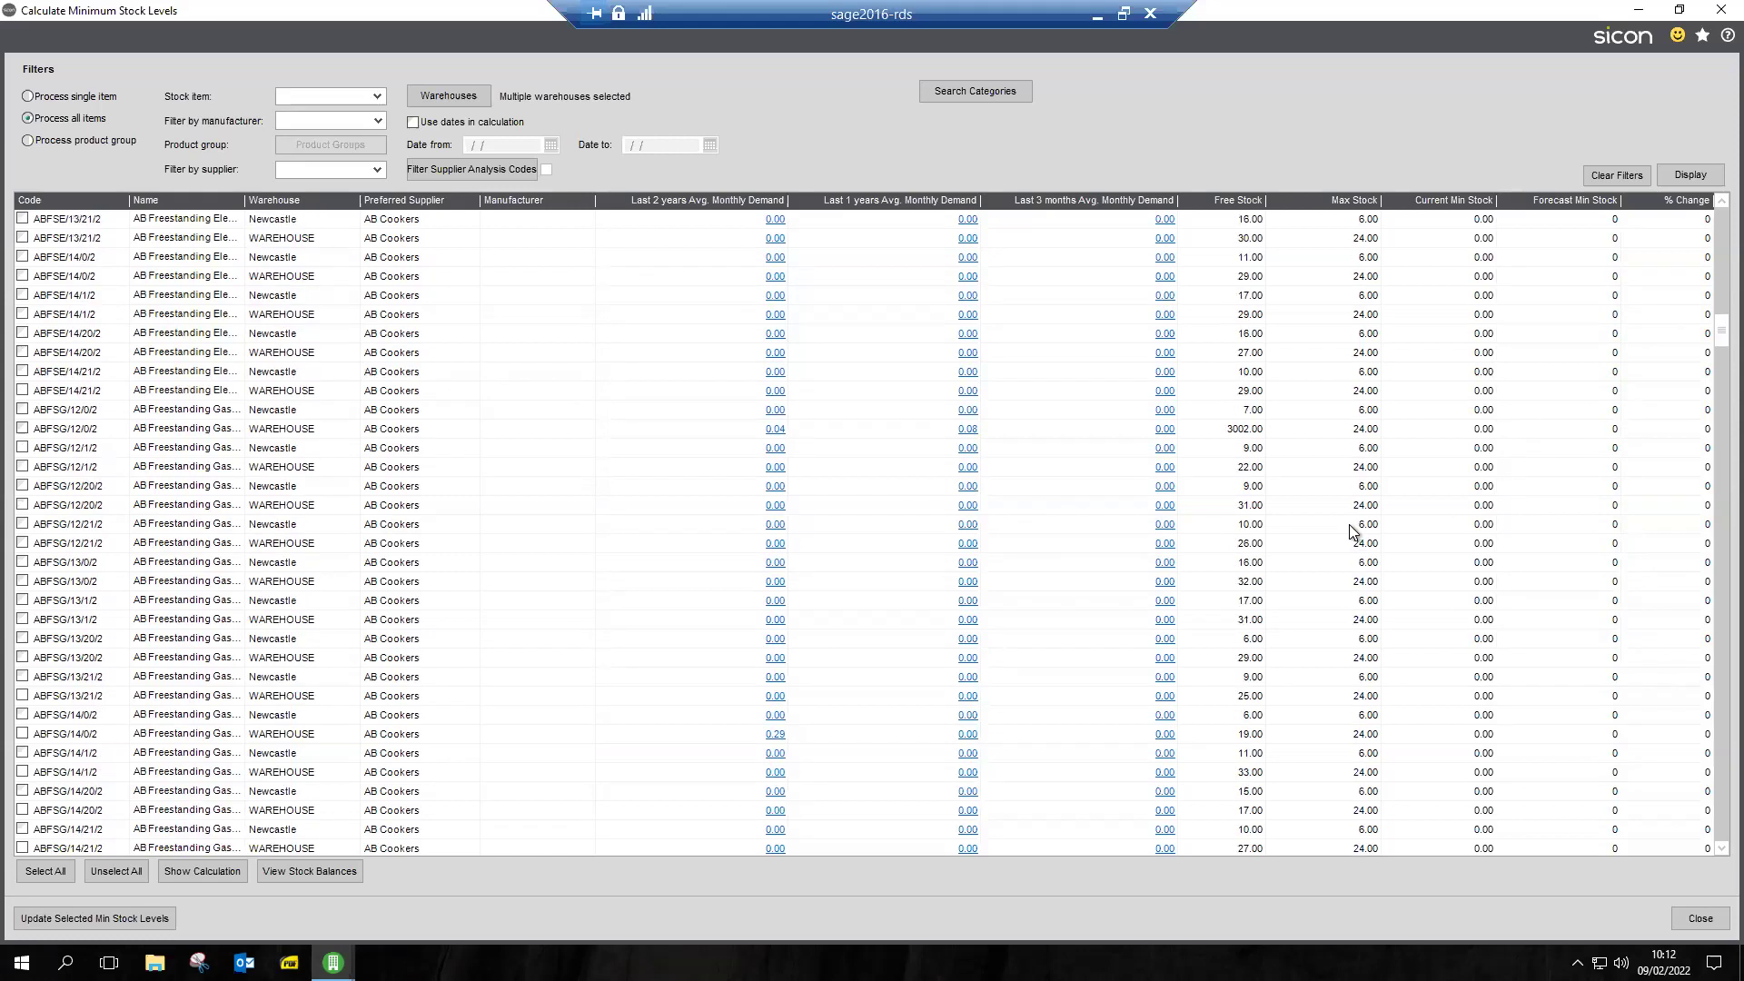
pyautogui.scroll(6, 1352, 527)
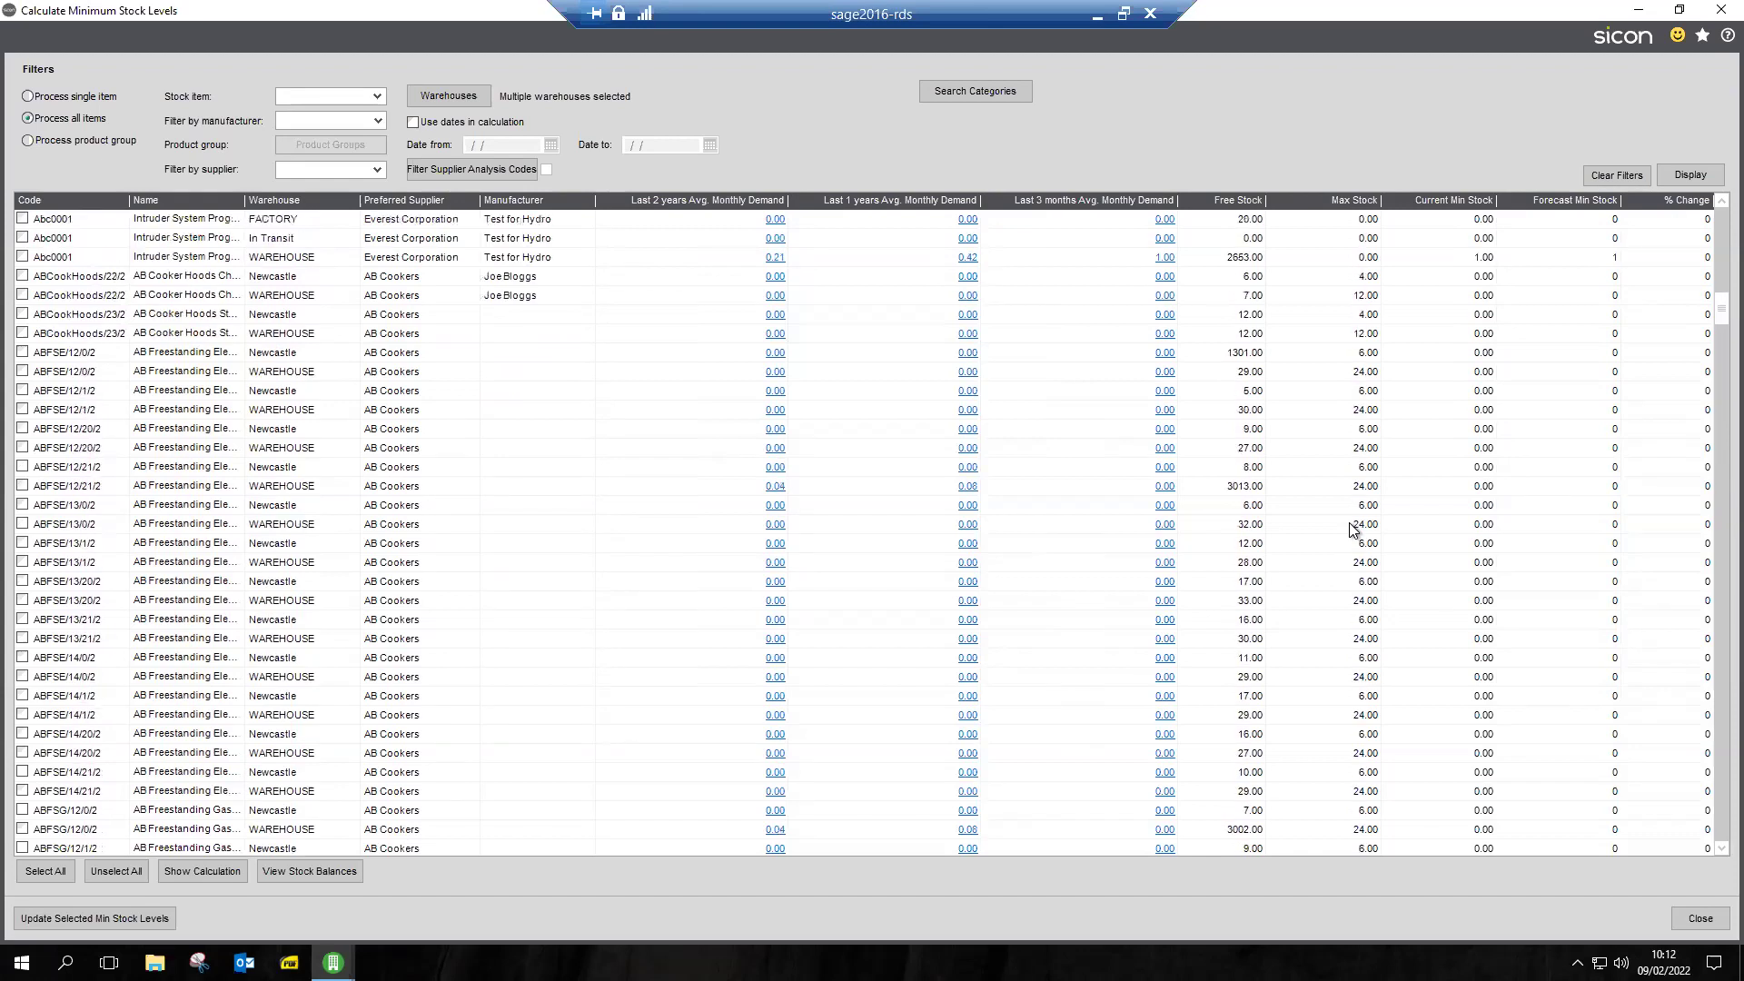
pyautogui.scroll(5, 1351, 527)
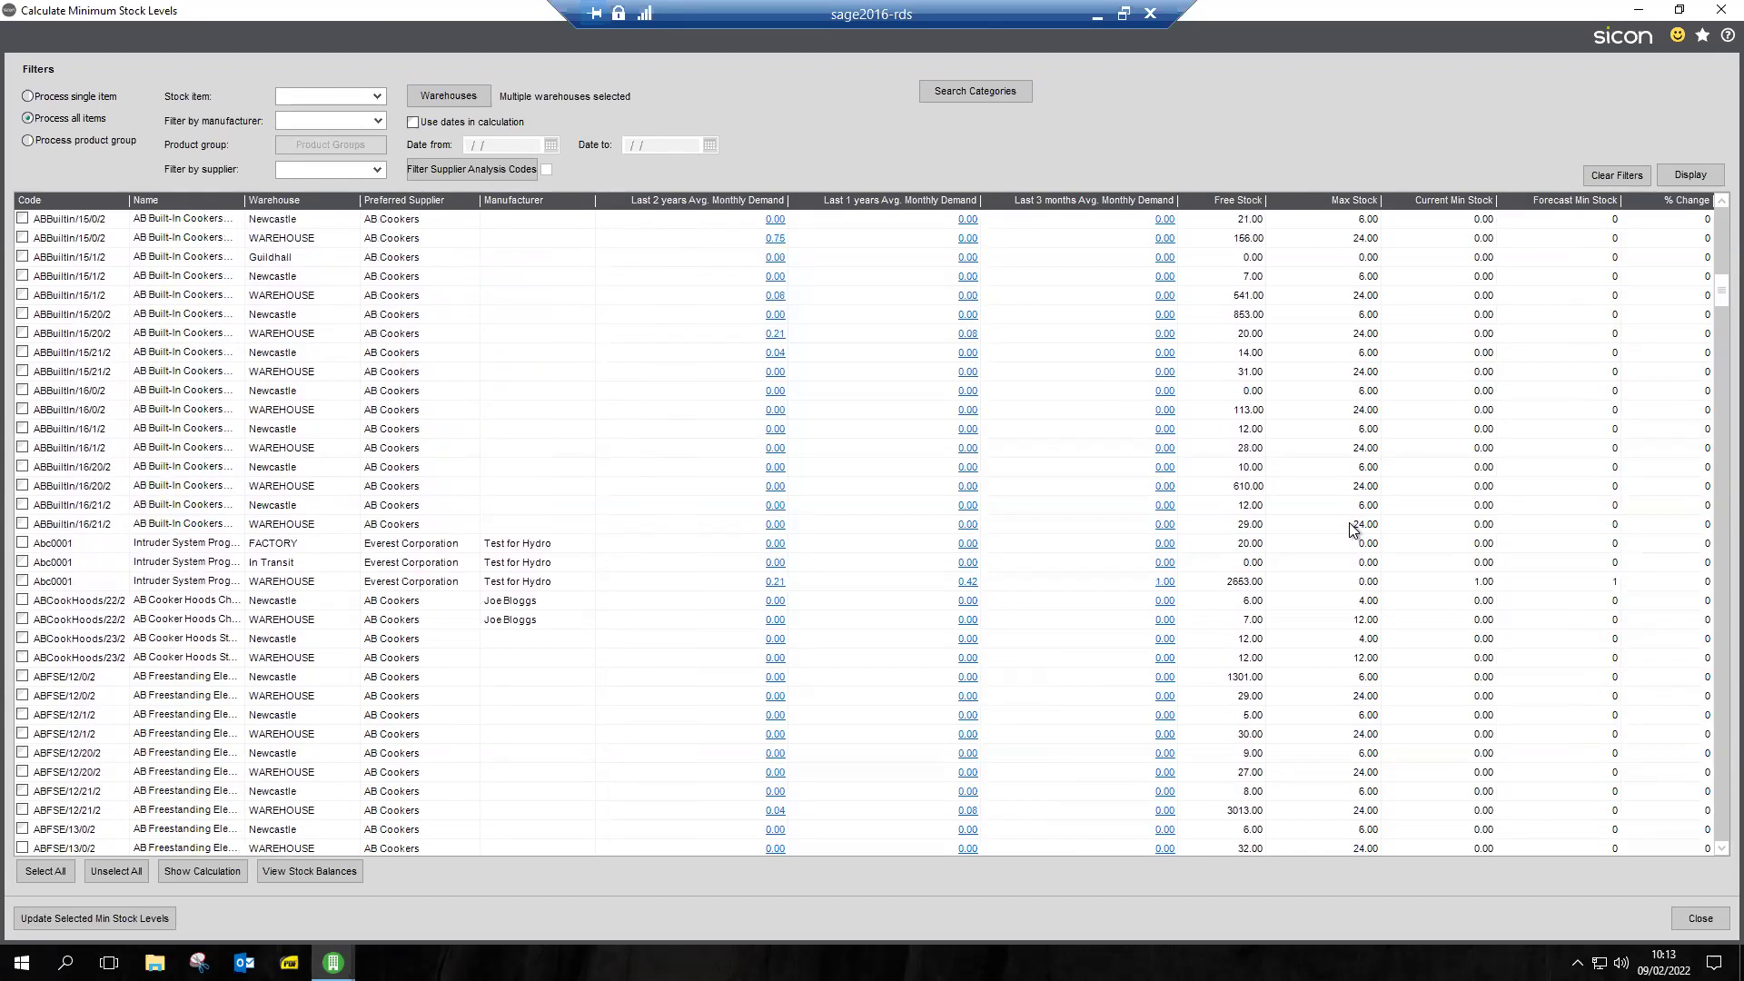
pyautogui.scroll(2, 1601, 284)
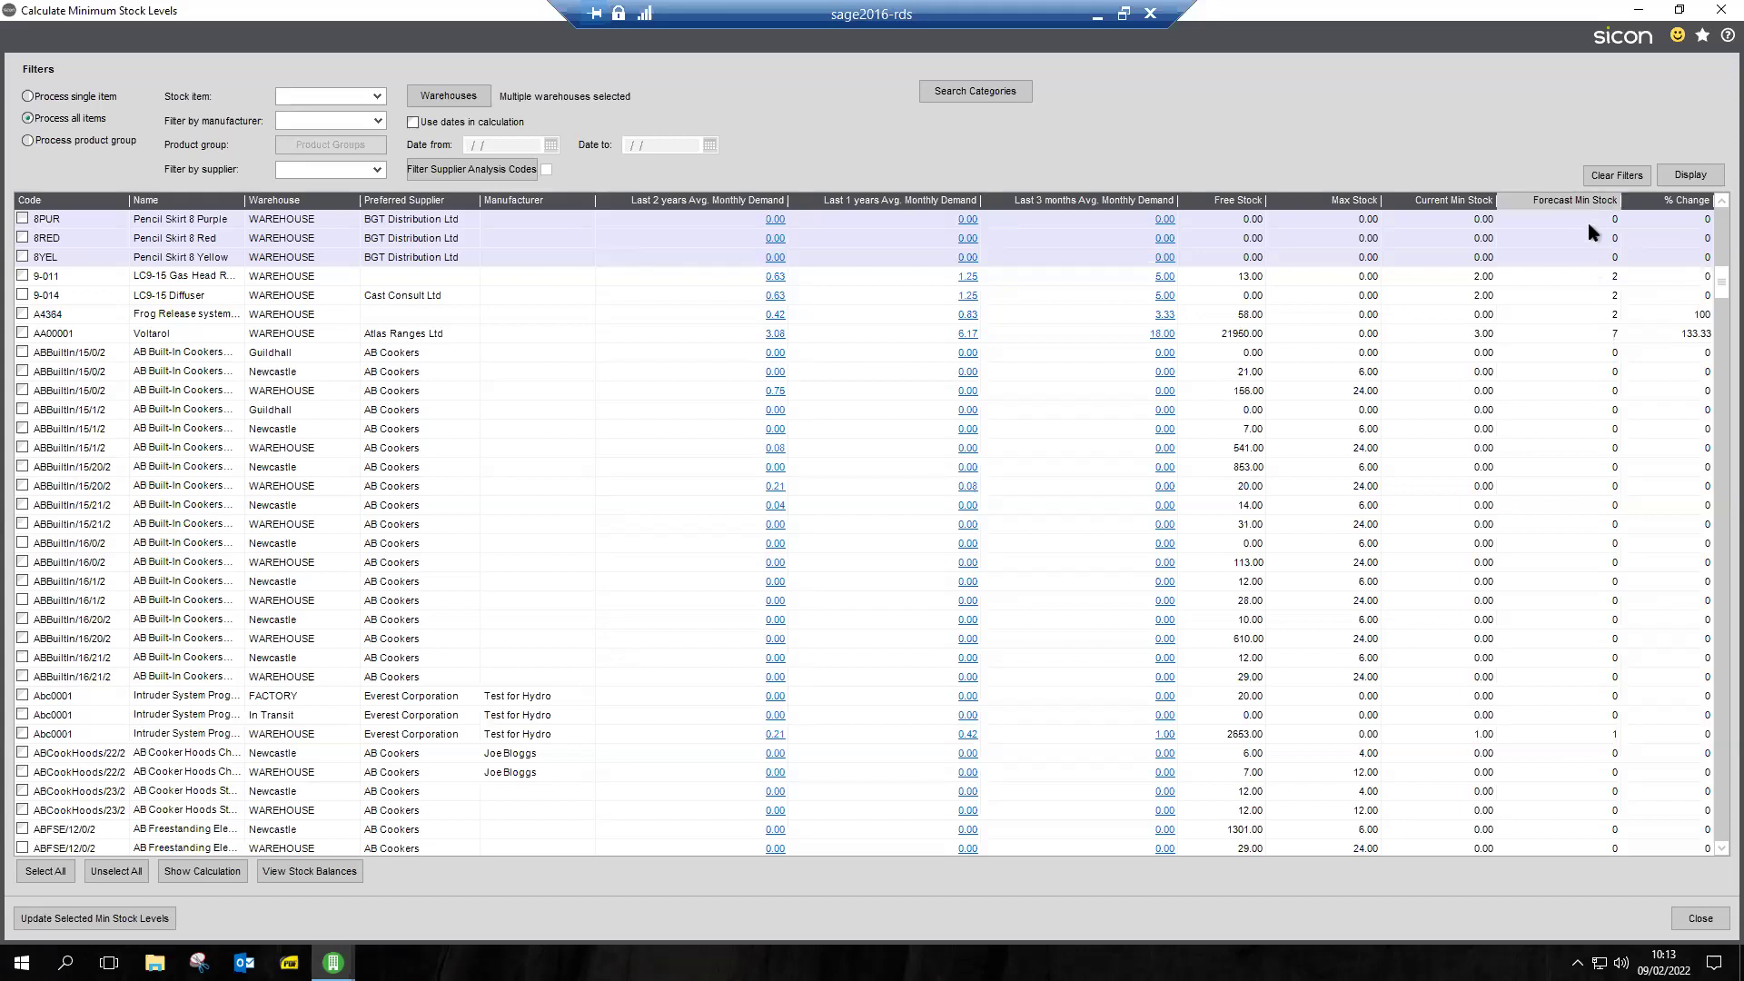
# Step: Set the forecast minimum stock to 15 for ABBuiltIn/15/1/2 at Newcastle and 78 for ABBuiltIn/15/21/2 at WAREHOUSE
pyautogui.click(1598, 435)
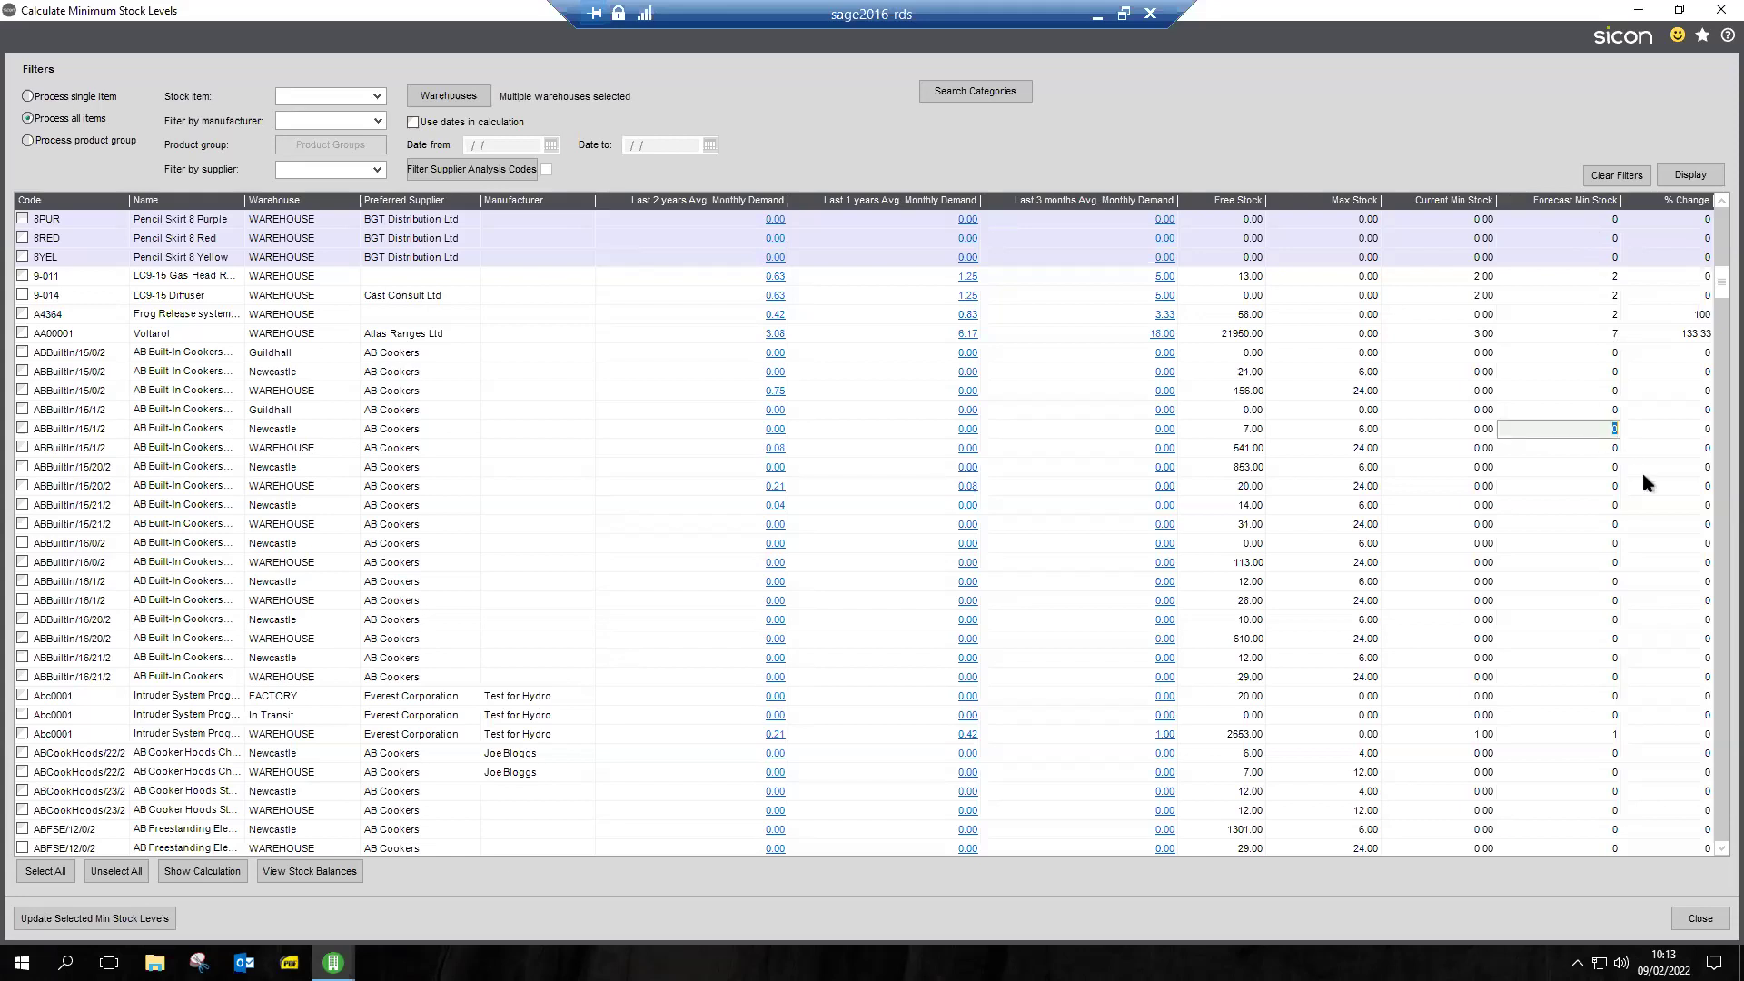
pyautogui.click(1574, 522)
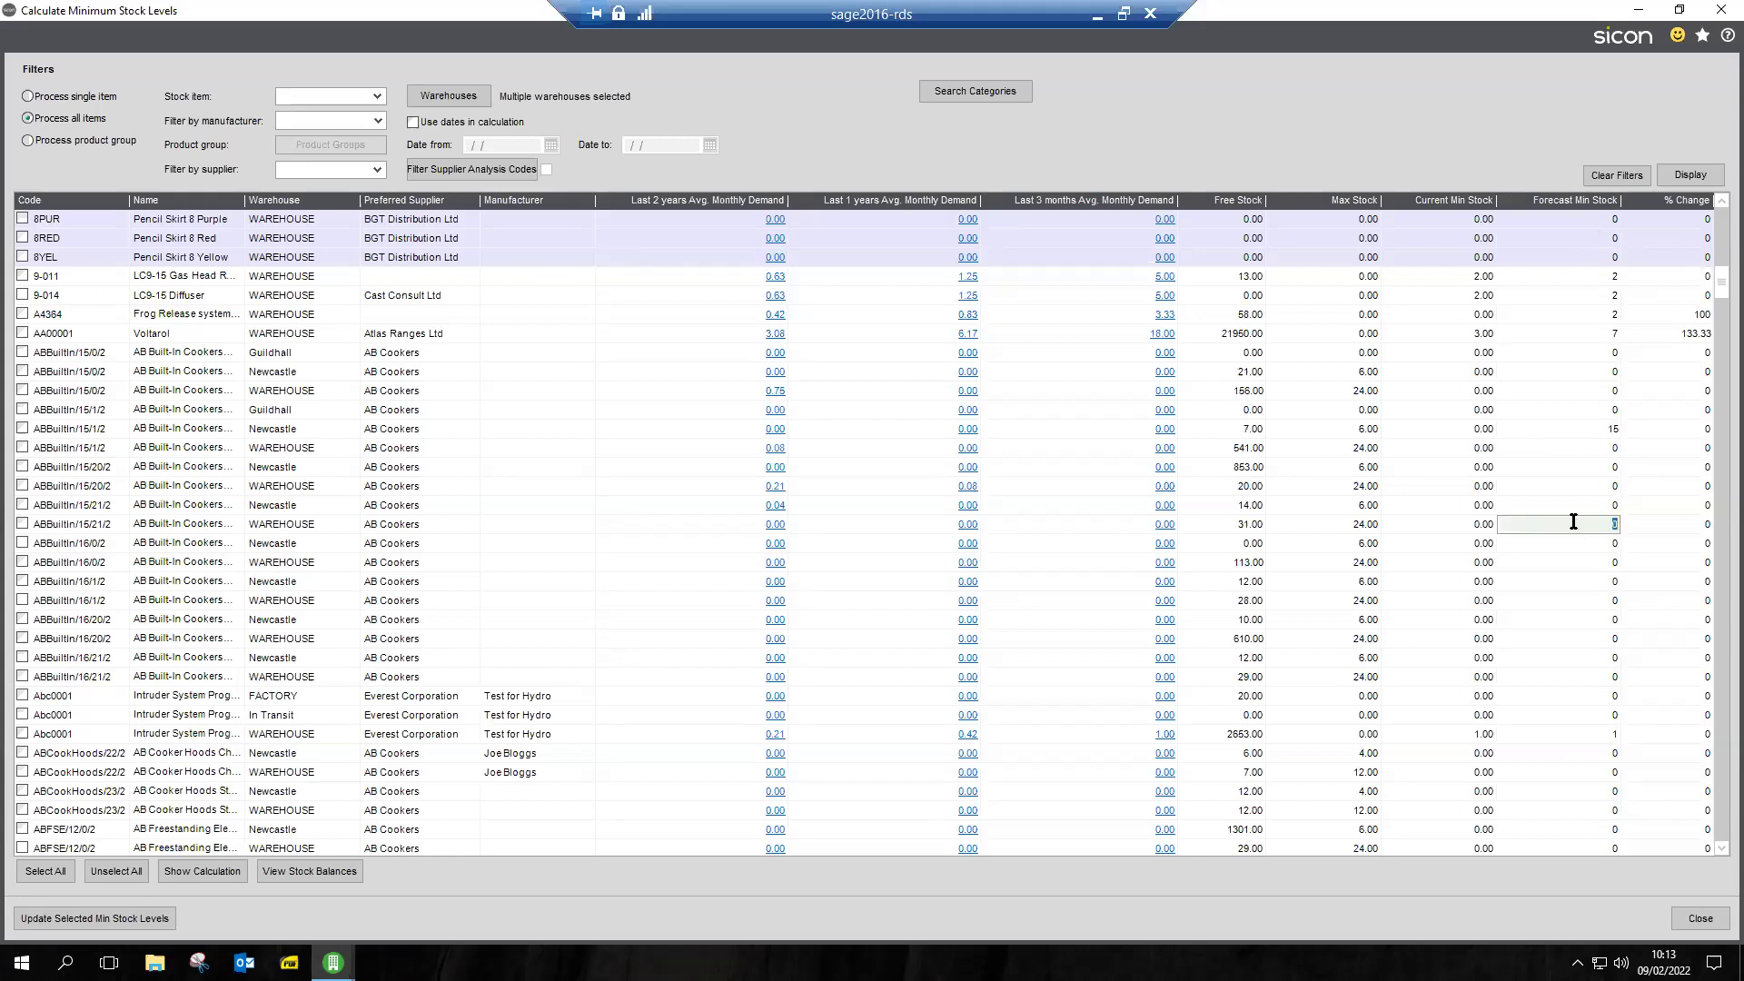
pyautogui.write('78')
# Step: Set the forecast minimum stock to 28 for both ABBuiltIn/16/21/2 at Newcastle and ABCookHoods/23/2 at WAREHOUSE
pyautogui.click(1588, 662)
pyautogui.write('28')
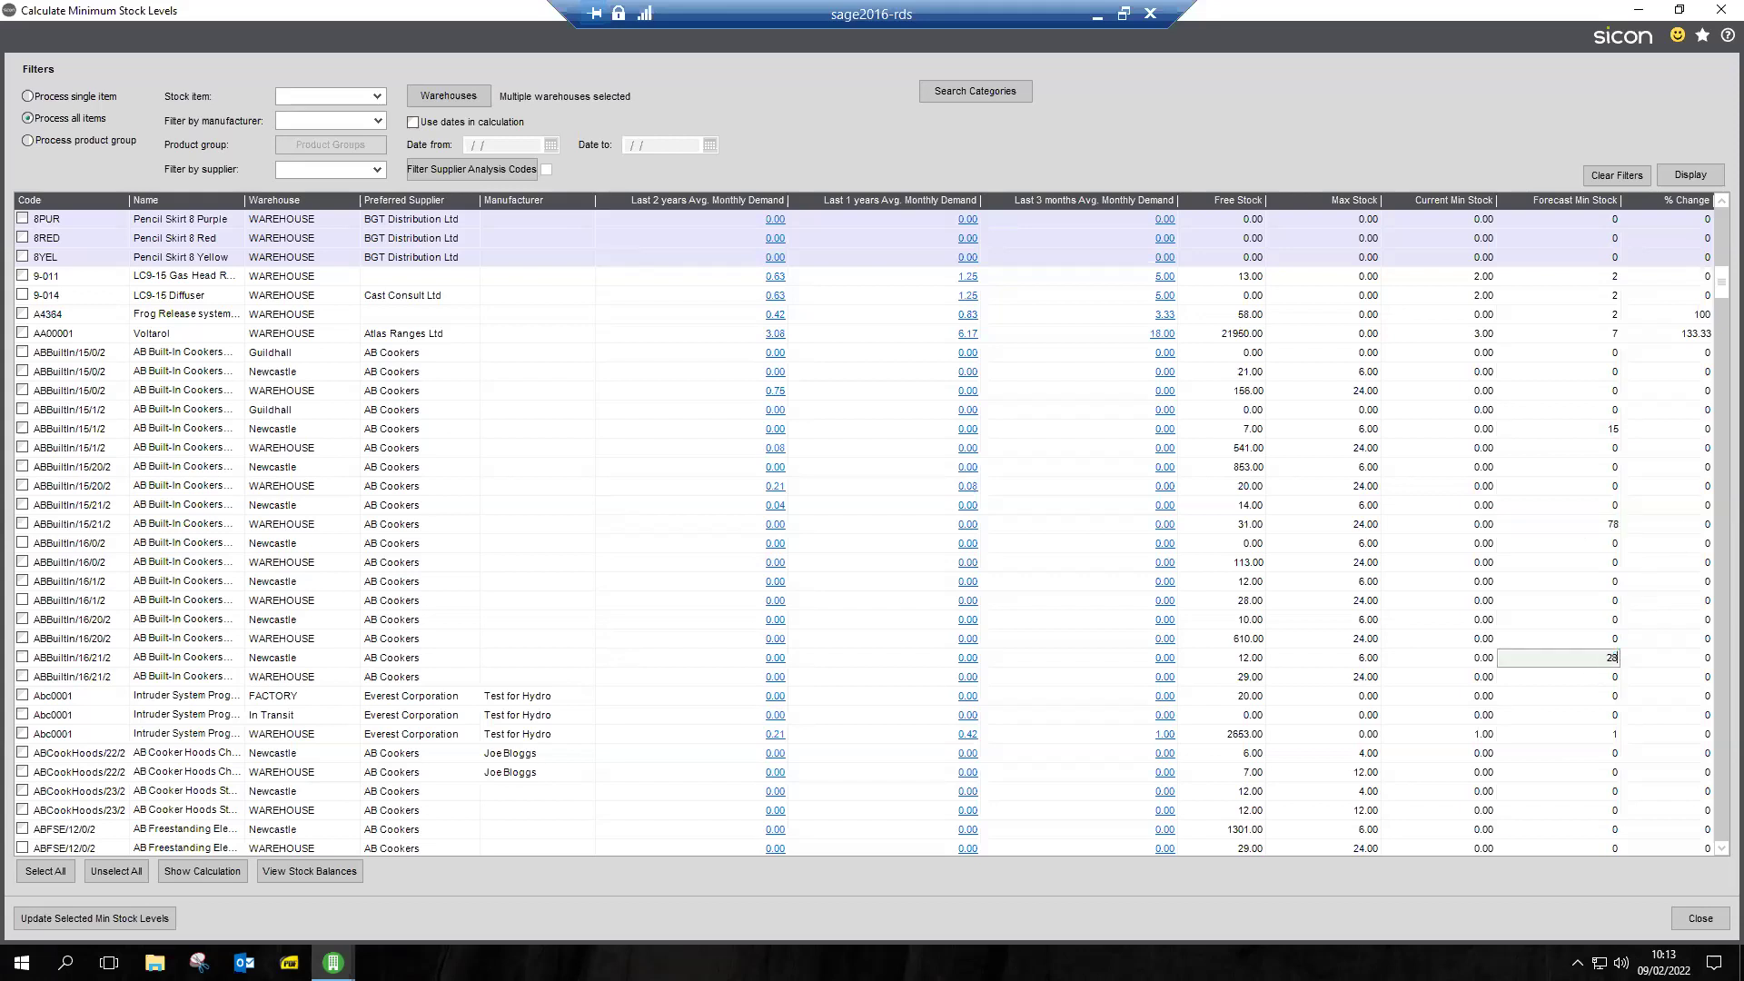
pyautogui.click(1593, 811)
pyautogui.write('28')
pyautogui.click(1594, 315)
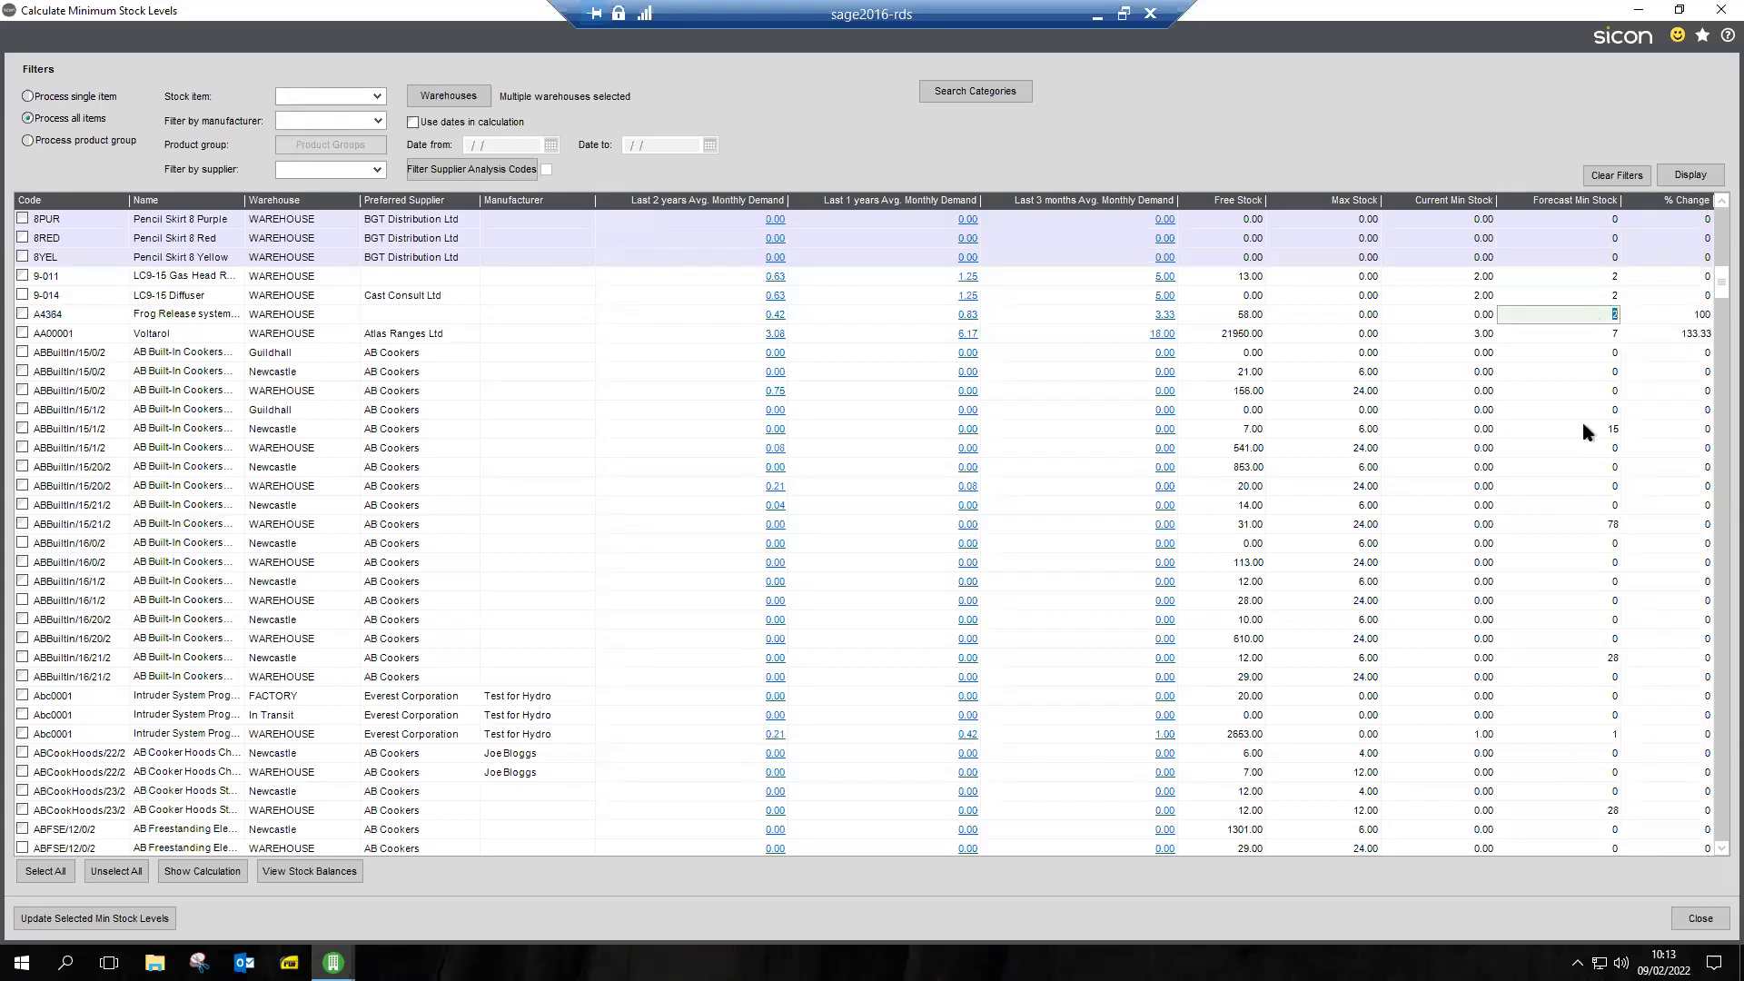
pyautogui.click(1588, 429)
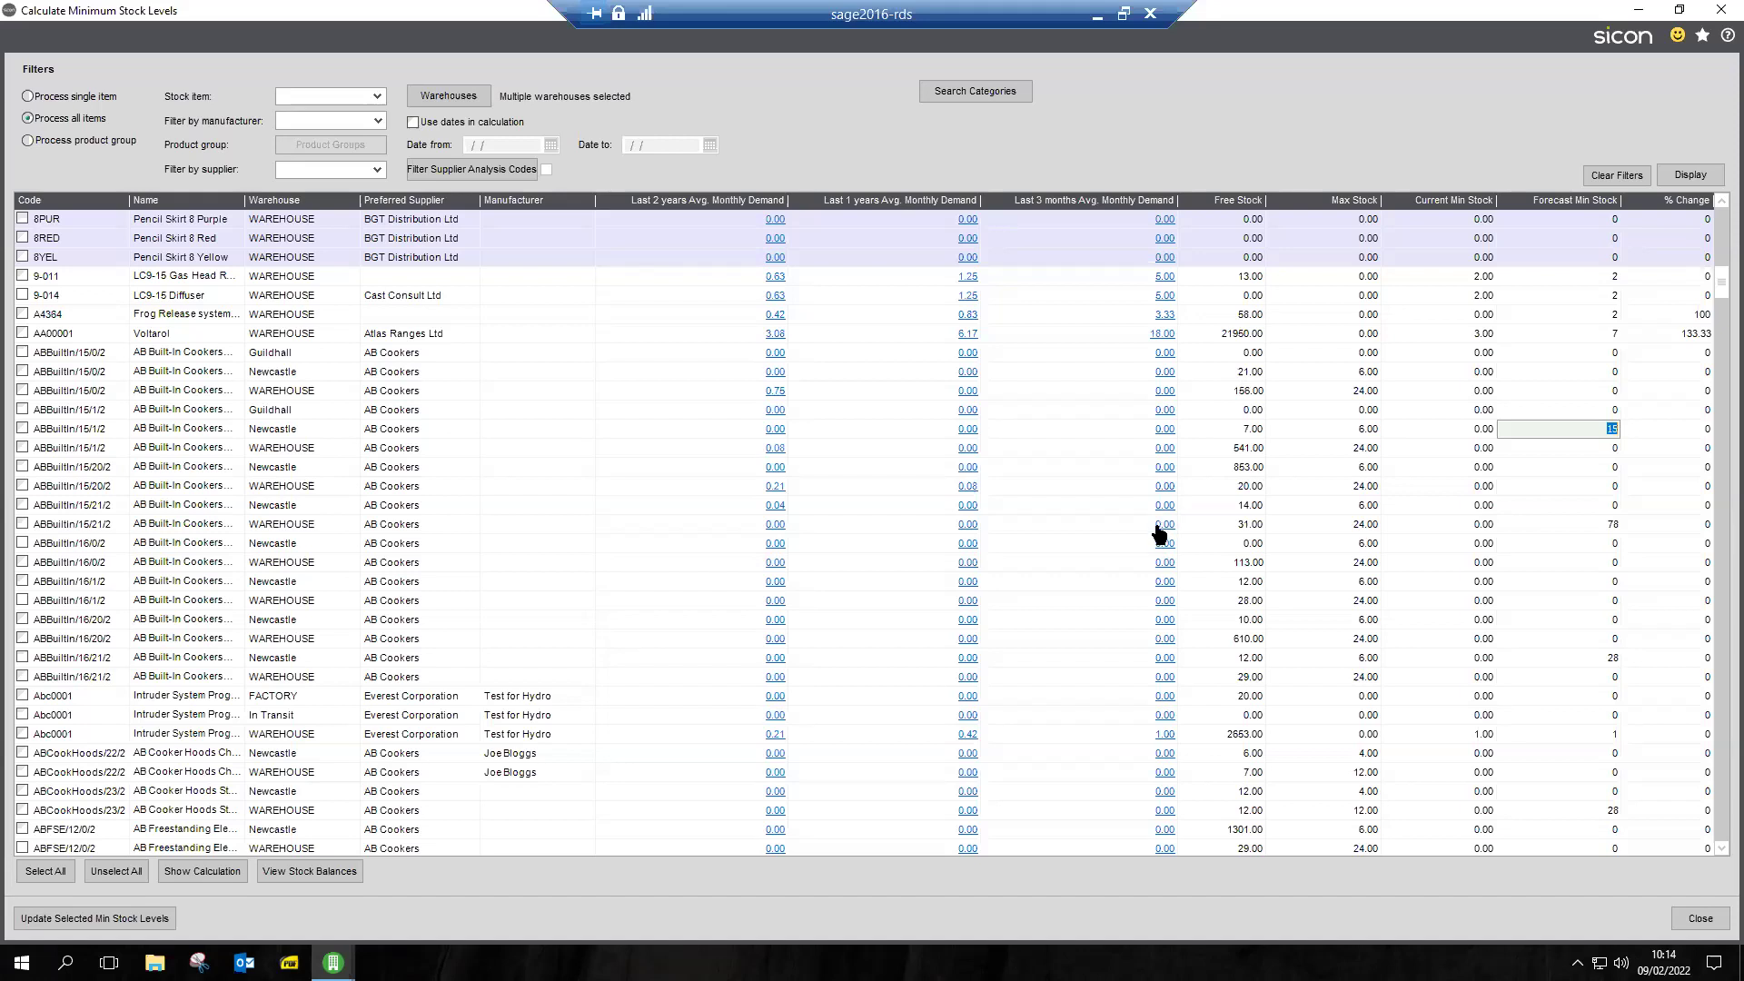
# Step: Review Voltarol's monthly trading figures from its three-month demand, covering usage, lost orders, sales, the purchase graph and the Distribution view options, and close them
pyautogui.click(1159, 333)
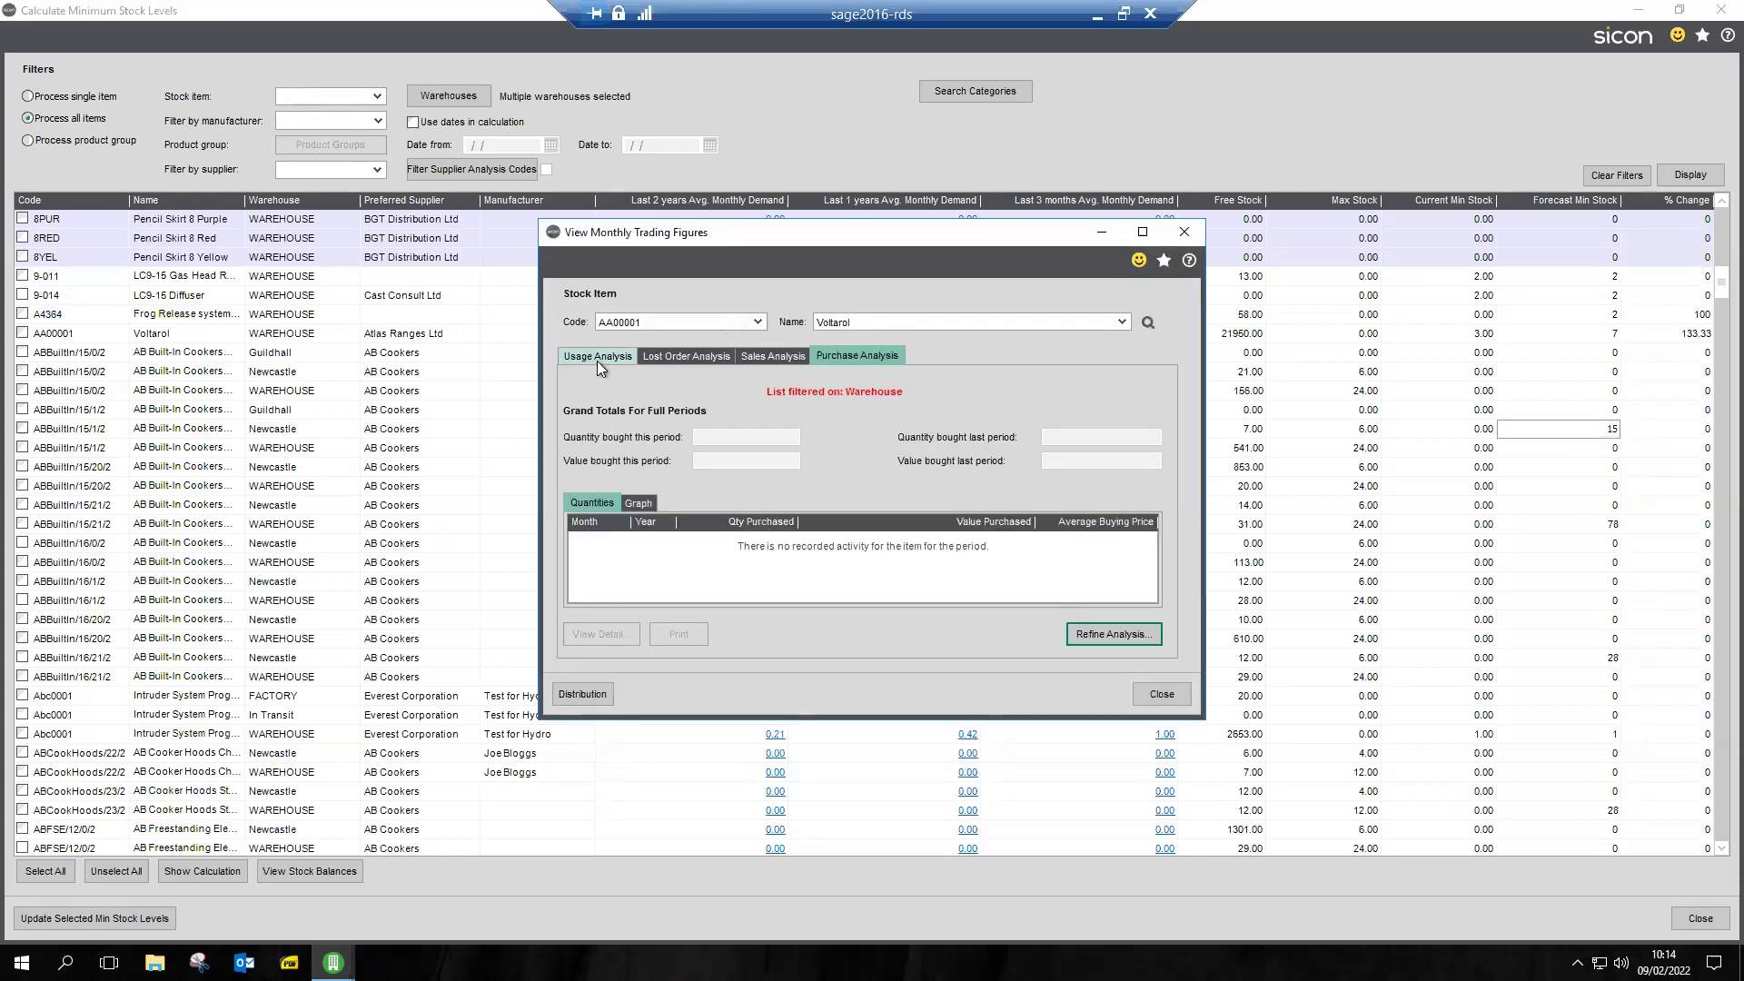
pyautogui.click(597, 361)
pyautogui.click(695, 358)
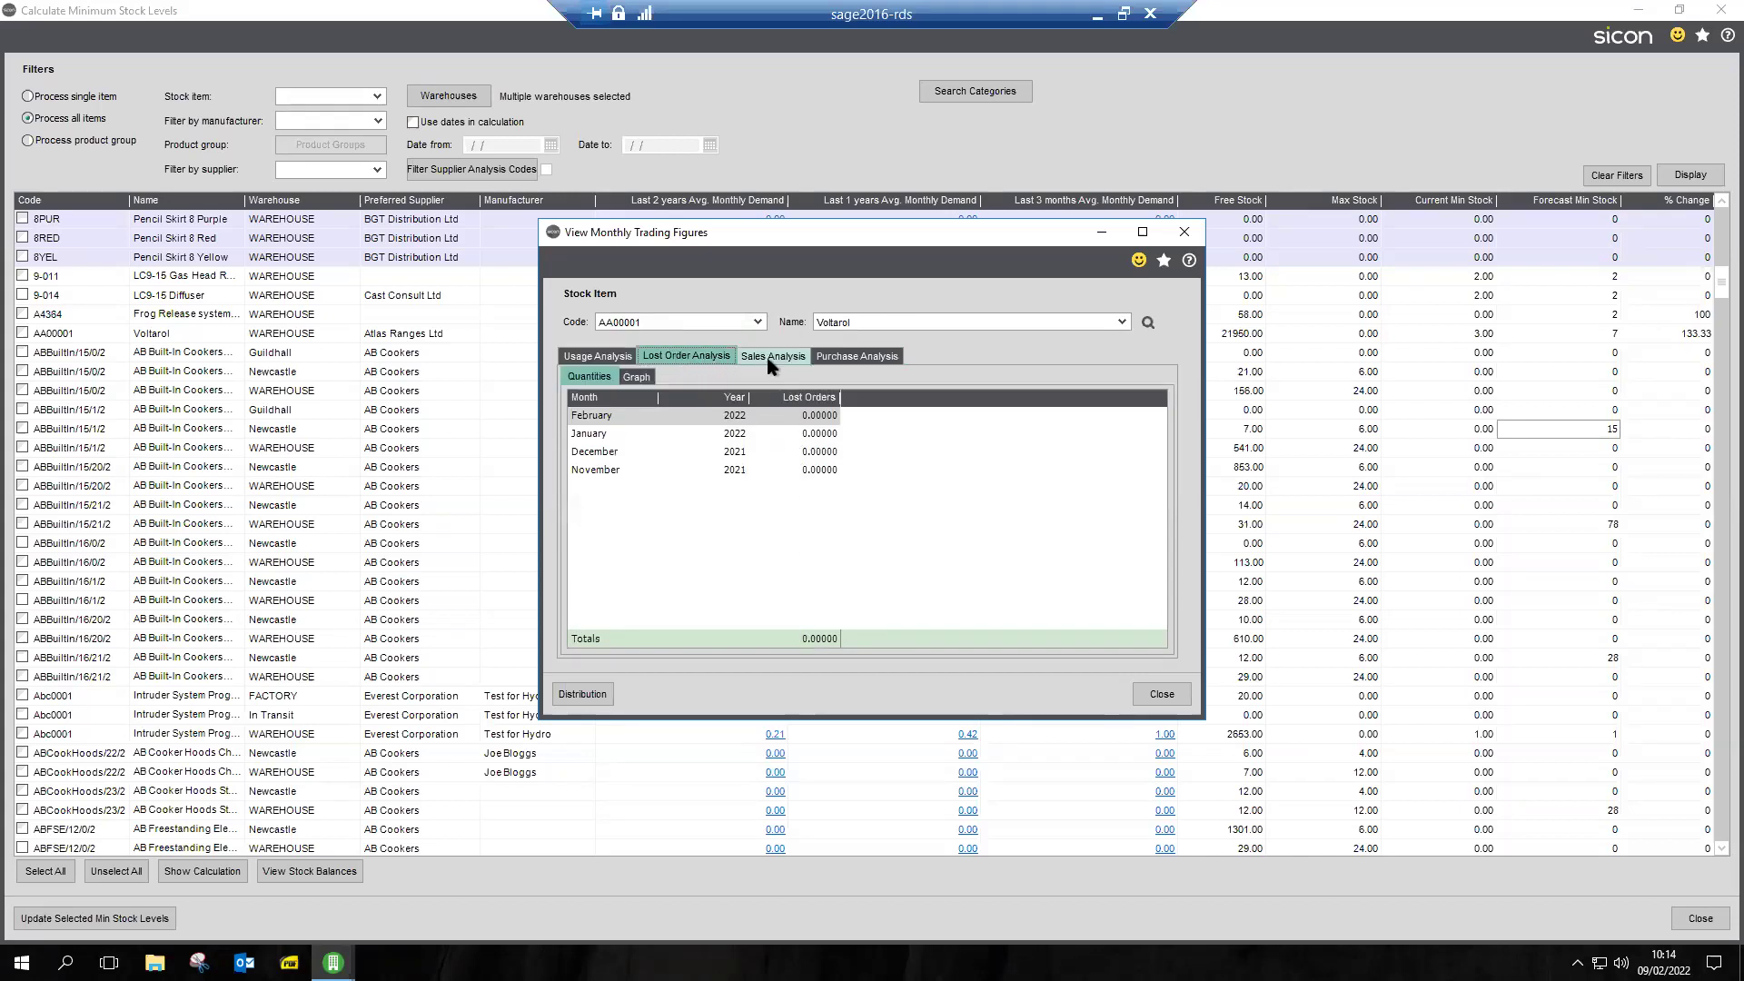
pyautogui.click(770, 359)
pyautogui.click(854, 359)
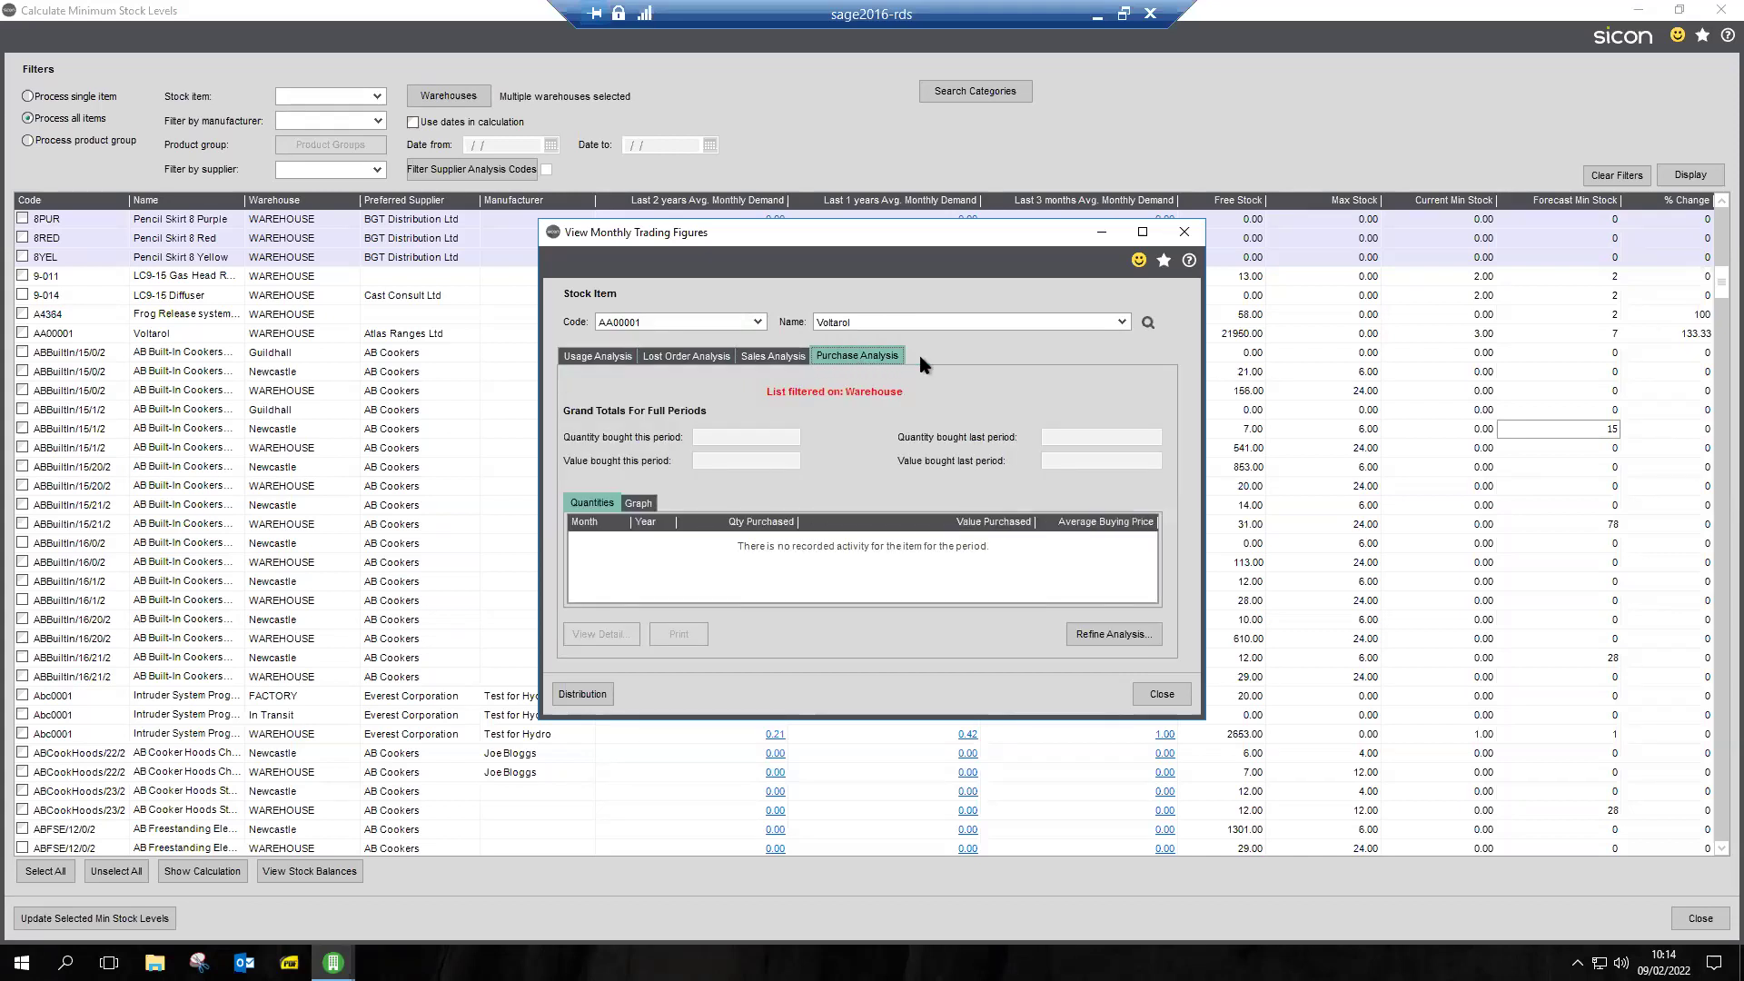
pyautogui.click(640, 505)
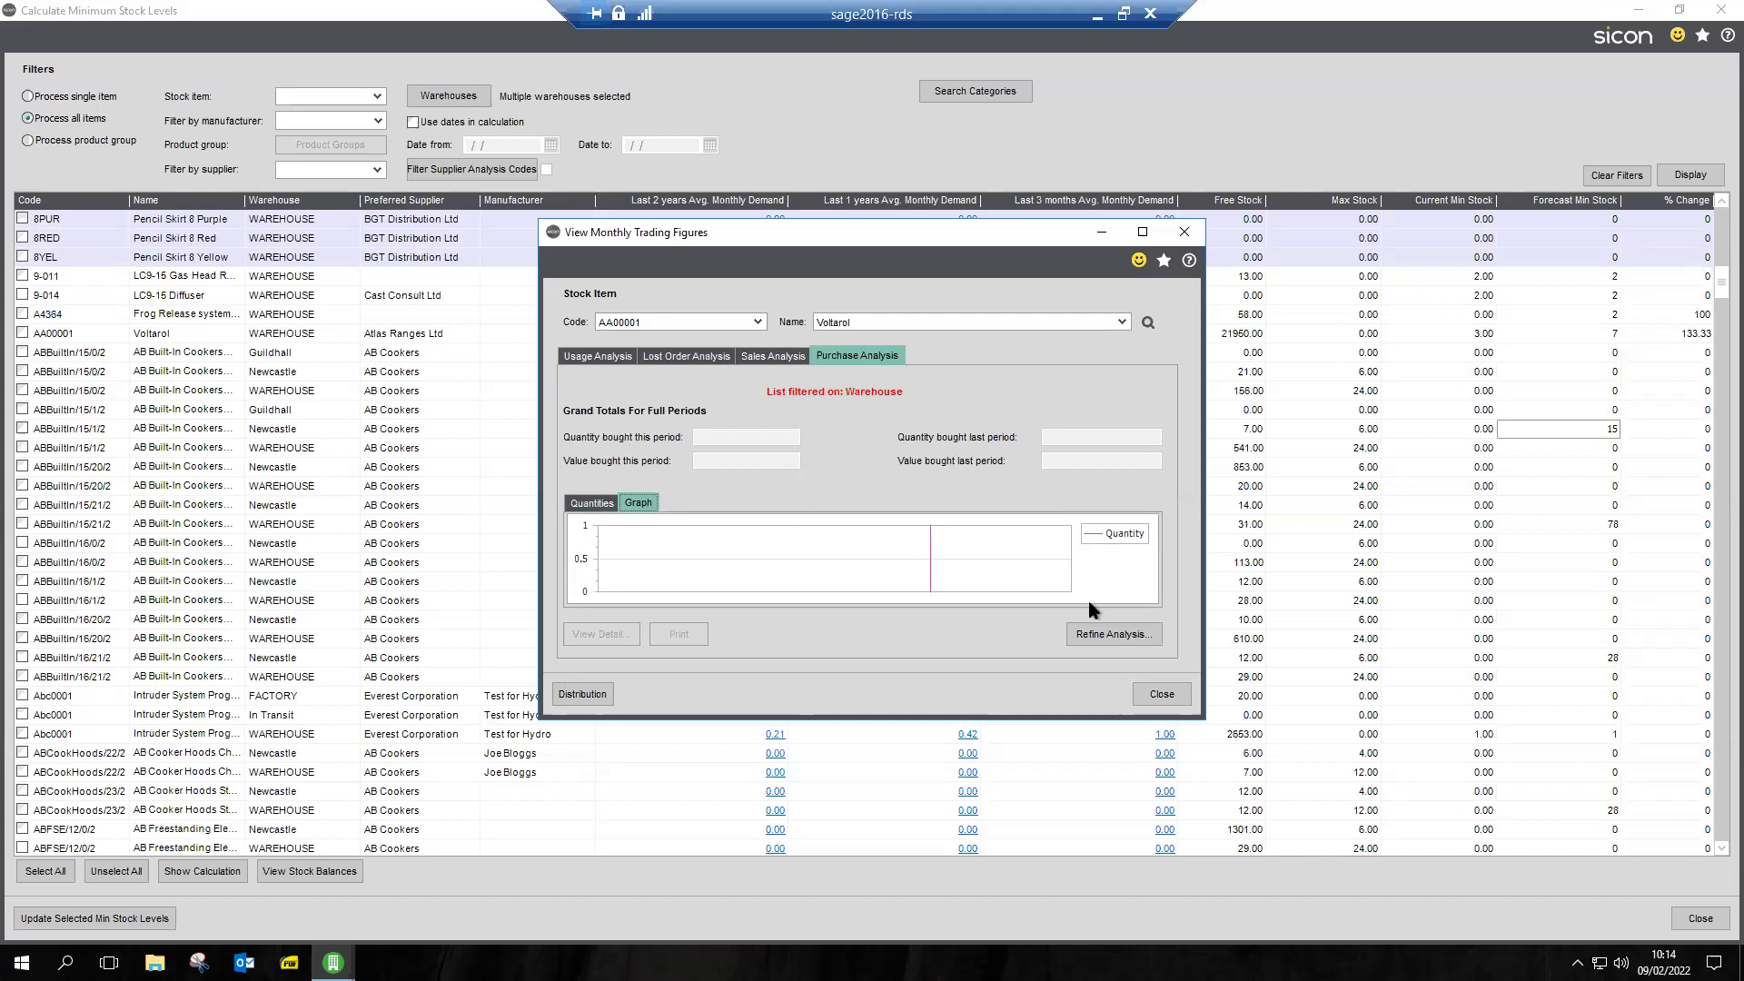
pyautogui.click(576, 700)
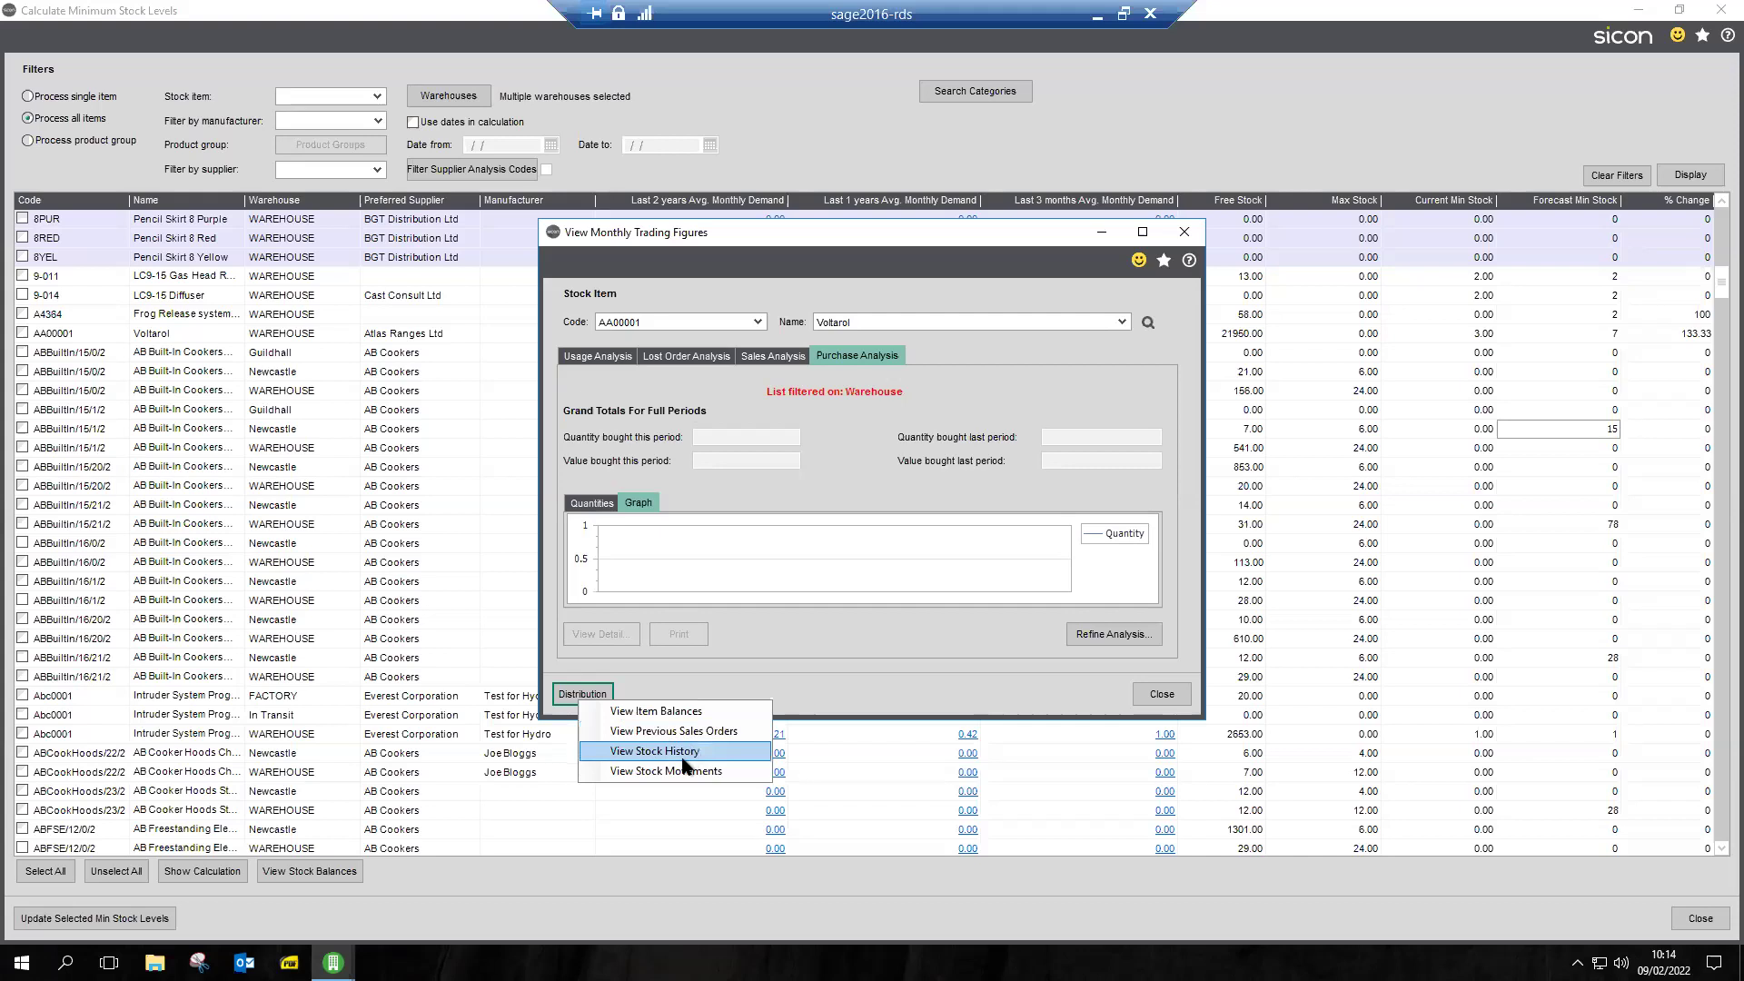
pyautogui.click(1161, 699)
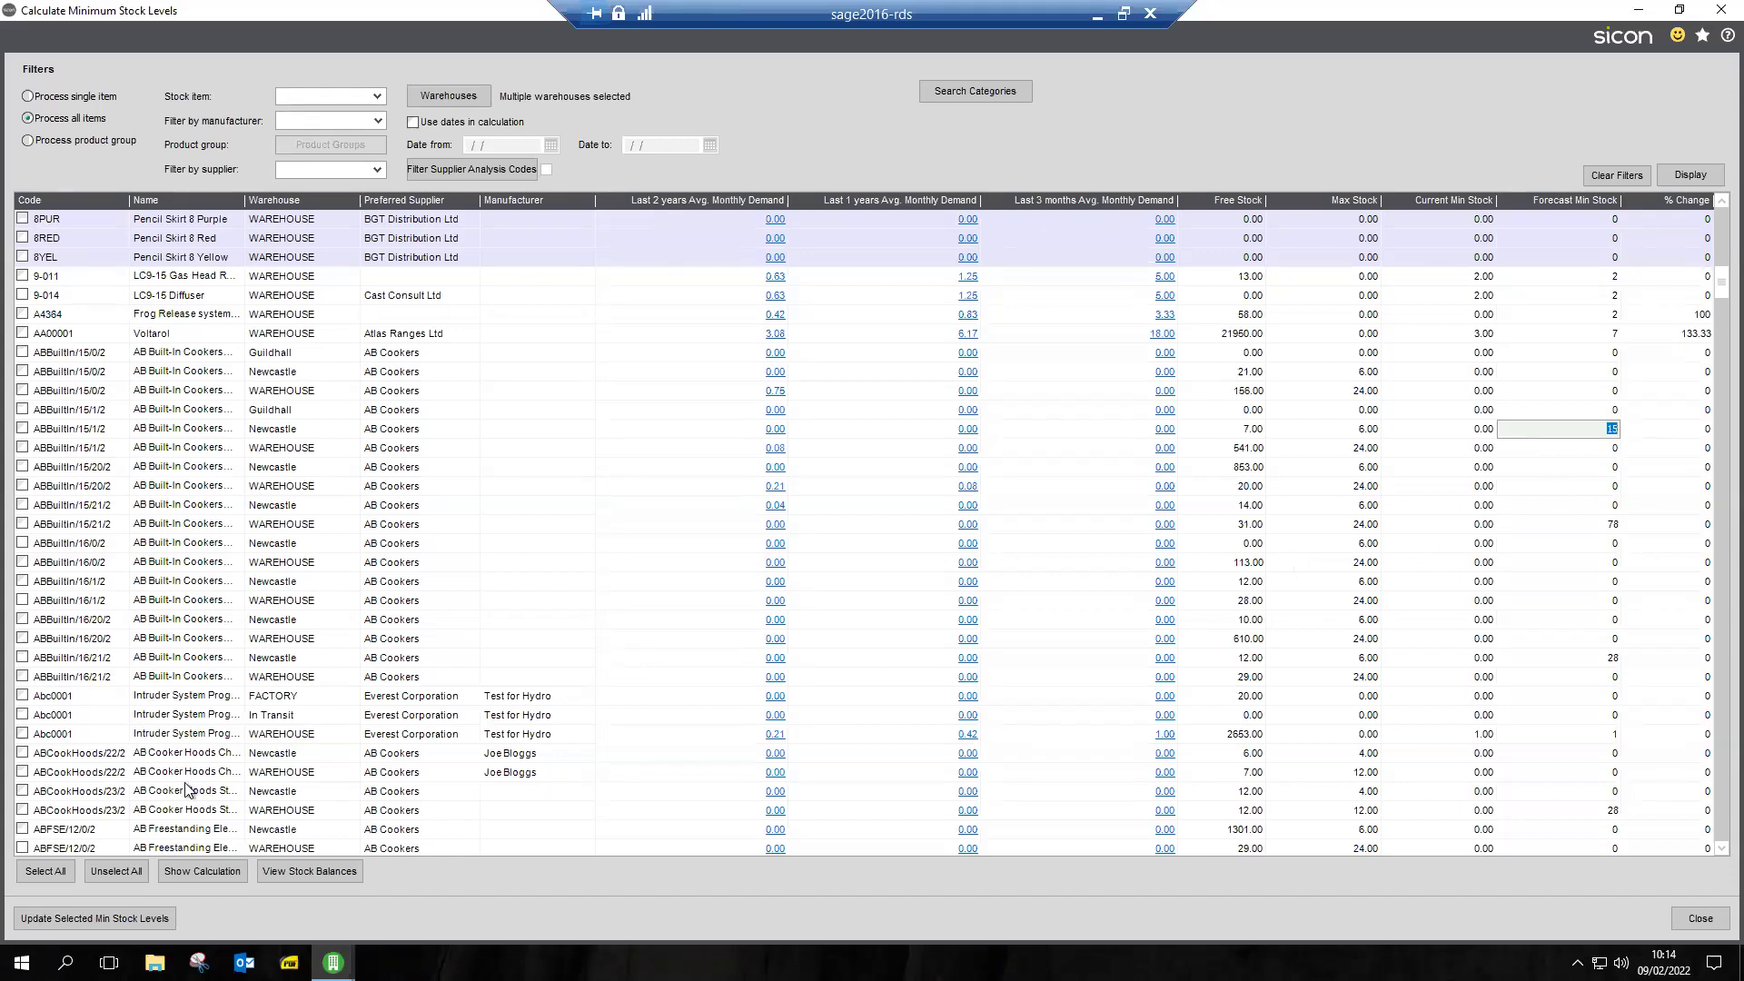
# Step: Review the minimum stock calculation for ABBuiltIn/15/20/2 at WAREHOUSE and close it
pyautogui.click(163, 486)
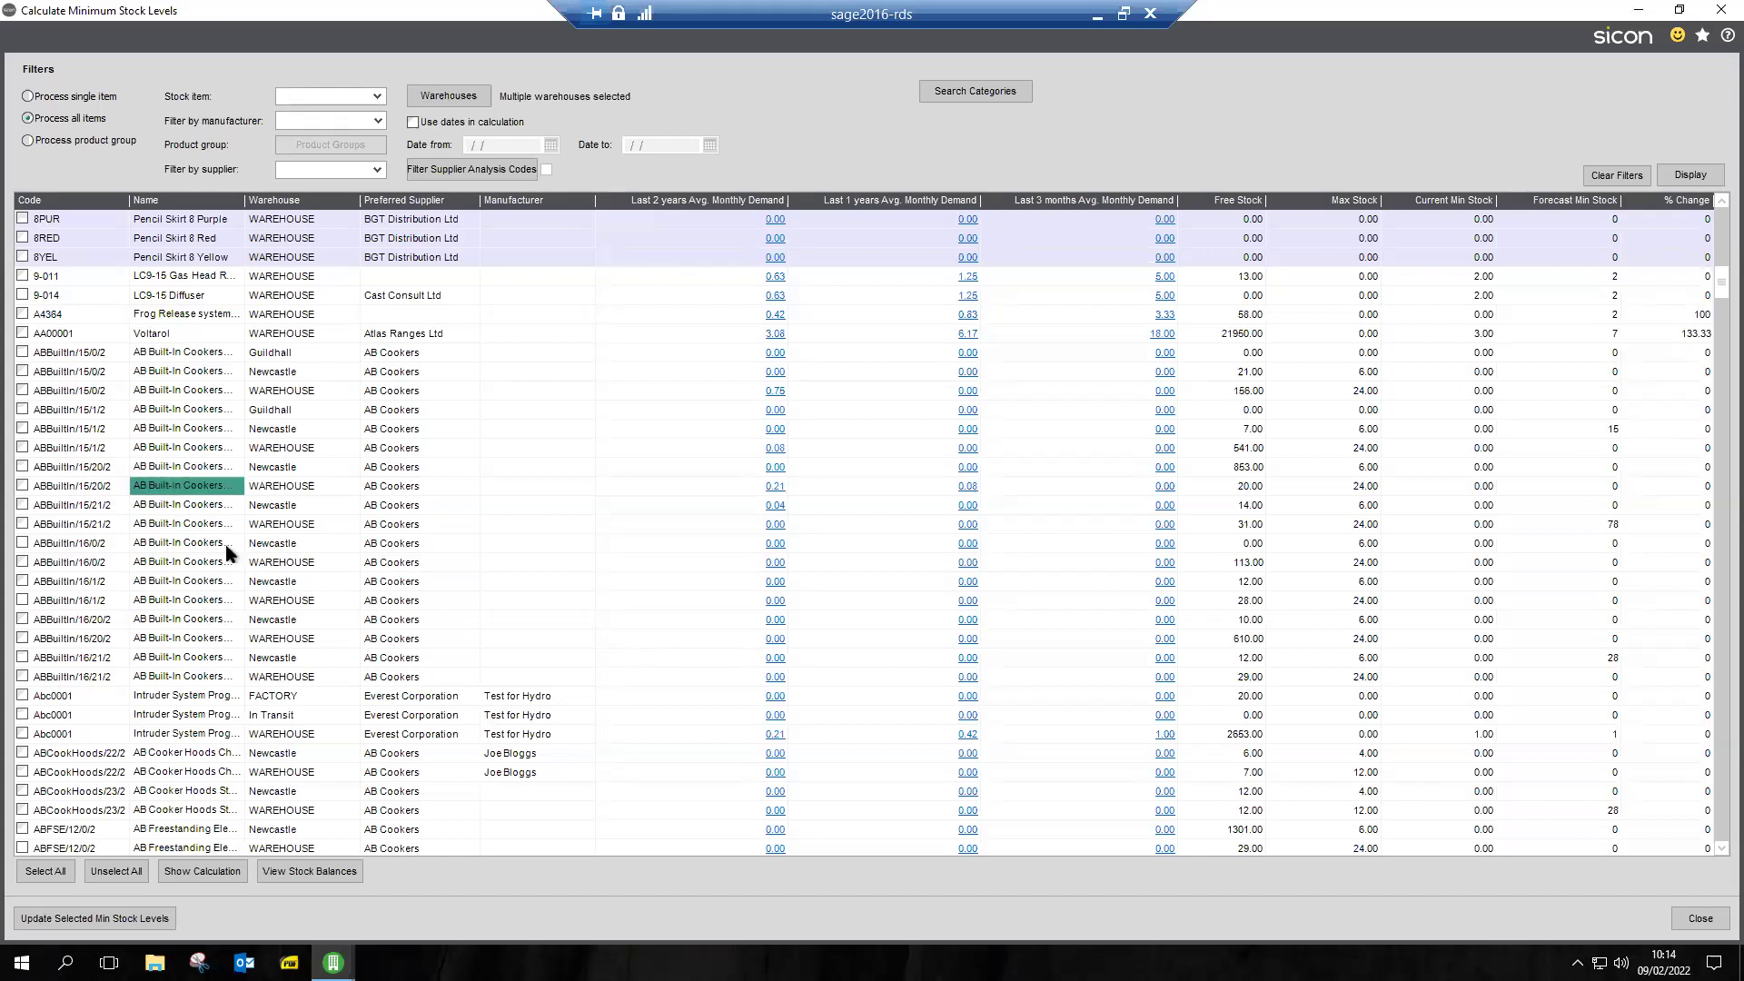
pyautogui.click(198, 874)
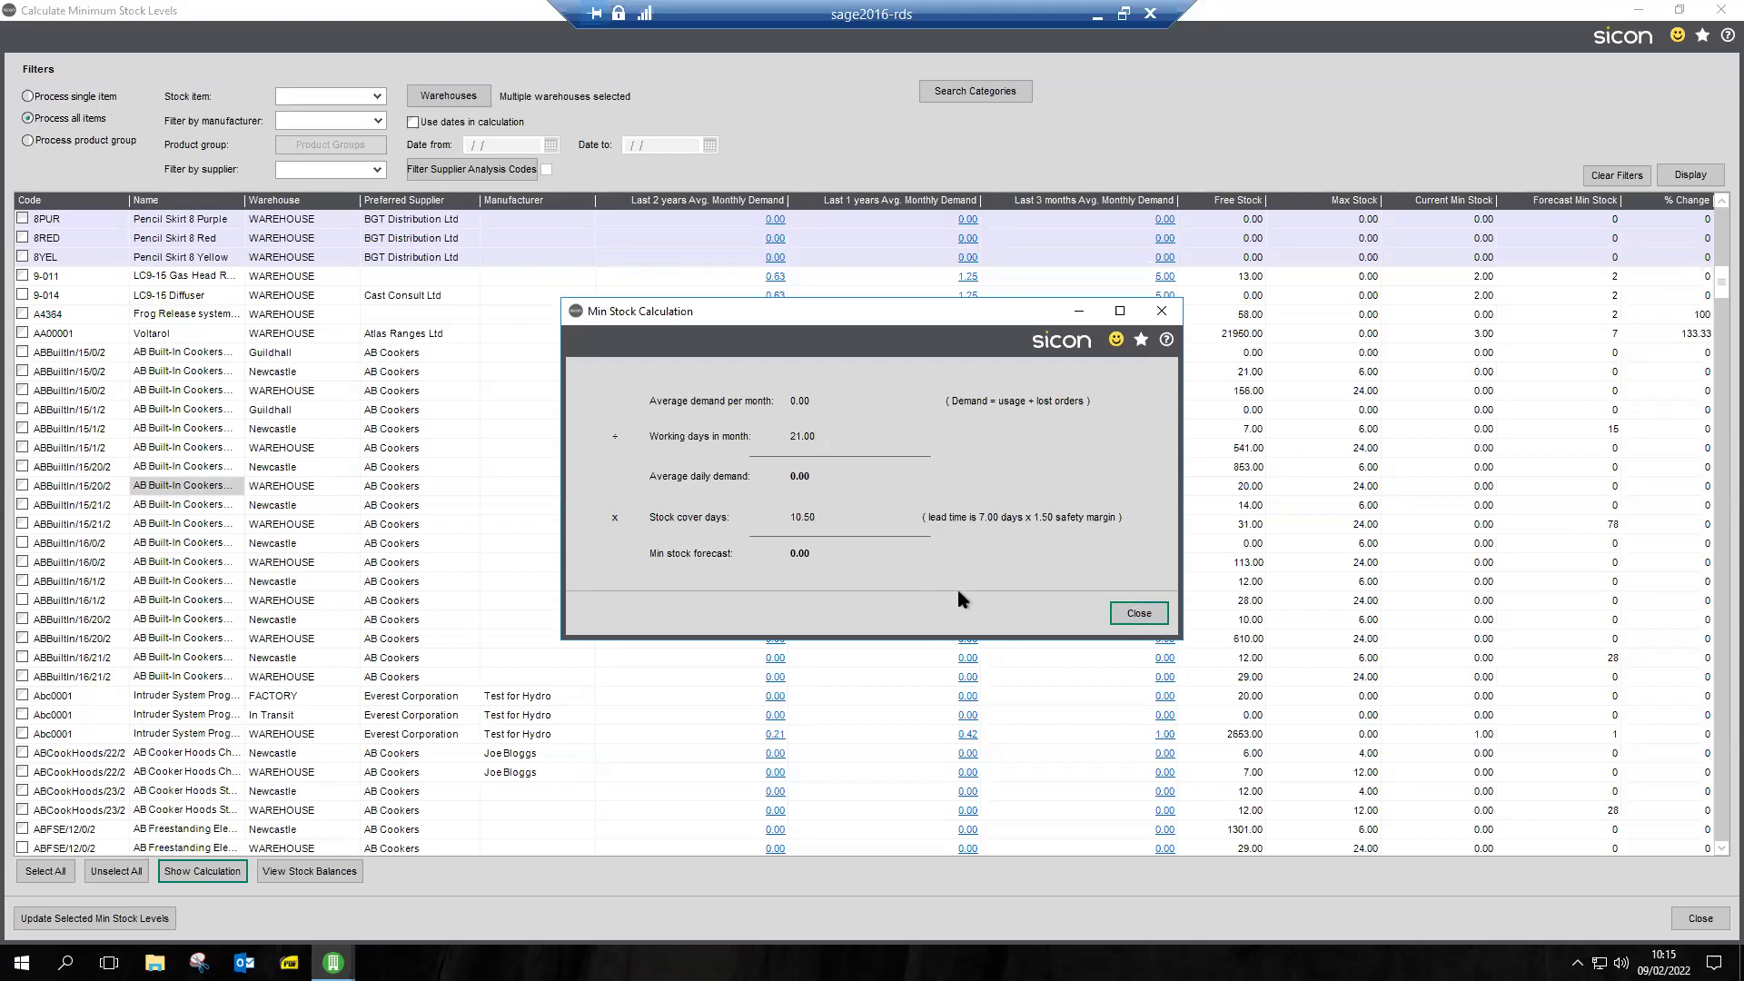
pyautogui.click(1131, 615)
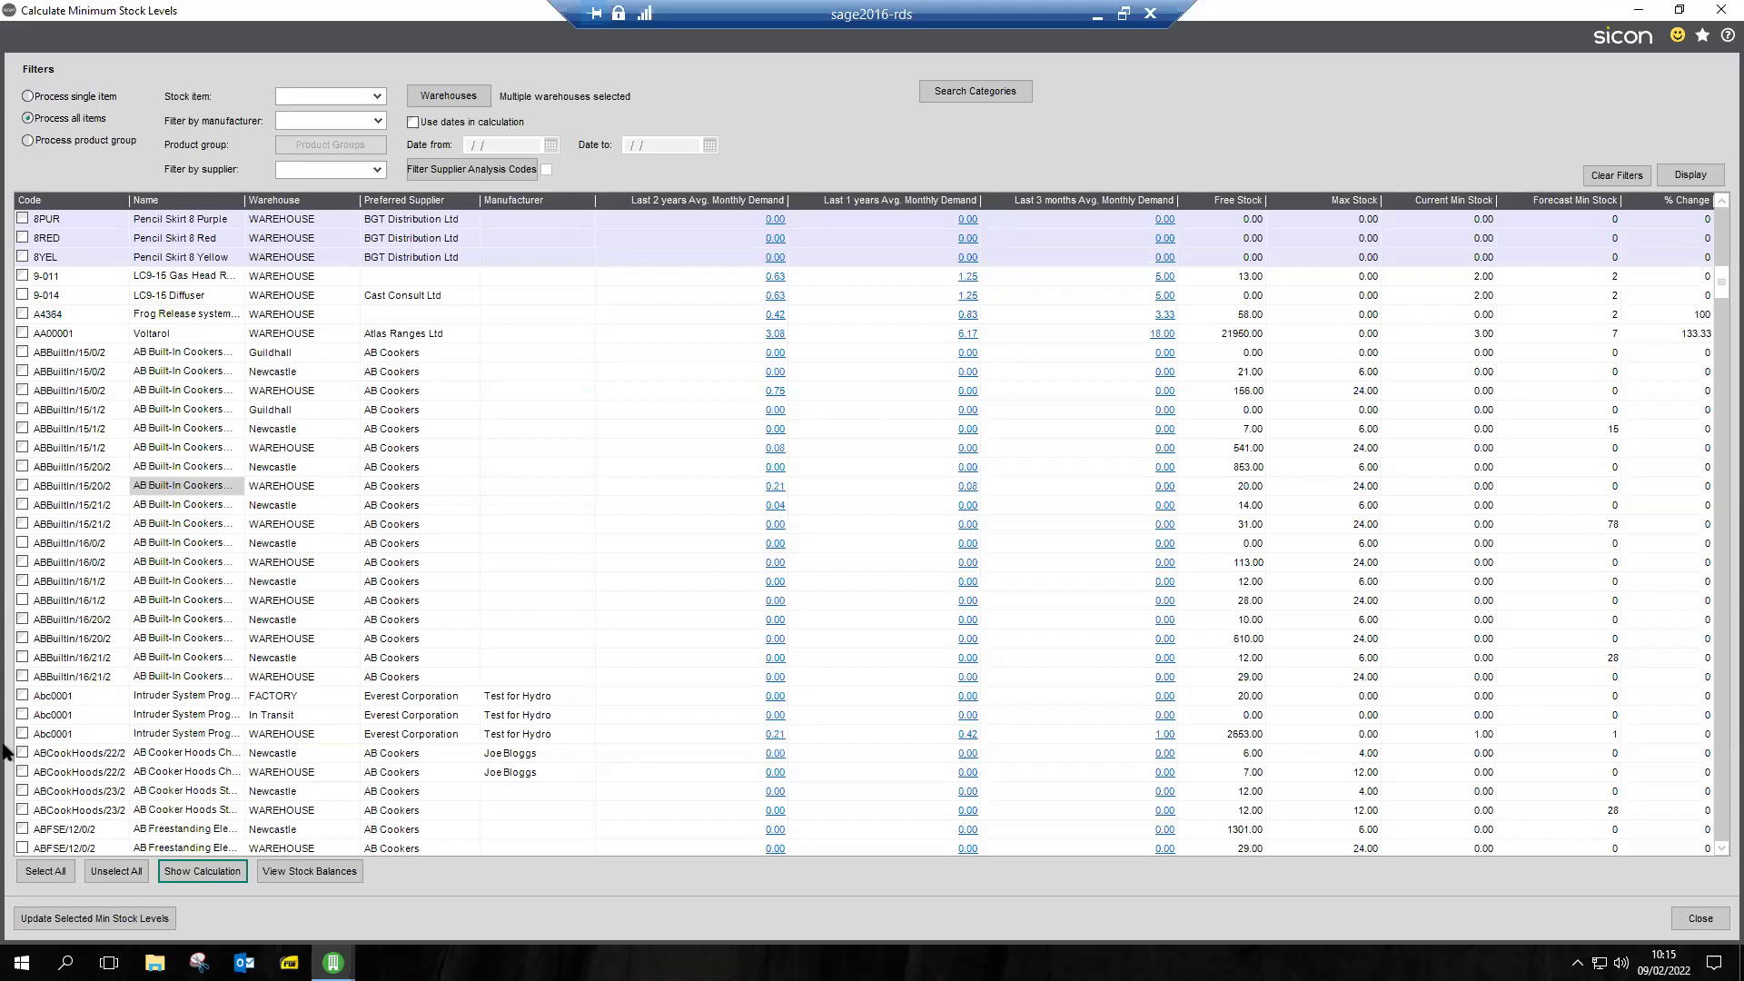
# Step: Select all listed stock items, update their minimum stock levels and close Calculate Minimum Stock Levels
pyautogui.click(52, 875)
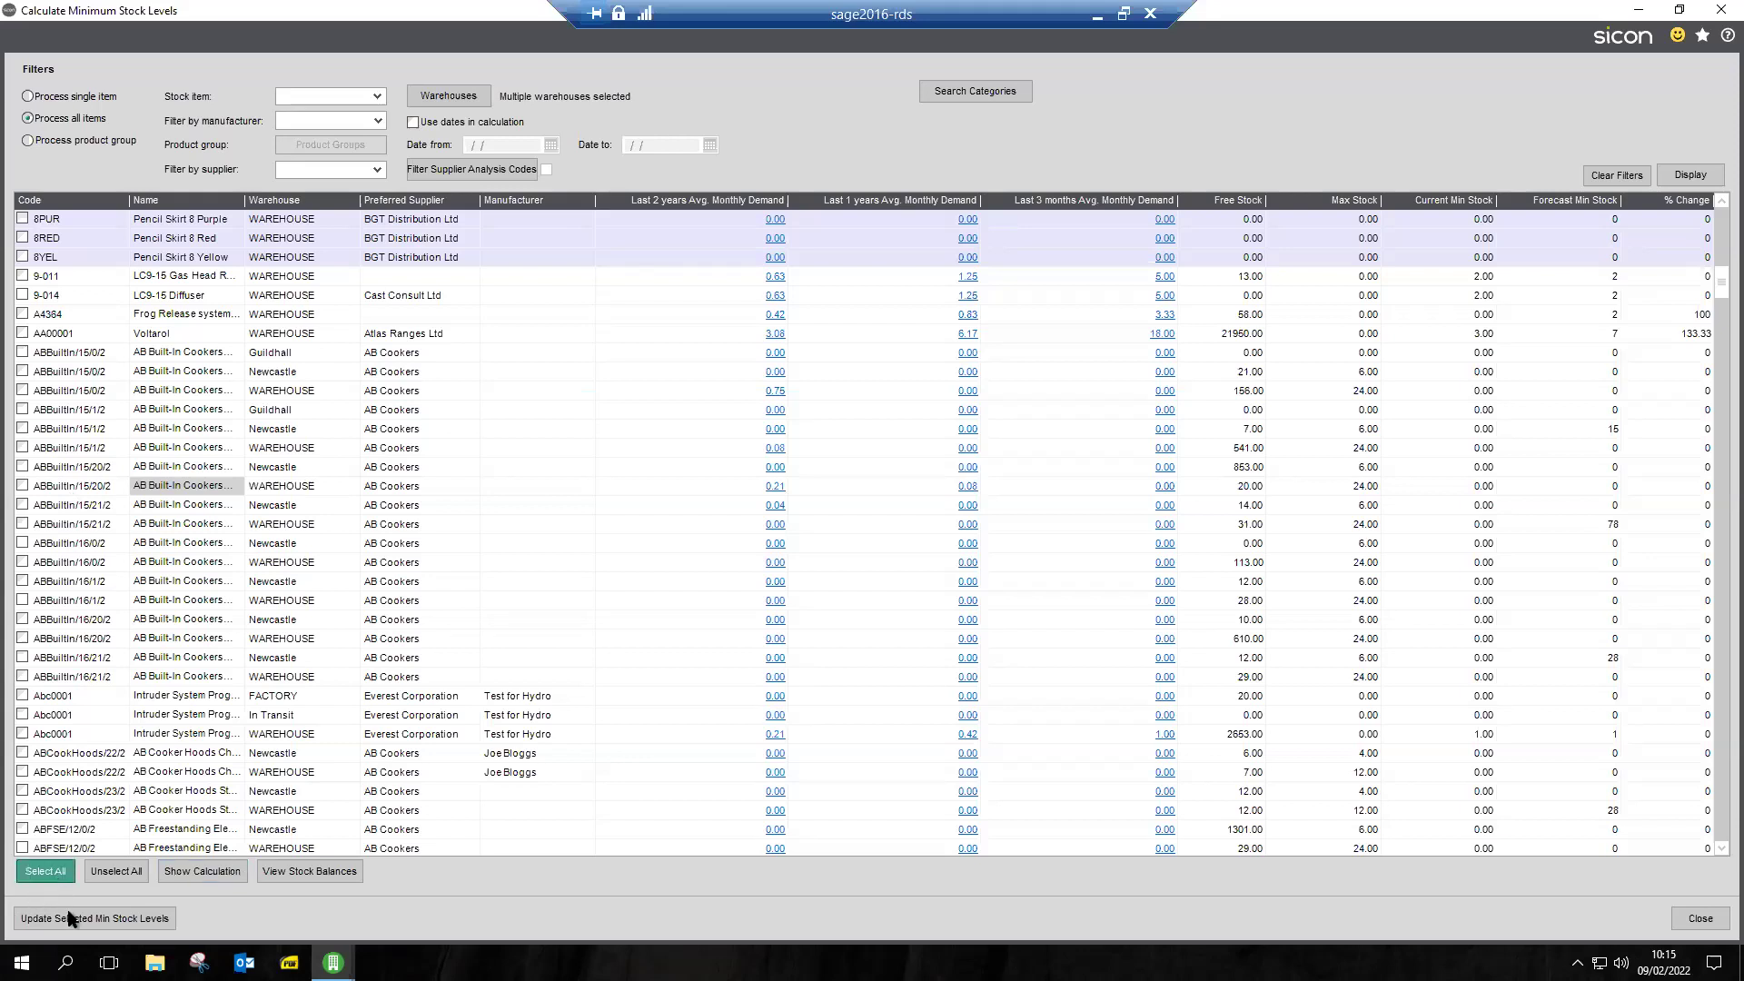
pyautogui.click(83, 924)
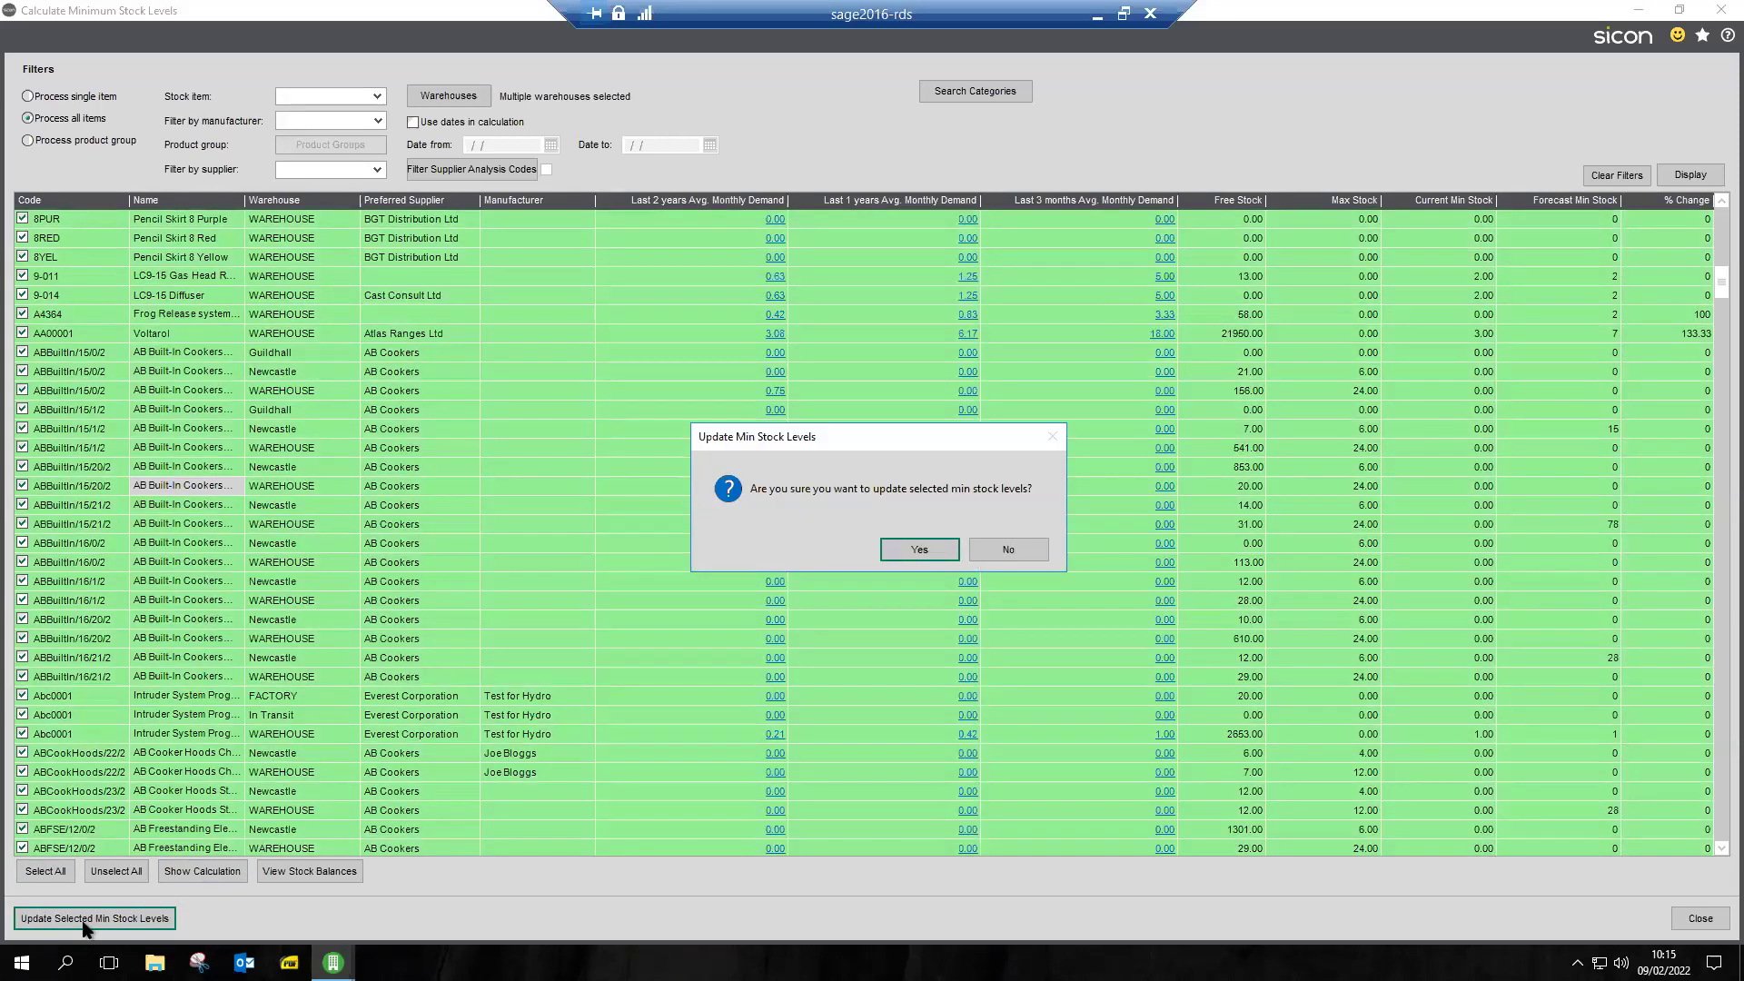
pyautogui.click(898, 552)
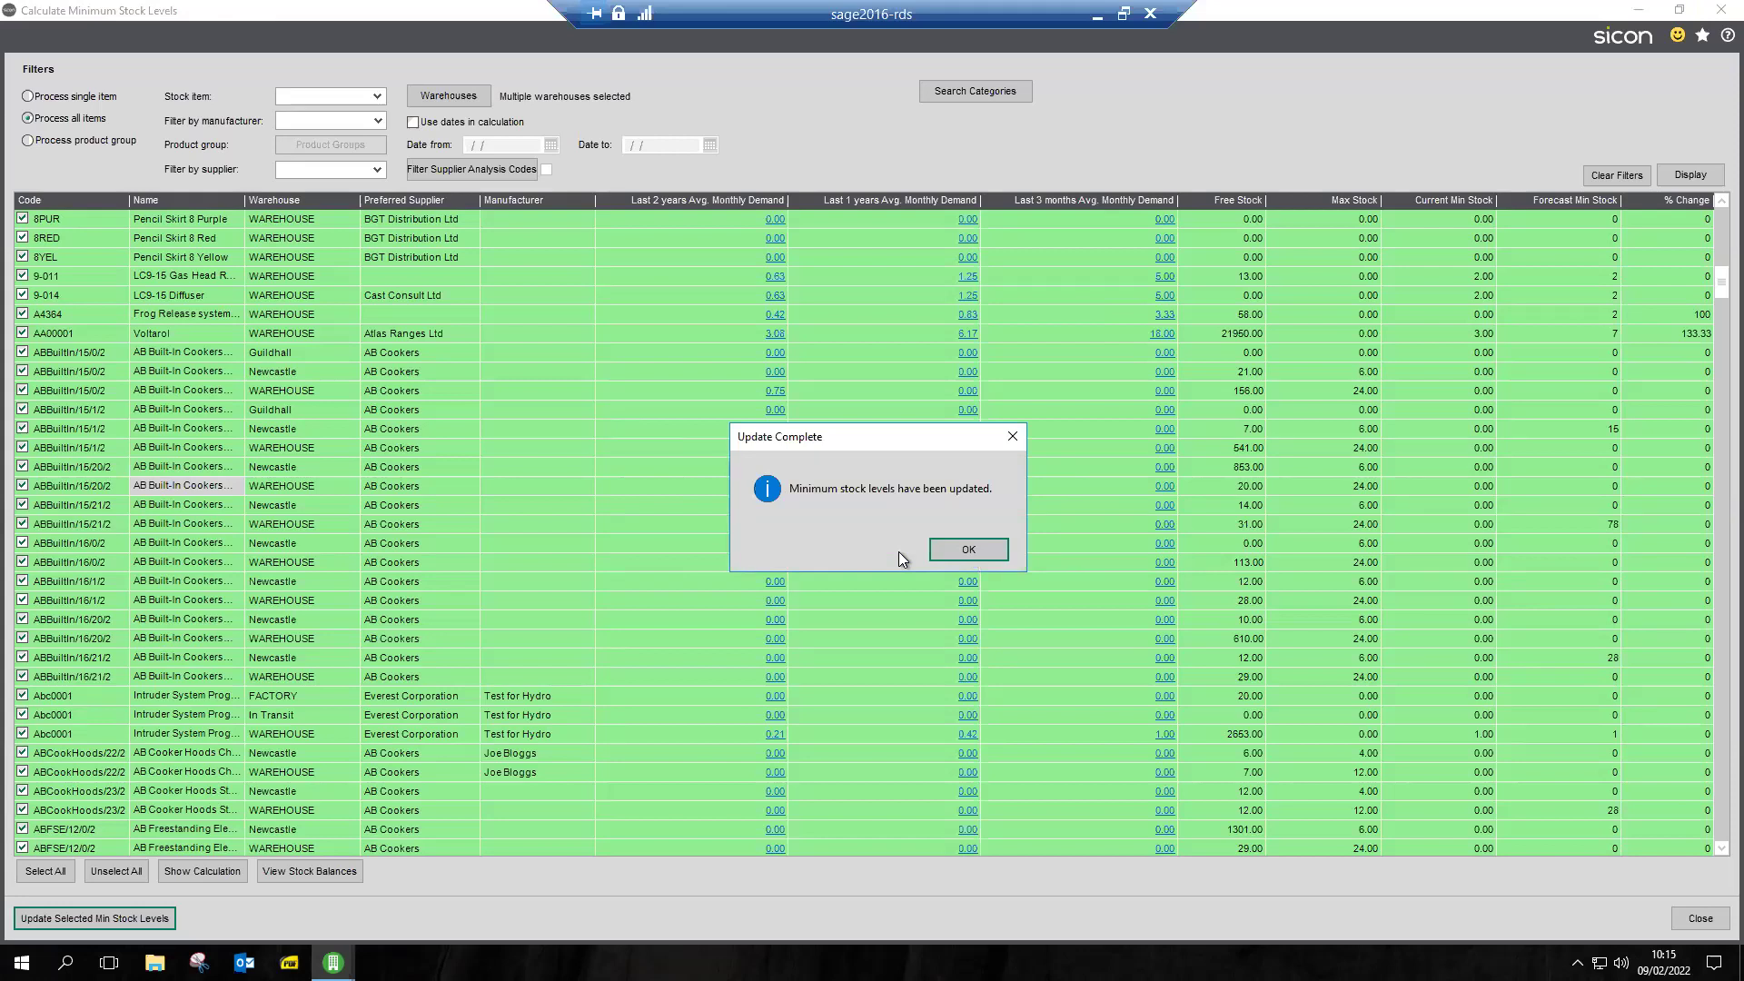
pyautogui.click(1001, 548)
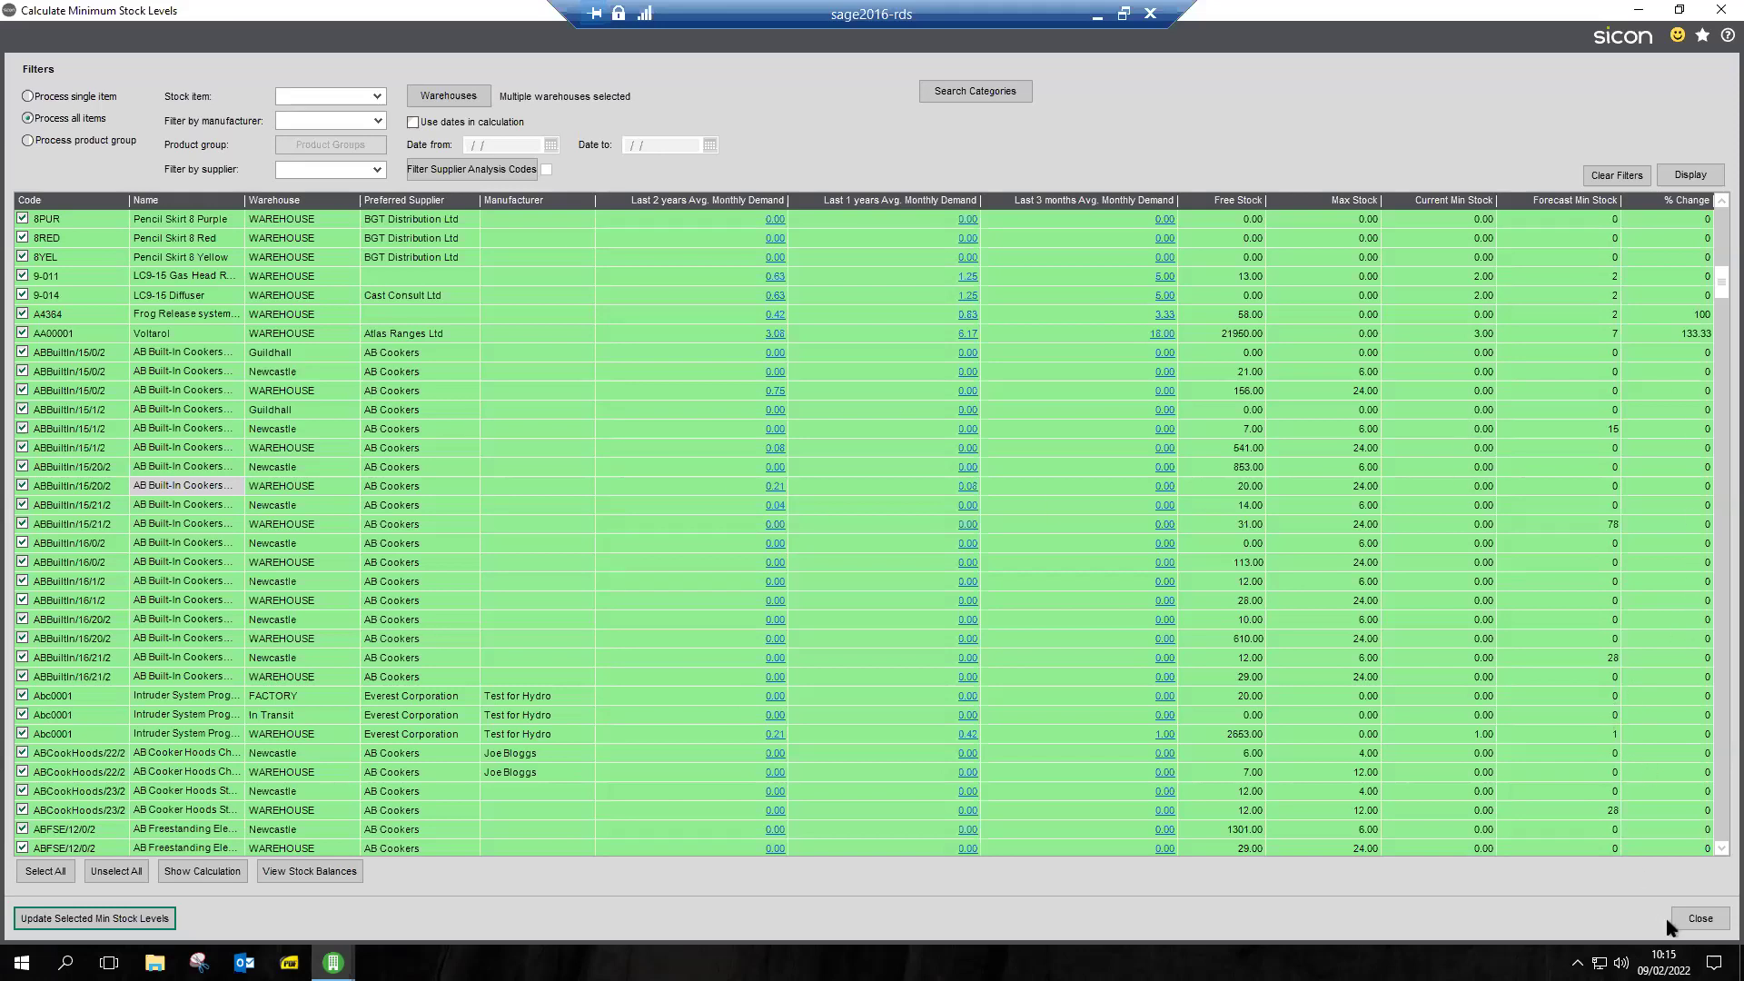
pyautogui.click(1695, 919)
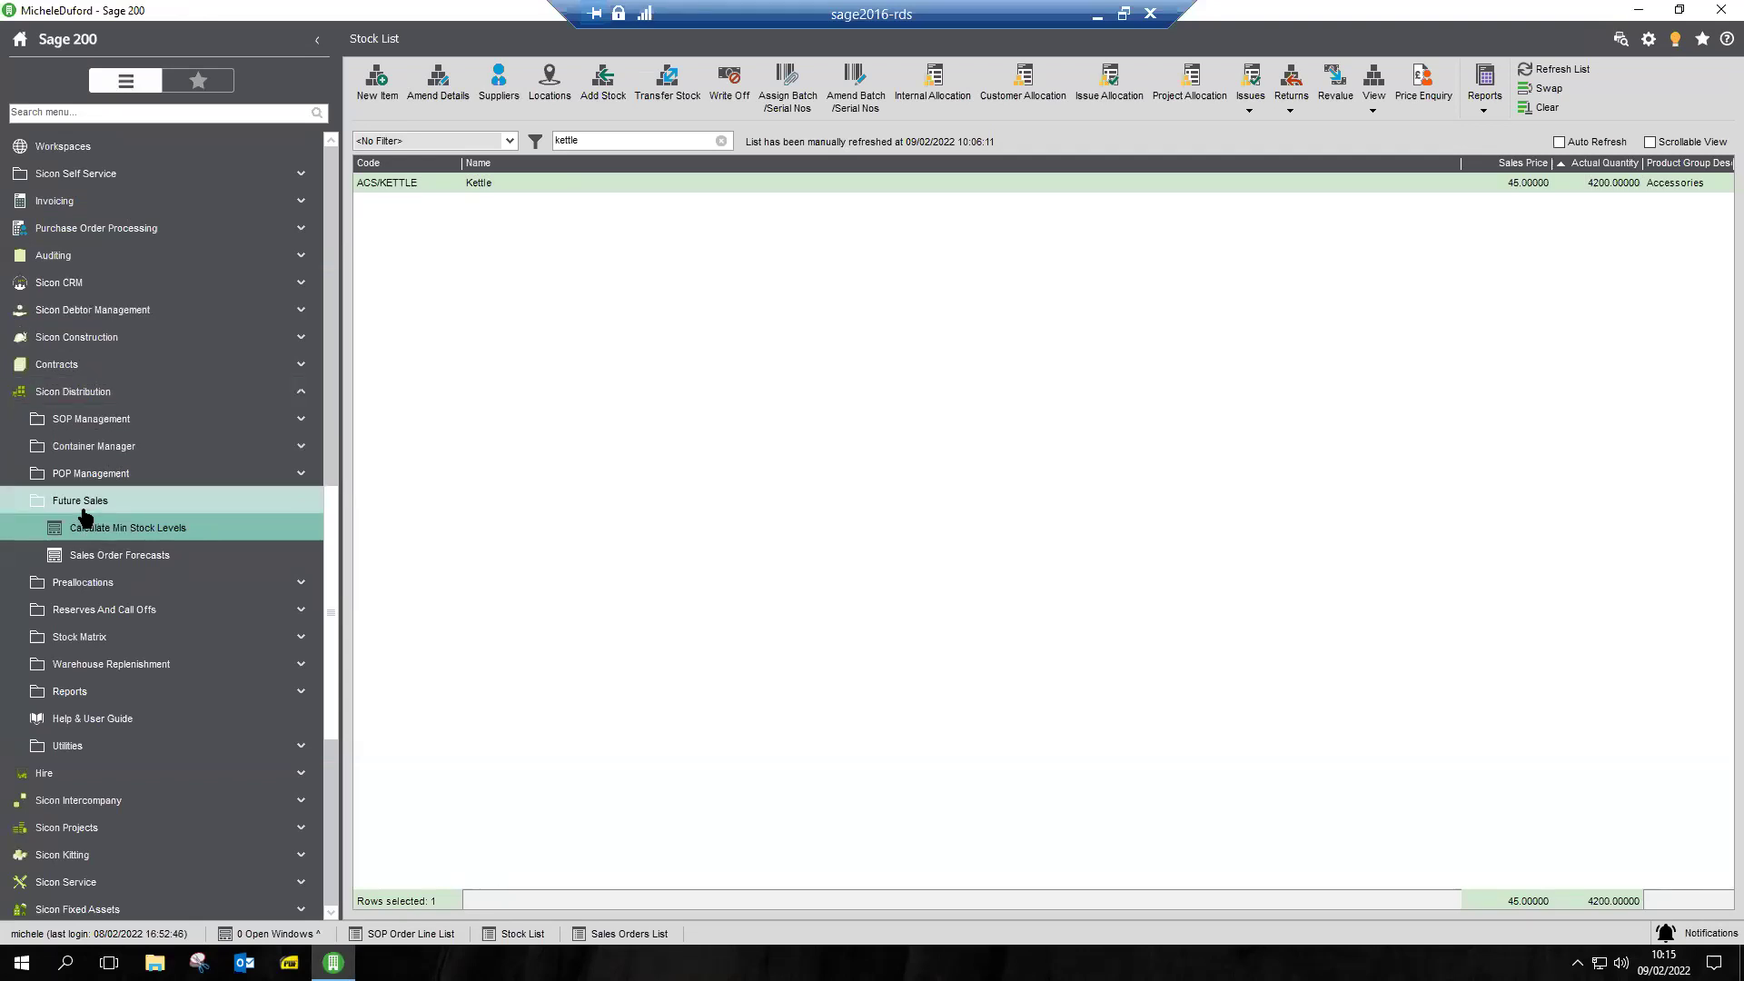
# Step: Display the sales order forecasting figures for all stock items and check the MRP status of the saved forecasts
pyautogui.click(122, 558)
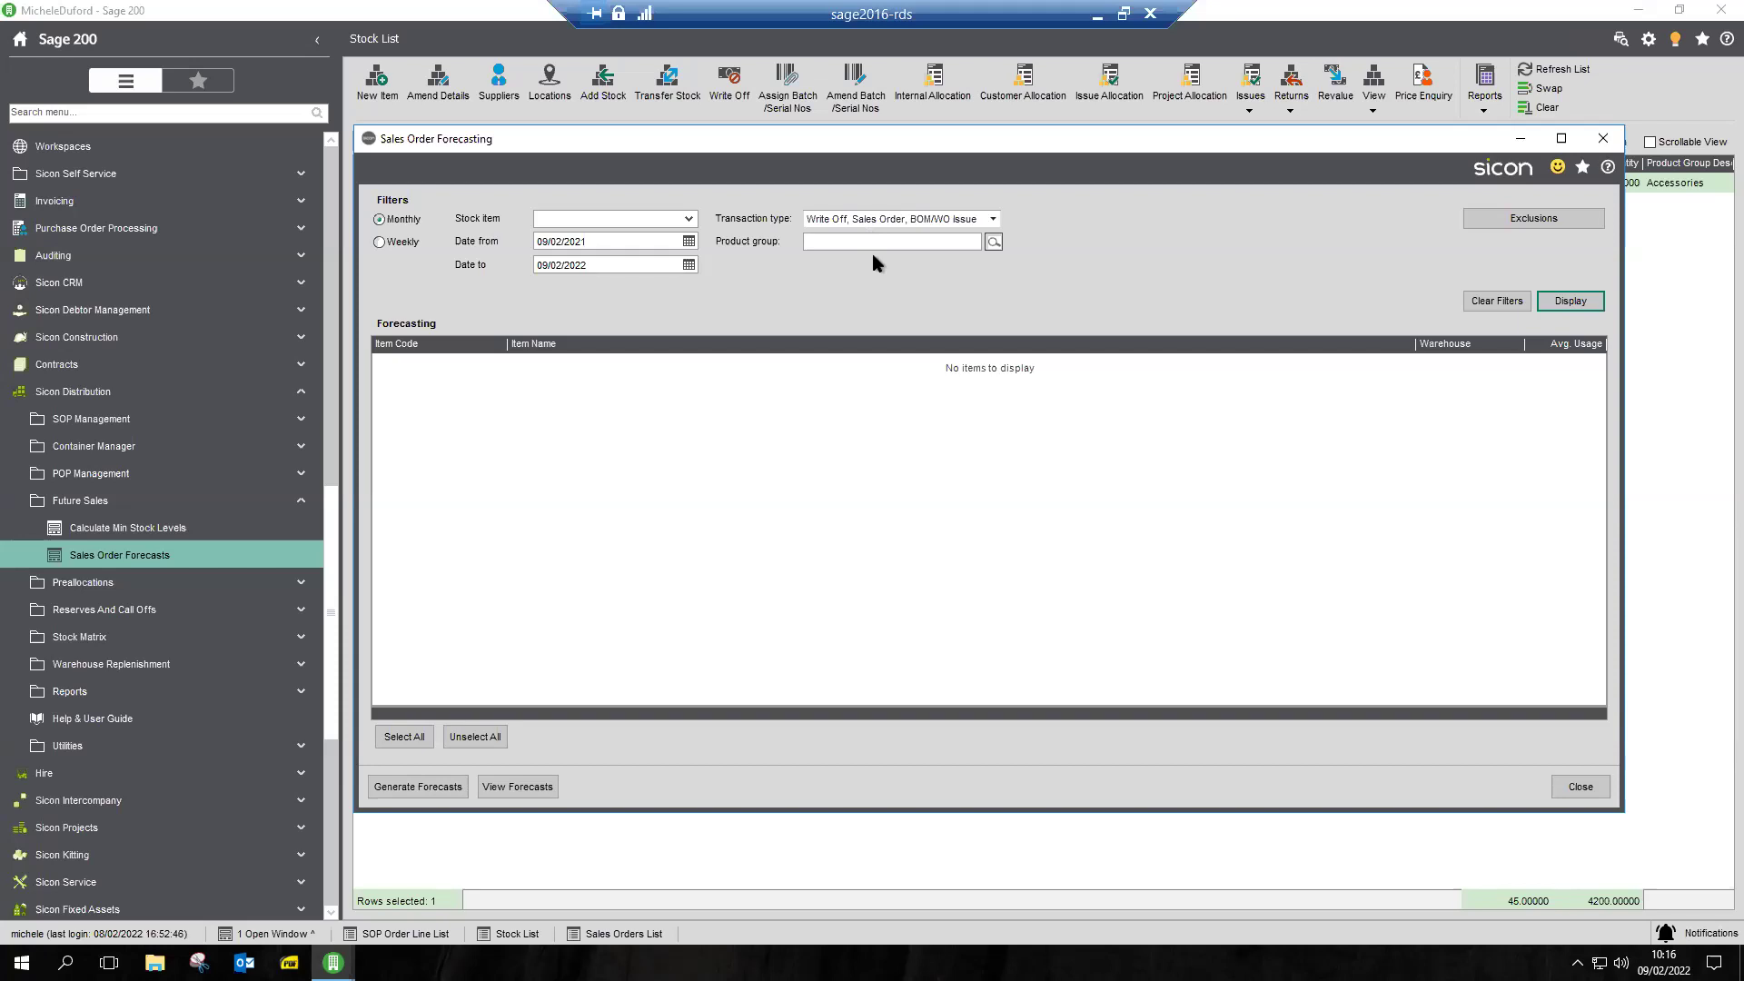
pyautogui.click(1586, 301)
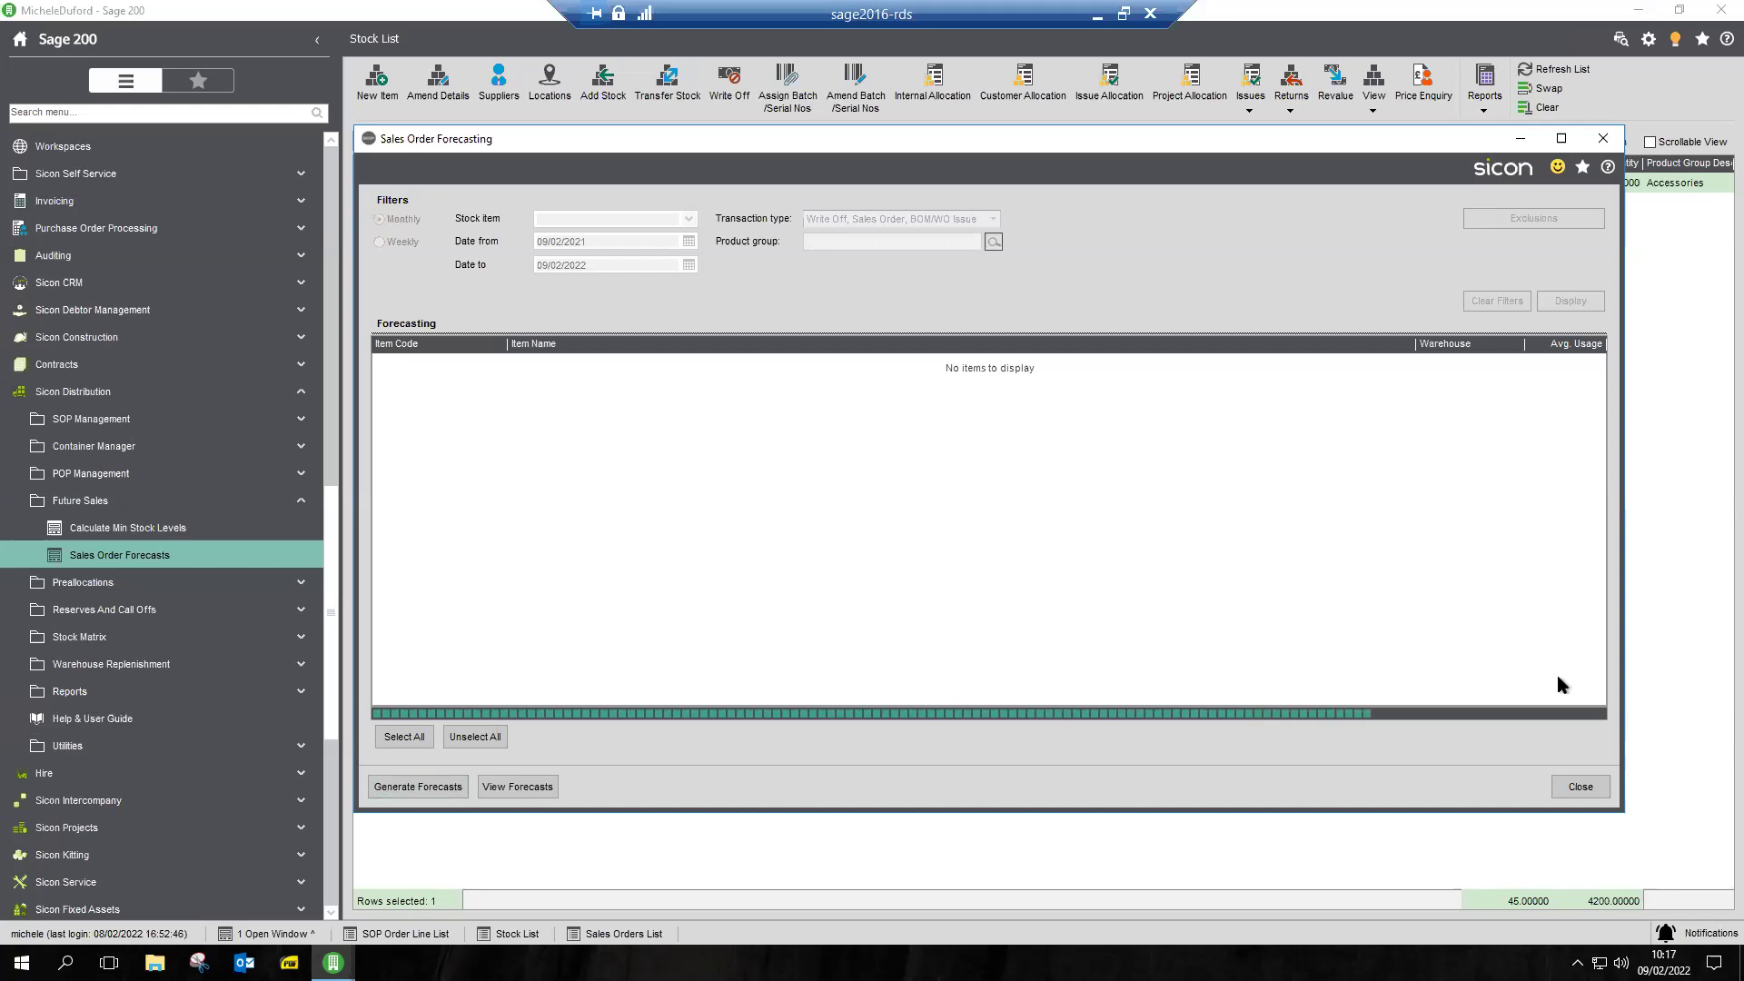
pyautogui.click(517, 786)
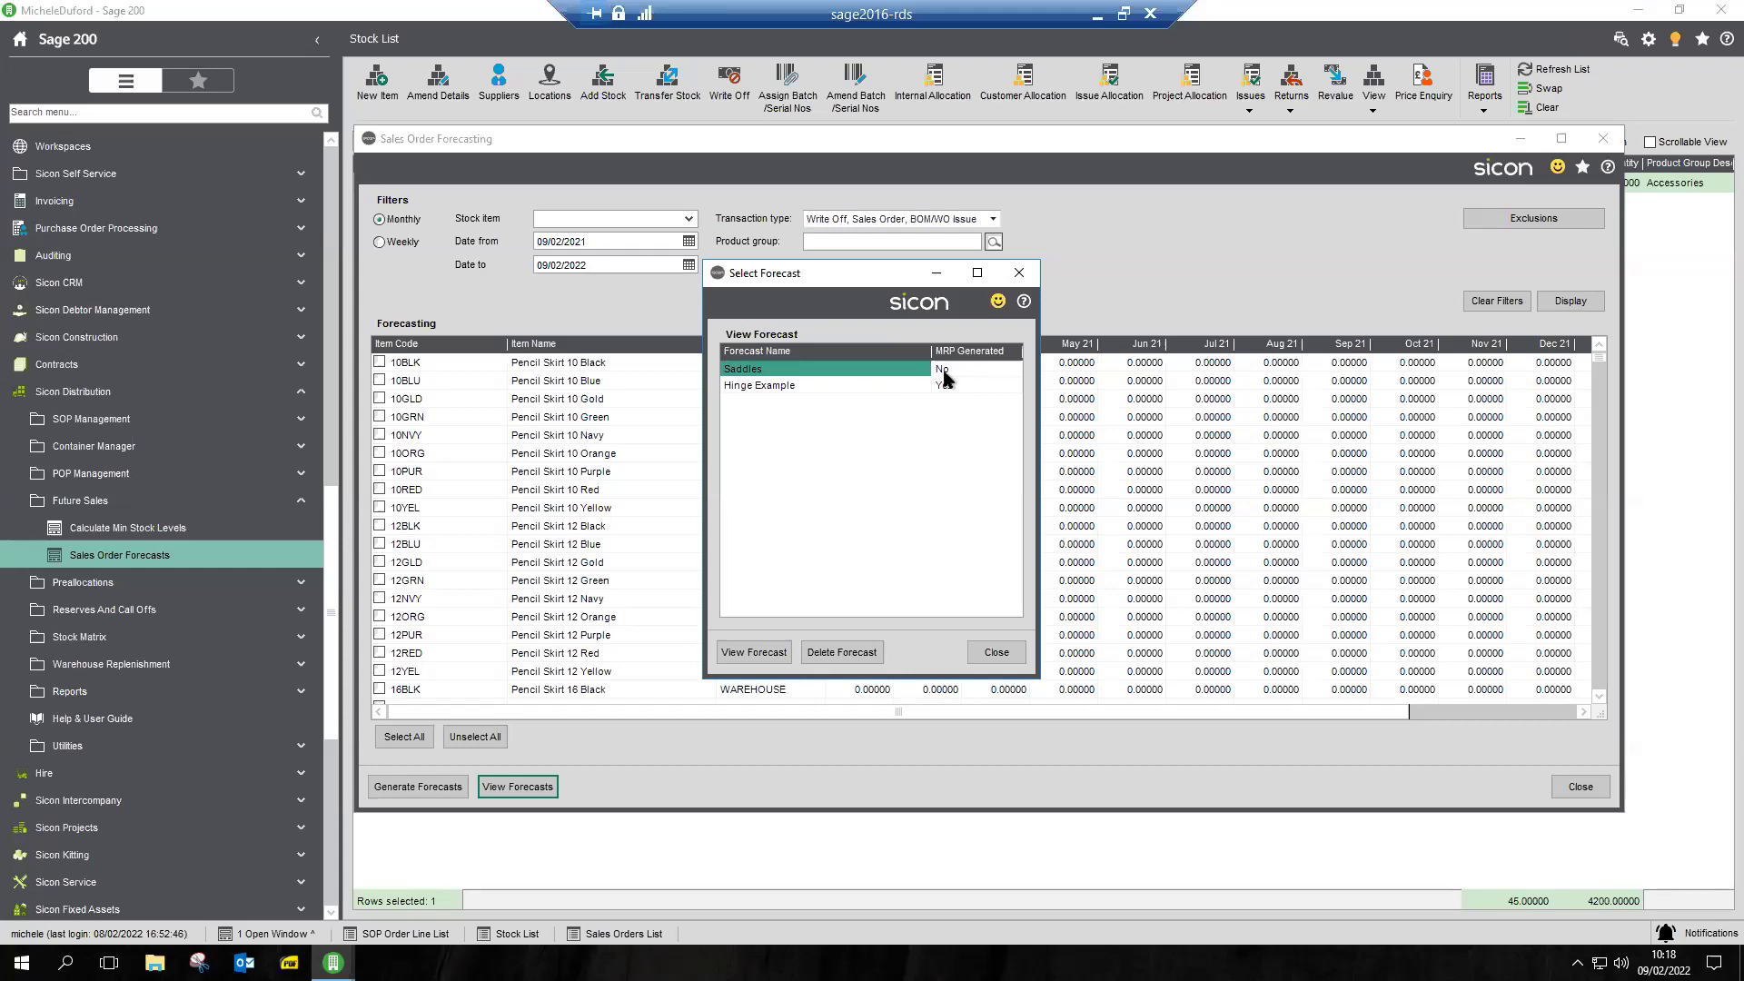
pyautogui.click(760, 386)
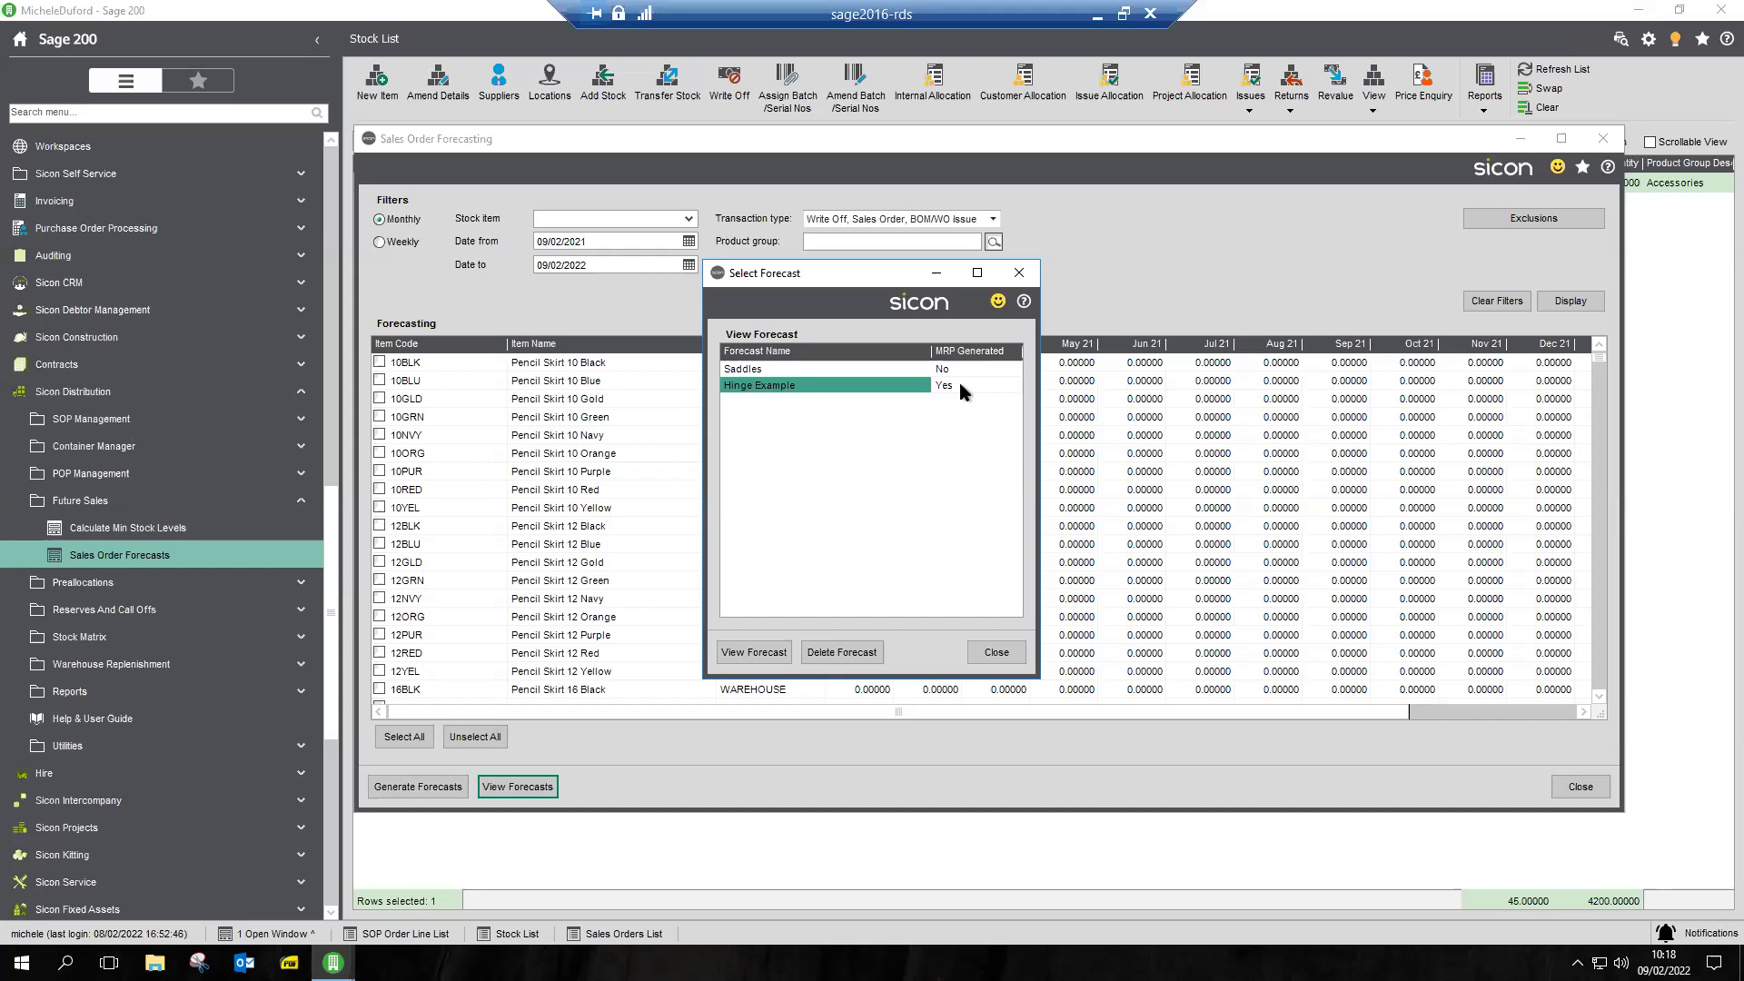
pyautogui.click(996, 654)
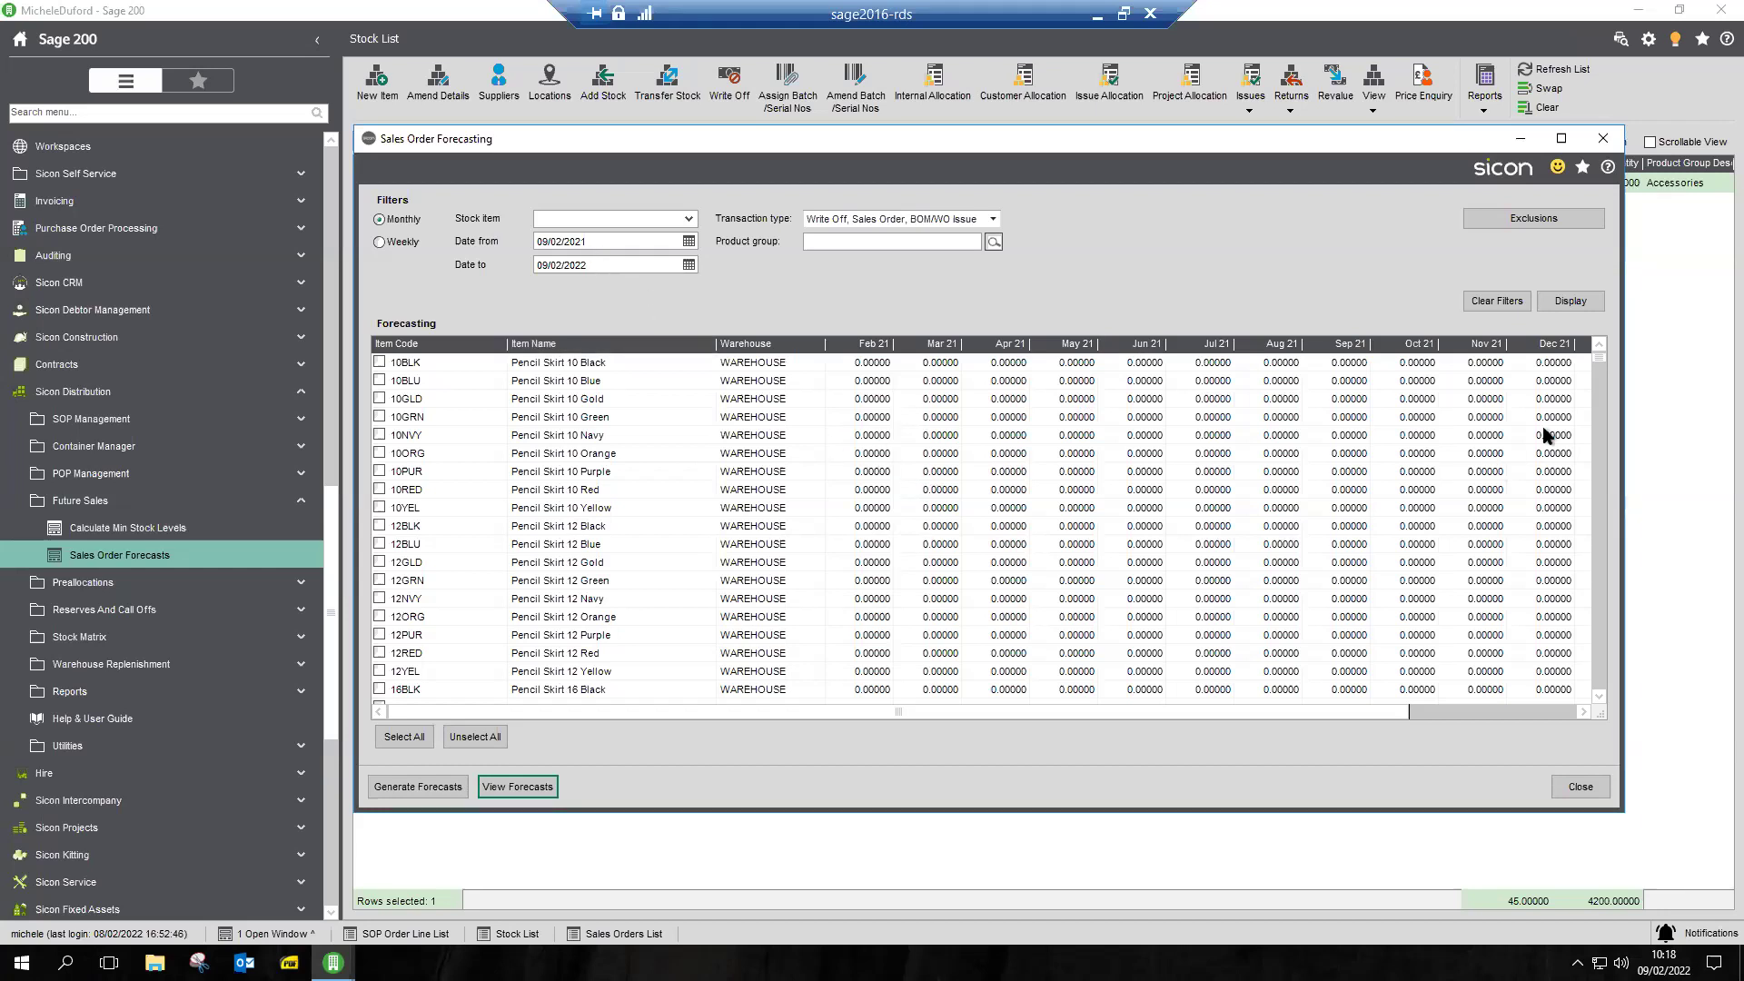
# Step: Filter the sales order forecasting list to stock item ACS/KETTLE and check its monthly and average usage
pyautogui.moveTo(1602, 359); pyautogui.dragTo(1585, 589)
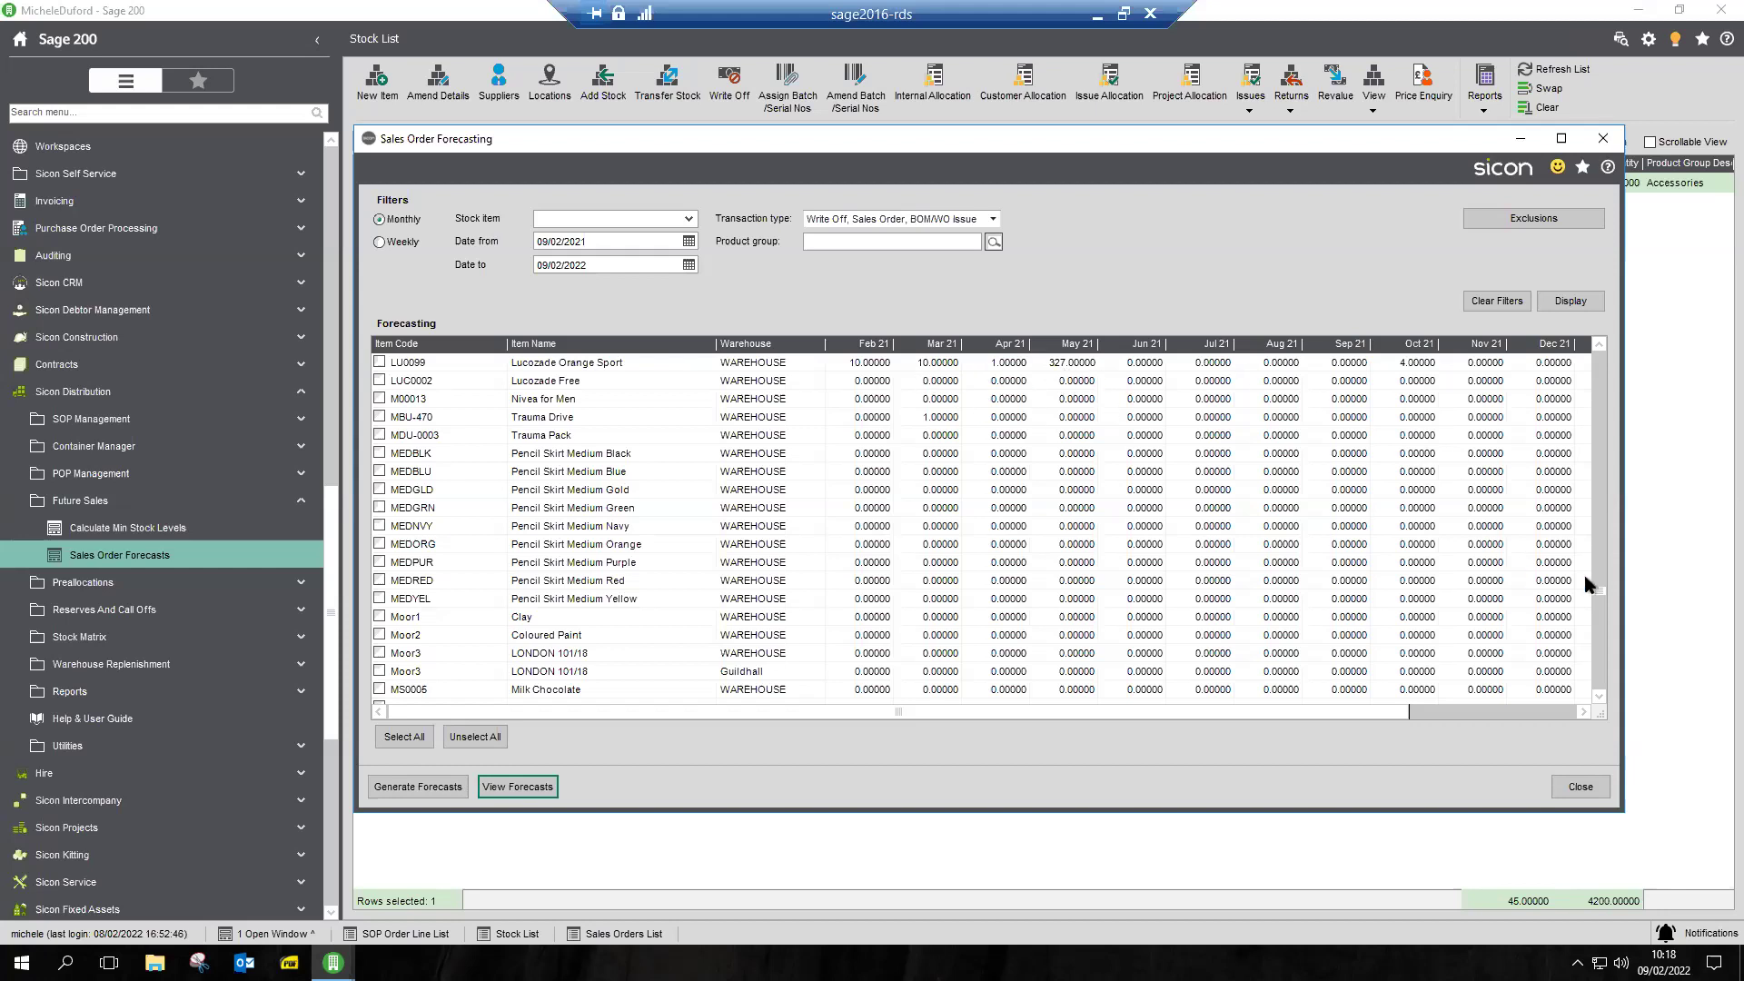
pyautogui.click(1547, 711)
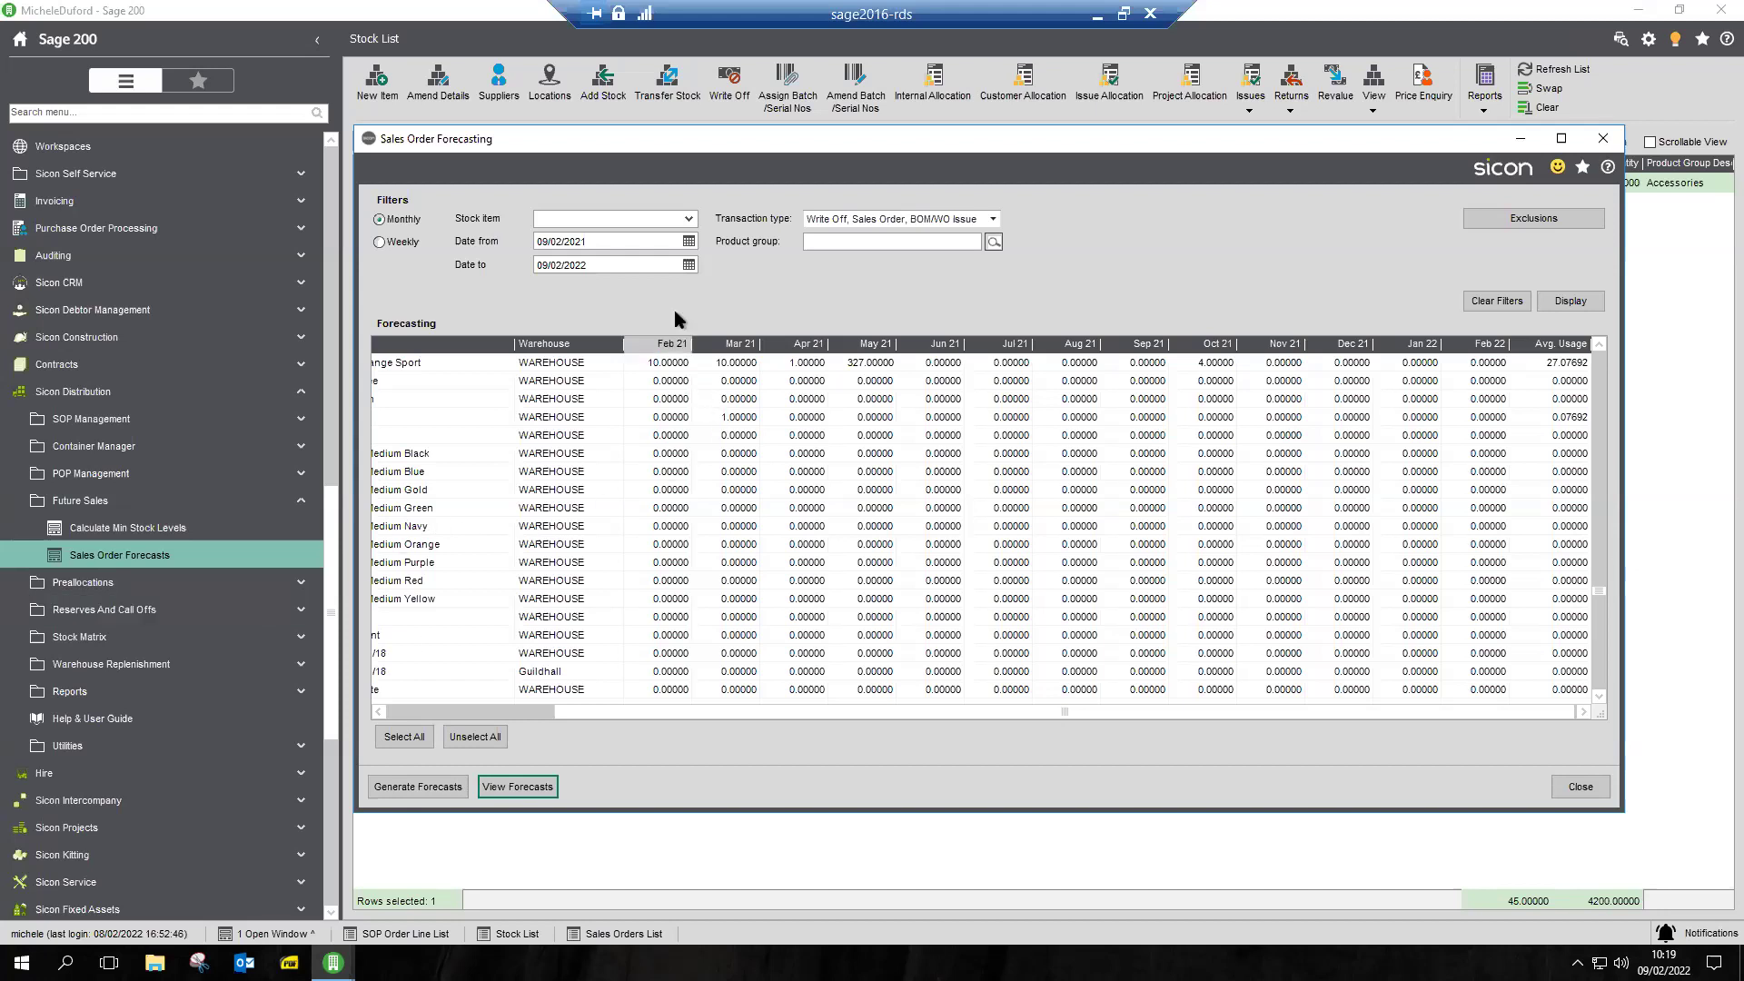
pyautogui.click(612, 214)
pyautogui.write('kett')
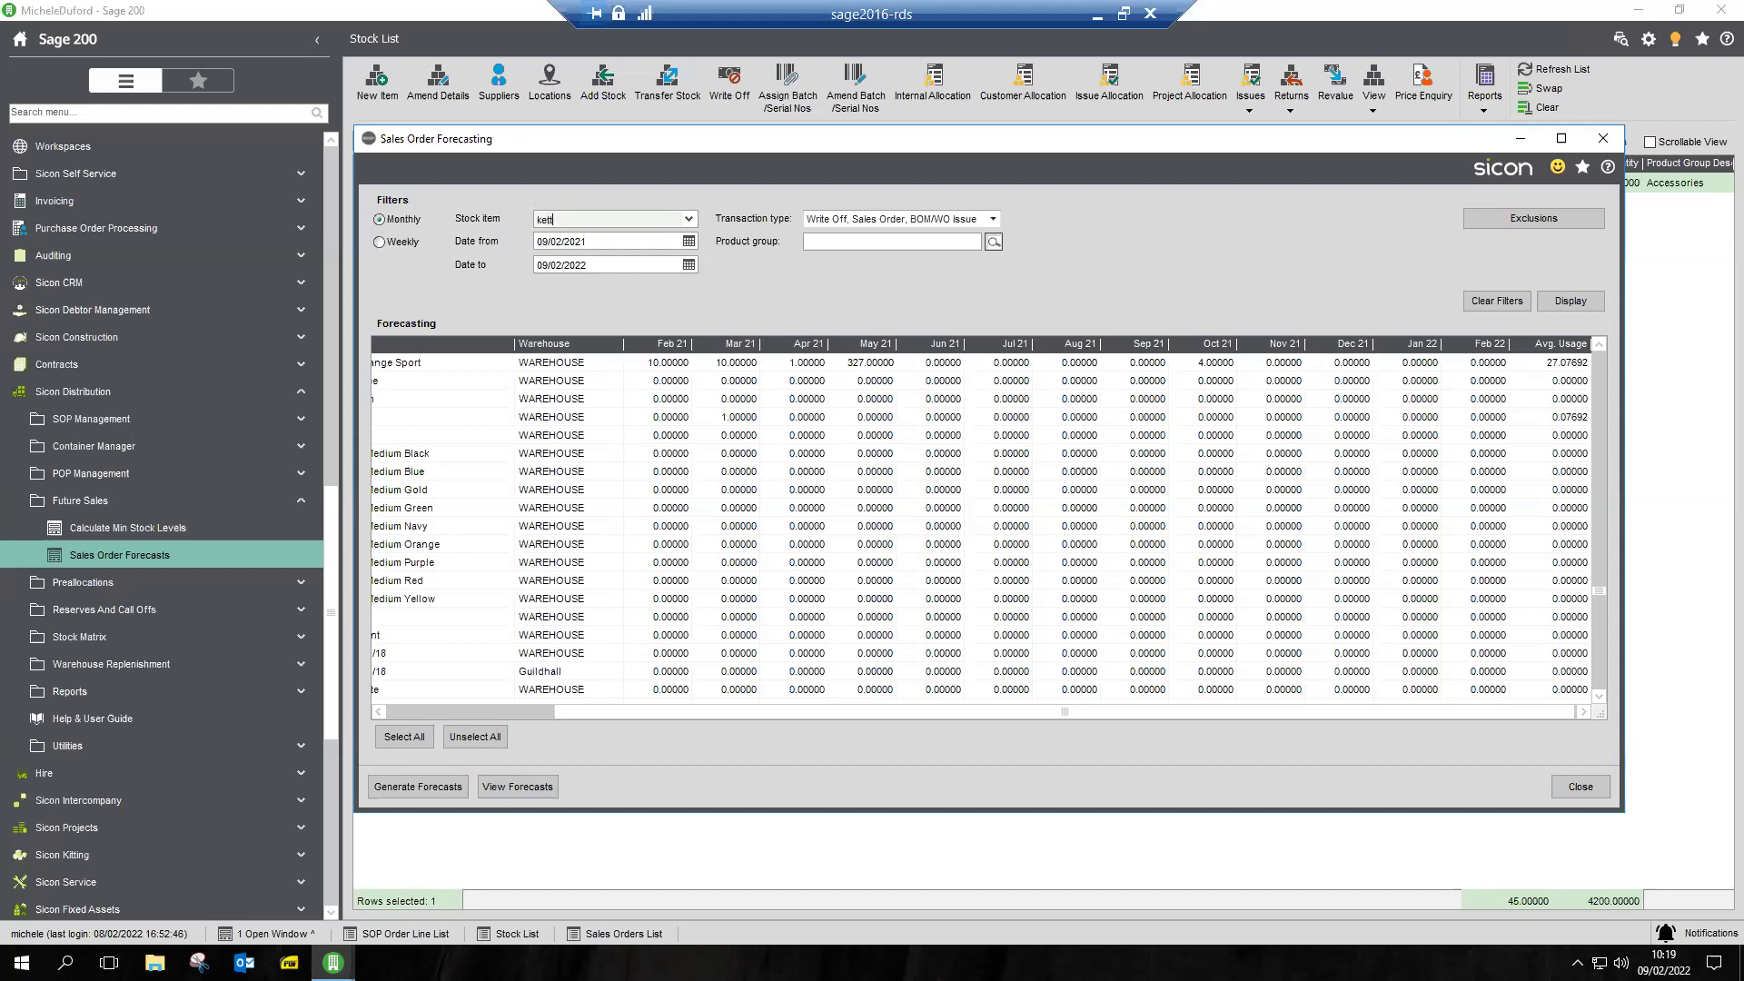
pyautogui.press('Tab')
pyautogui.click(1569, 304)
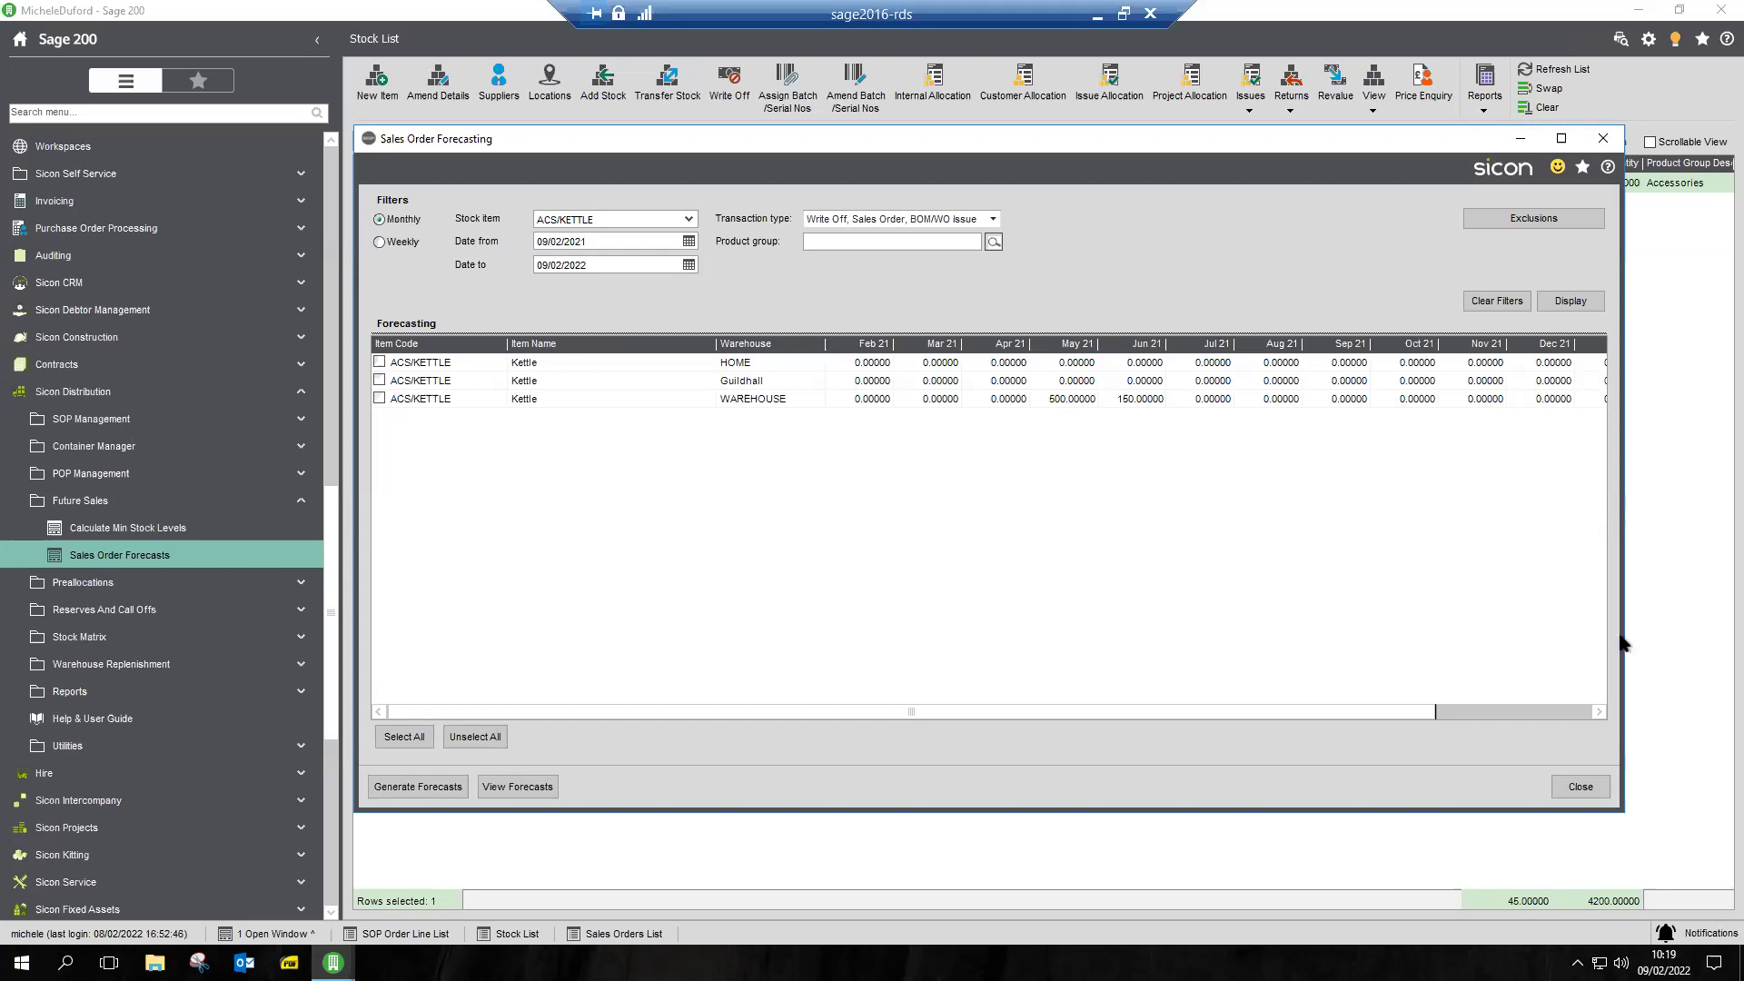
pyautogui.click(1559, 713)
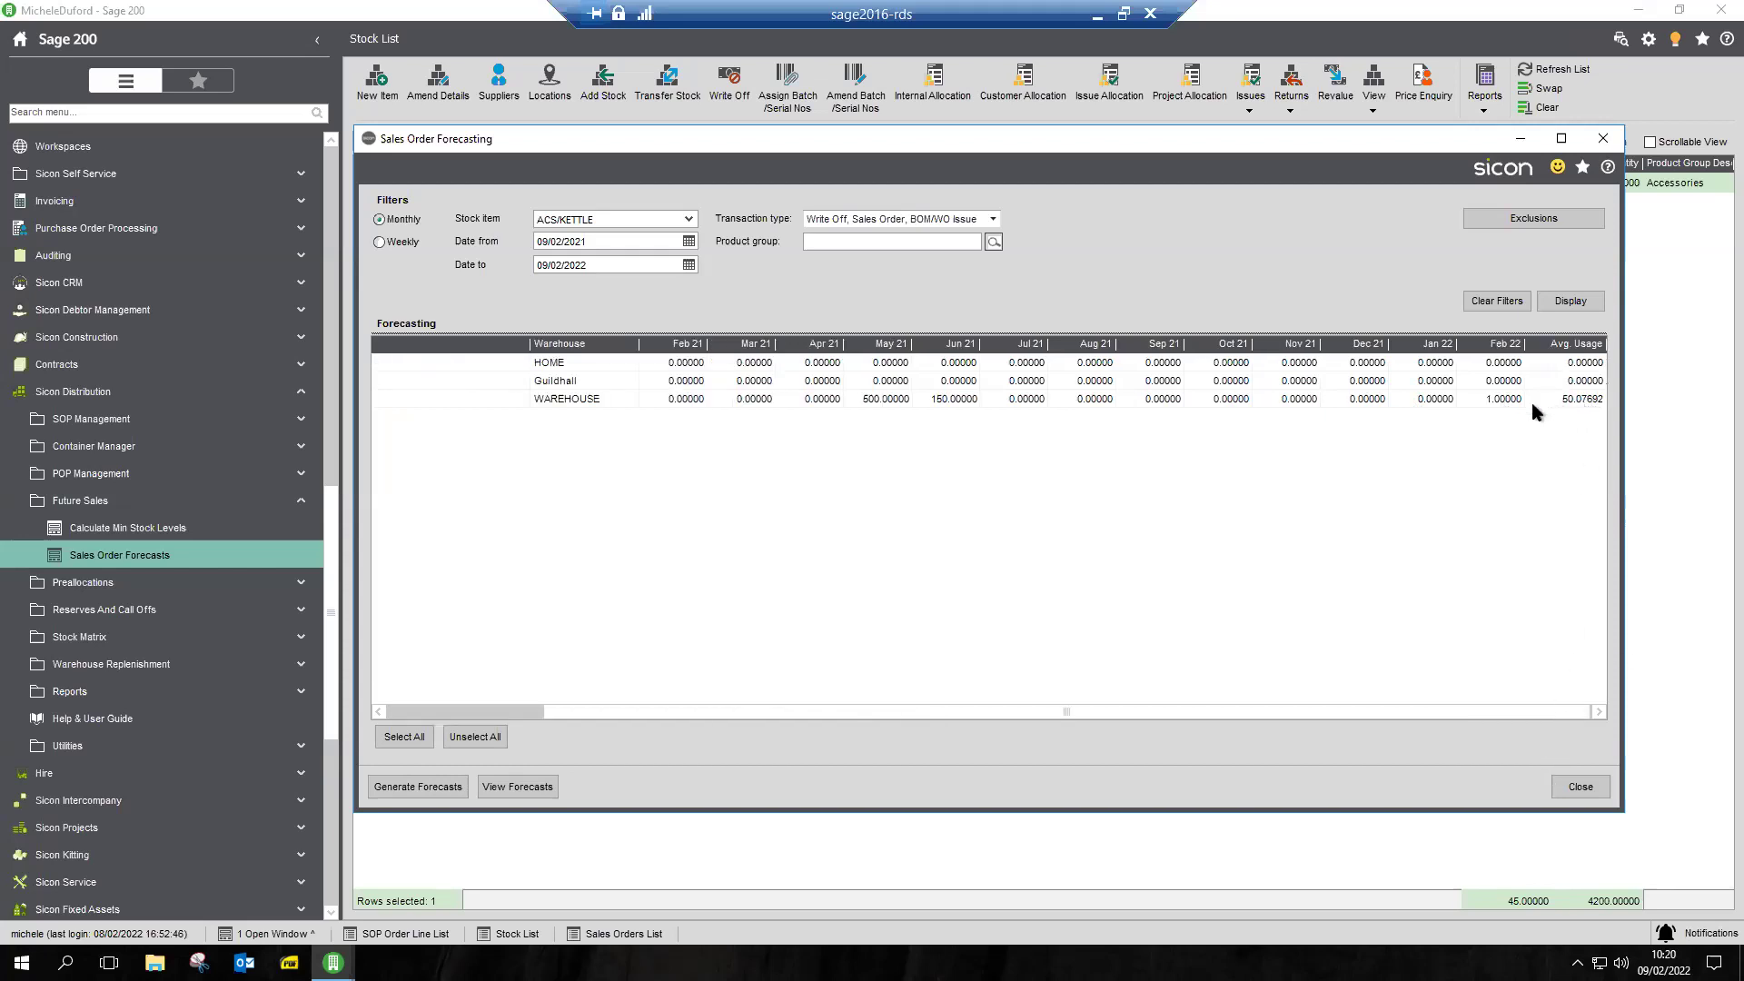
# Step: Generate a sales order forecast for ACS/KETTLE at WAREHOUSE only
pyautogui.click(424, 711)
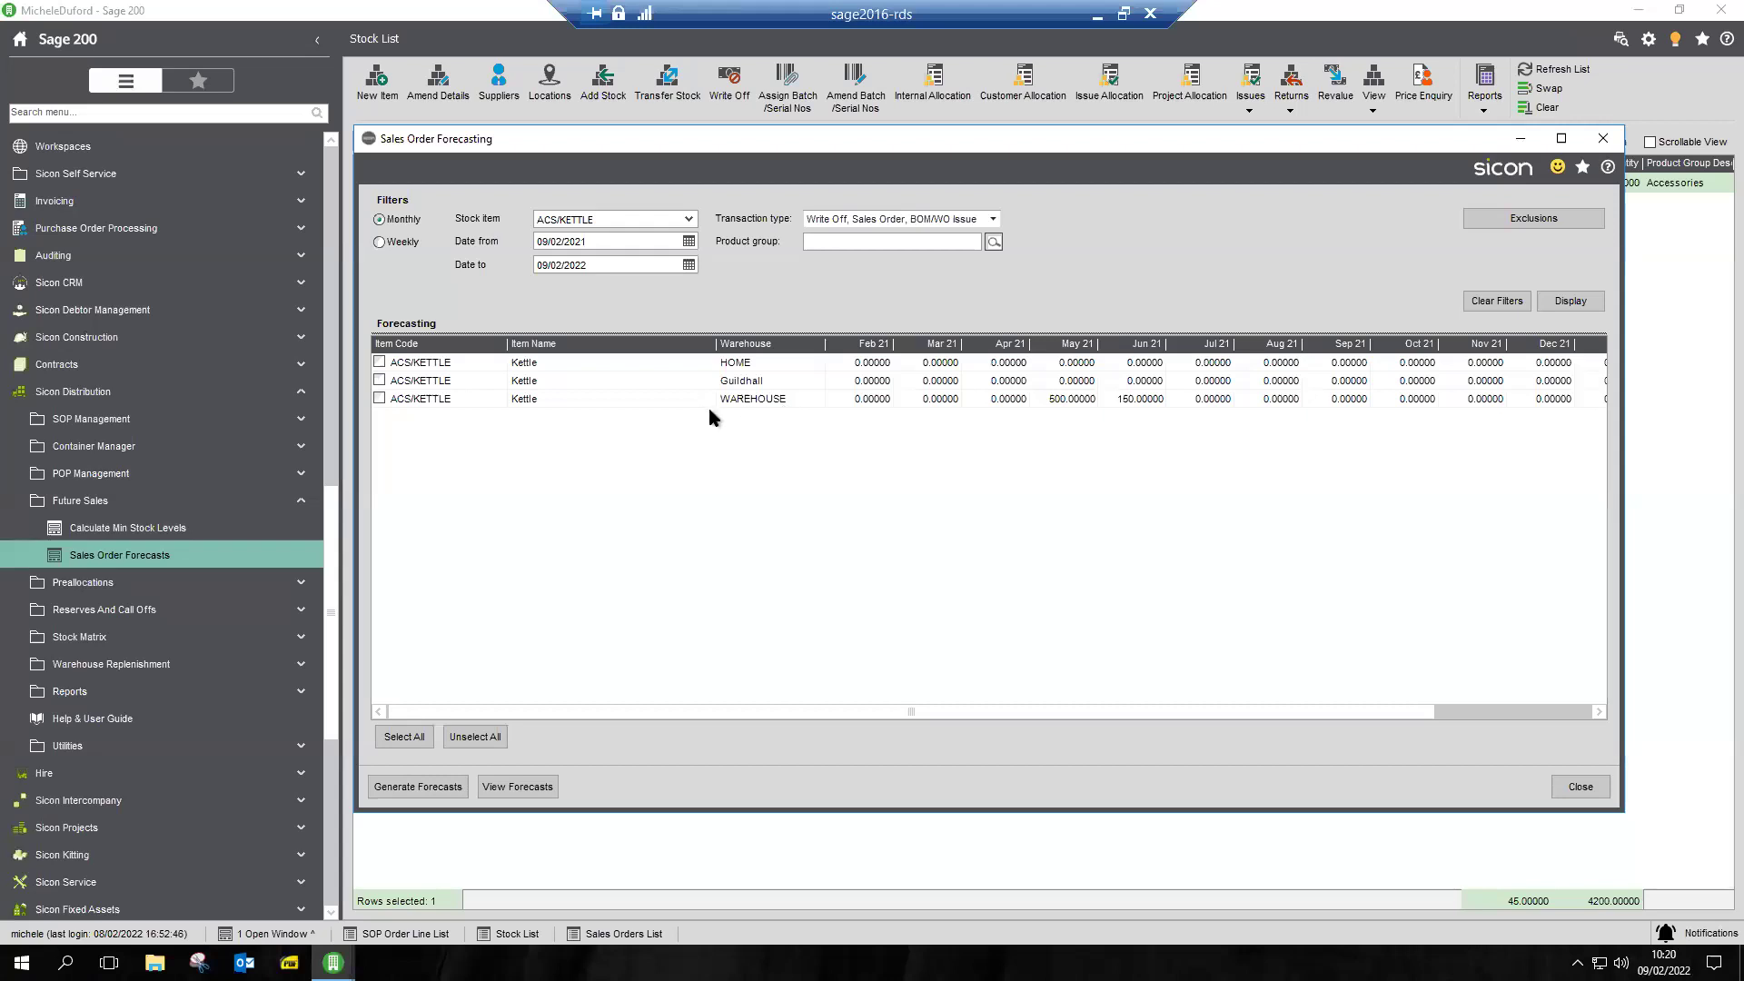
pyautogui.click(379, 398)
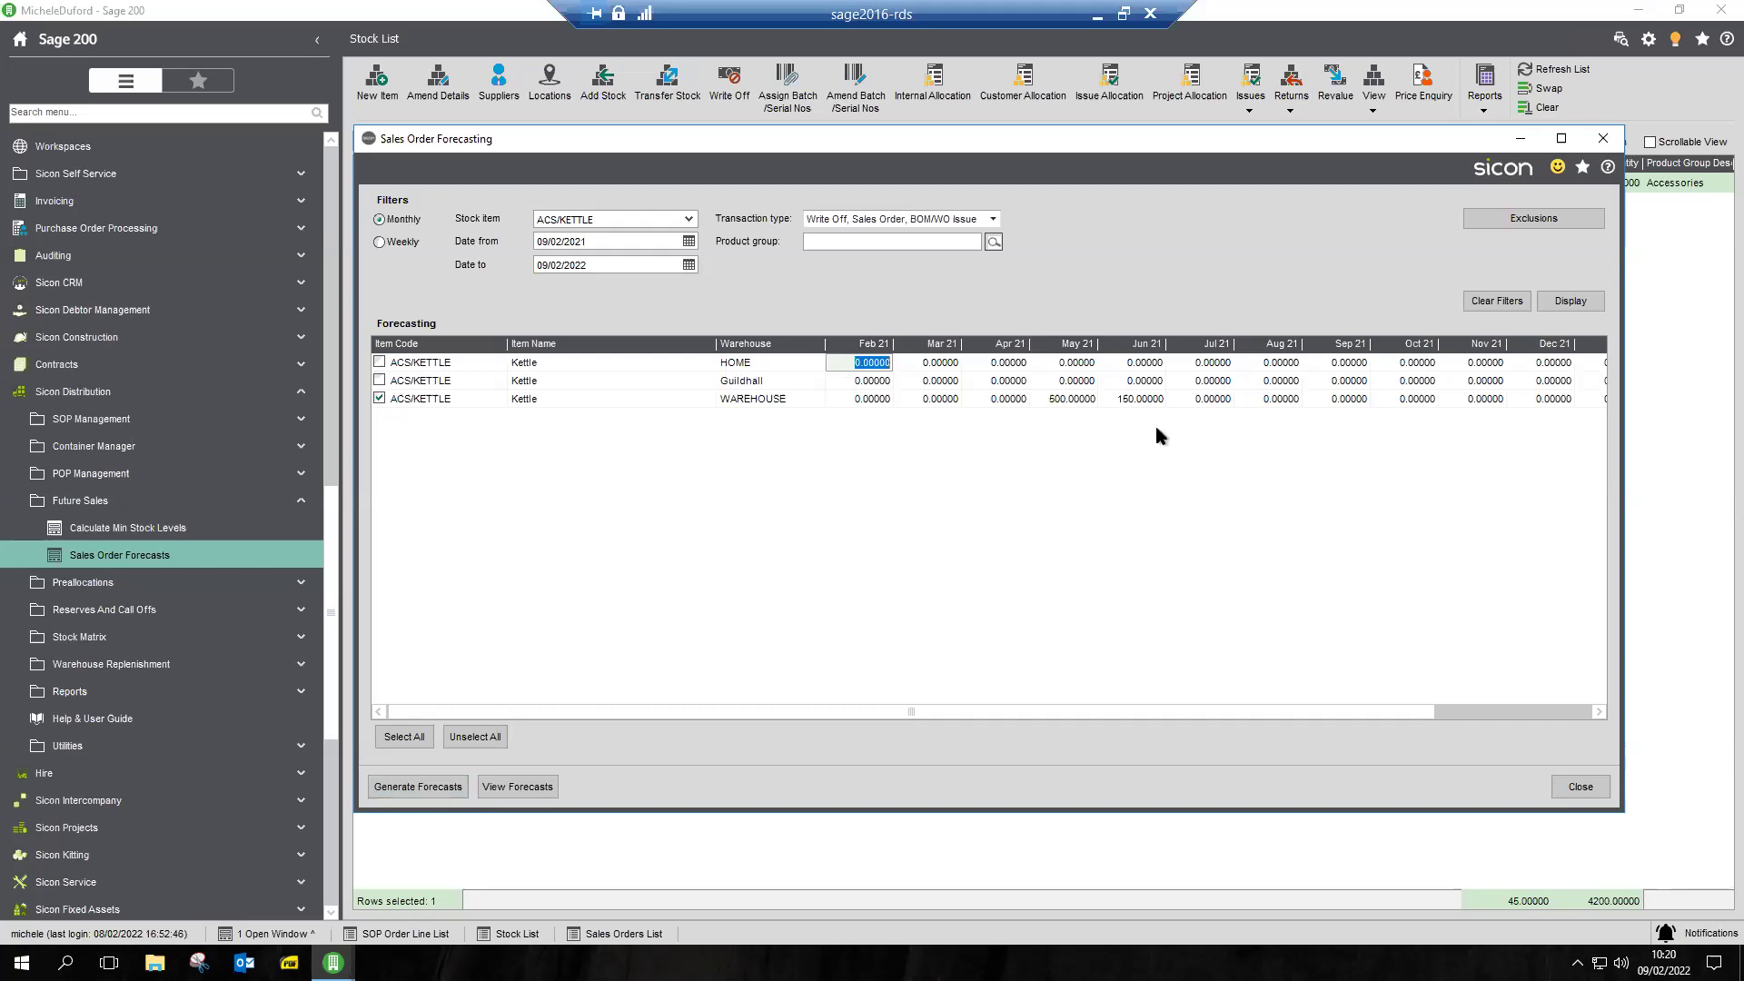
pyautogui.click(946, 382)
pyautogui.click(1060, 381)
pyautogui.click(1197, 381)
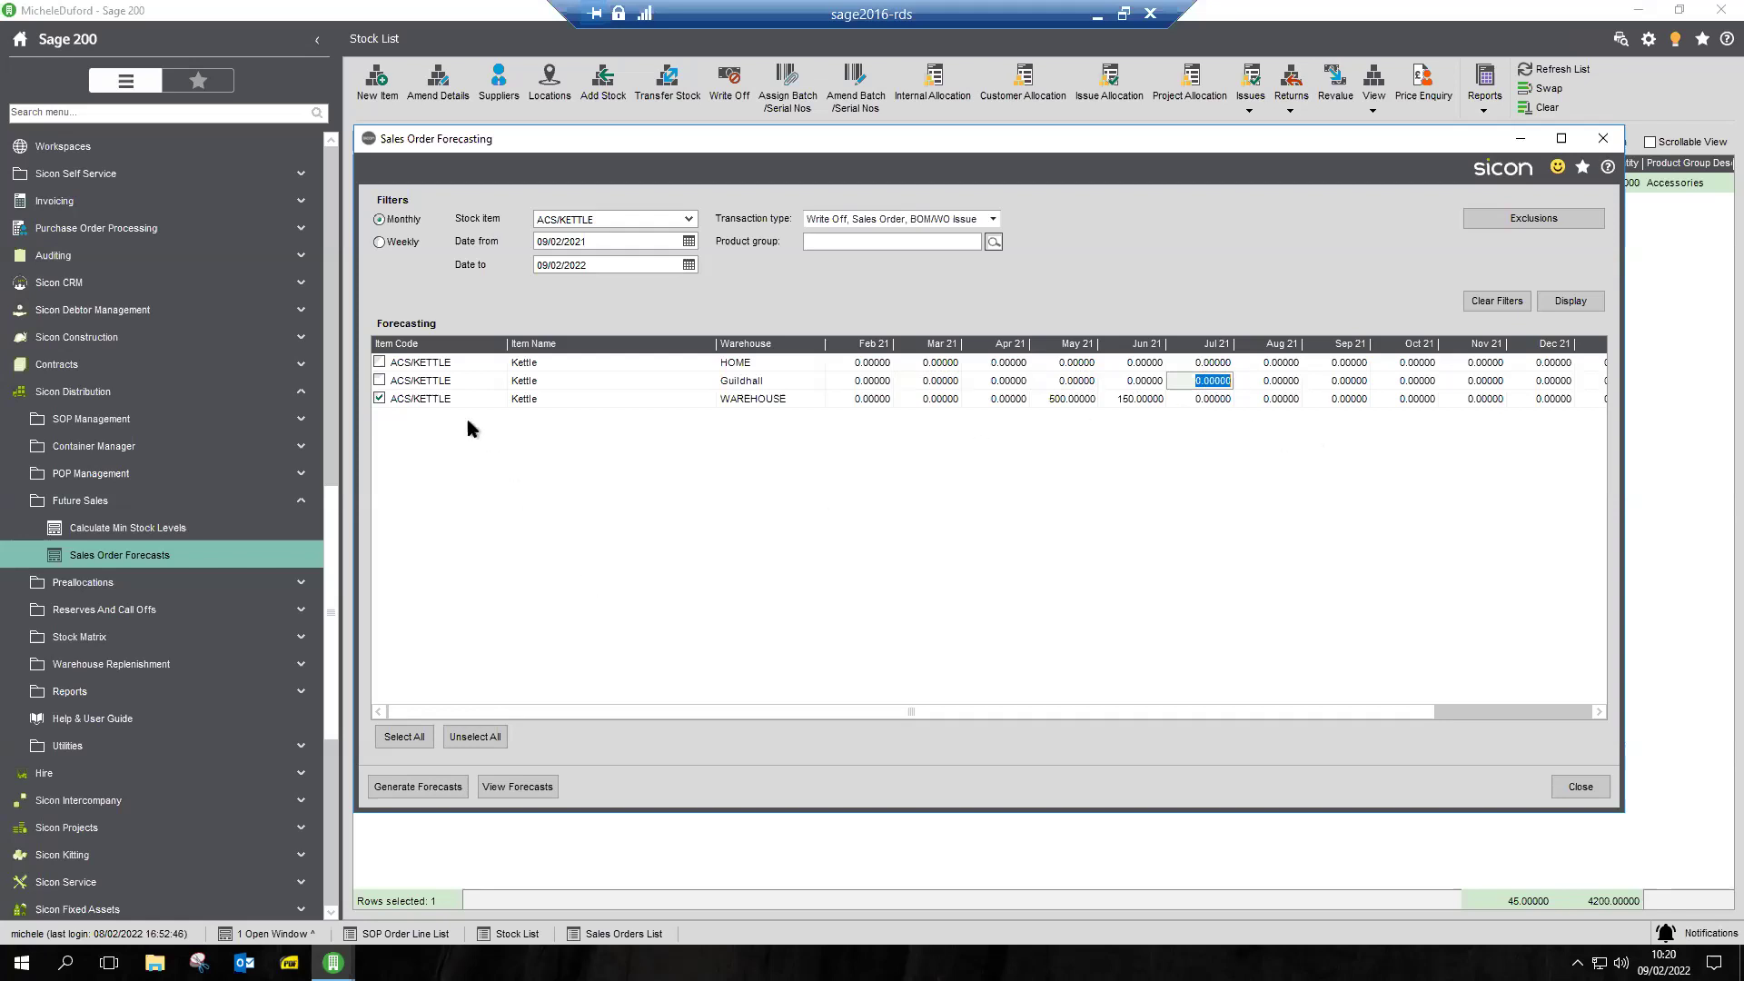
pyautogui.click(418, 787)
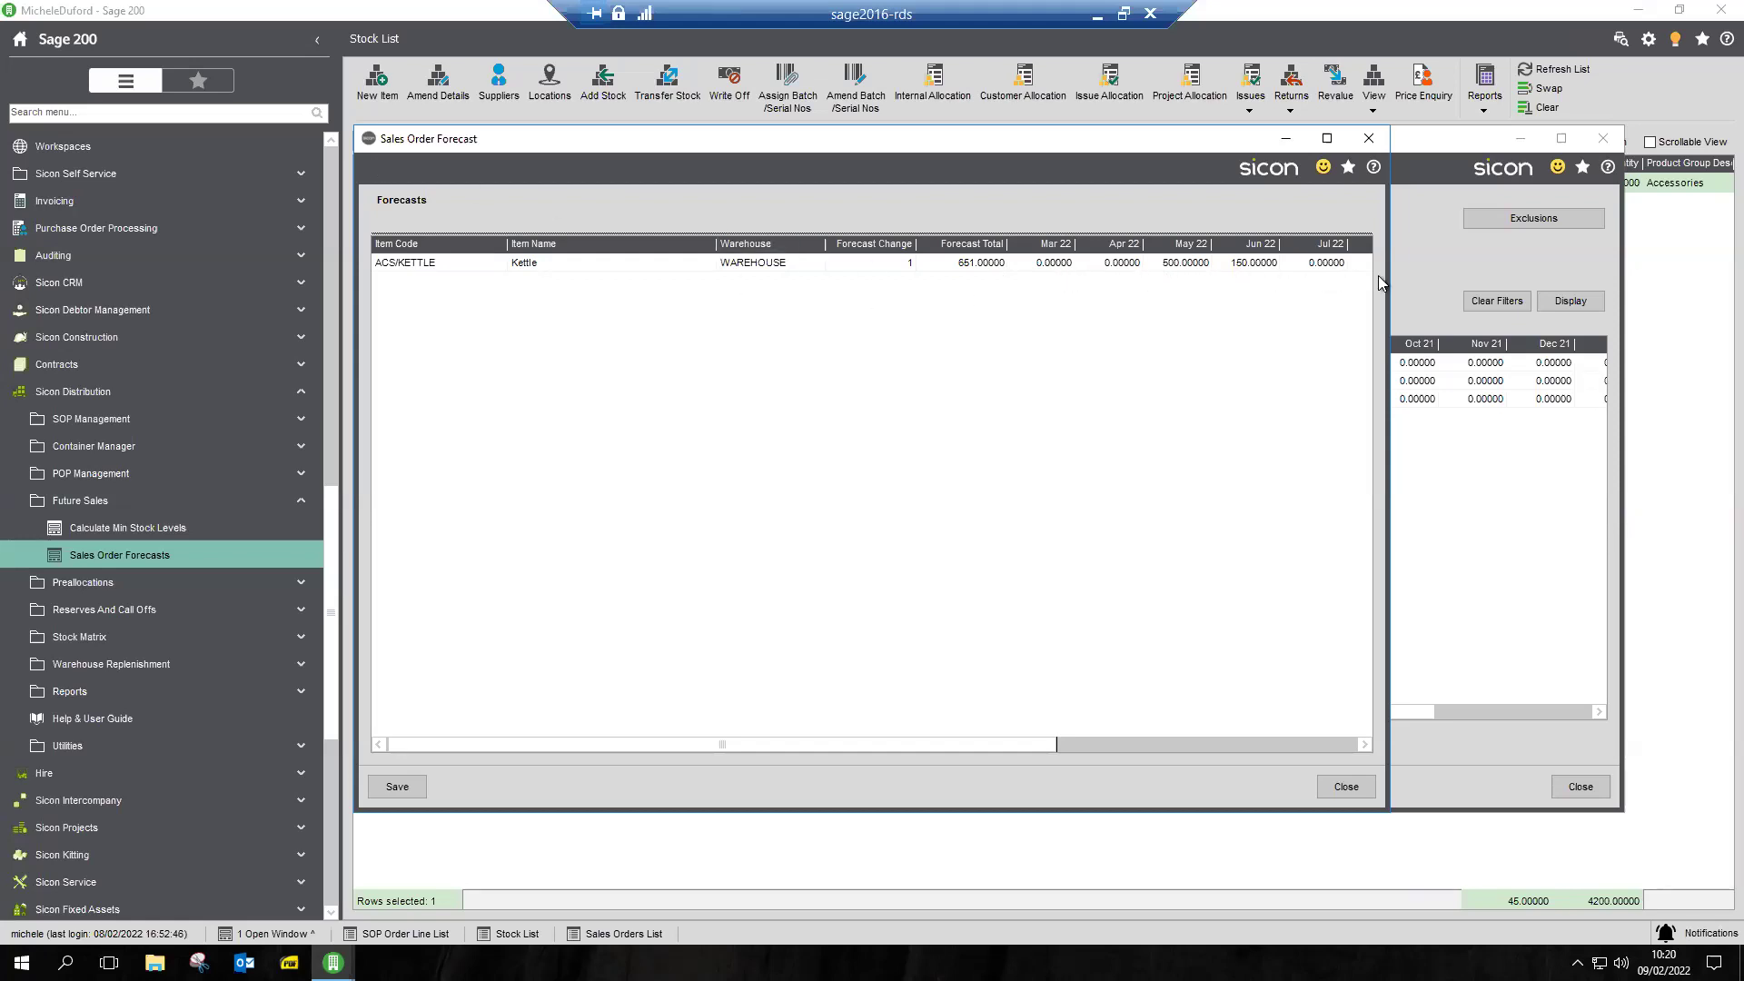
# Step: Save the generated kettle forecast under the name Kettle Example
pyautogui.click(400, 787)
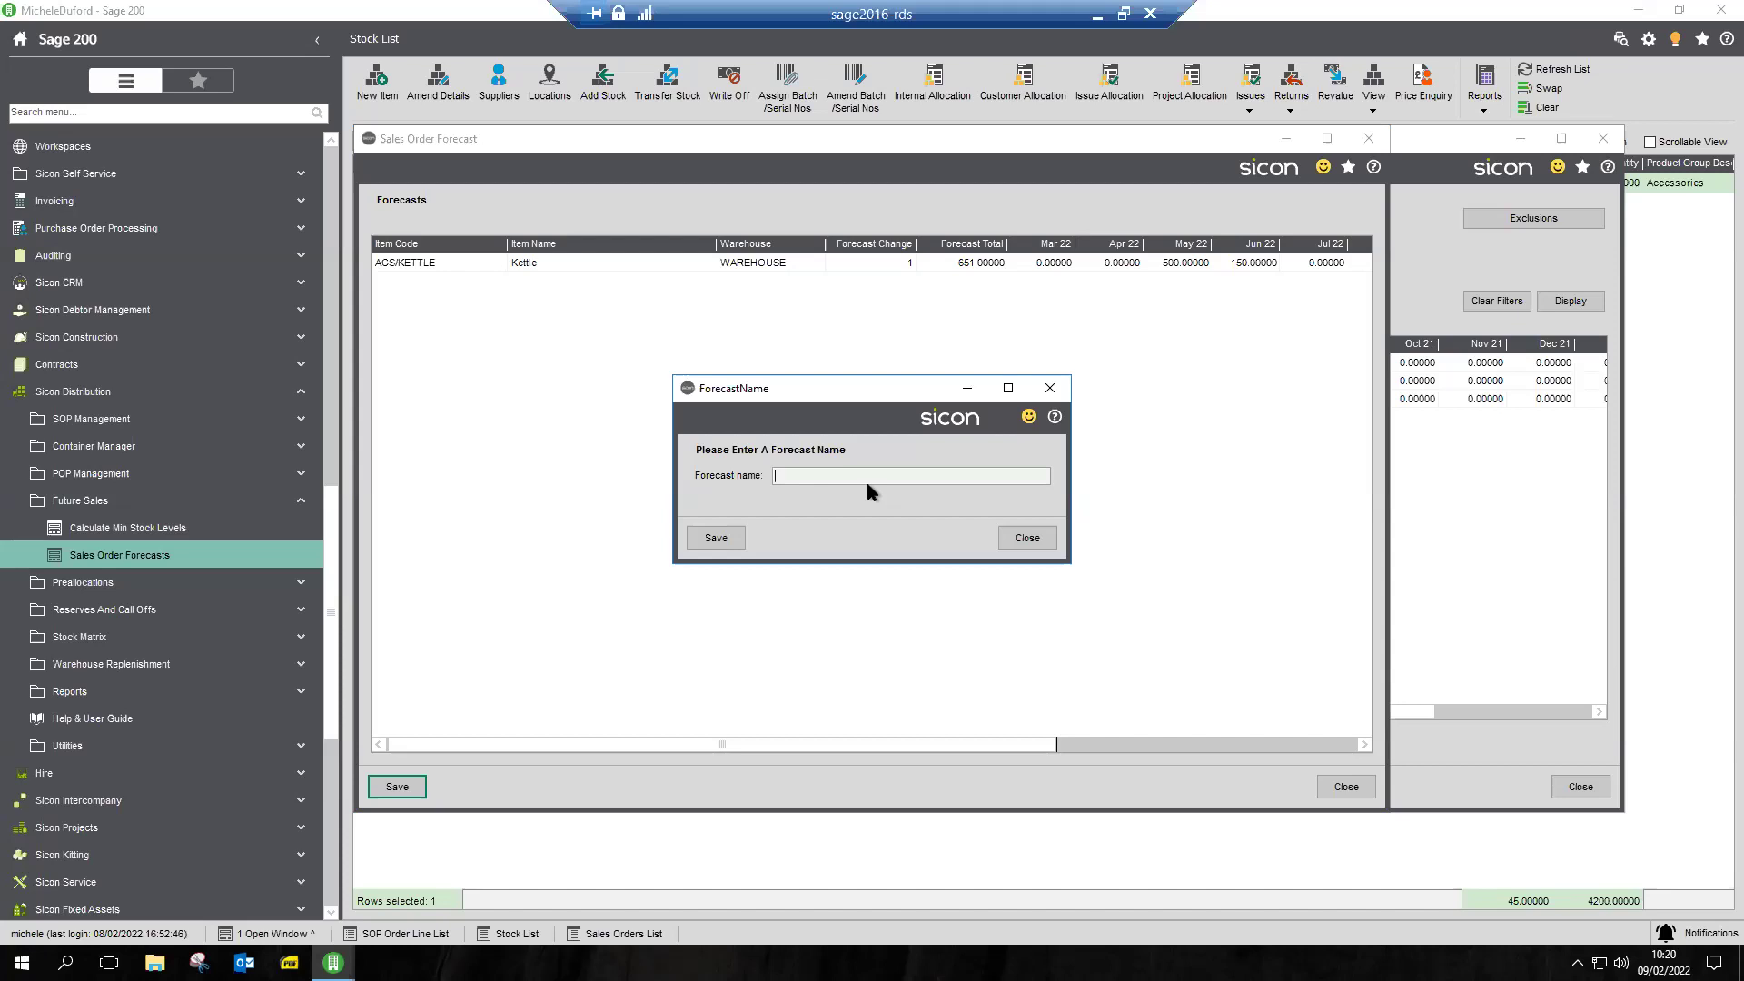
pyautogui.write('Kettle Example')
pyautogui.click(730, 543)
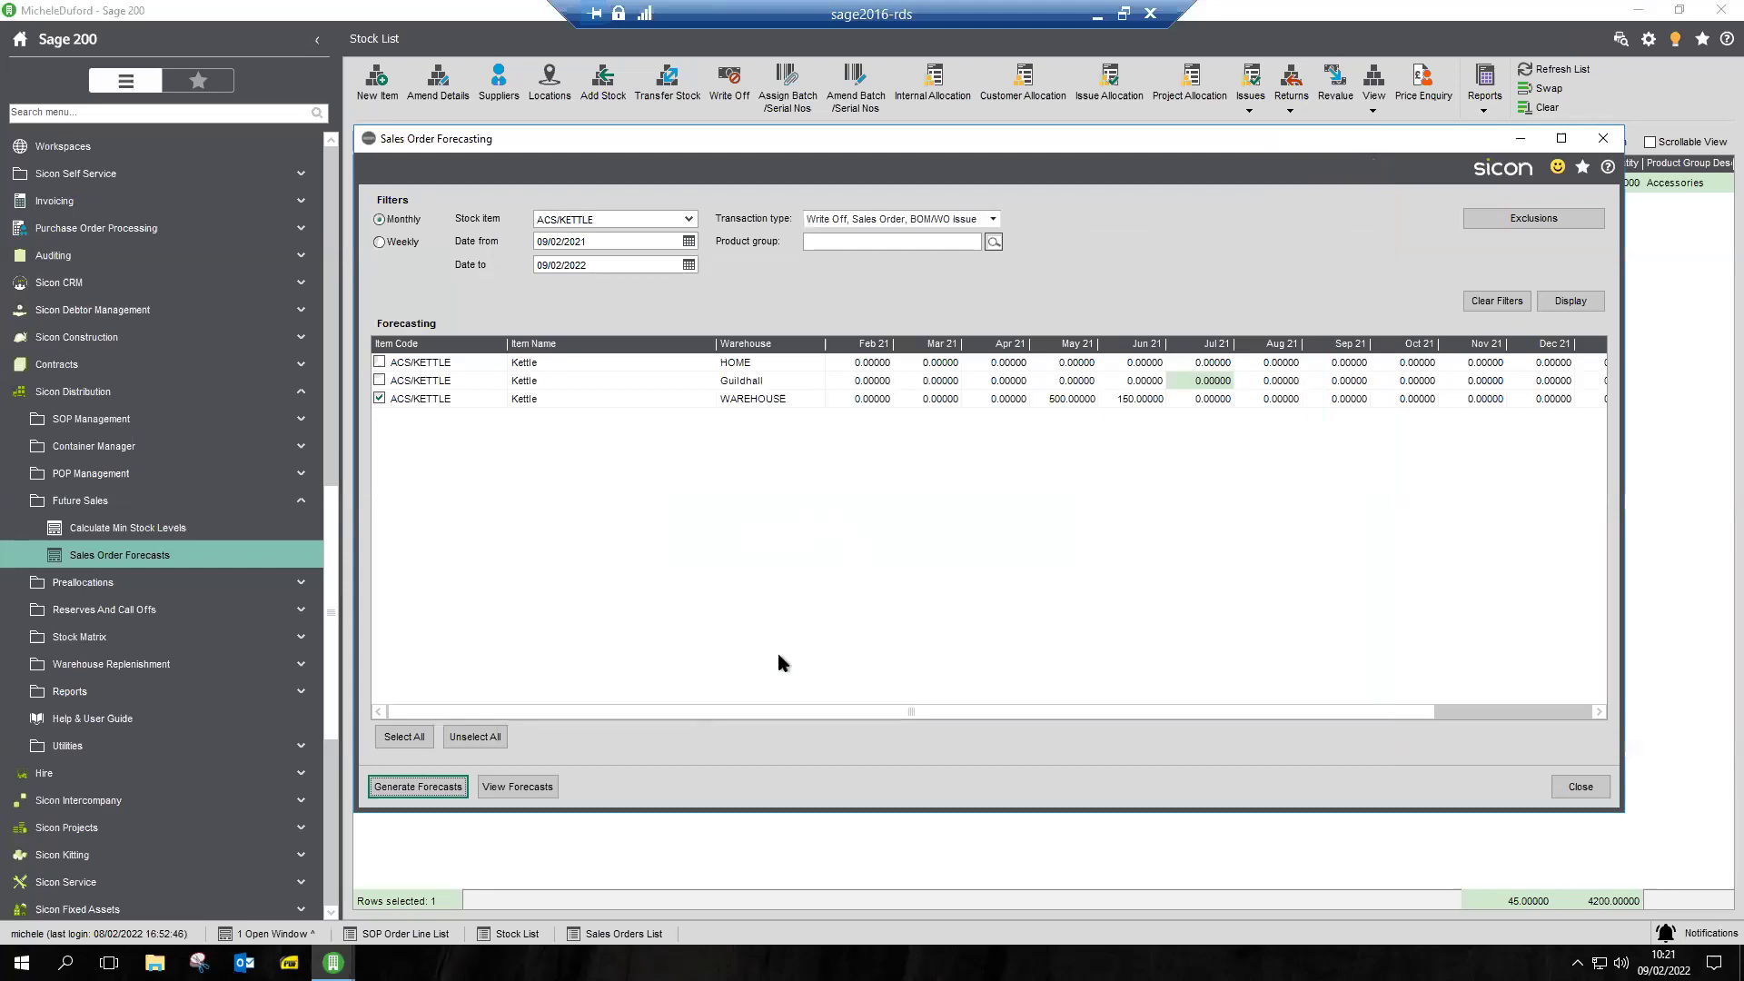
# Step: Generate the MRP forecast from the saved Kettle Example forecast and close the forecast
pyautogui.click(543, 785)
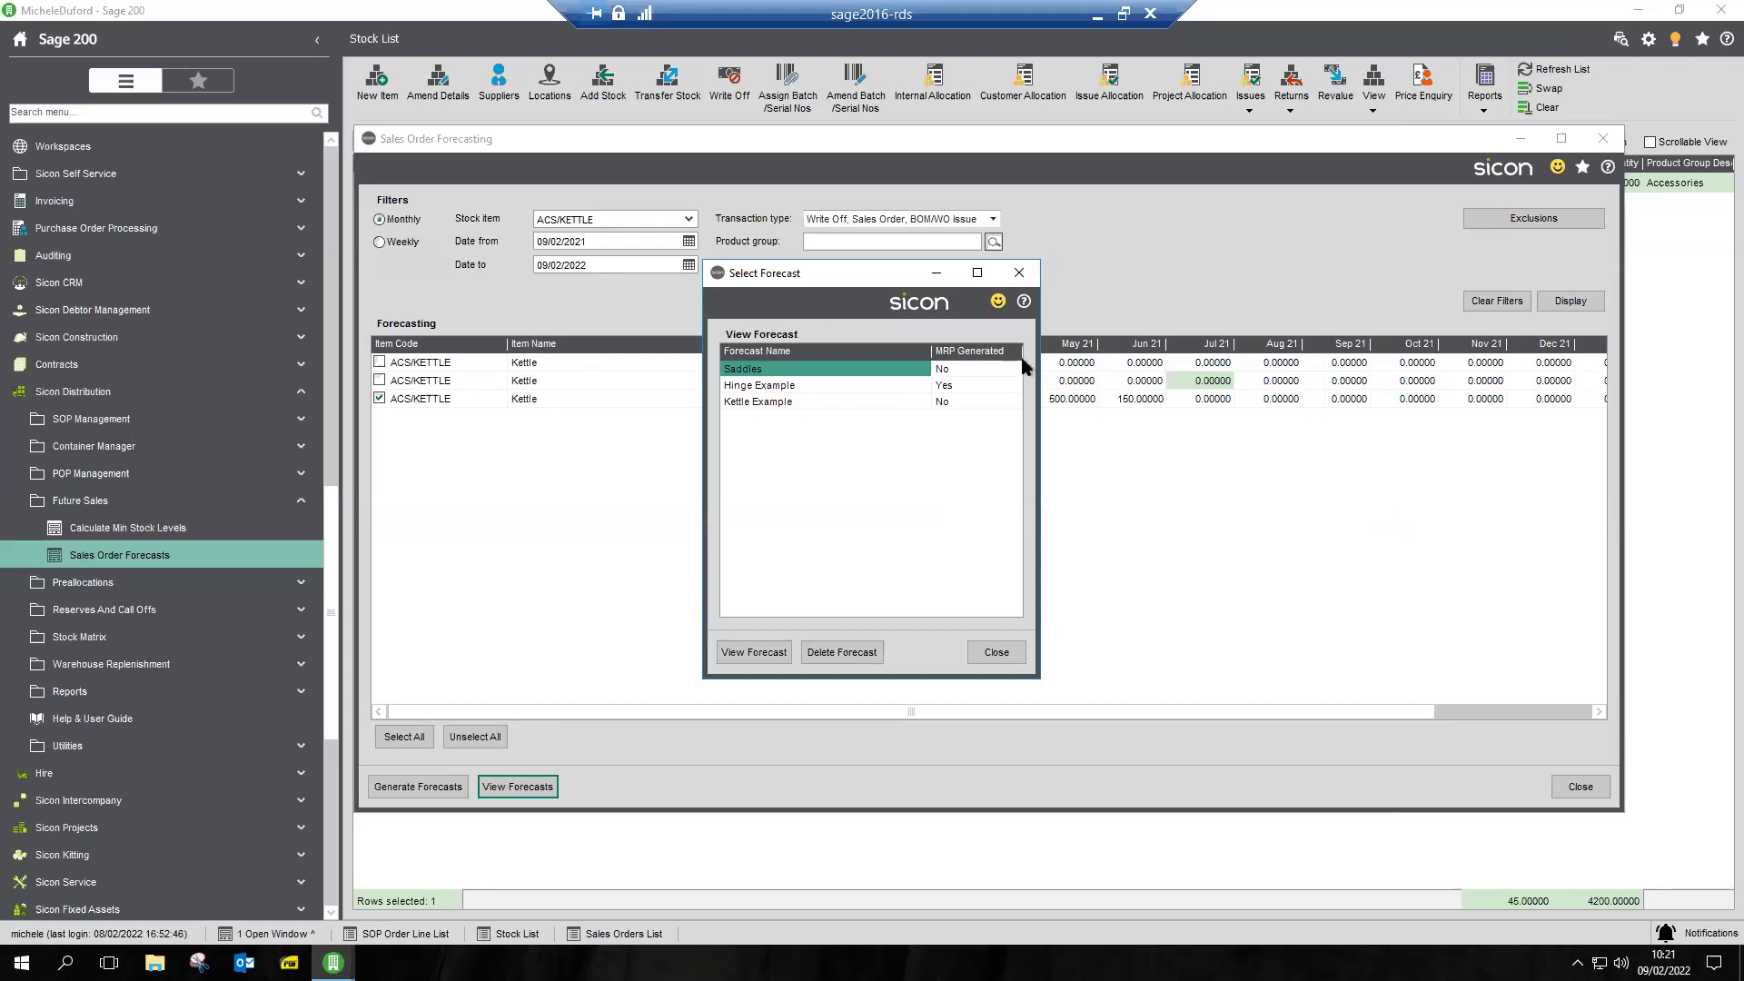
pyautogui.click(787, 406)
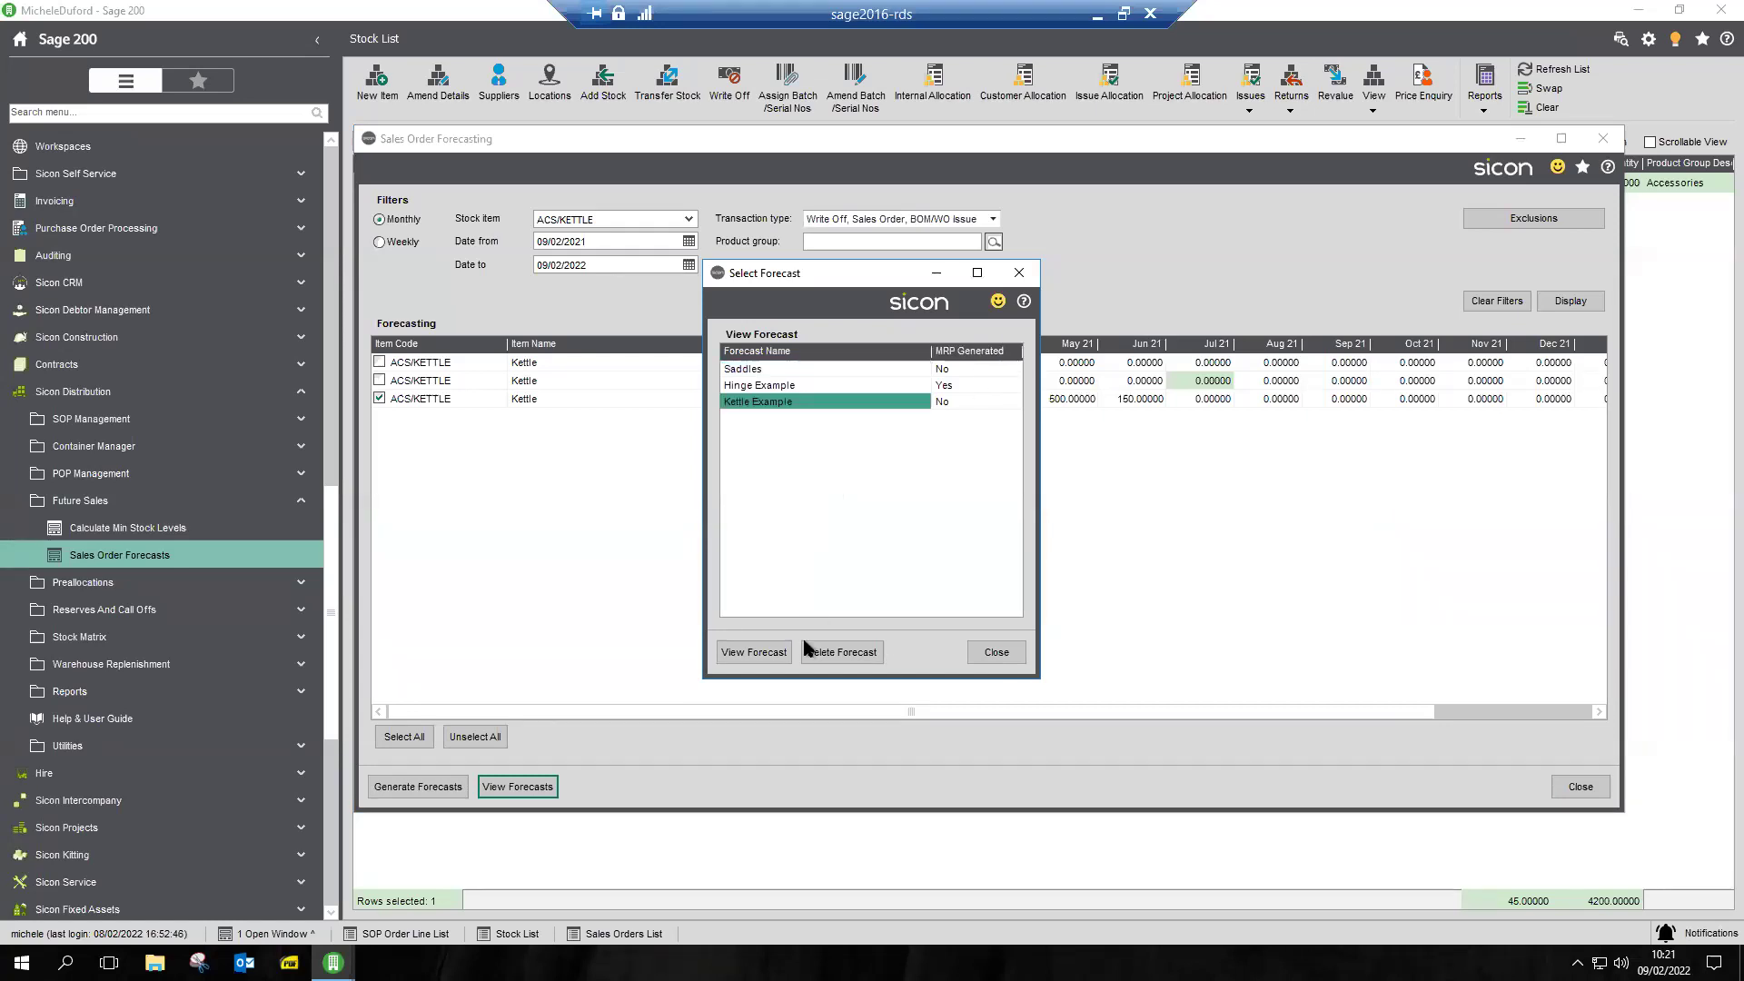
pyautogui.click(754, 652)
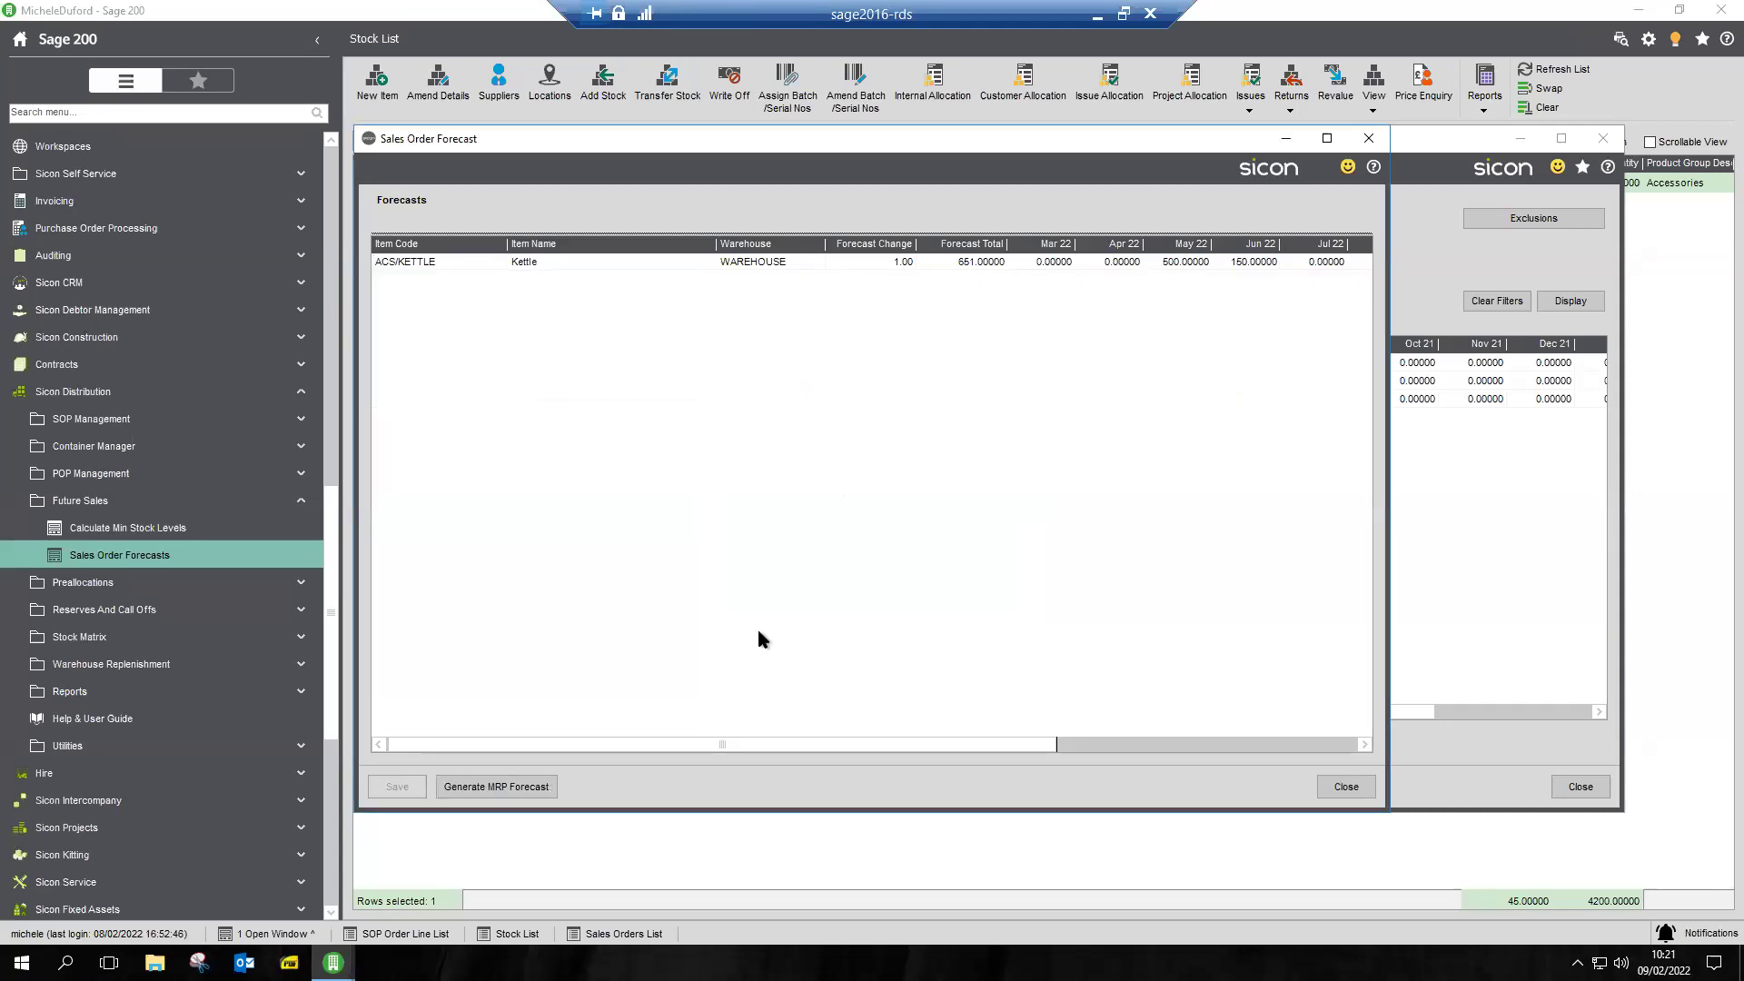
pyautogui.click(496, 796)
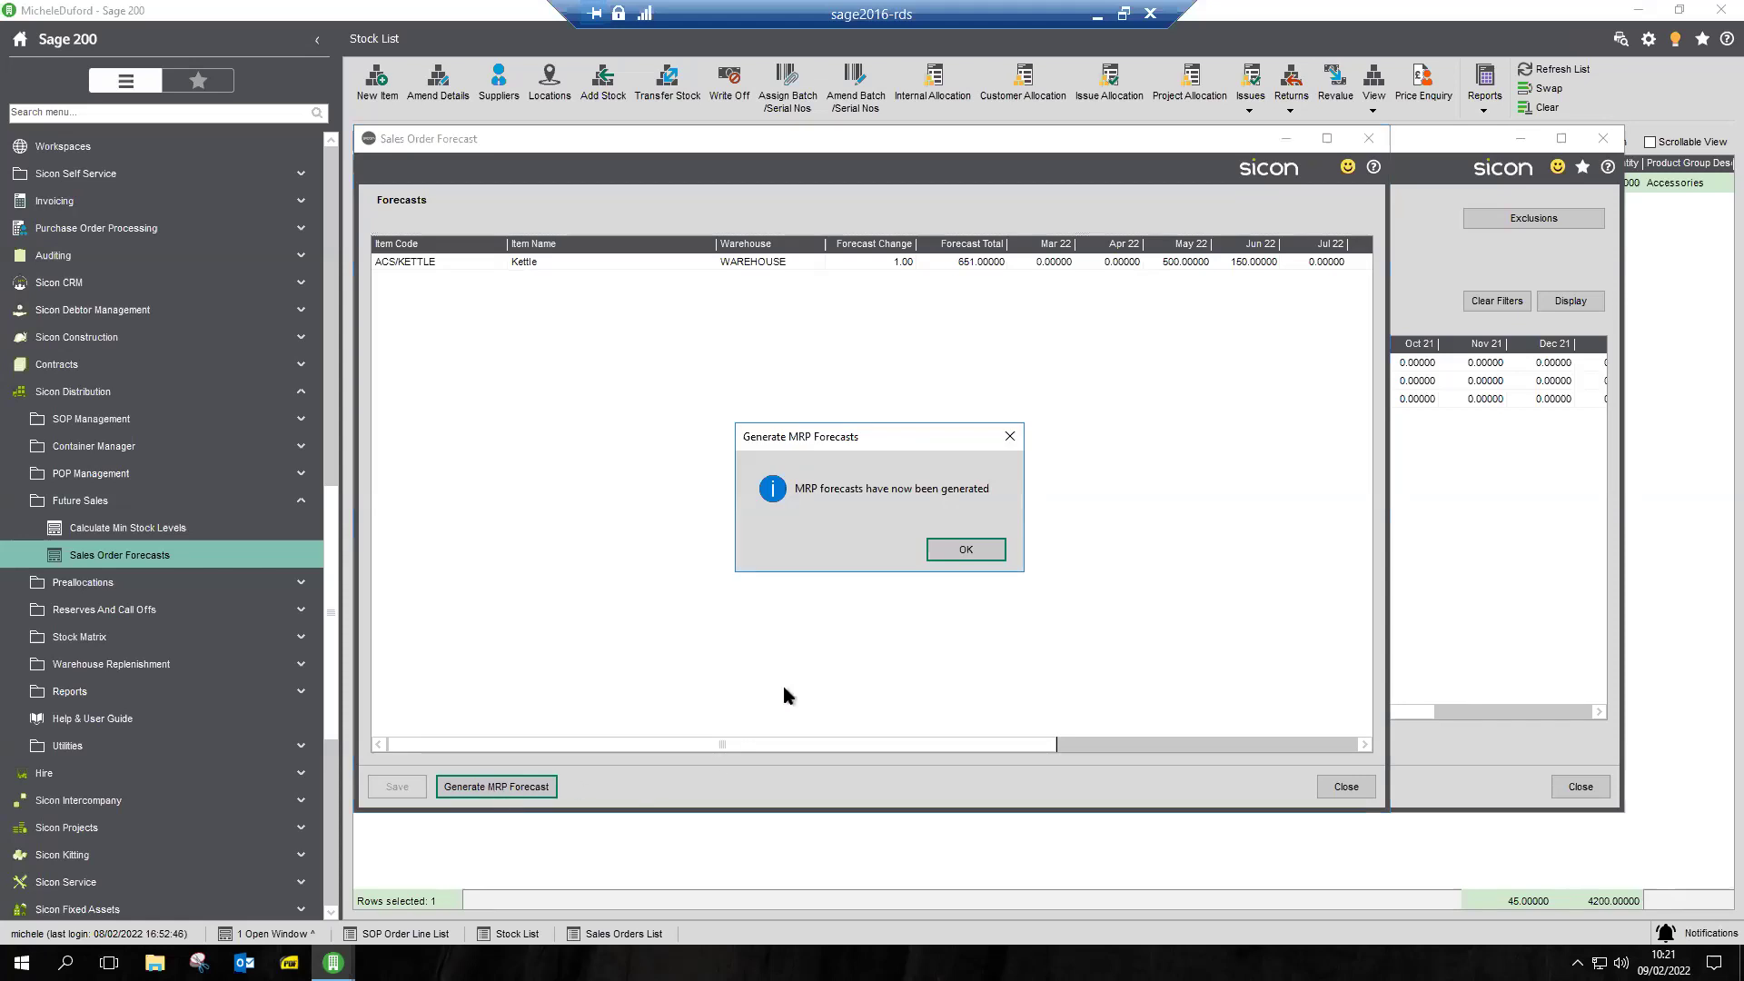
pyautogui.click(967, 548)
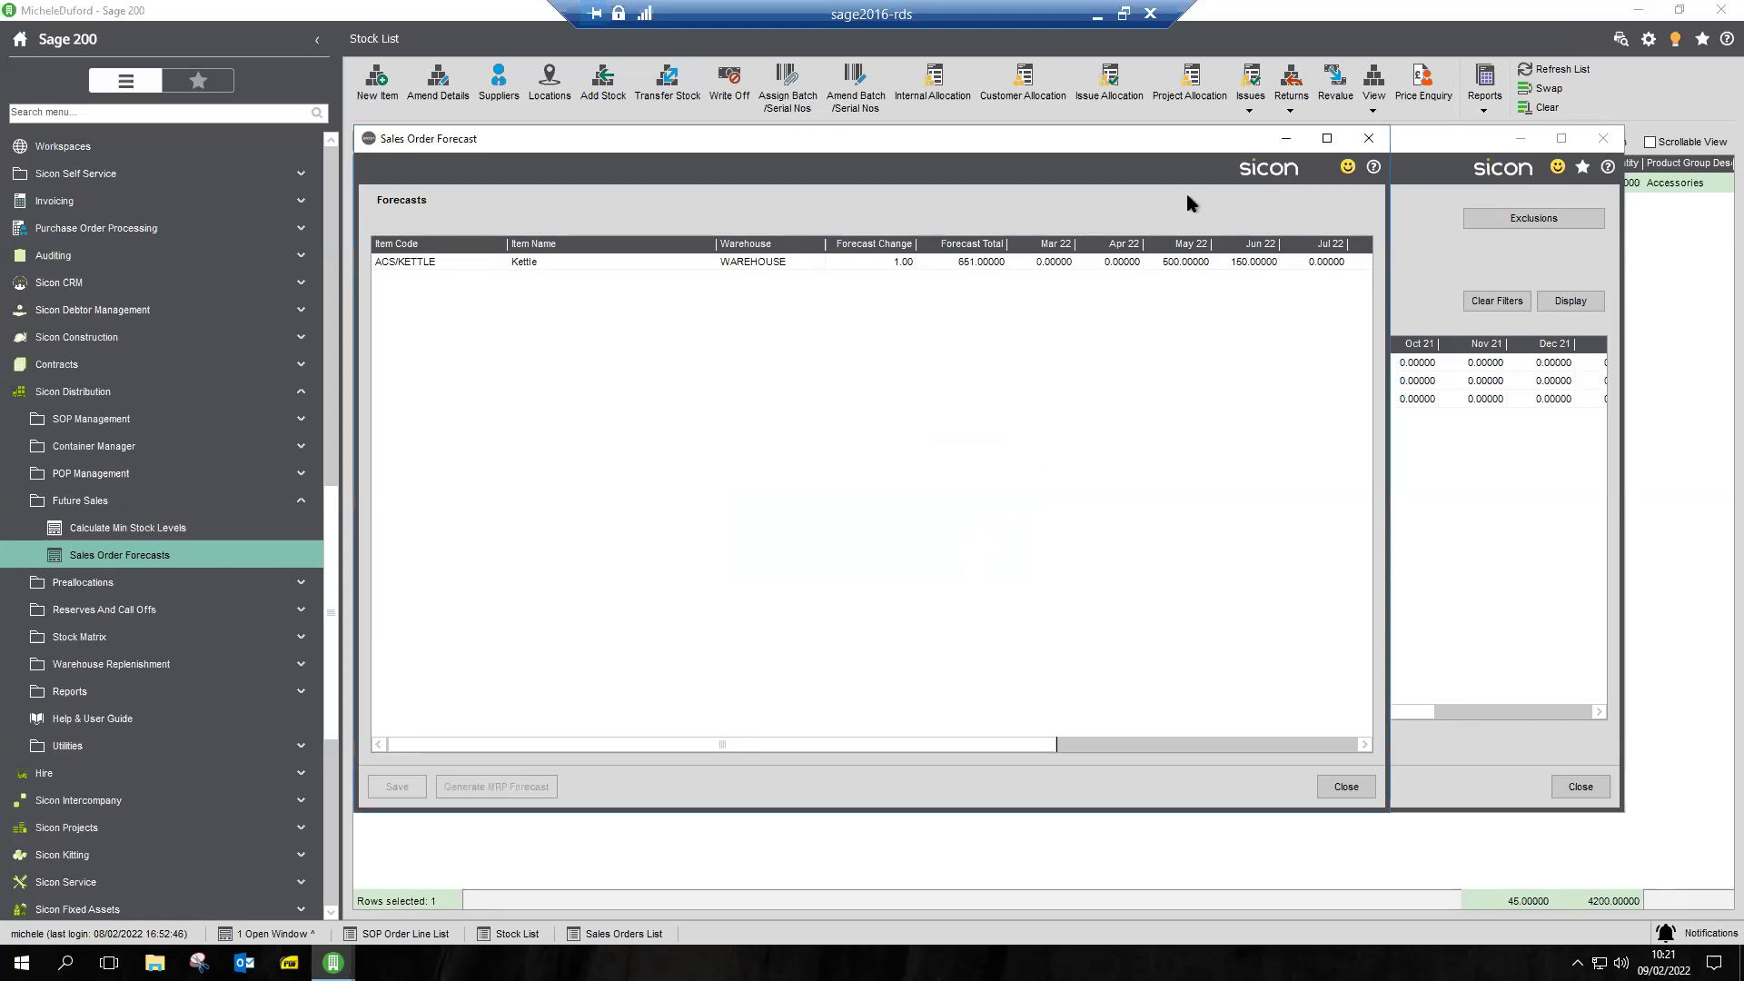
pyautogui.click(1368, 140)
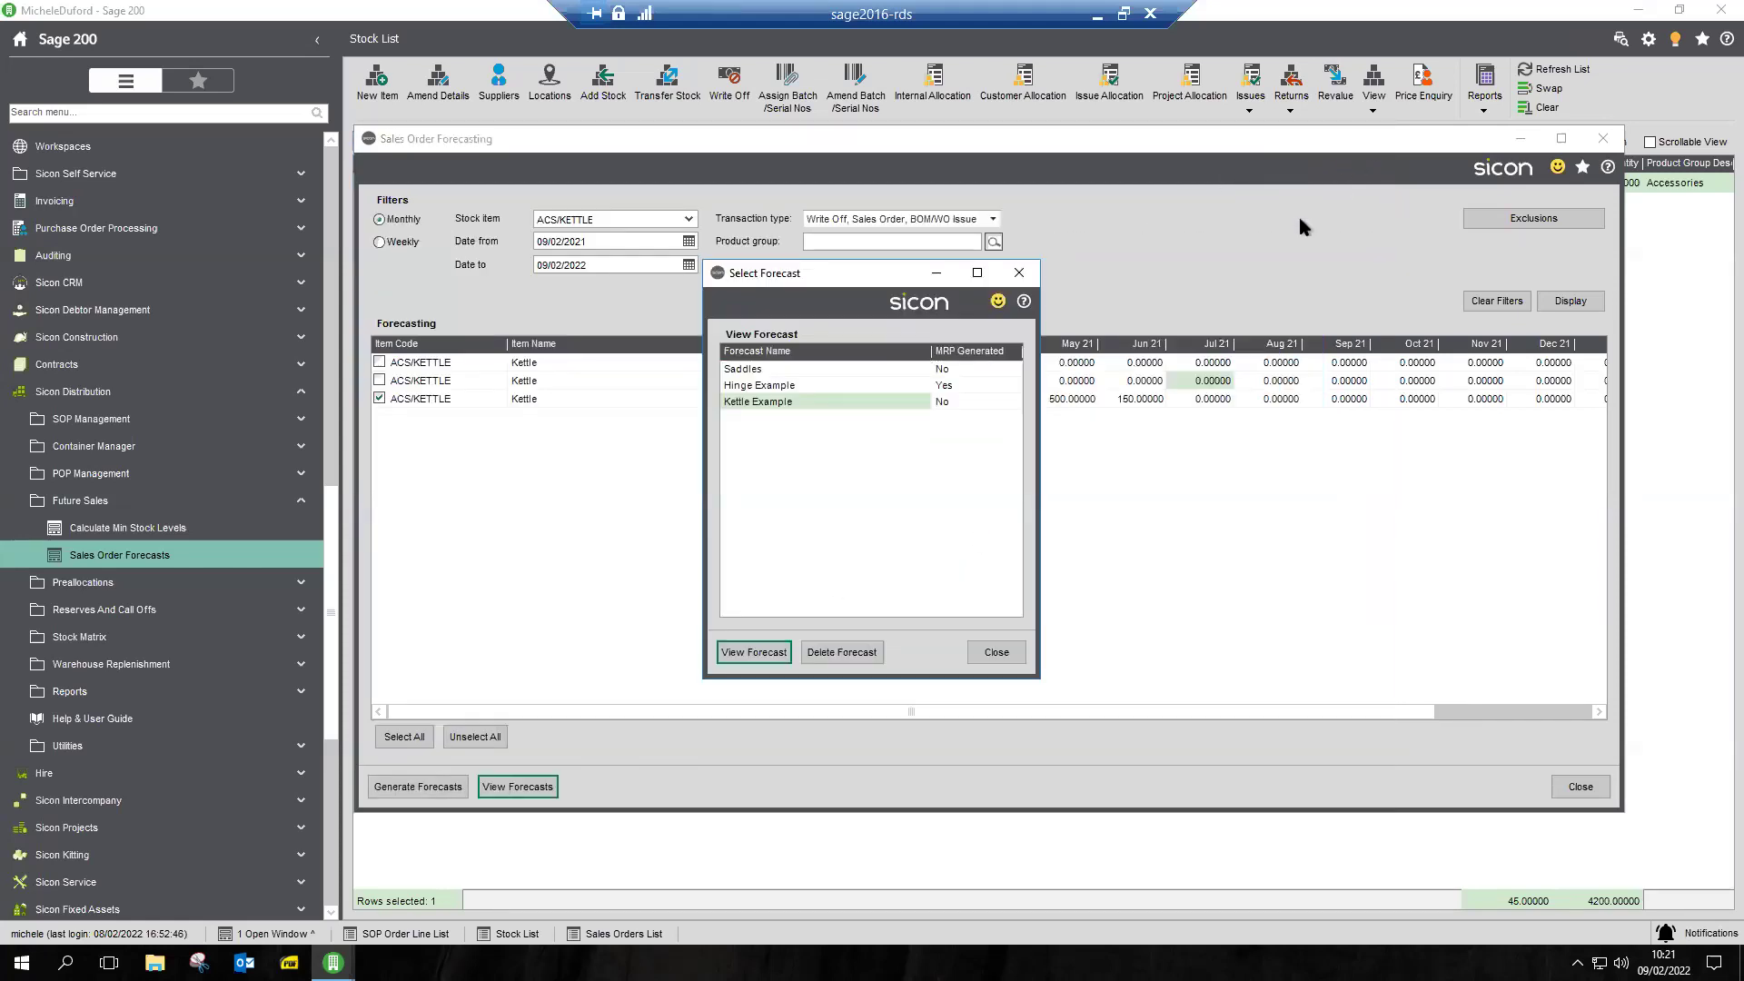
# Step: Reopen the Kettle Example forecast to check it, and close it along with the saved forecasts list
pyautogui.click(753, 652)
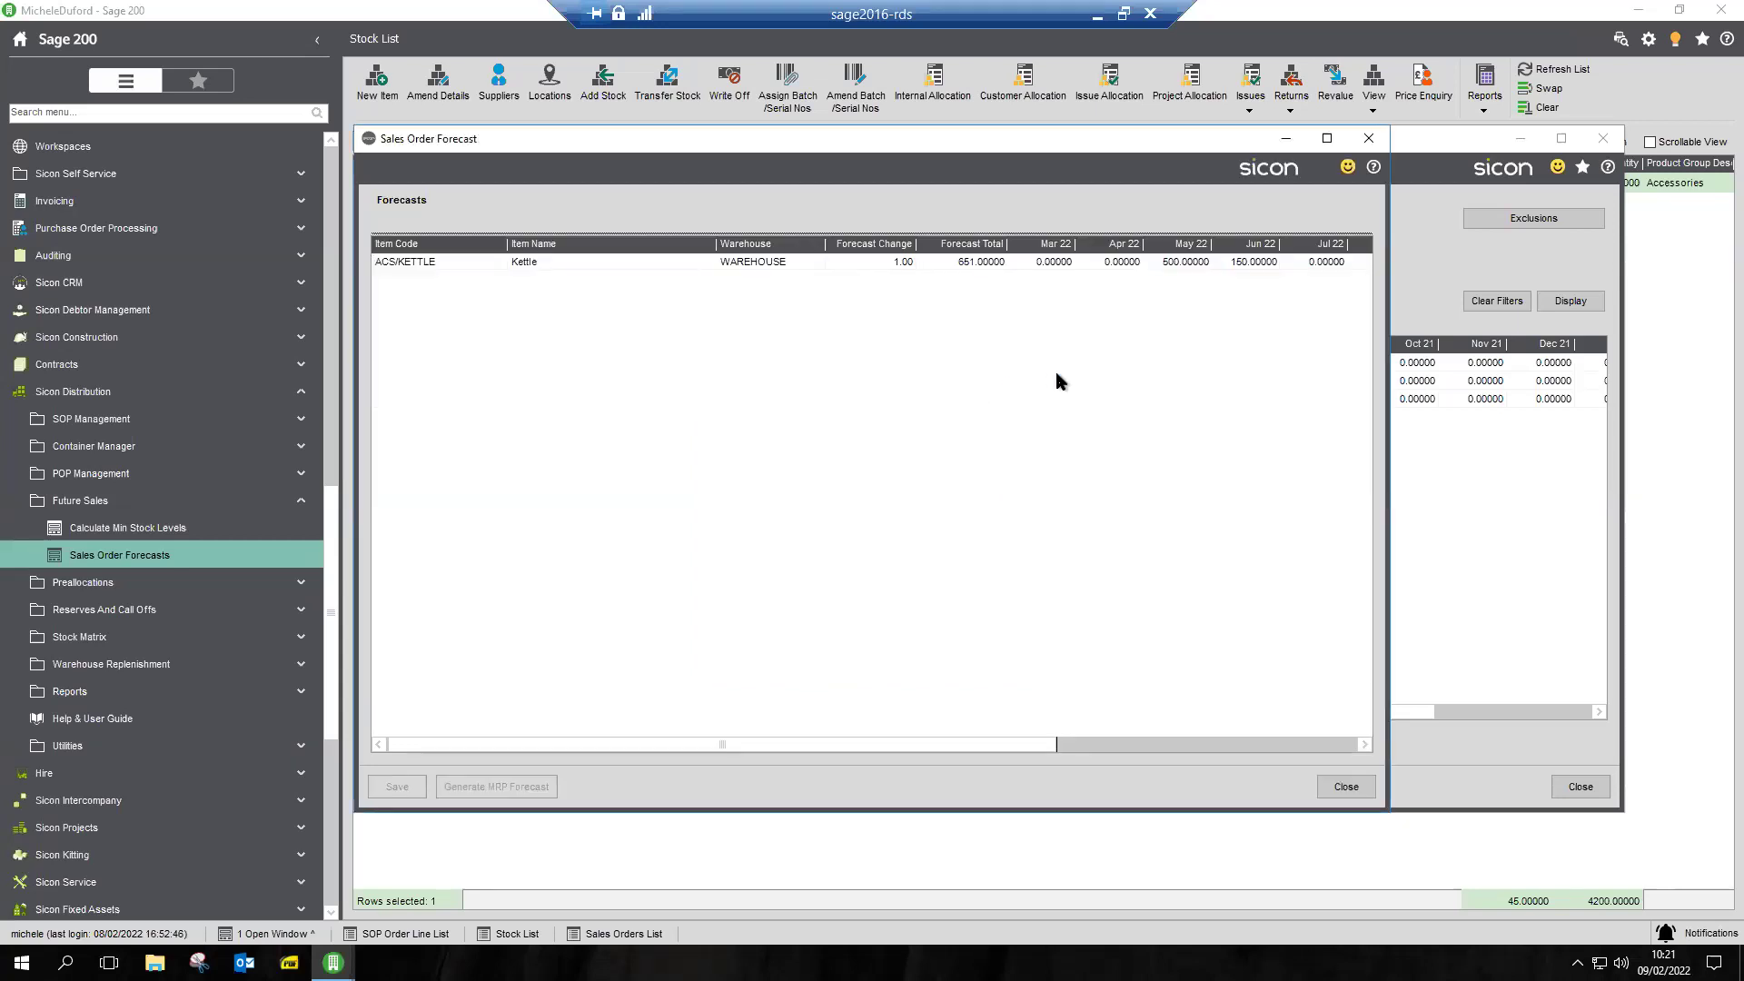
pyautogui.click(1368, 139)
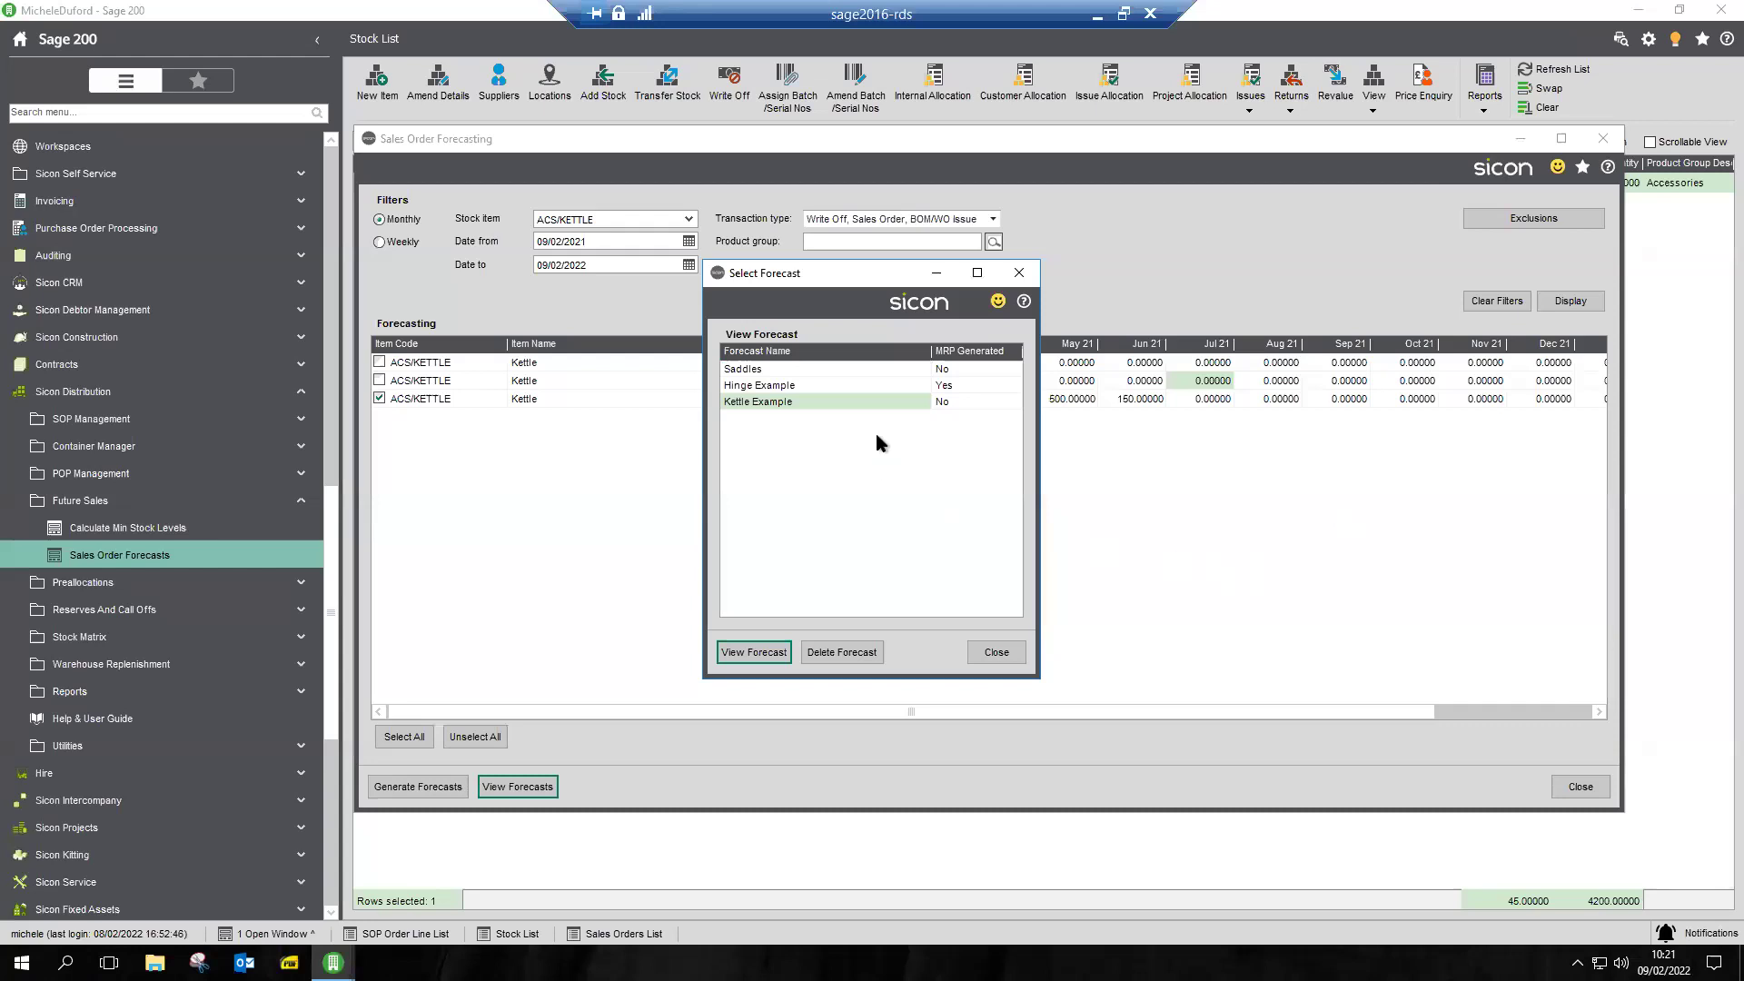
pyautogui.click(1006, 654)
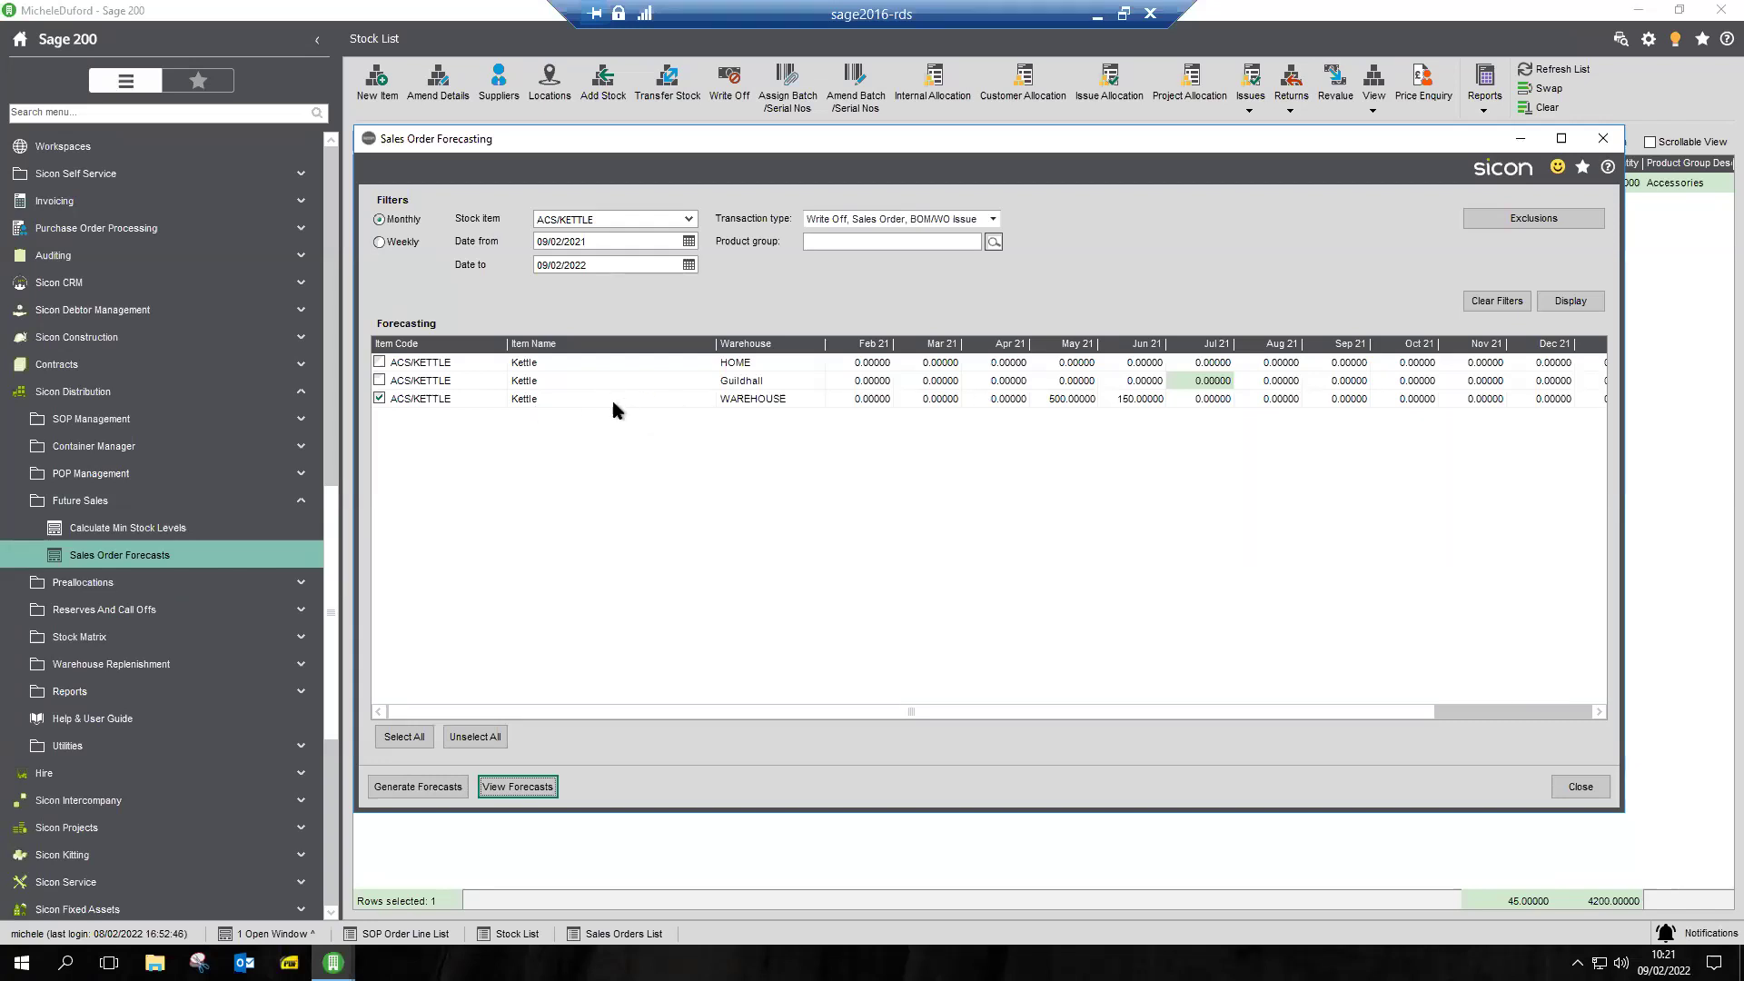
# Step: Show the monthly usage chart for ACS/KETTLE at WAREHOUSE and inspect the May 2021 bar
pyautogui.click(531, 400)
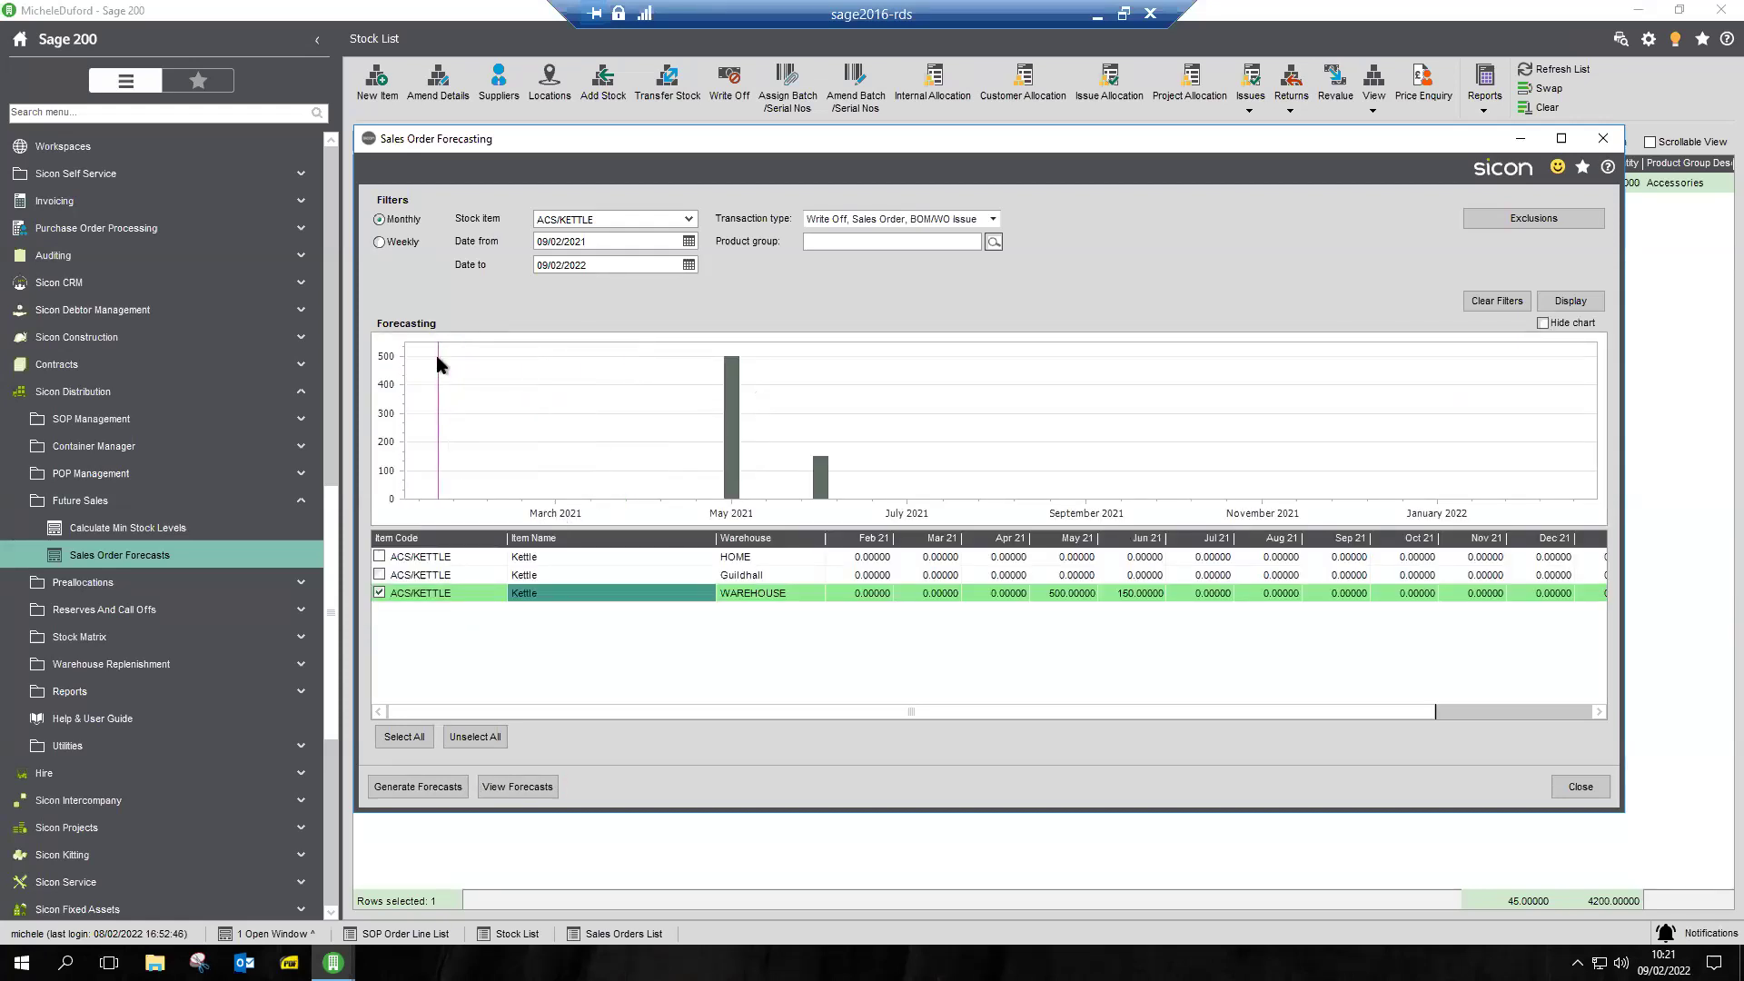
pyautogui.moveTo(730, 454)
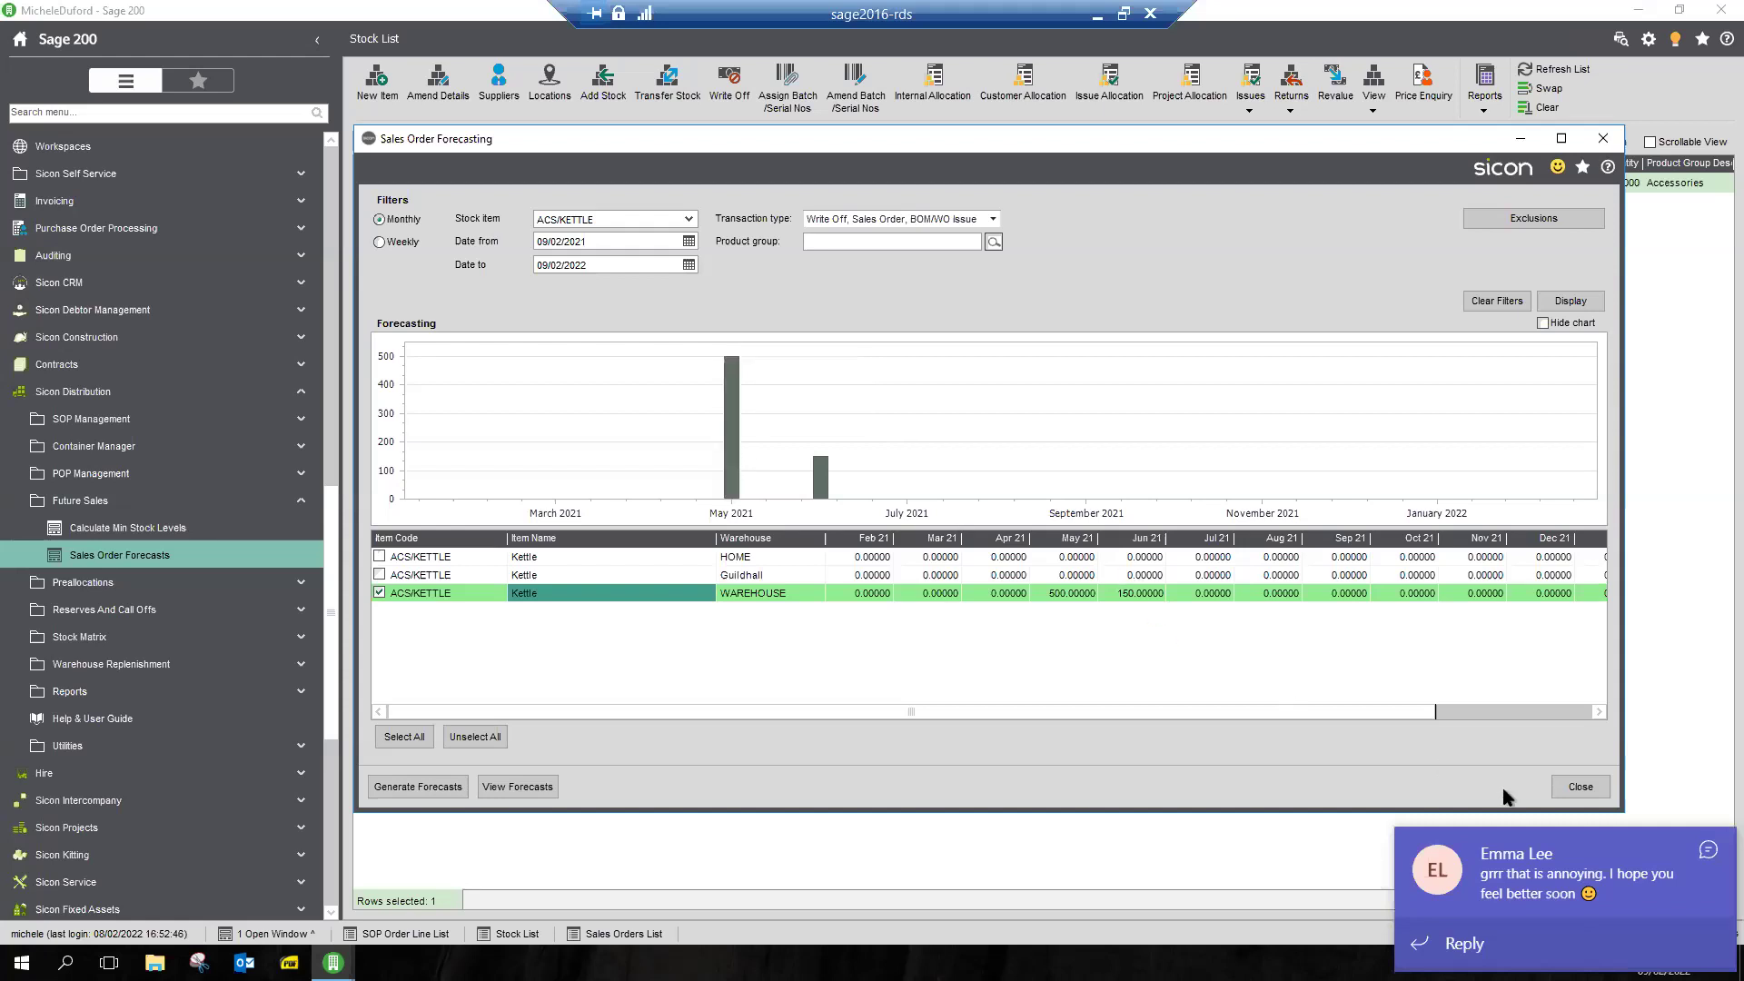
# Step: Close the Sales Order Forecasting window and open Material Planning from Sicon Material and Resource Planning
pyautogui.click(1710, 847)
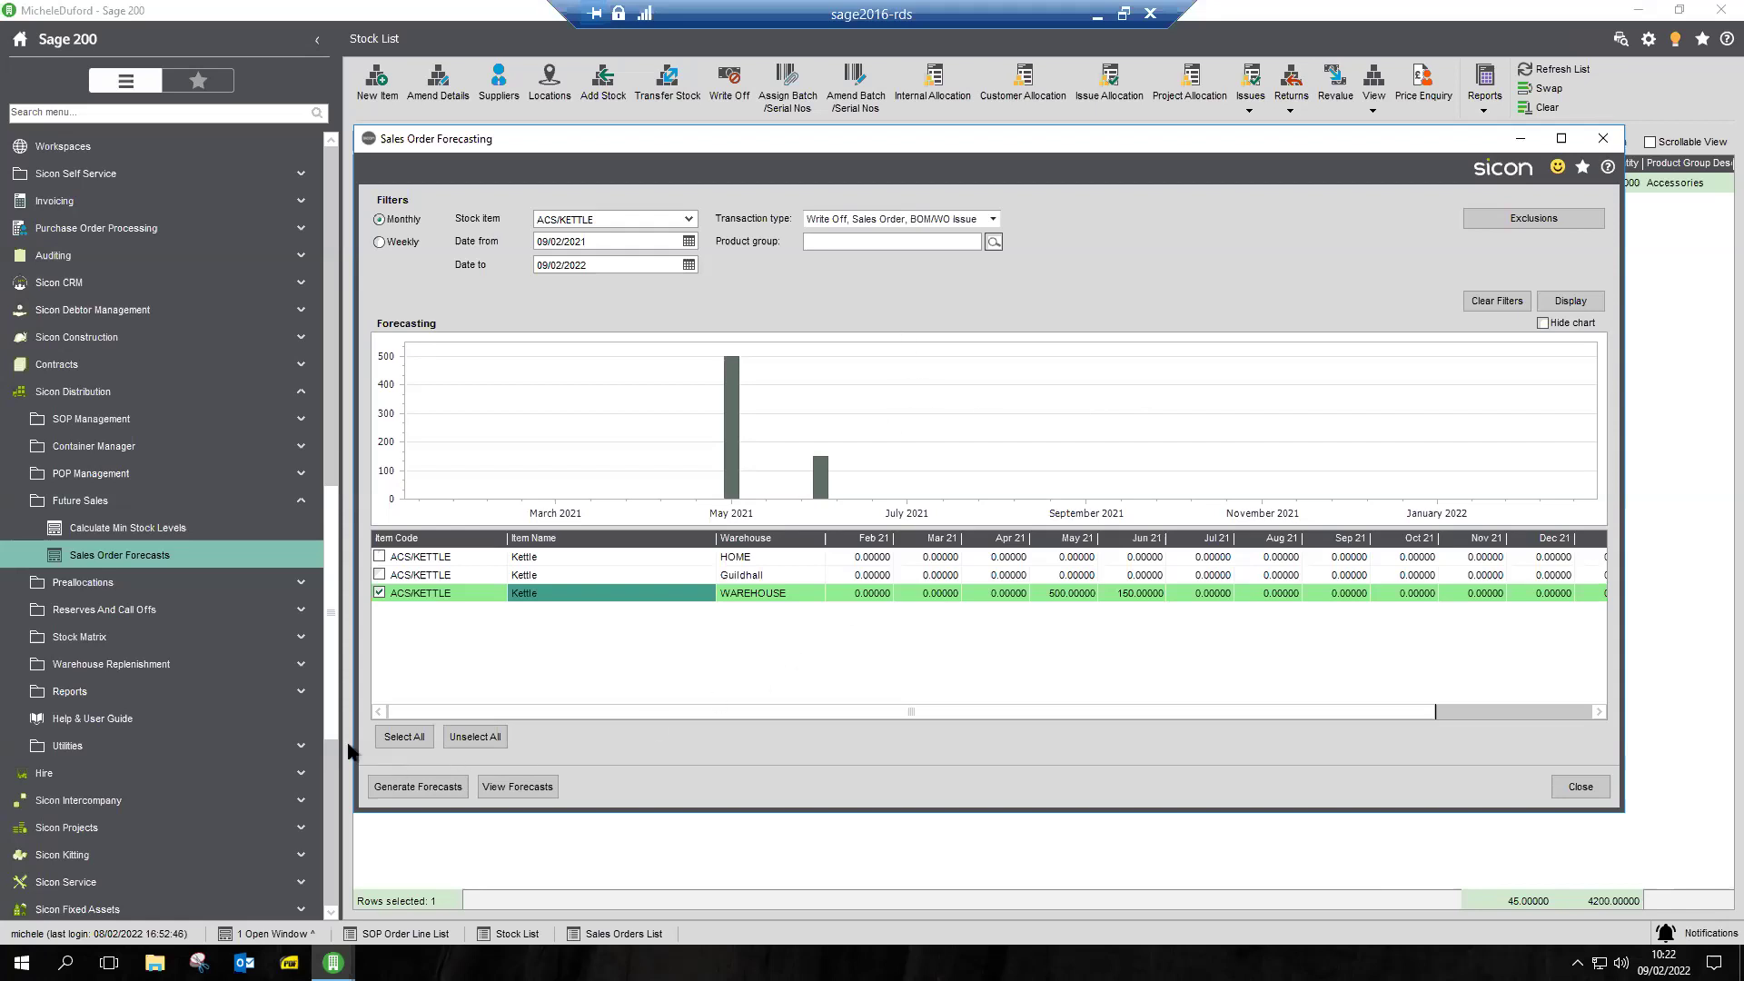
pyautogui.click(1581, 787)
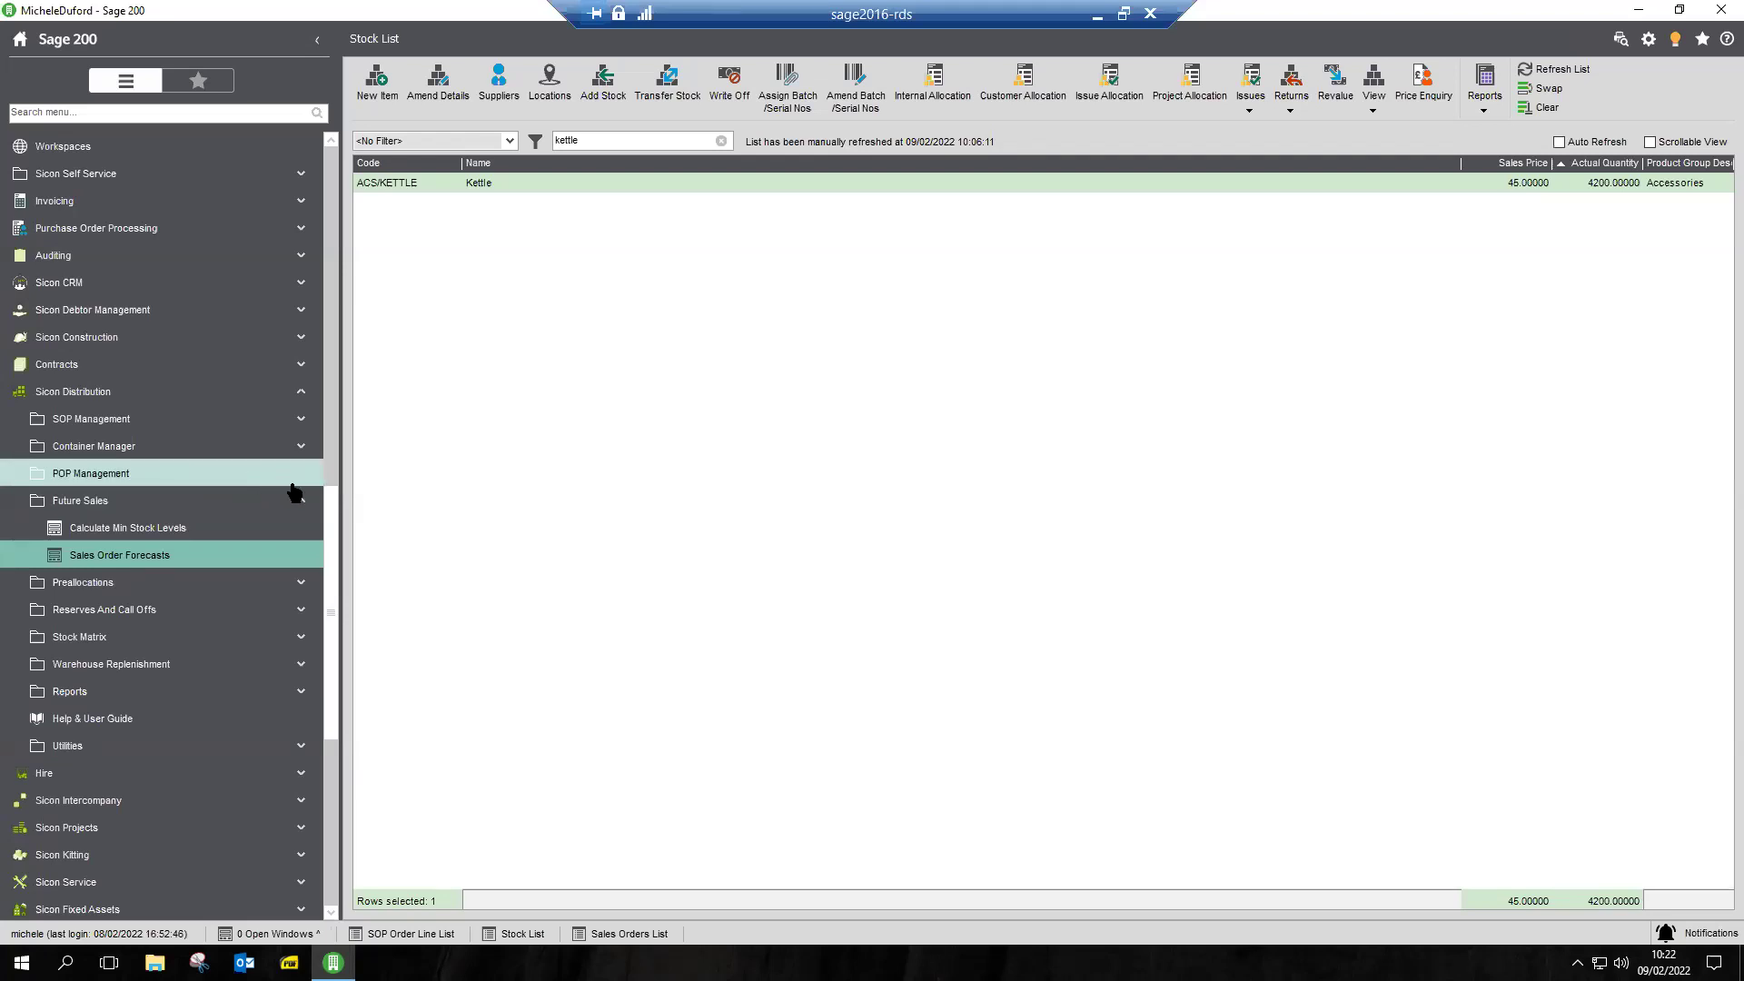
pyautogui.click(261, 286)
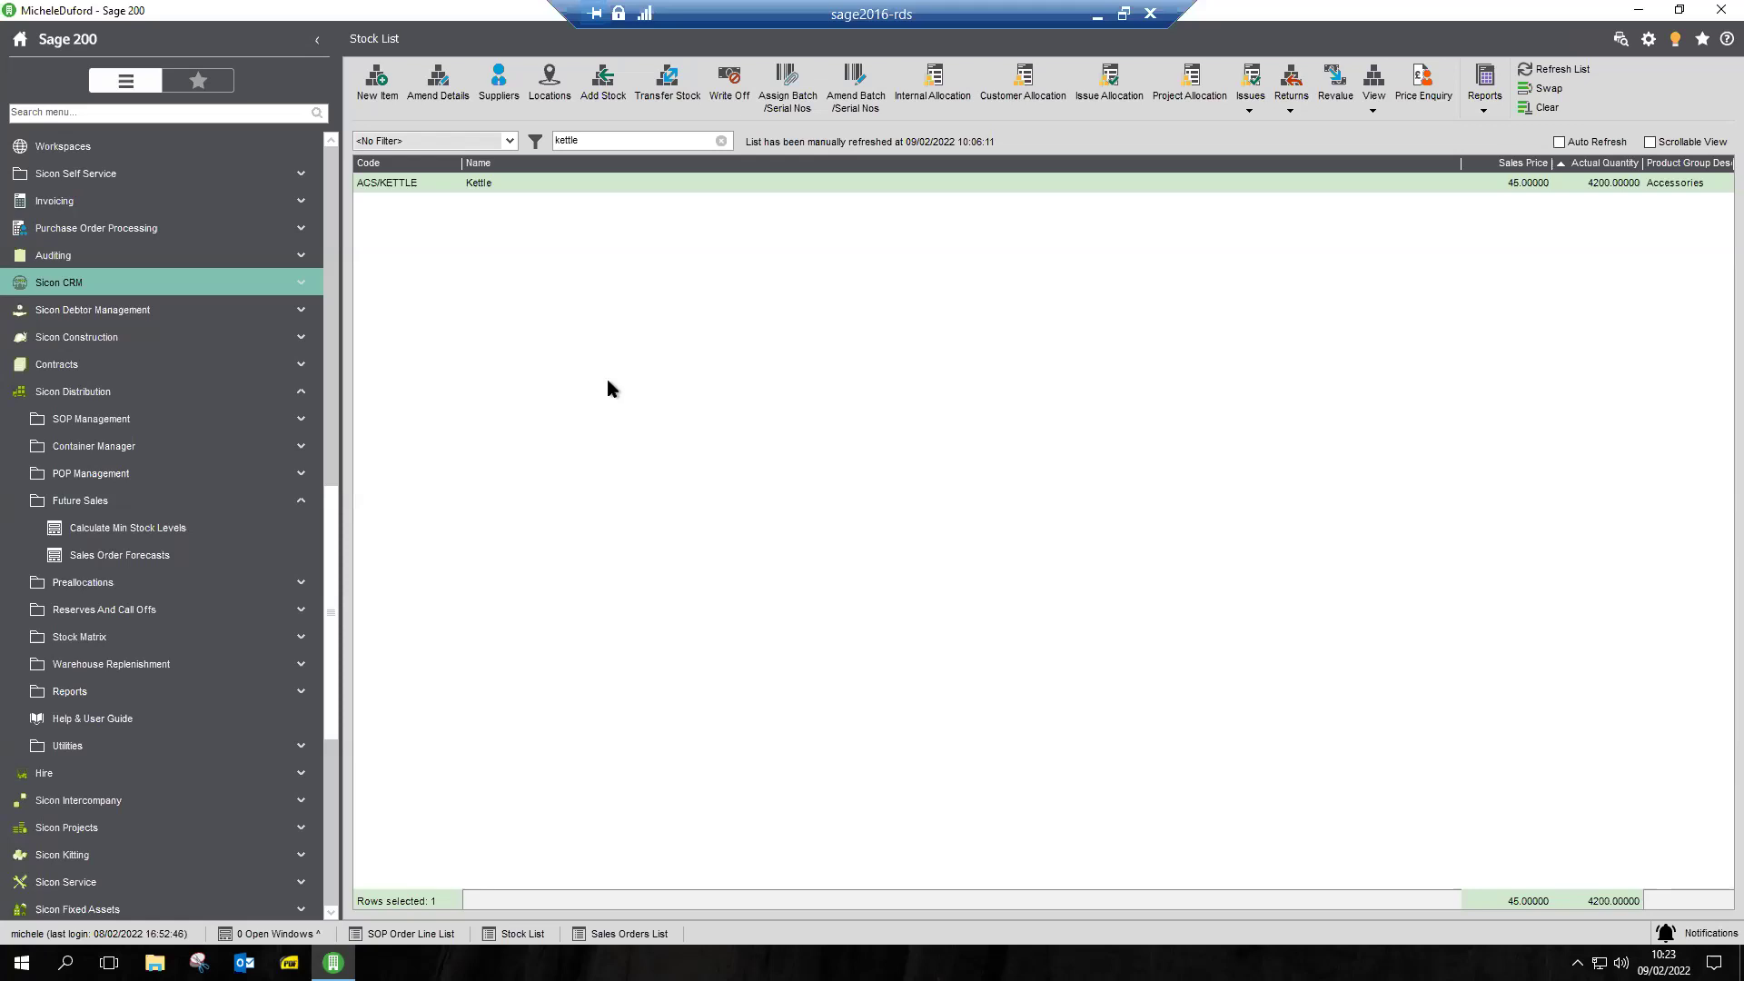
pyautogui.scroll(-2, 142, 828)
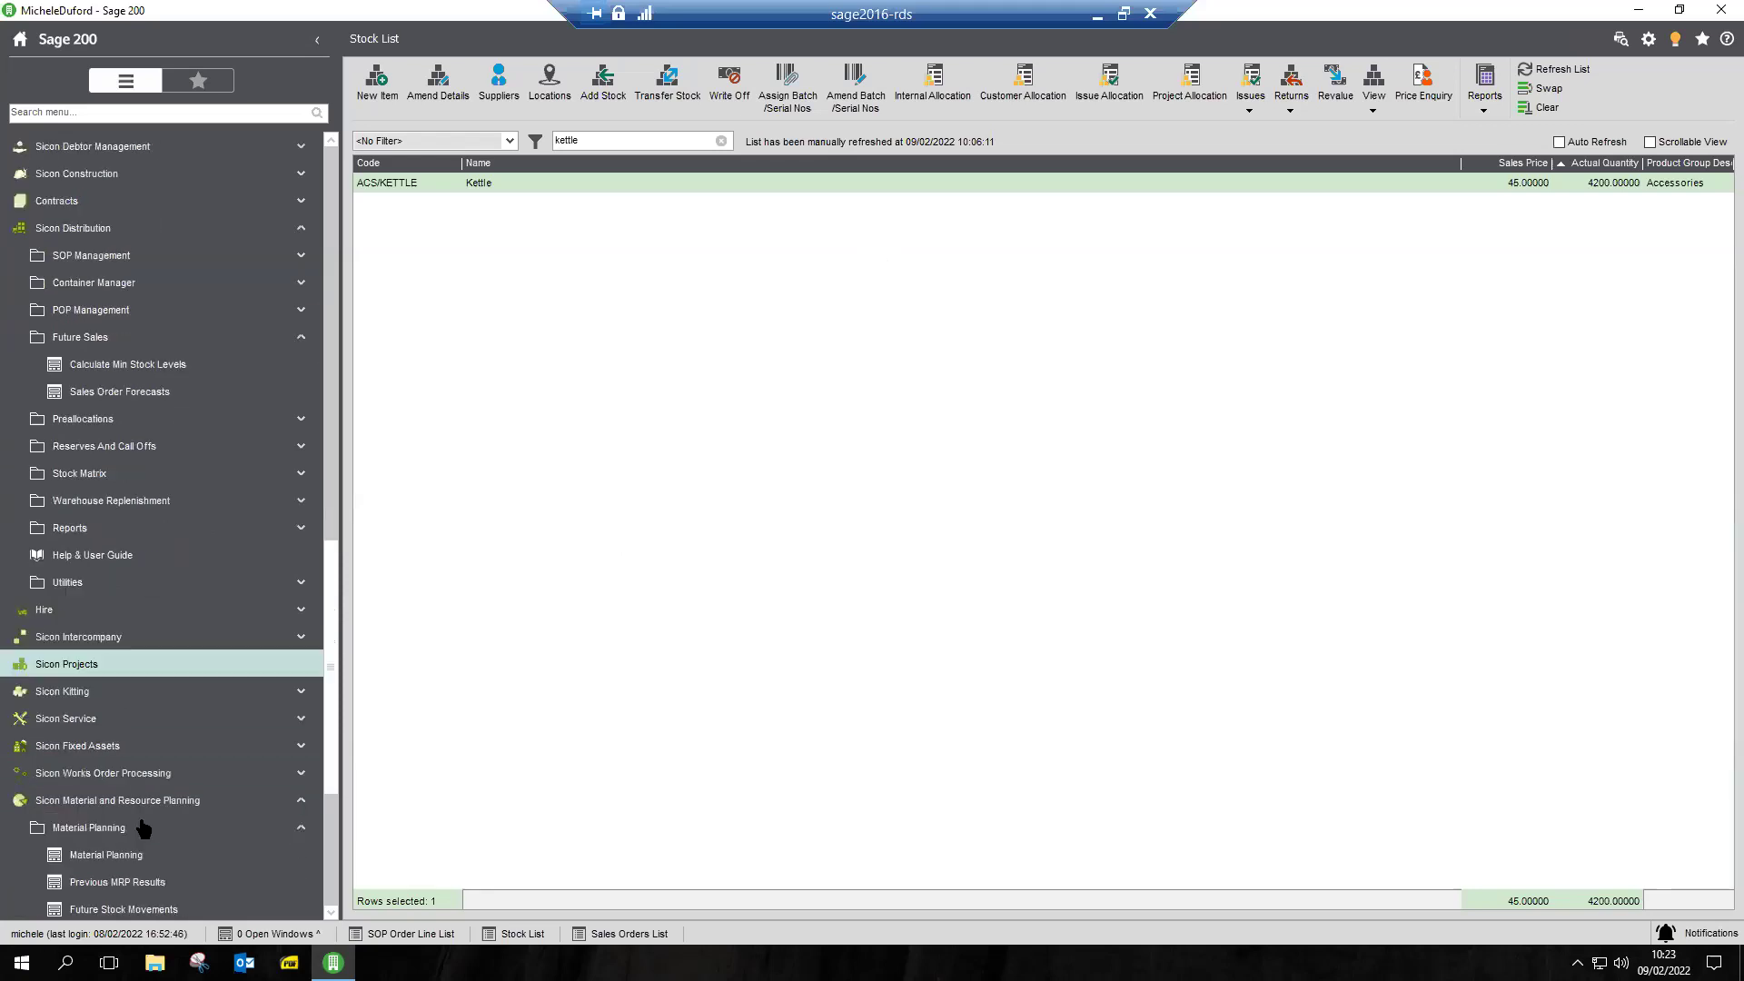
pyautogui.scroll(-4, 142, 829)
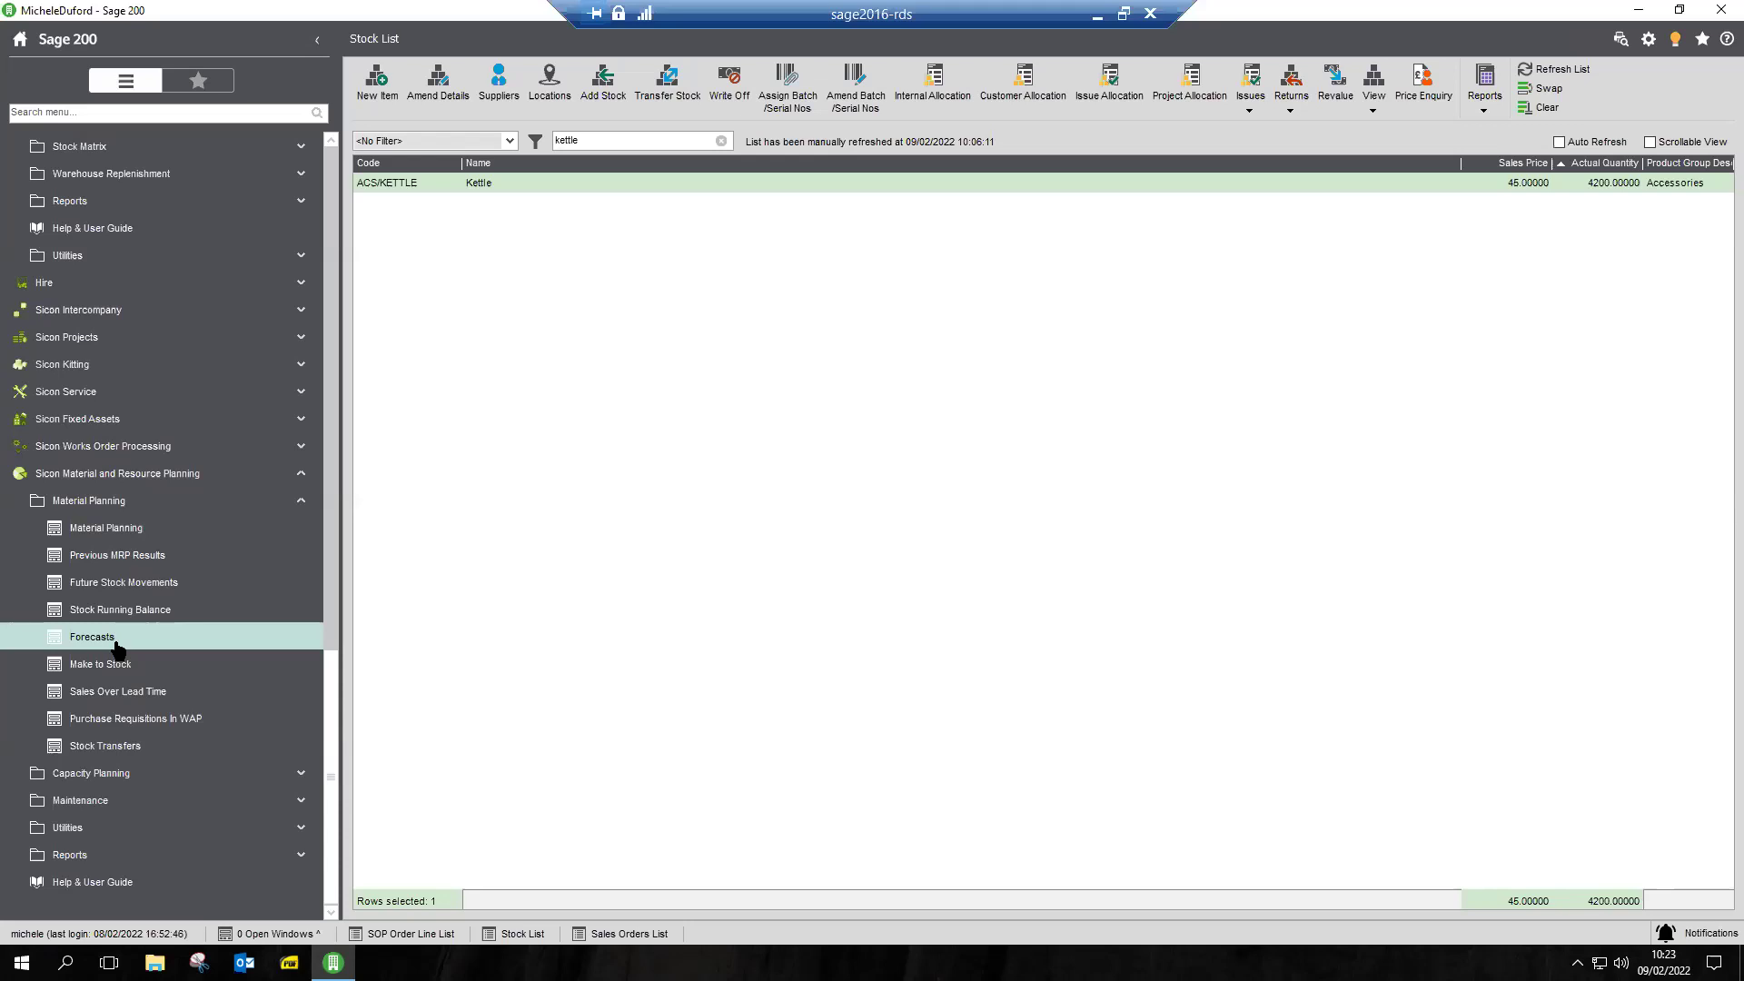
pyautogui.click(124, 531)
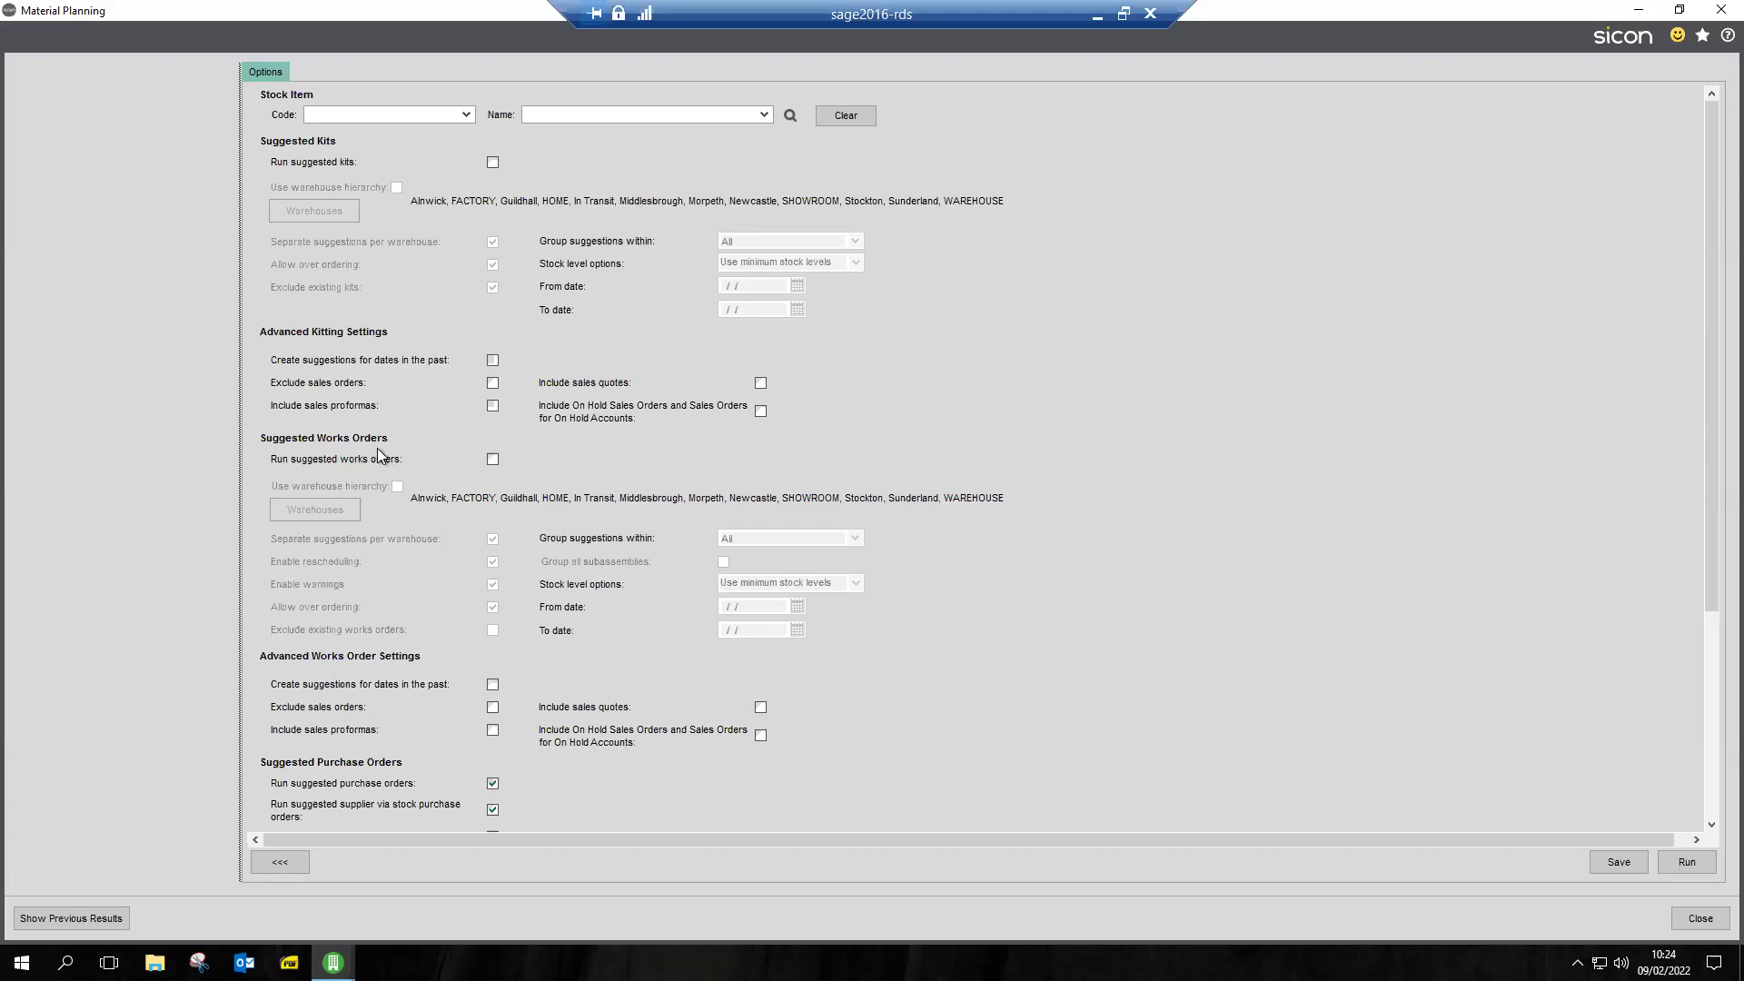
# Step: Review the material planning options for kits, works orders and purchase orders, and run the planning with suggested purchase orders enabled
pyautogui.scroll(-3, 378, 449)
pyautogui.scroll(3, 378, 439)
pyautogui.scroll(-2, 1492, 544)
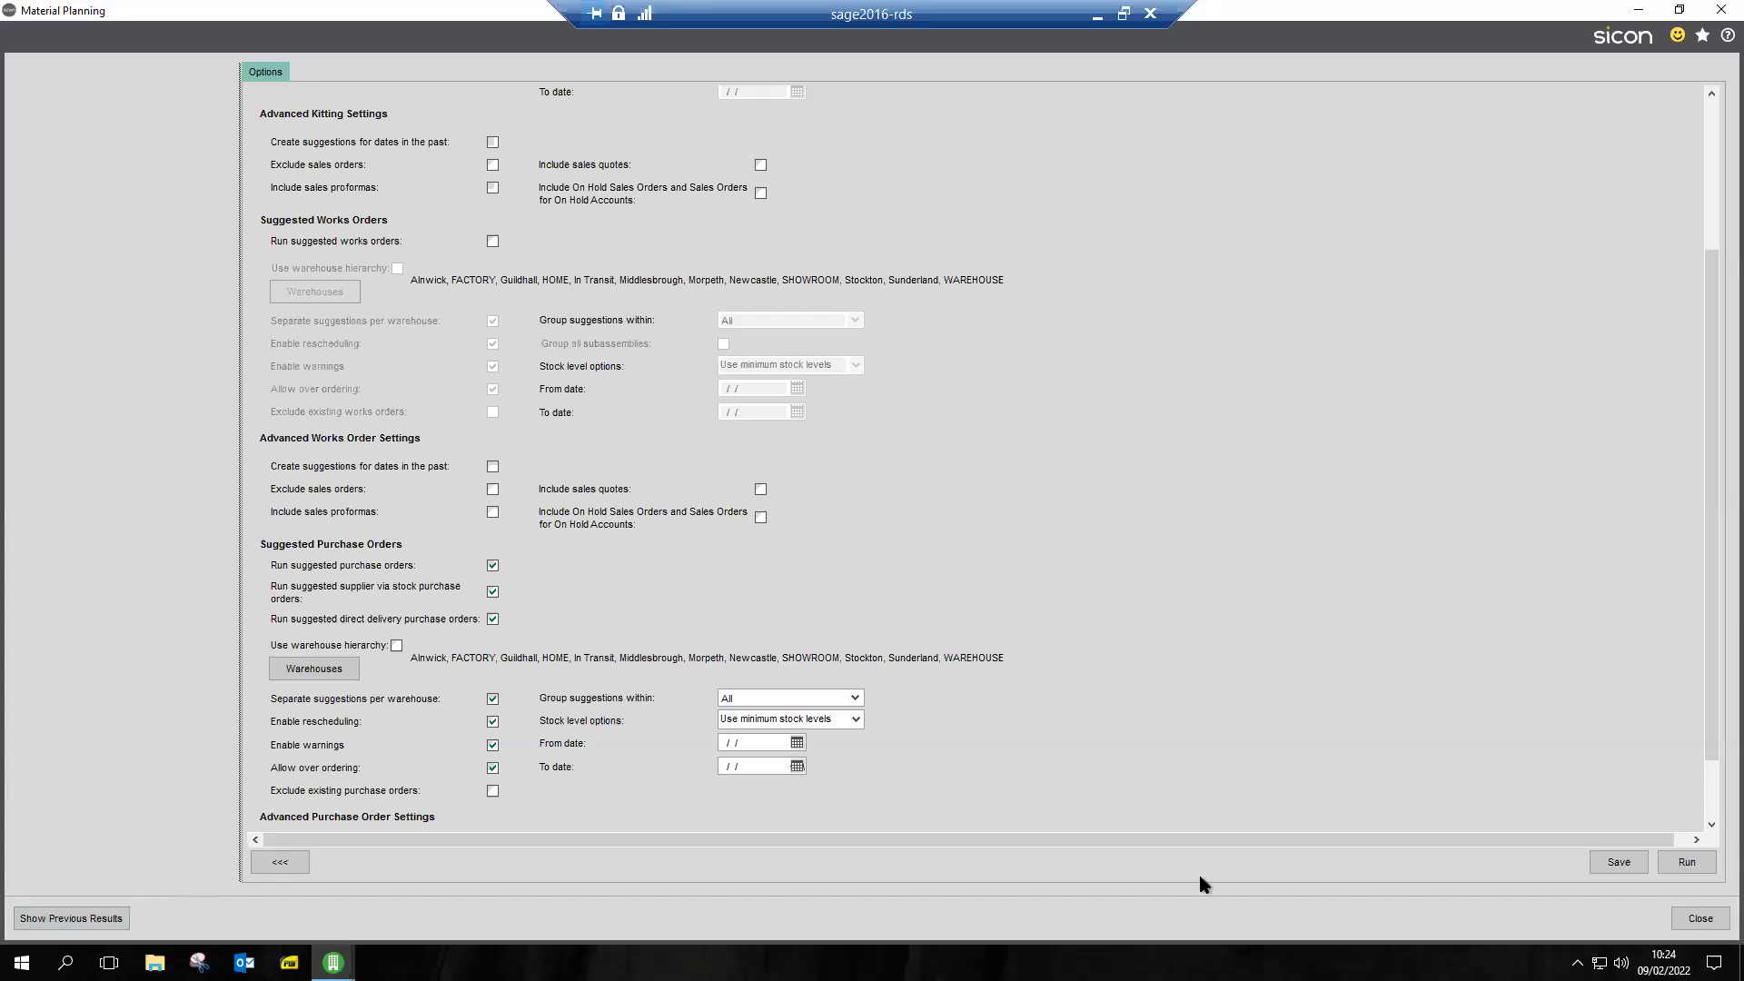
pyautogui.click(1684, 870)
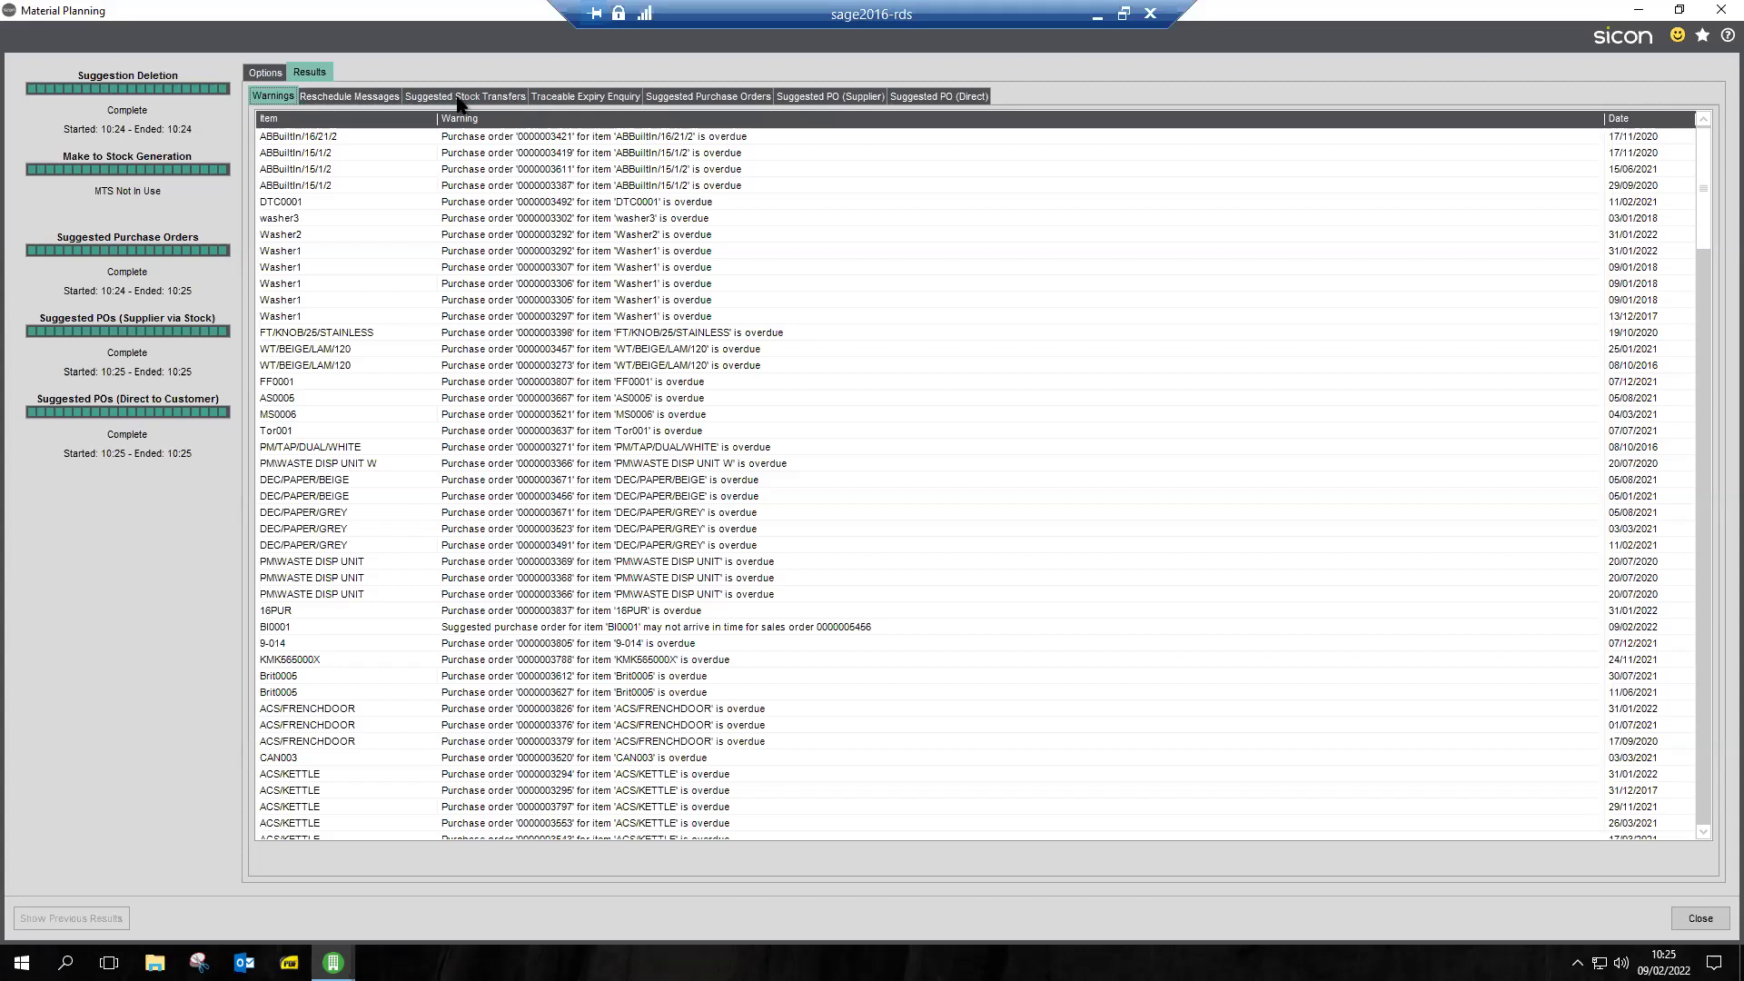
# Step: Set the unit price to 5 on all seven Pencil Skirt lines in the suggested purchase orders
pyautogui.click(673, 97)
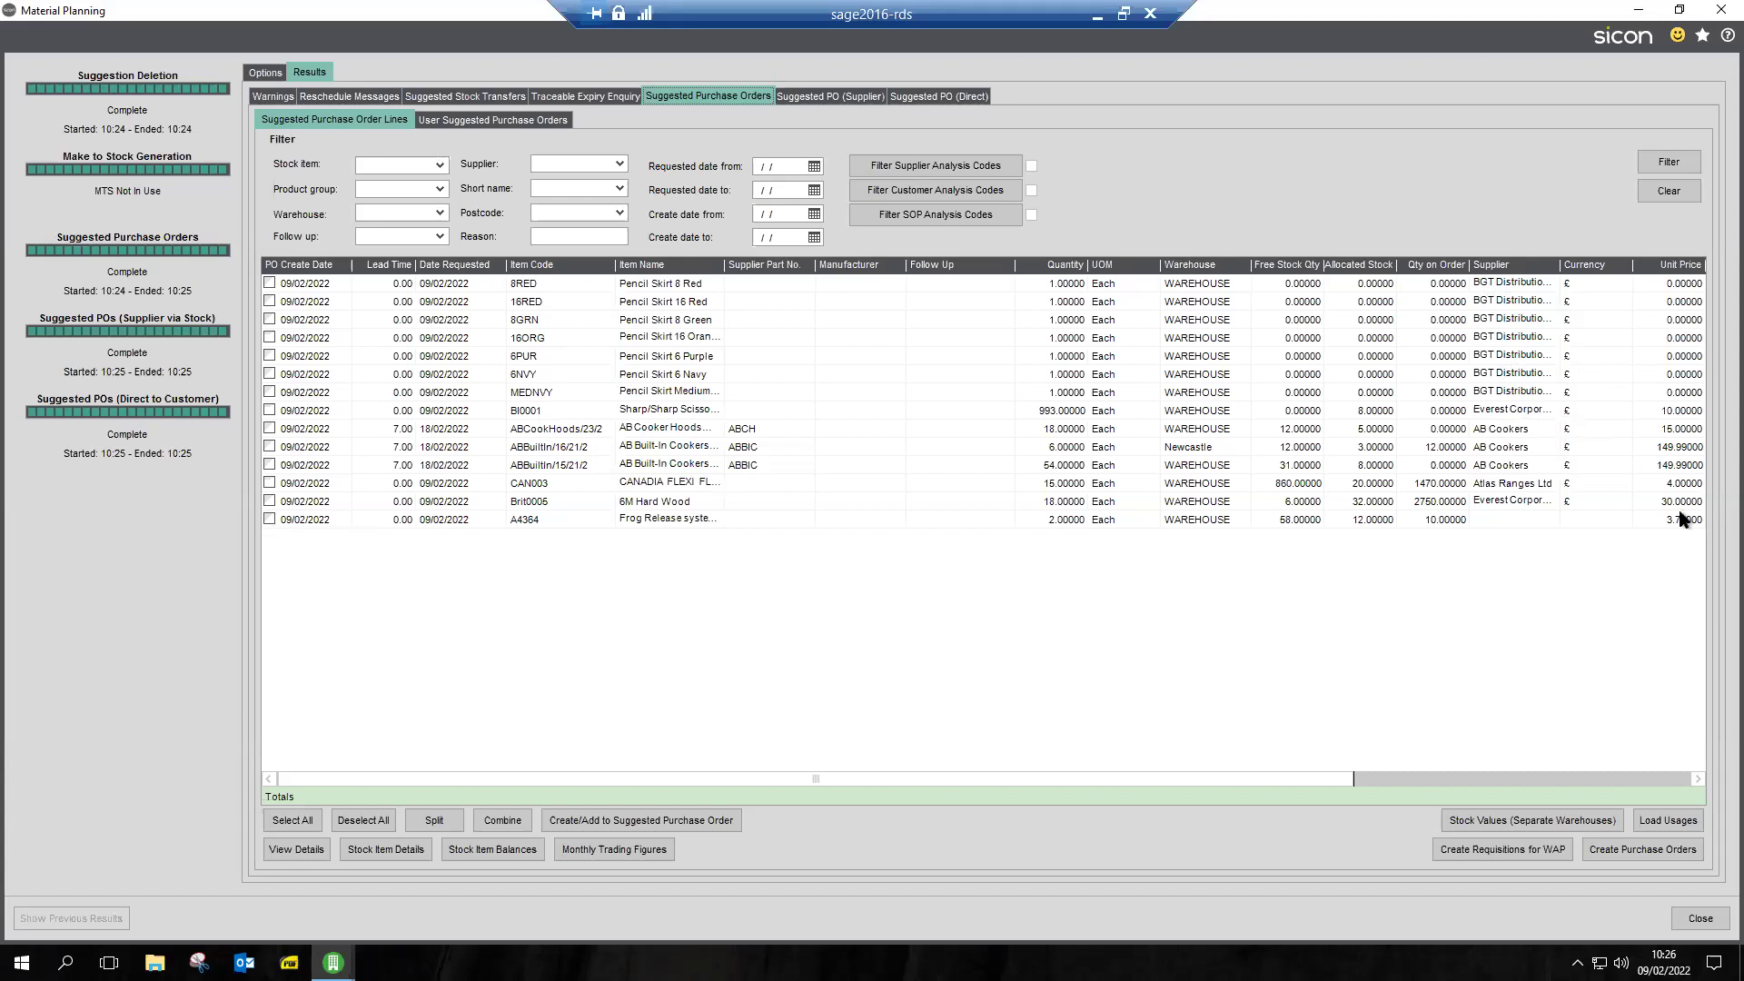
pyautogui.click(1683, 283)
pyautogui.write('5')
pyautogui.click(1677, 301)
pyautogui.write('5')
pyautogui.click(1664, 319)
pyautogui.write('55')
pyautogui.click(1680, 340)
pyautogui.write('5')
pyautogui.press('Up')
pyautogui.write('5')
pyautogui.click(1695, 356)
pyautogui.write('5')
pyautogui.click(1683, 374)
pyautogui.write('5')
pyautogui.click(1688, 394)
pyautogui.write('5')
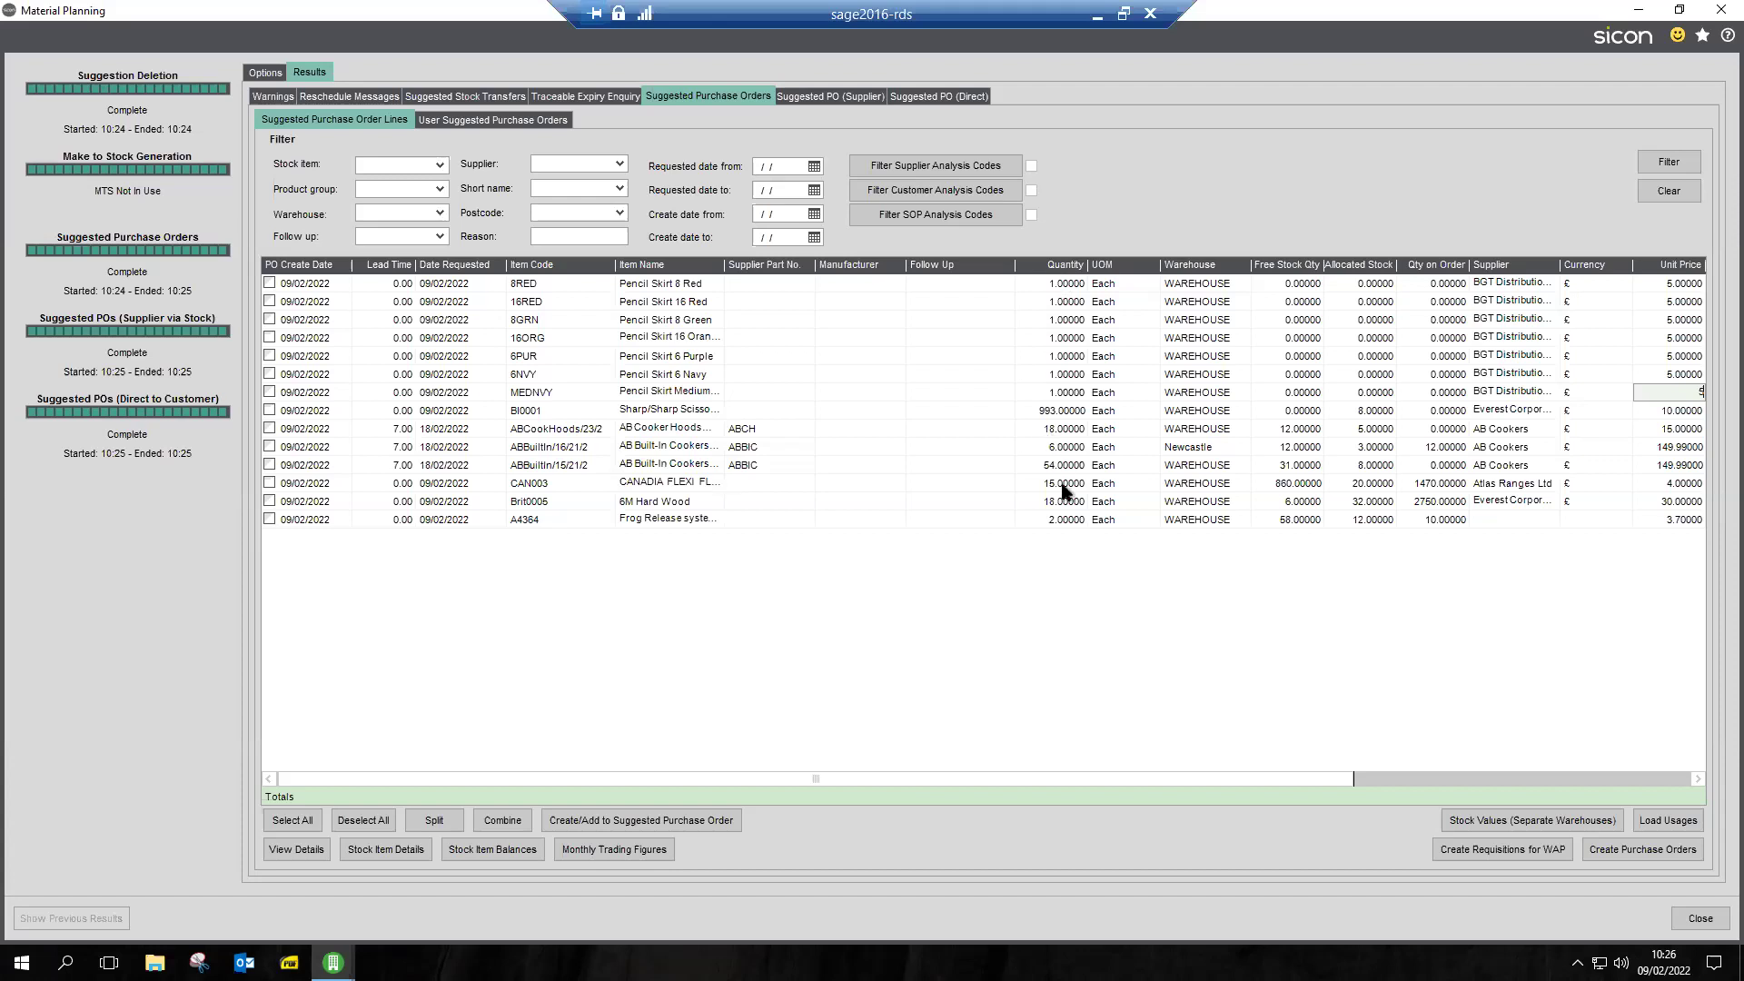
# Step: Check the reasons for the suggested lines and assign supplier AMV01 (AMV Haulage) to the A4364 Frog Release system line
pyautogui.click(1653, 778)
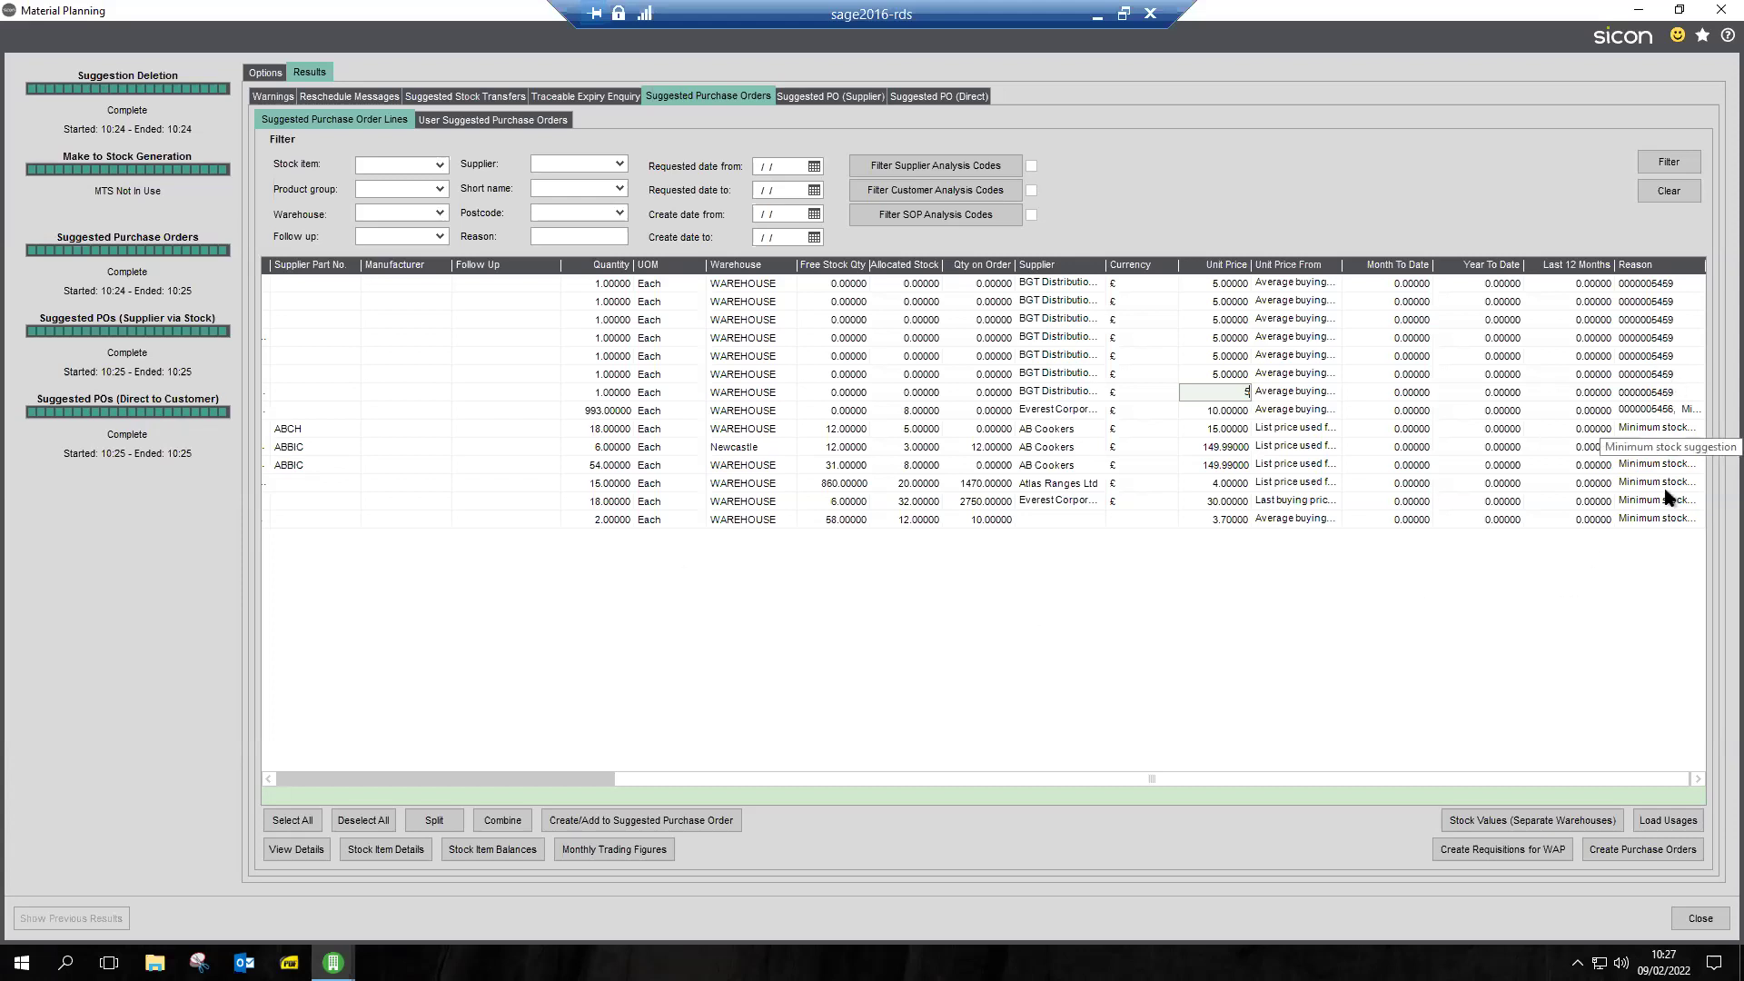
pyautogui.click(1043, 521)
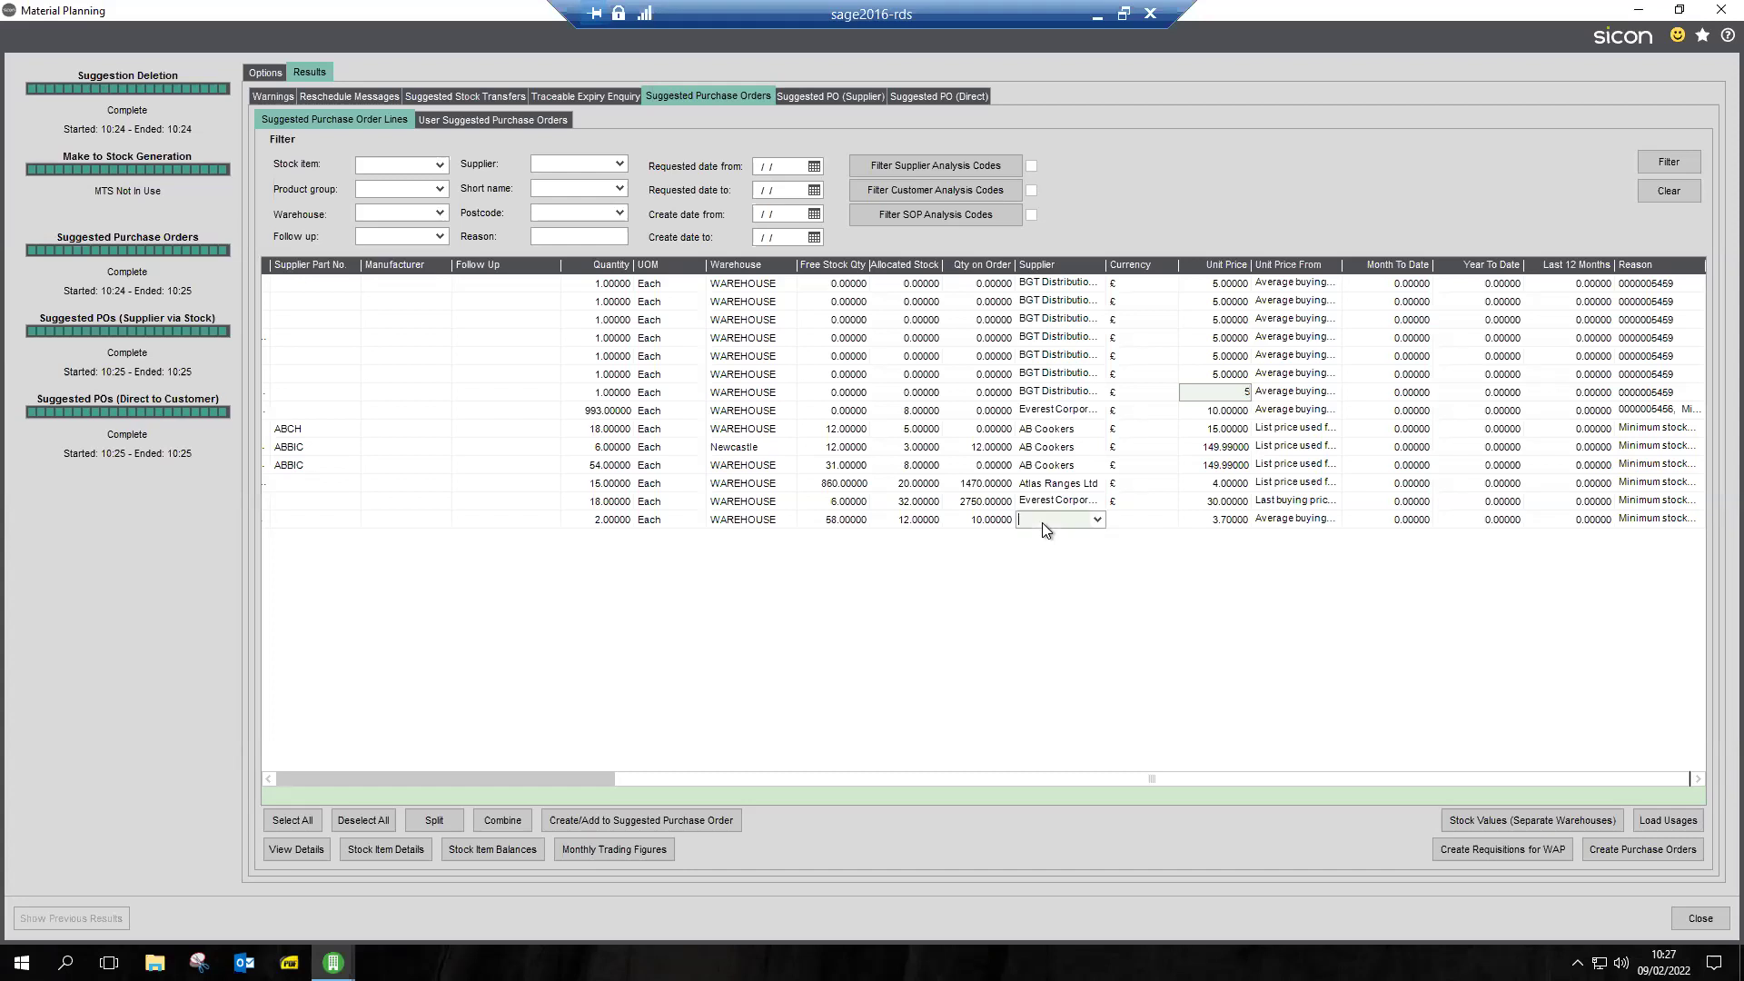
pyautogui.click(1099, 520)
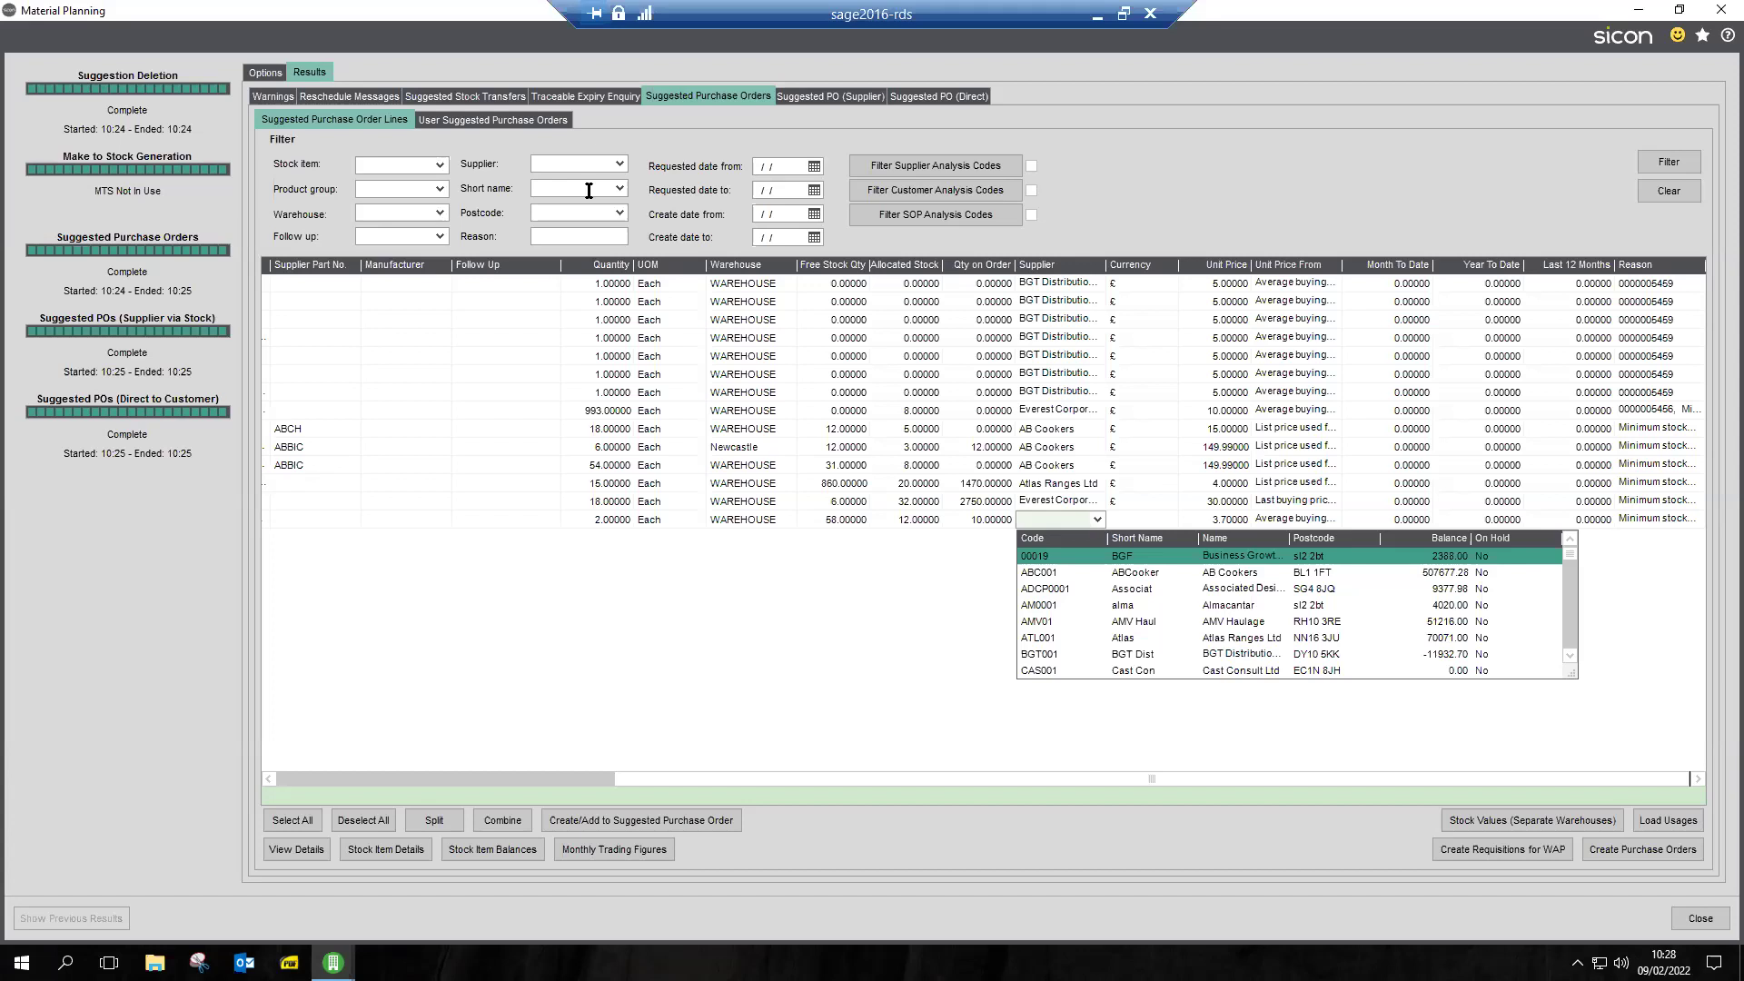
pyautogui.click(1050, 625)
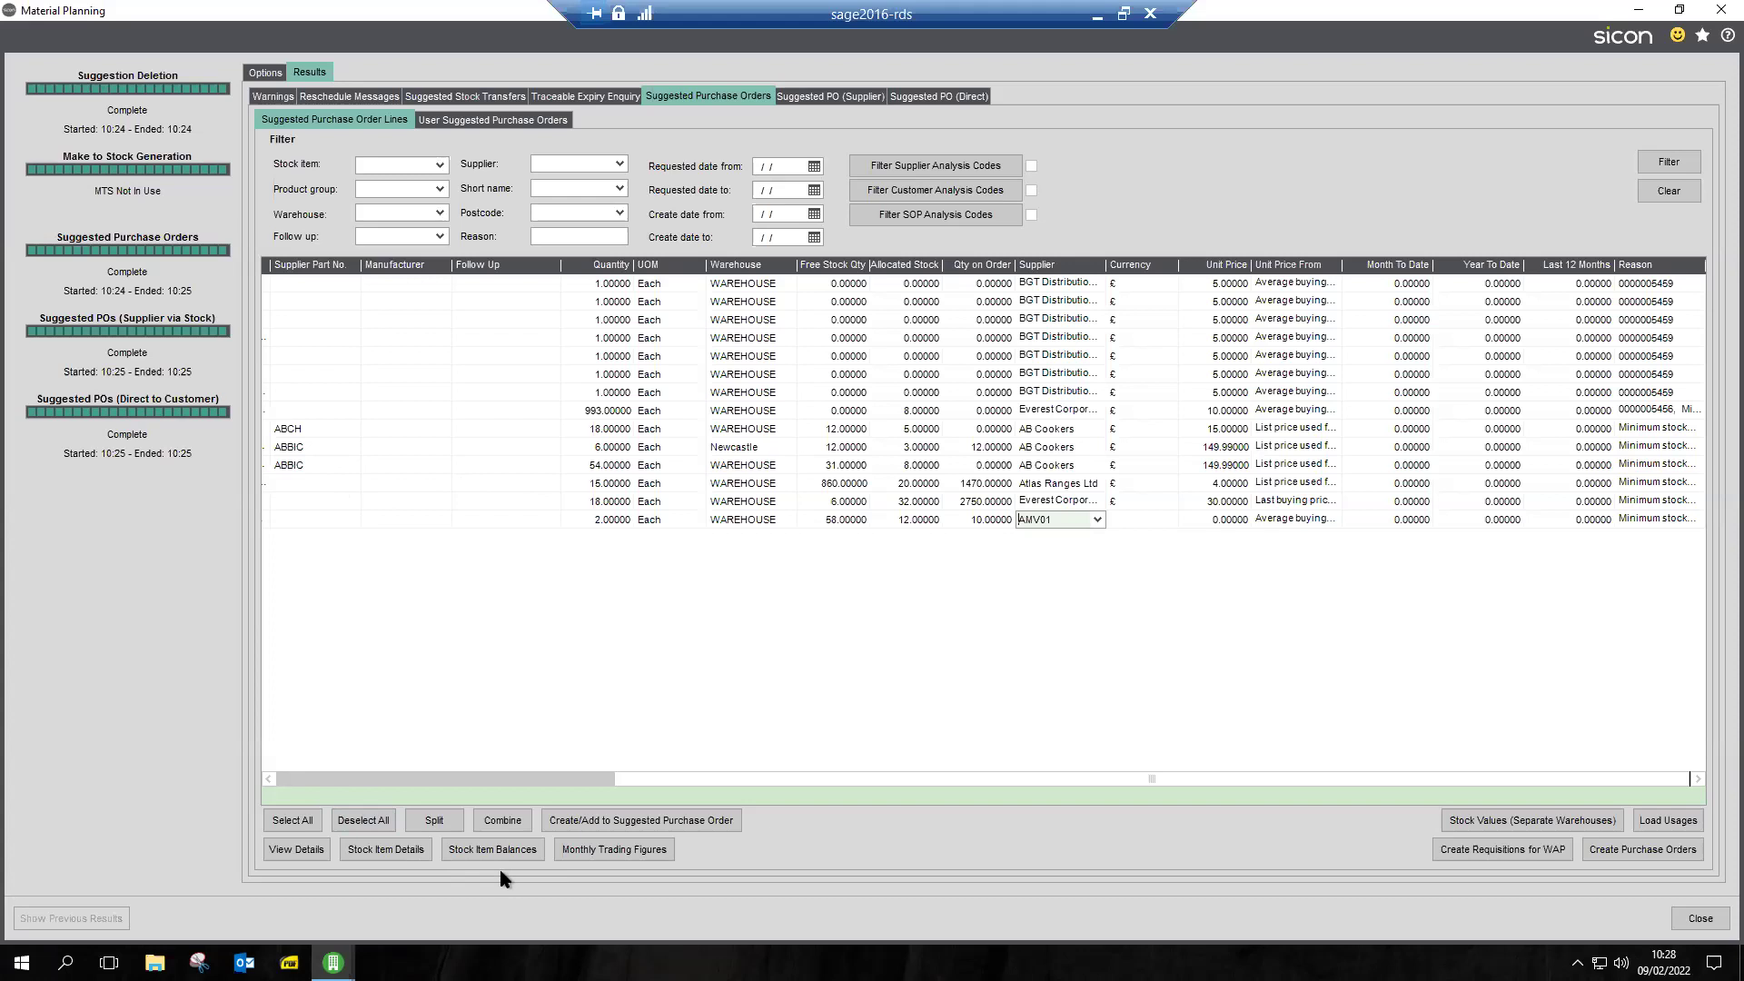
pyautogui.click(312, 783)
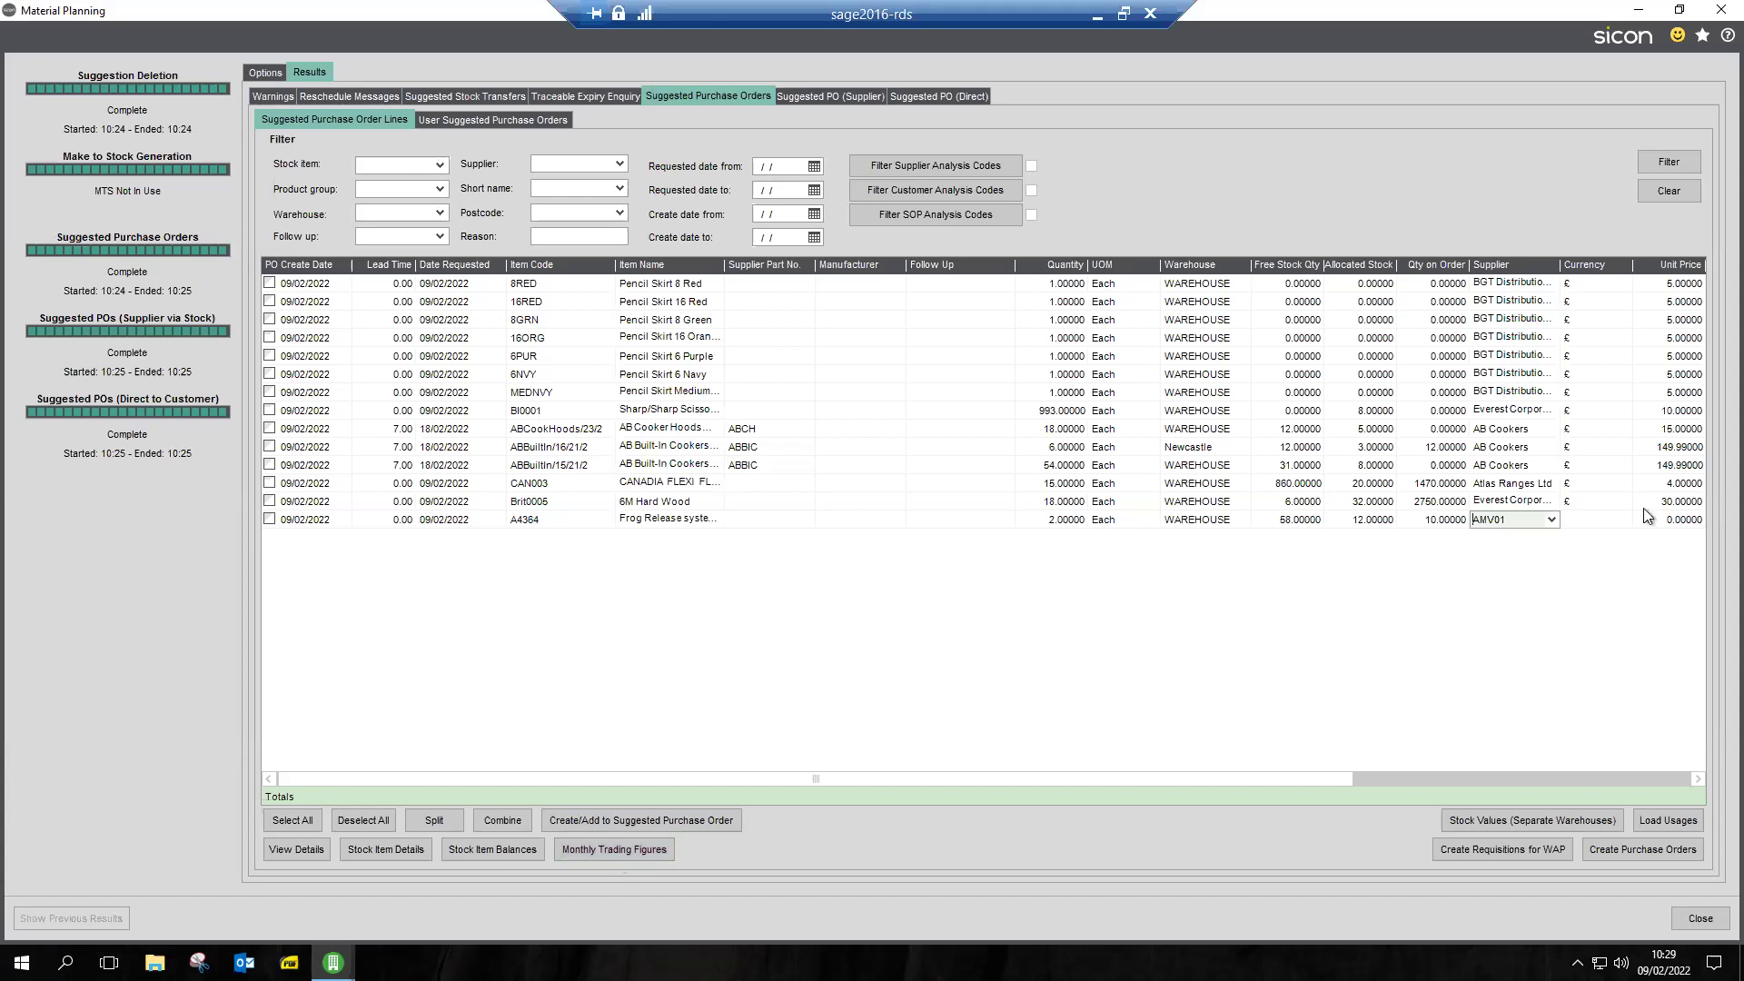
pyautogui.click(1584, 520)
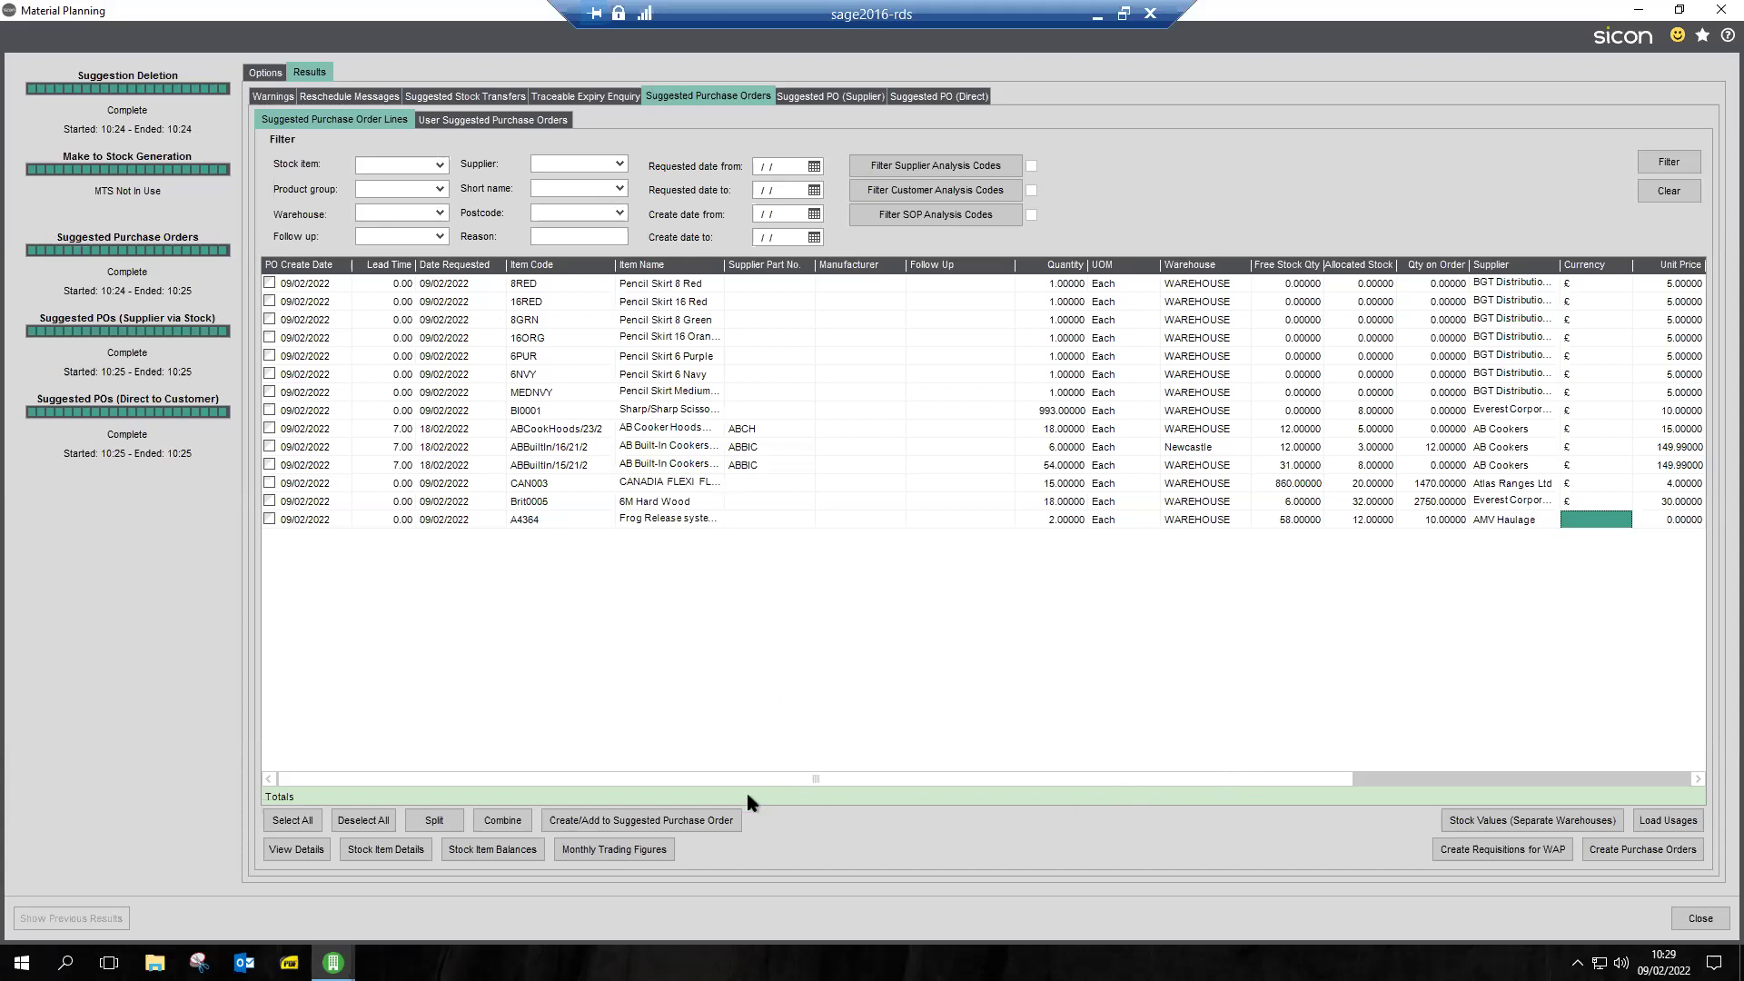
# Step: Select all suggested purchase order lines and start creating purchase orders from them
pyautogui.click(1628, 778)
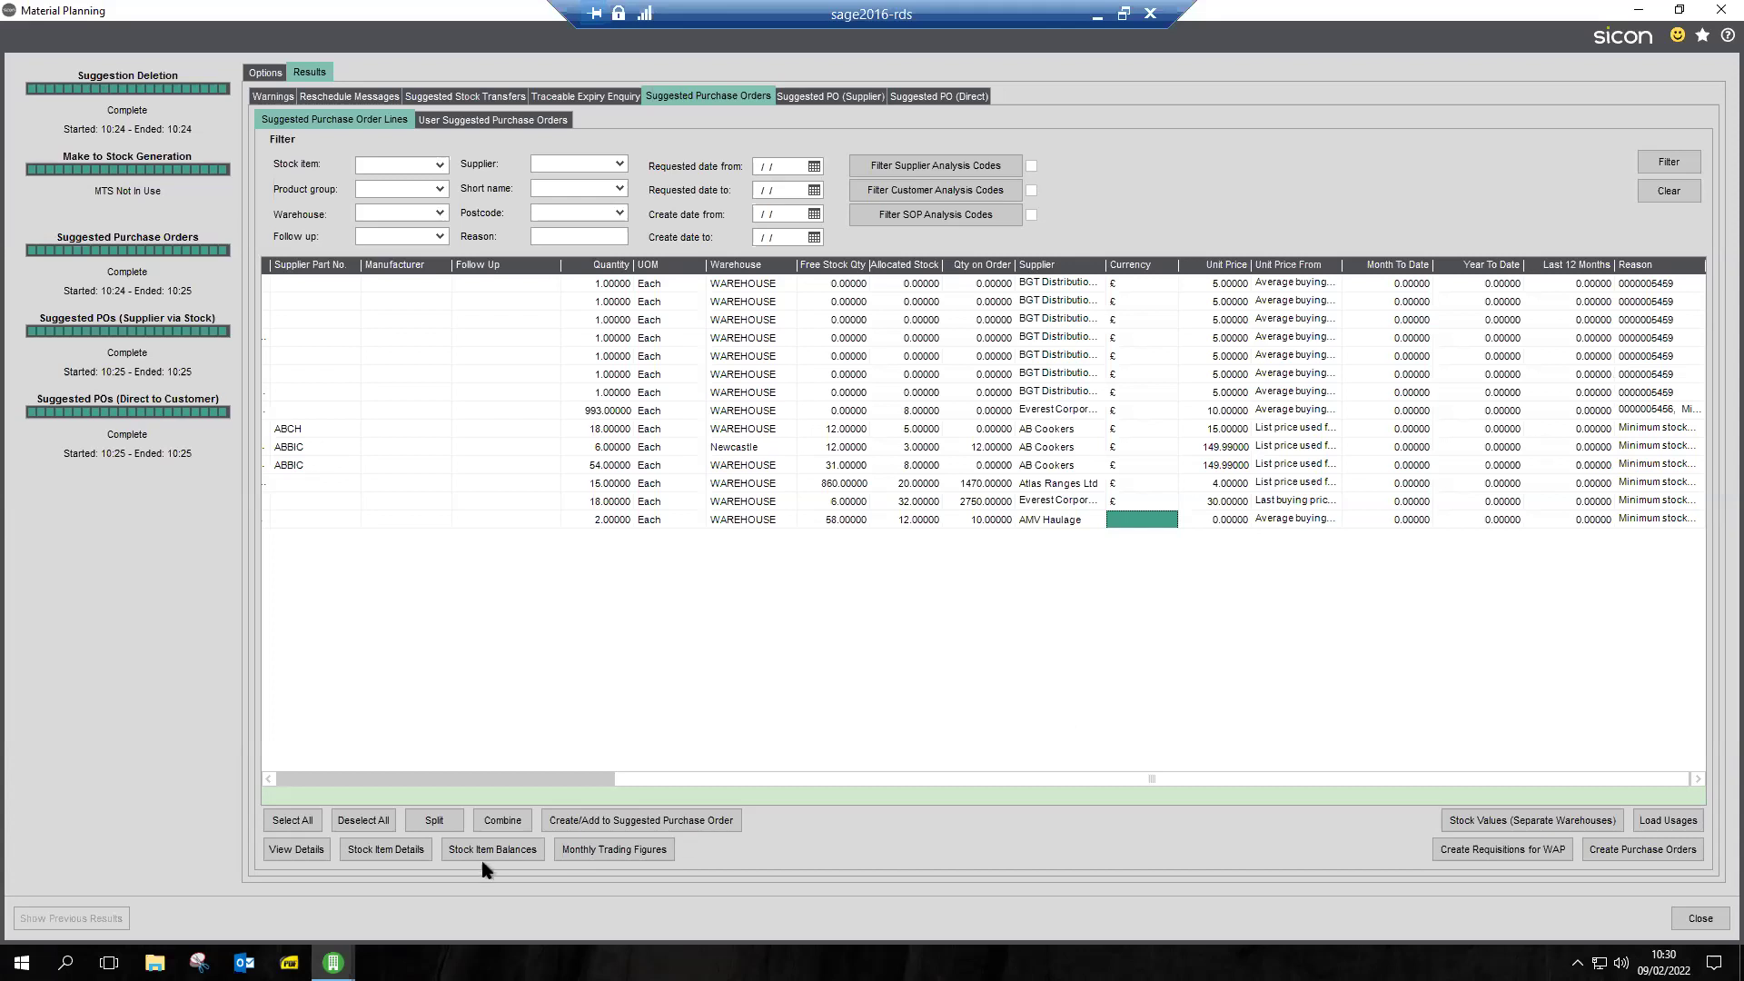
pyautogui.click(345, 779)
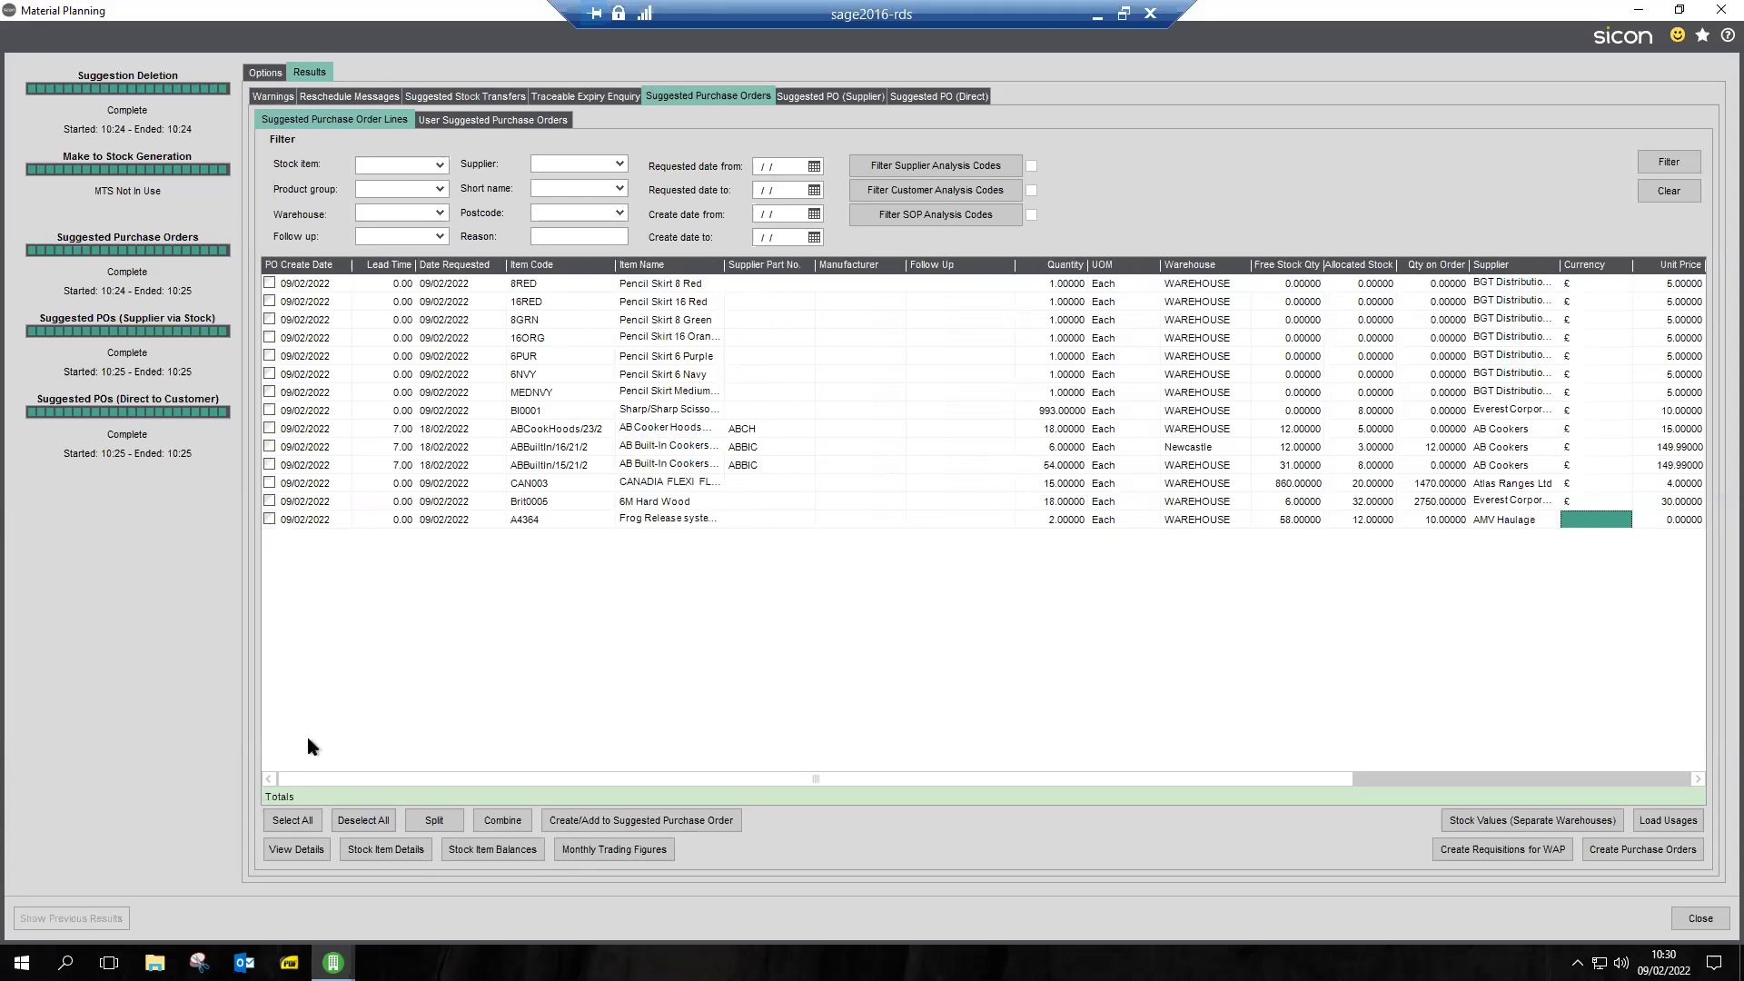
pyautogui.click(303, 825)
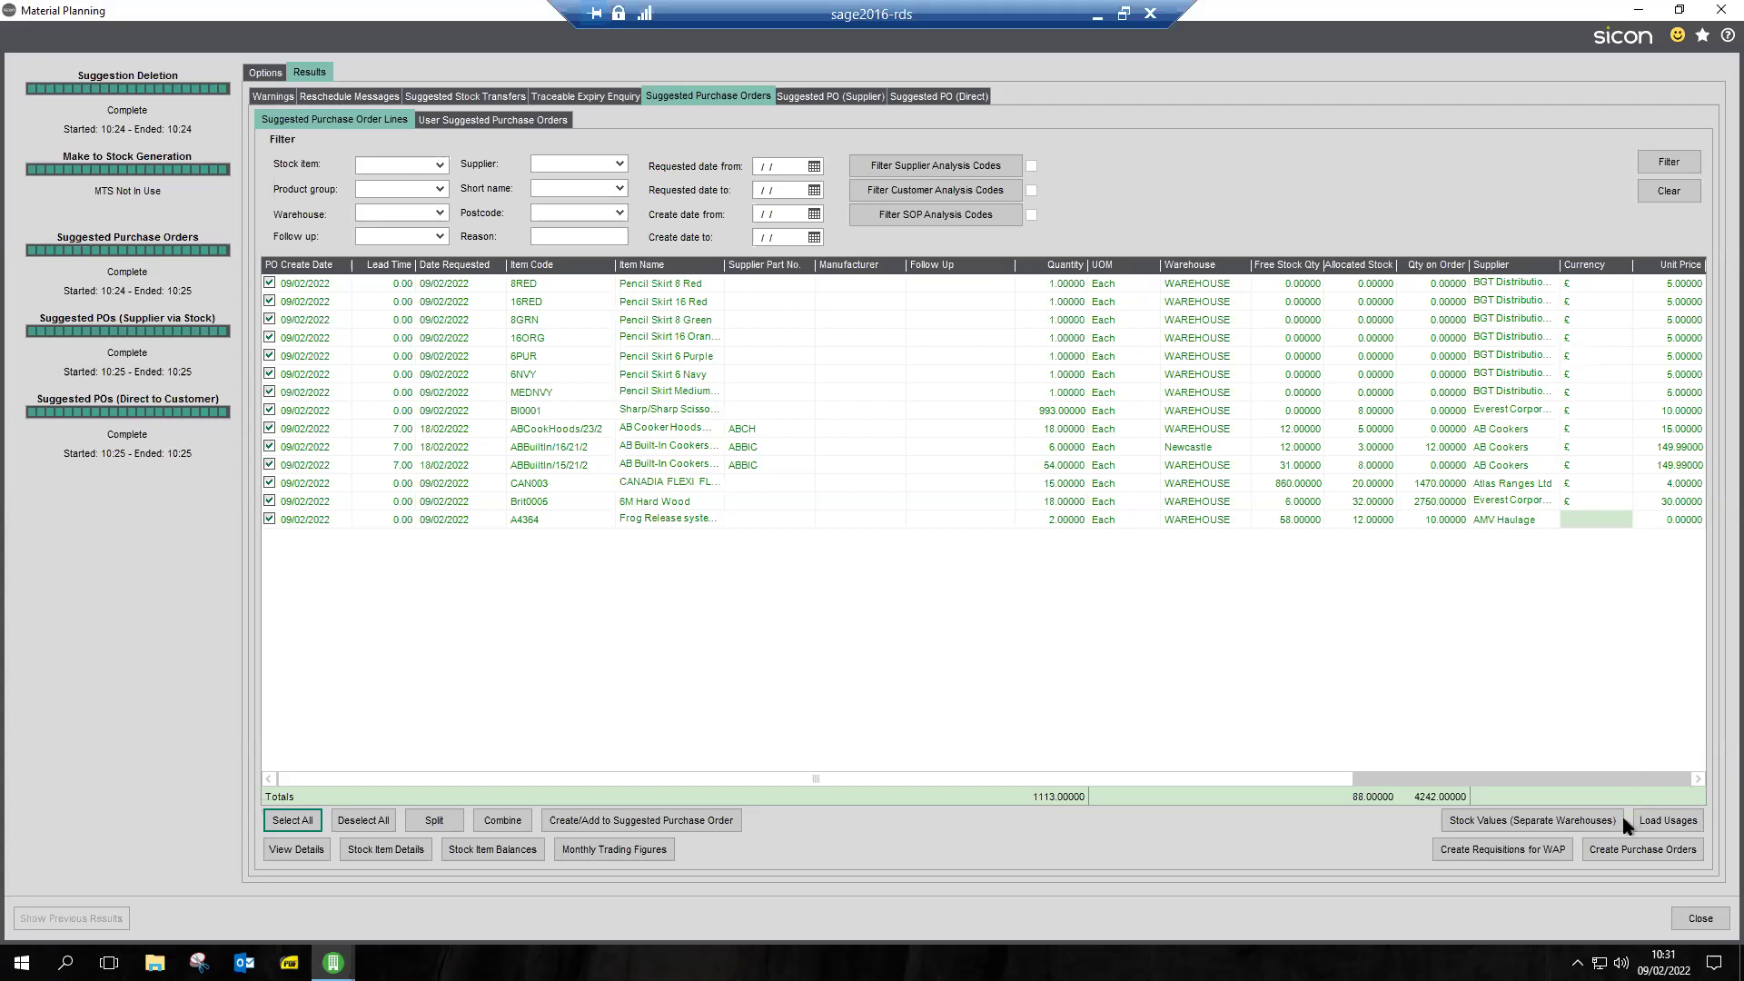
pyautogui.click(1625, 854)
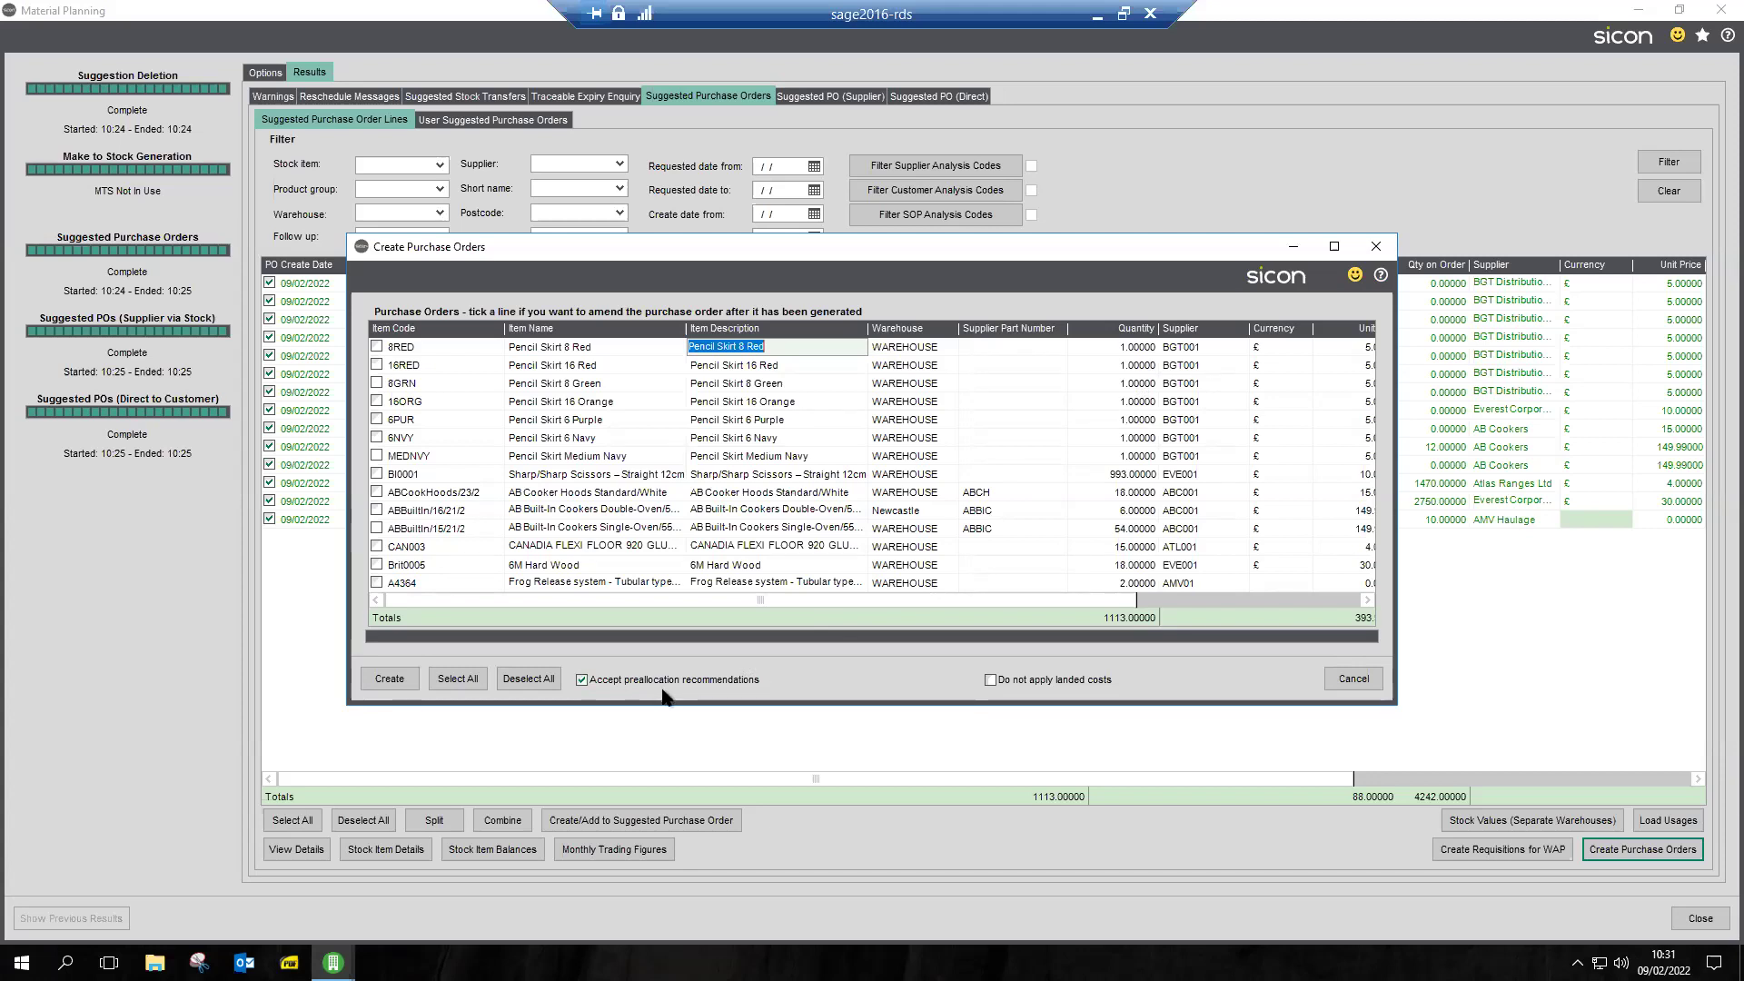
# Step: Mark every line for amendment after generation and create the purchase orders with preallocation recommendations accepted
pyautogui.click(1317, 599)
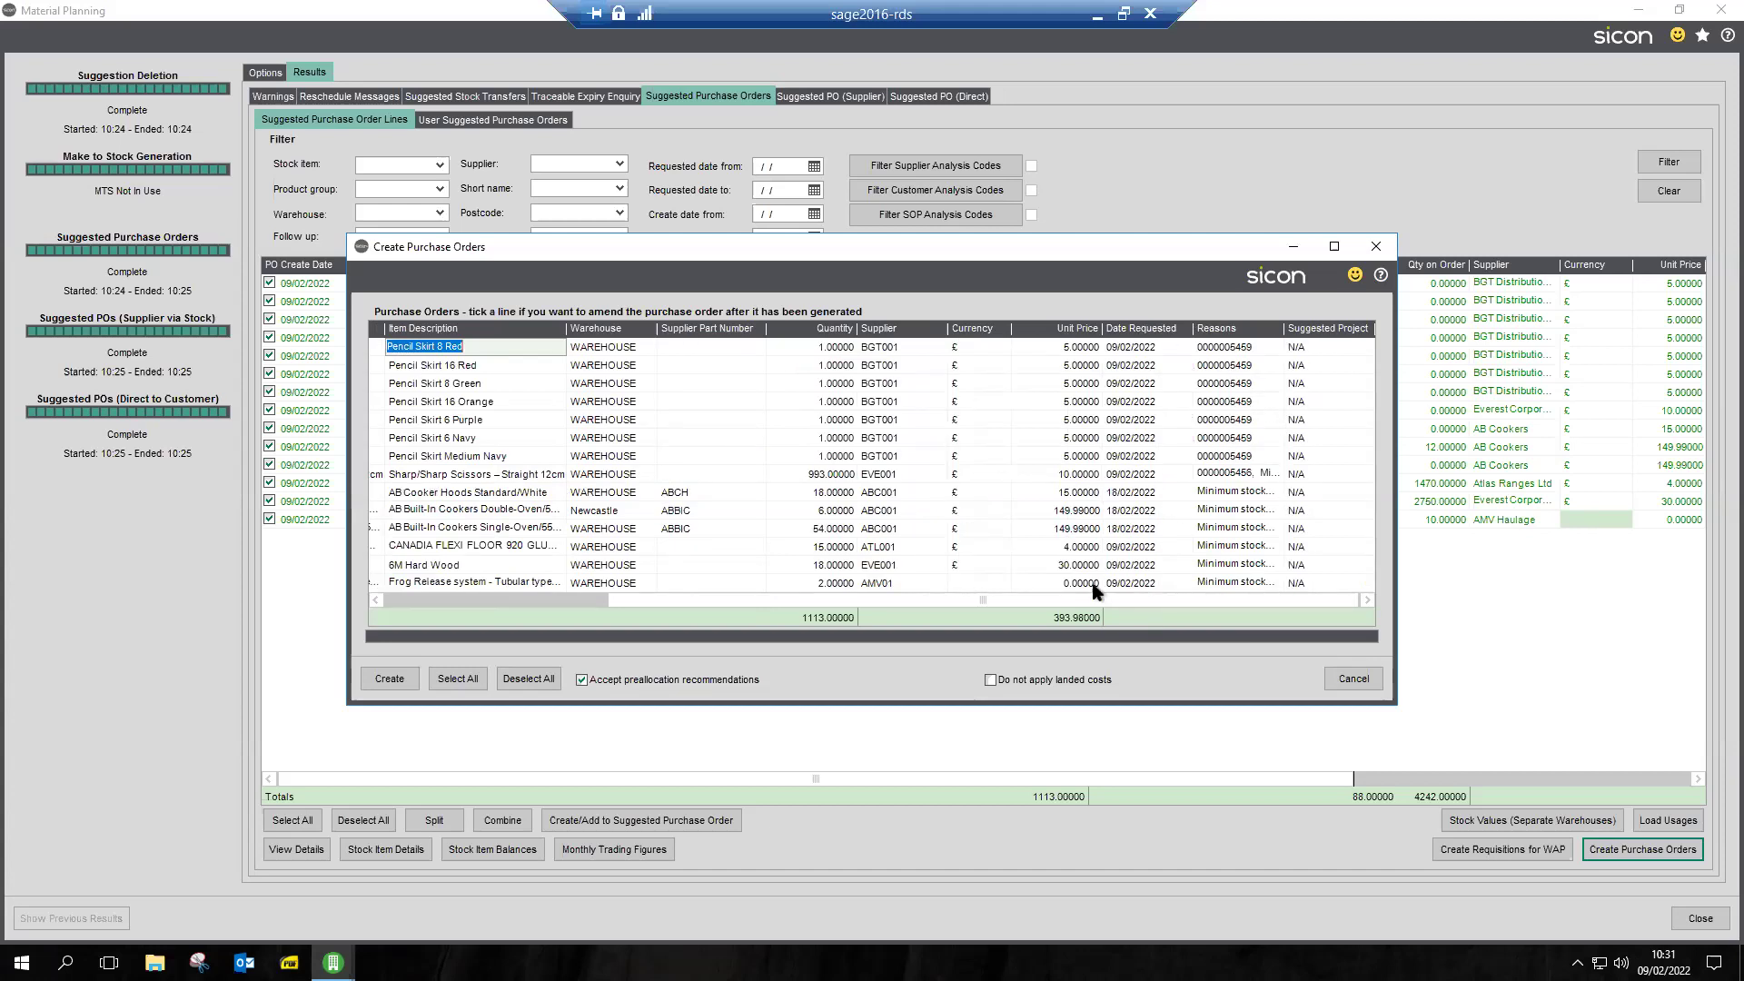
pyautogui.click(451, 600)
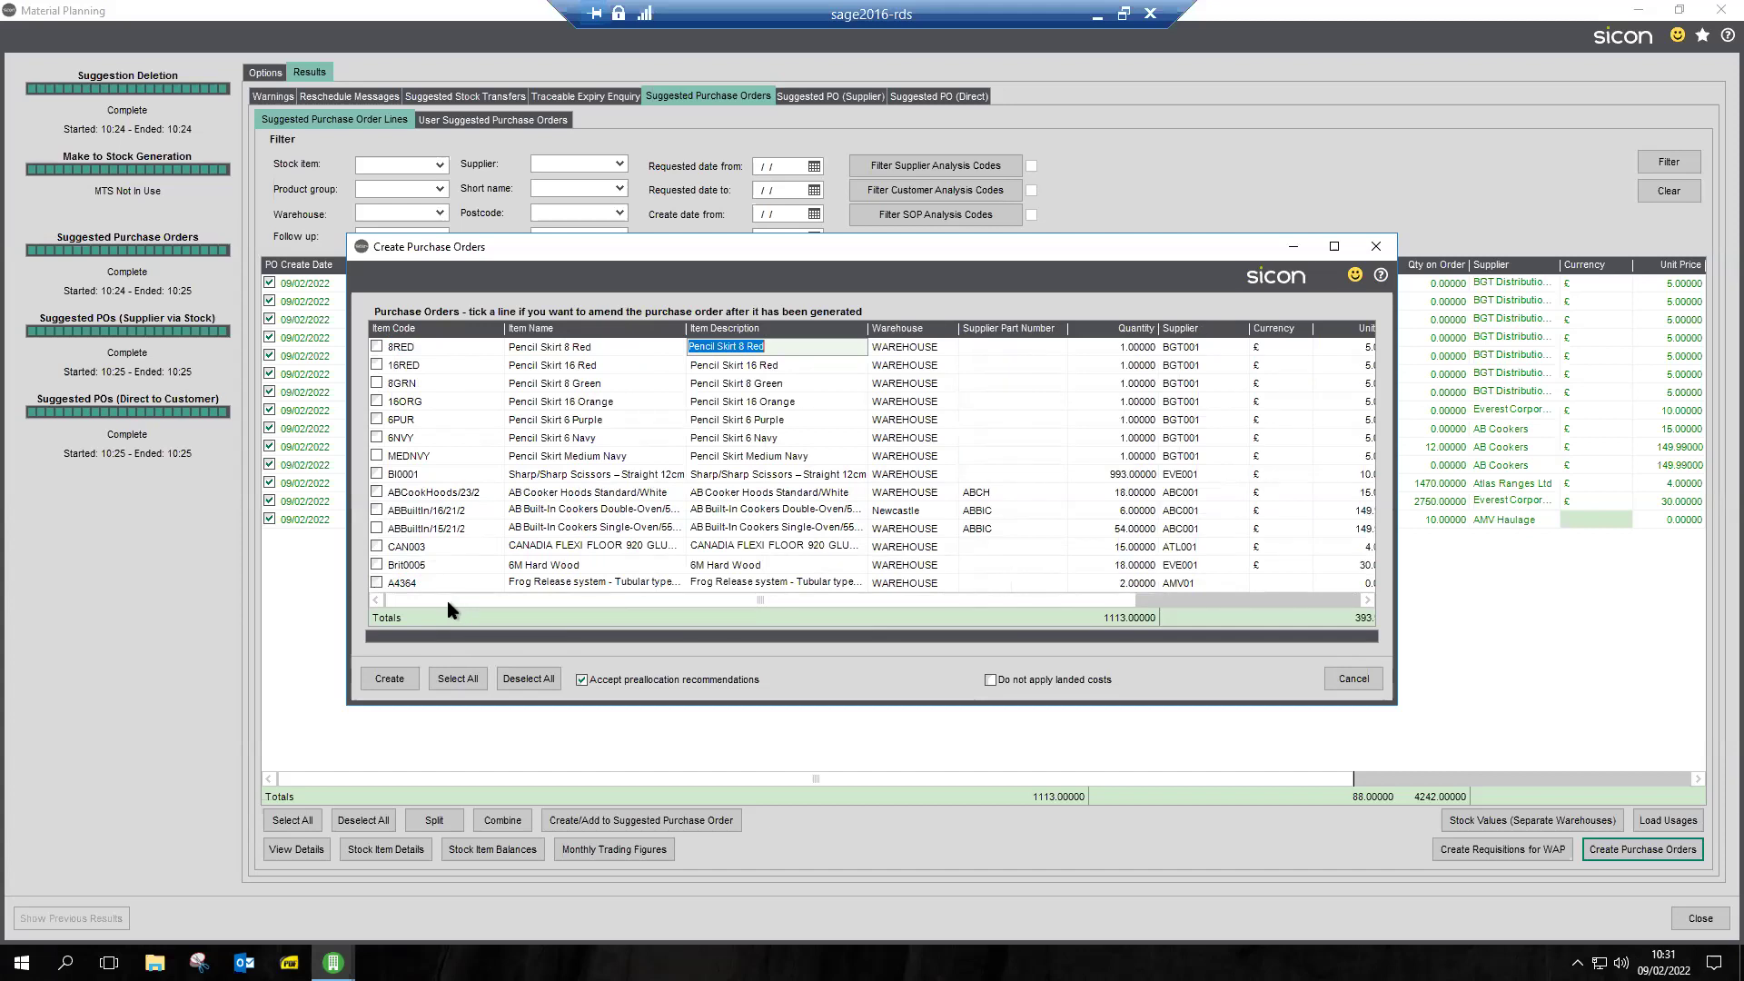
pyautogui.click(460, 681)
pyautogui.click(460, 683)
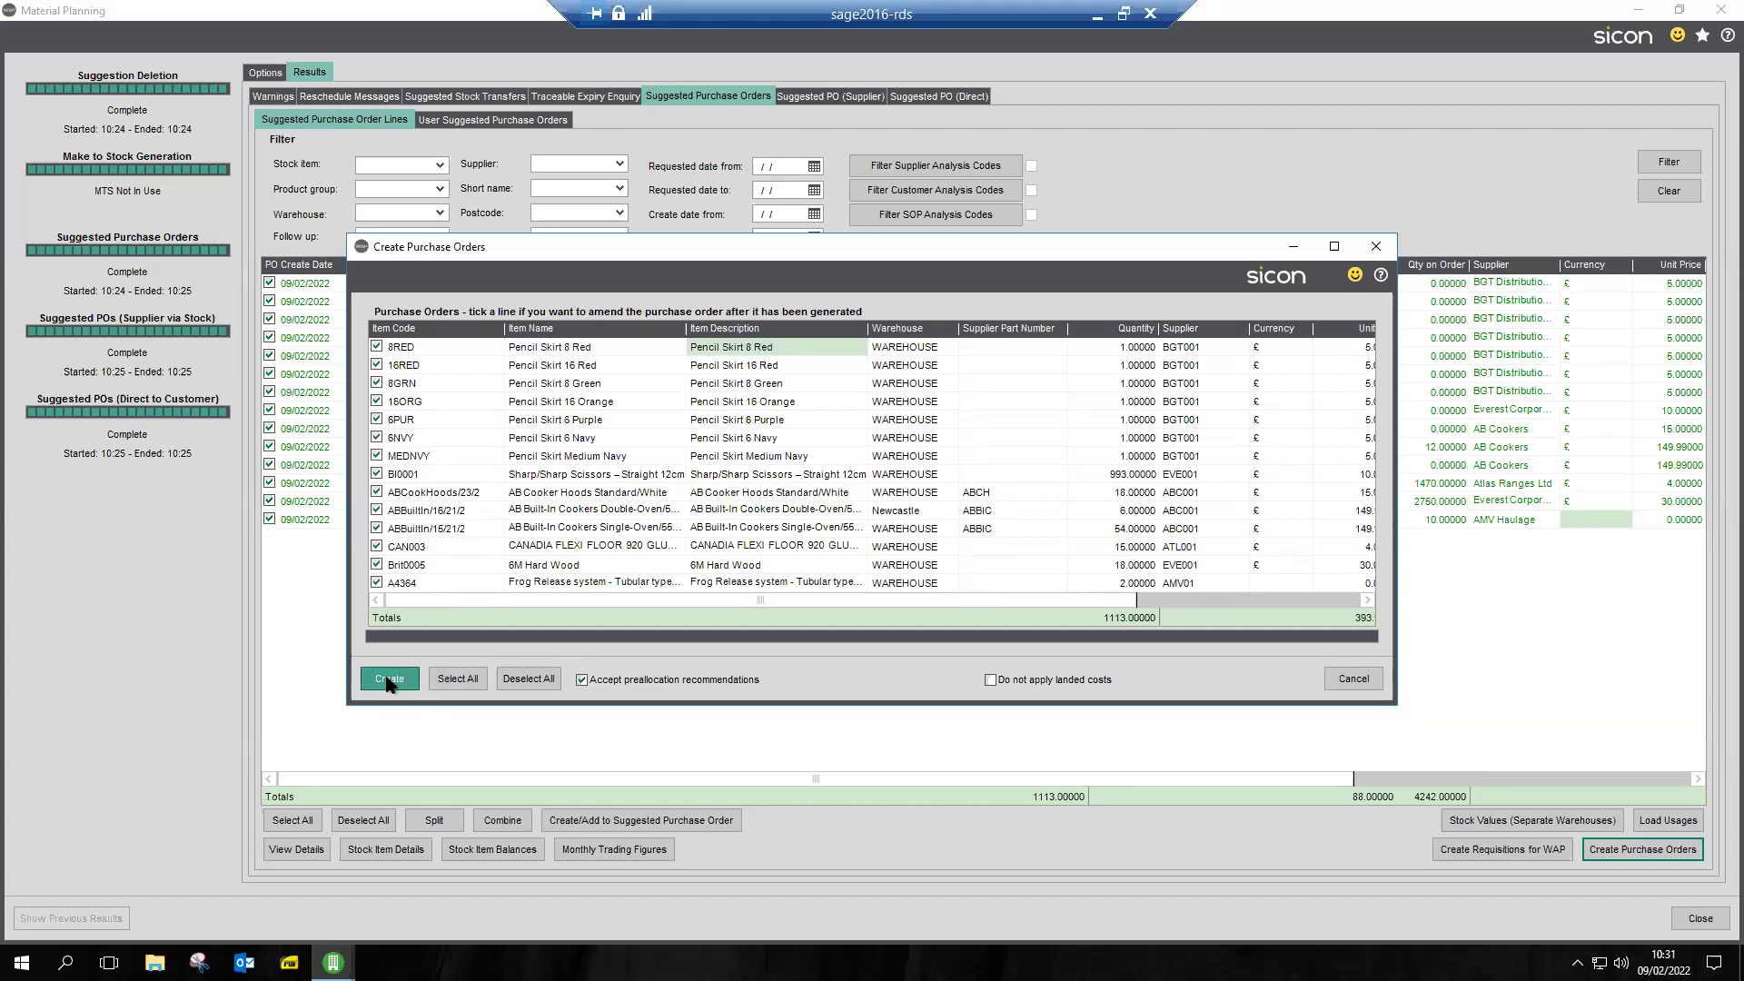
pyautogui.click(387, 682)
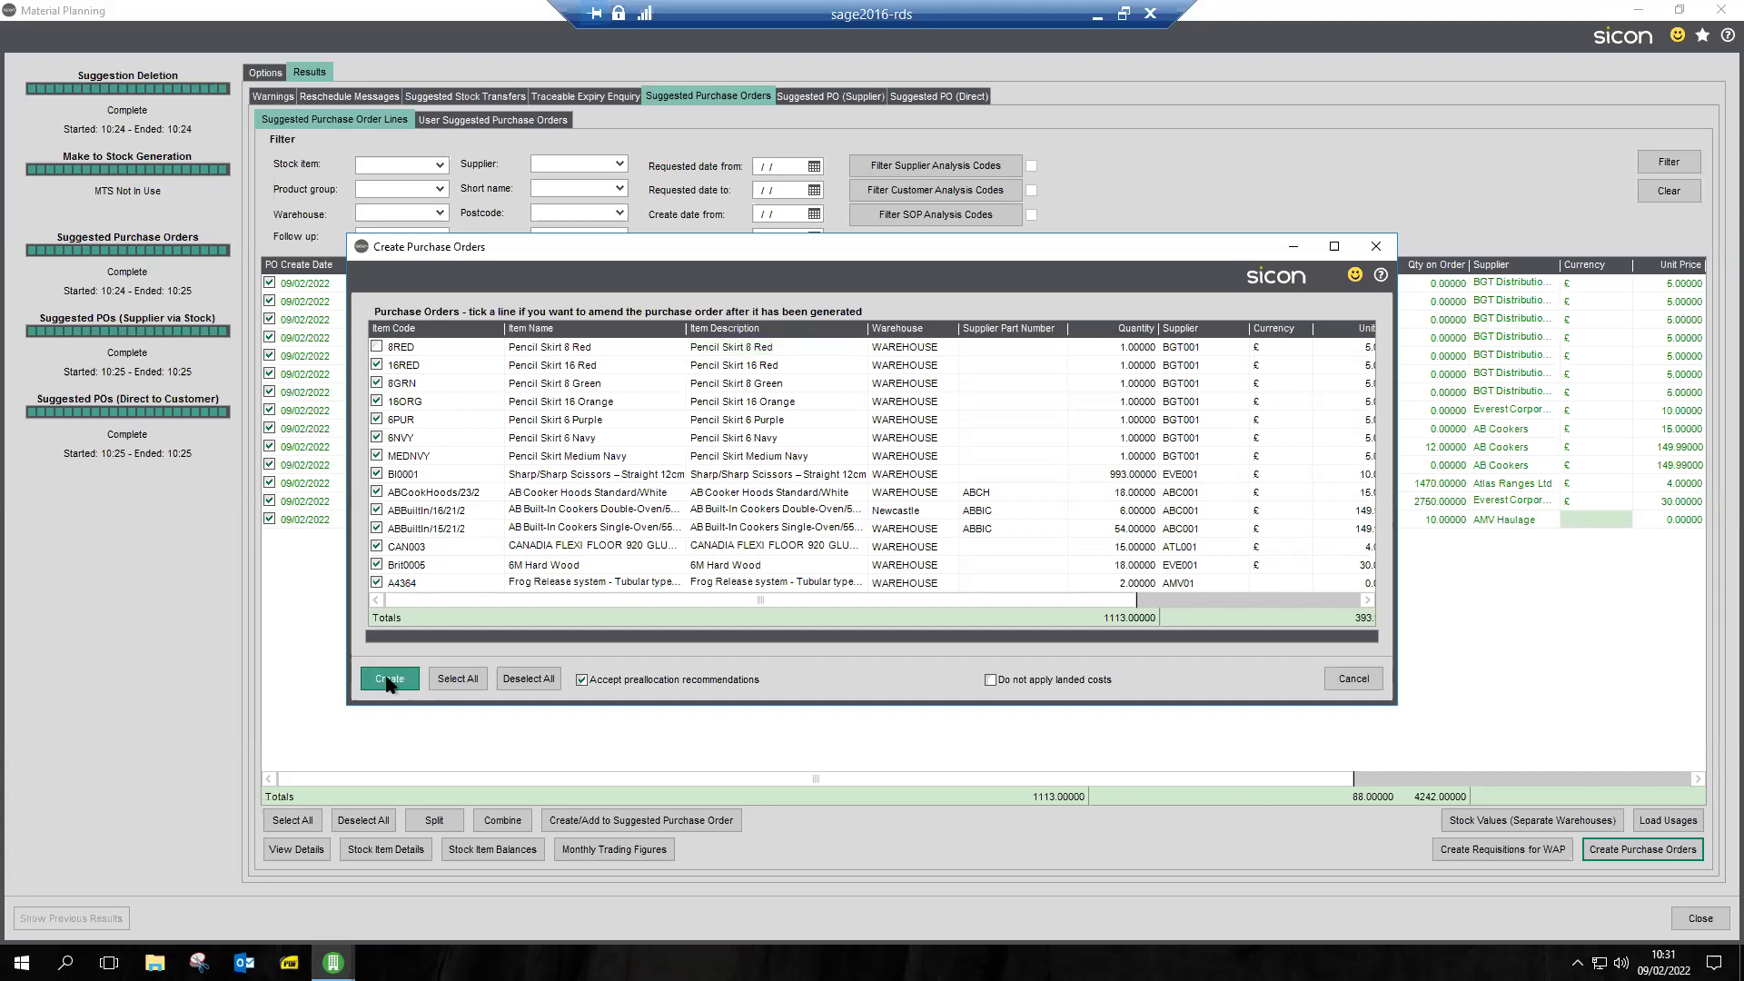
pyautogui.click(387, 681)
pyautogui.click(387, 681)
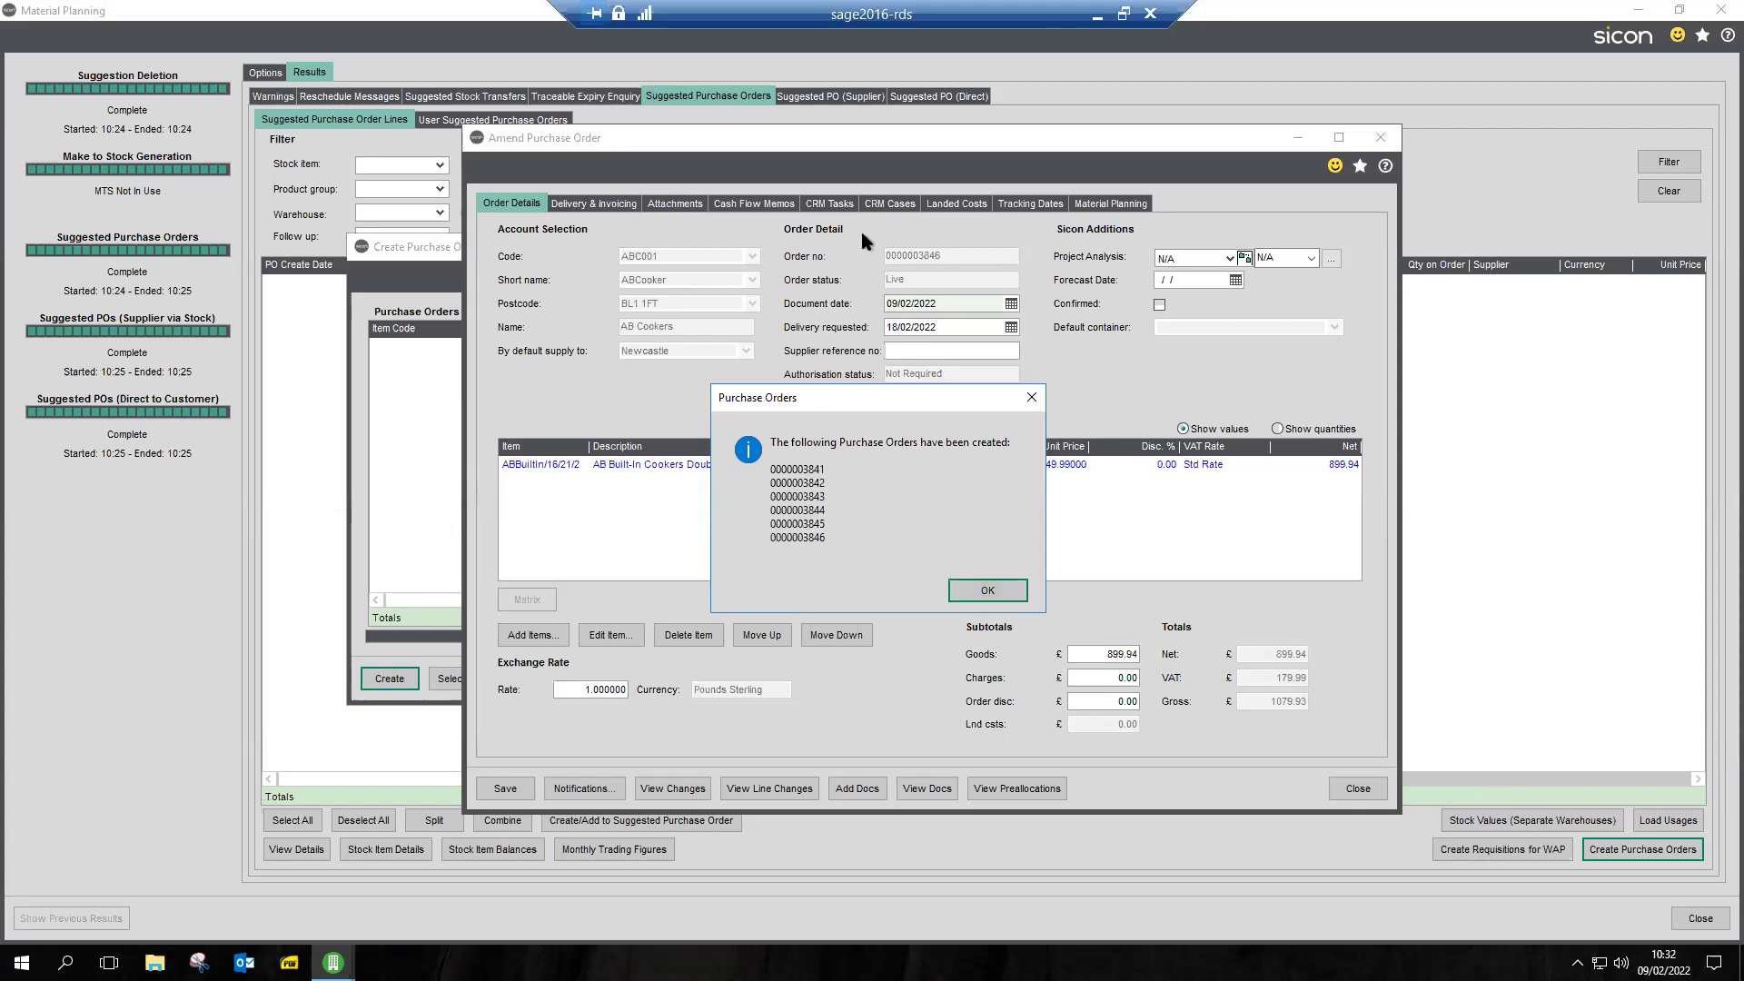
# Step: Check the material planning reason on the AB Cookers order for the Newcastle warehouse, and save and confirm the order
pyautogui.click(987, 593)
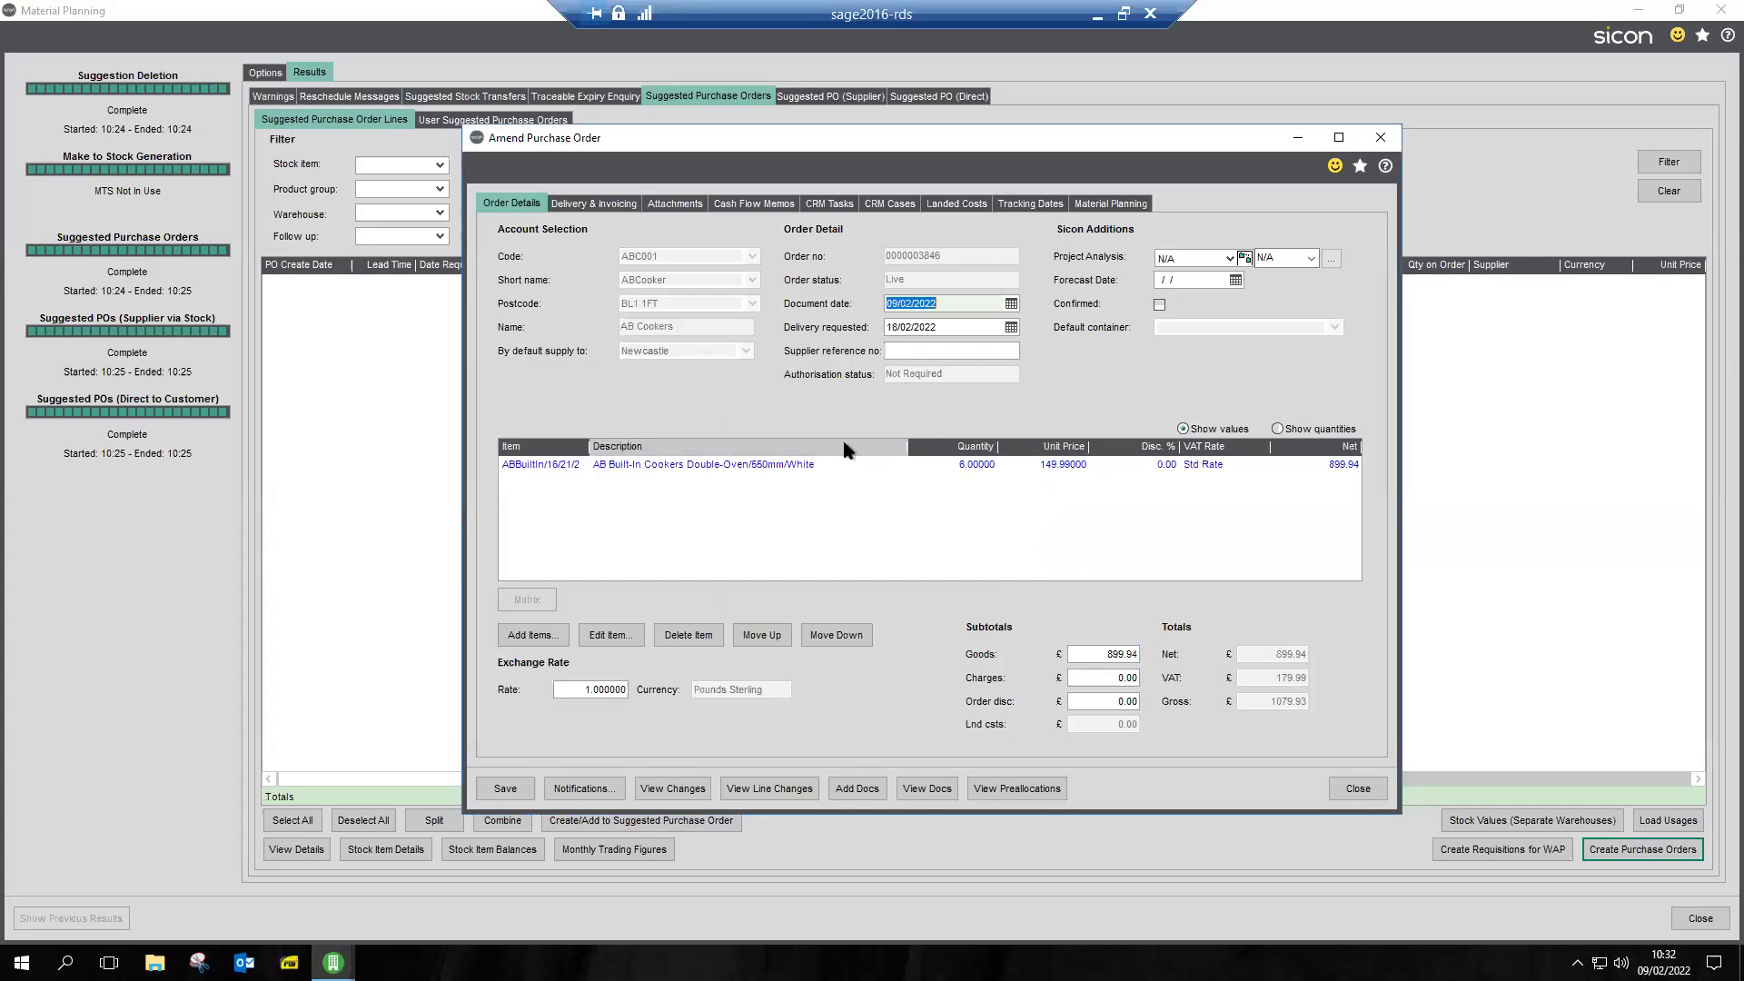
pyautogui.click(1113, 204)
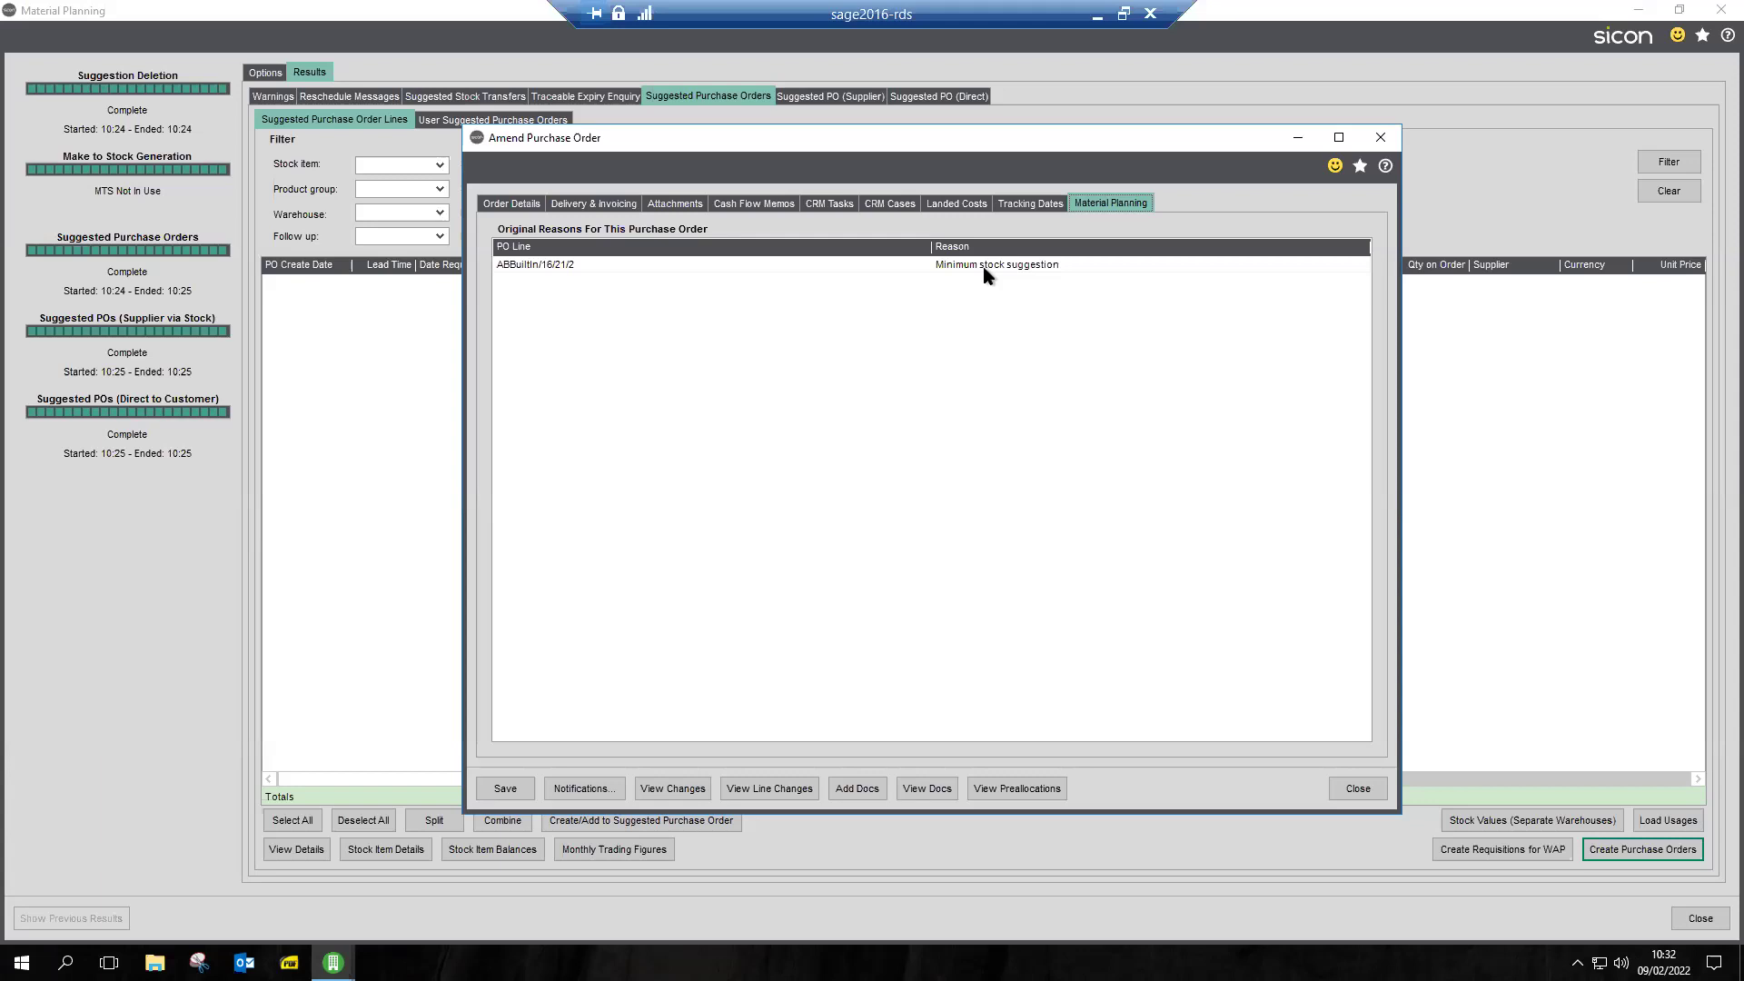
pyautogui.click(506, 790)
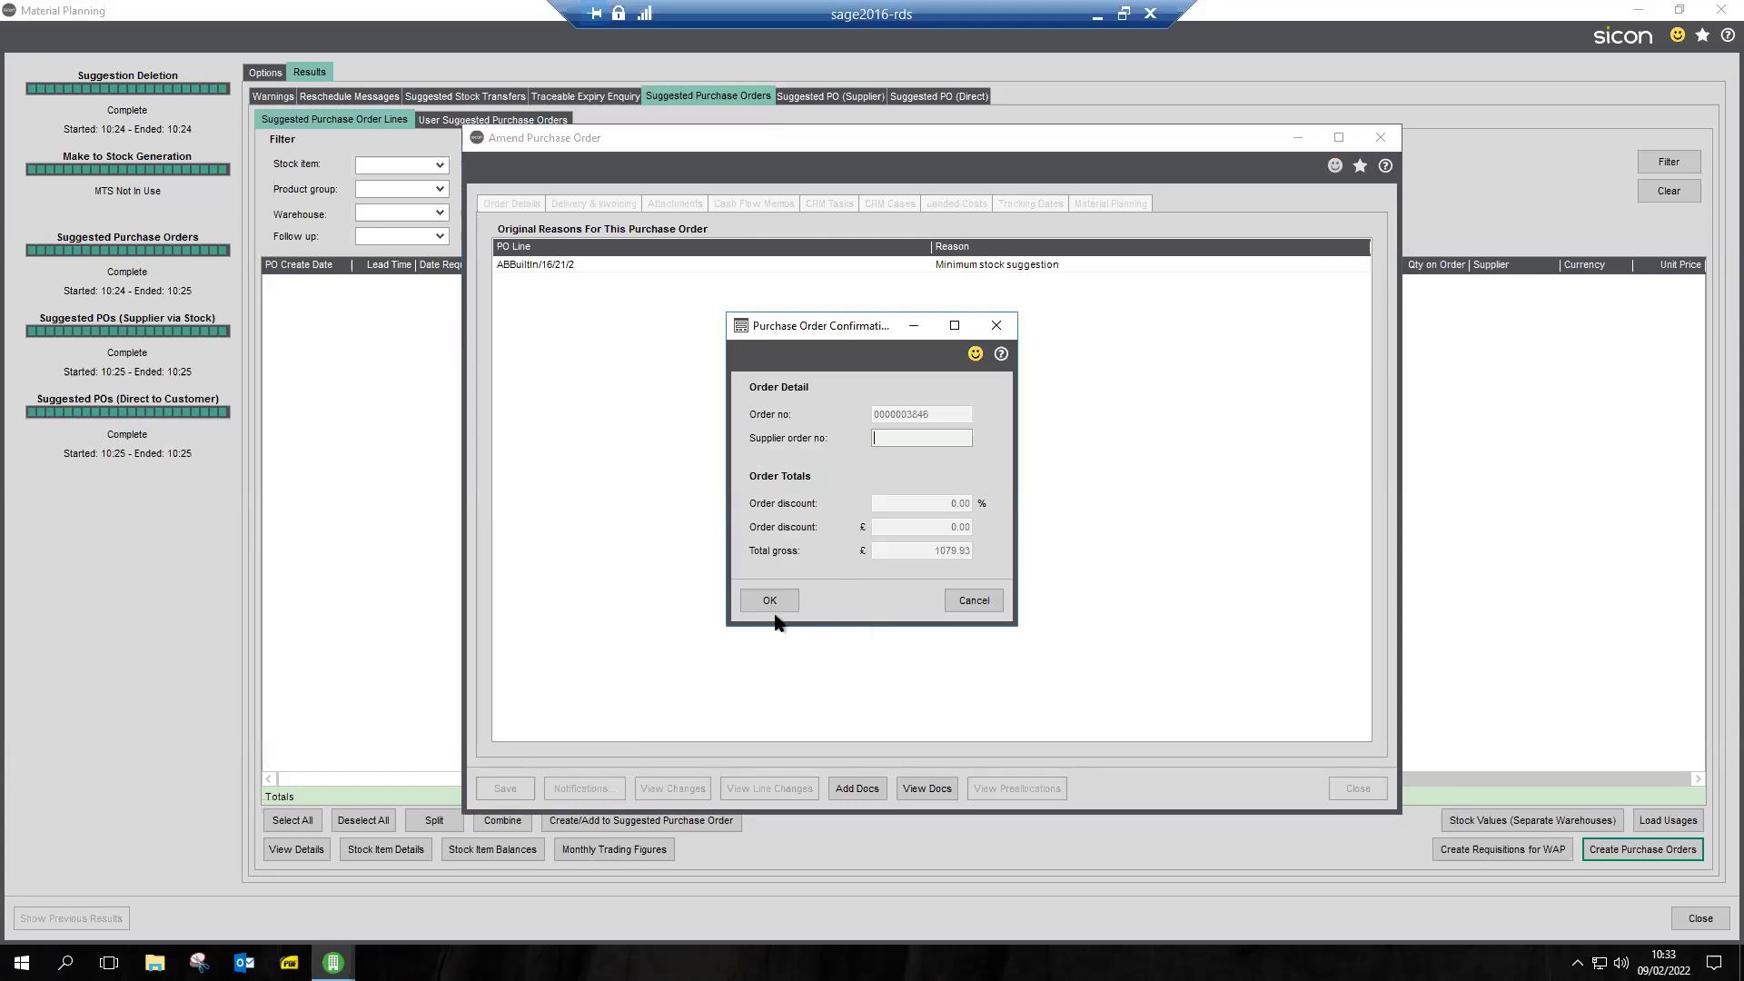
pyautogui.click(770, 601)
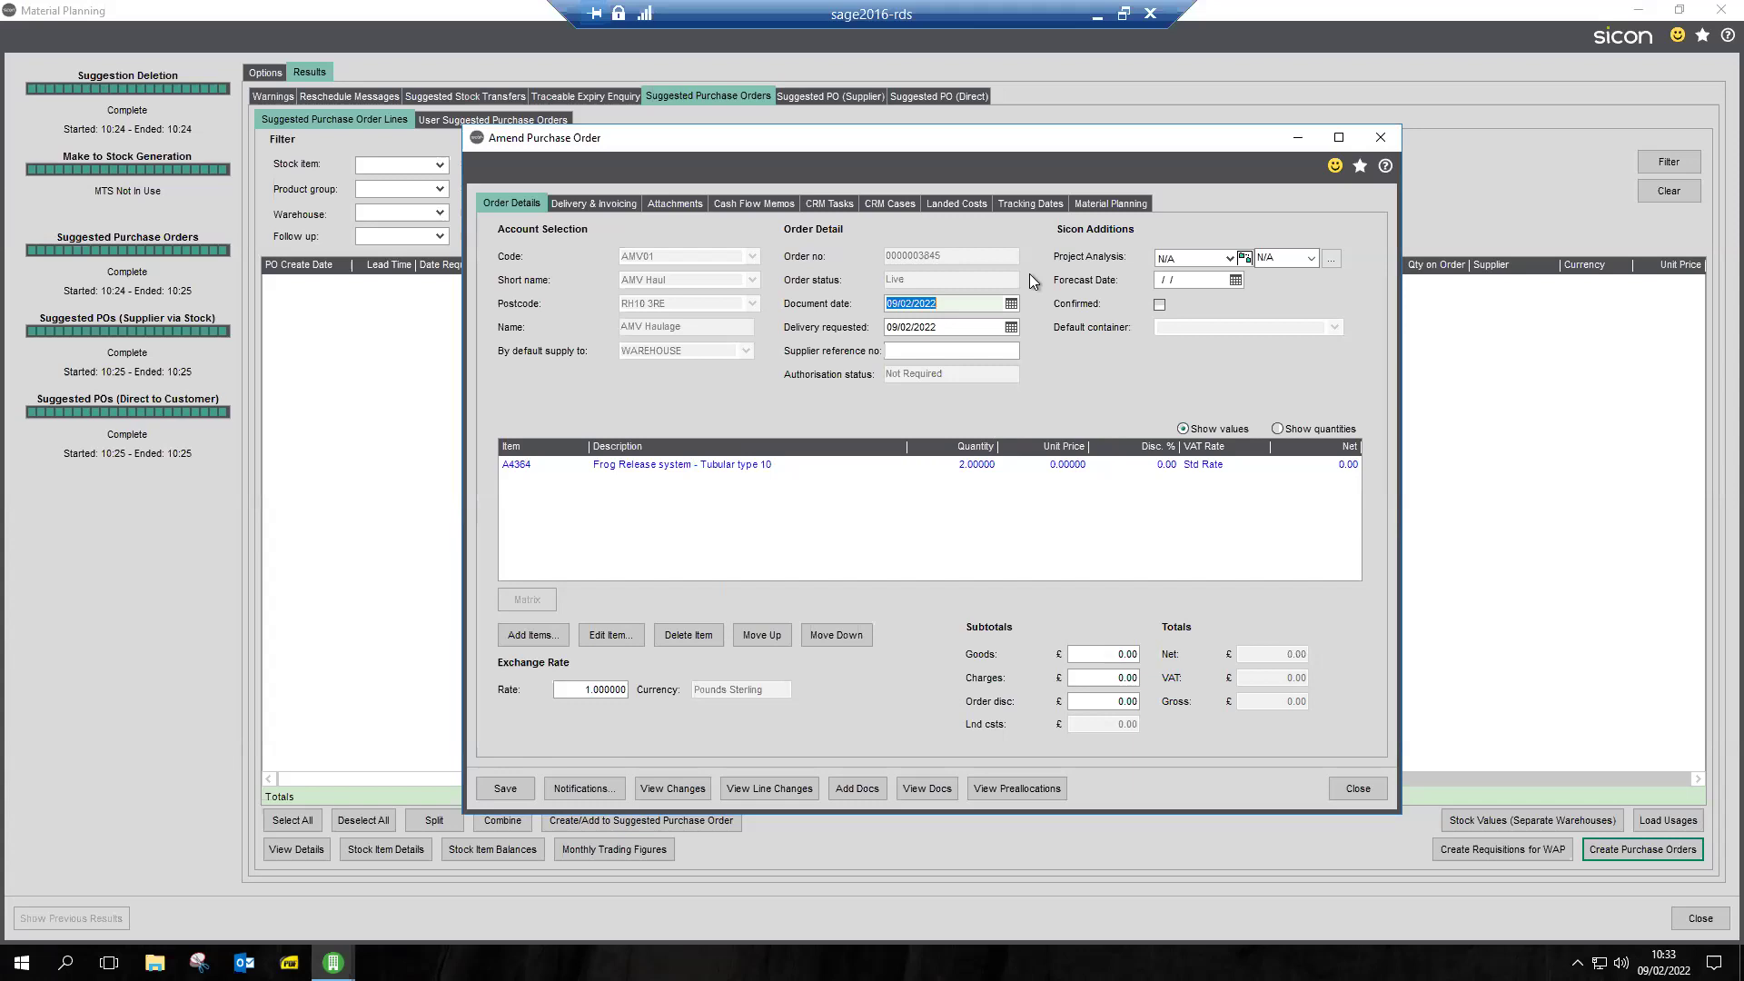
# Step: Check the material planning reason on the AMV Haulage purchase order for A4364, and save and confirm the order
pyautogui.click(1110, 203)
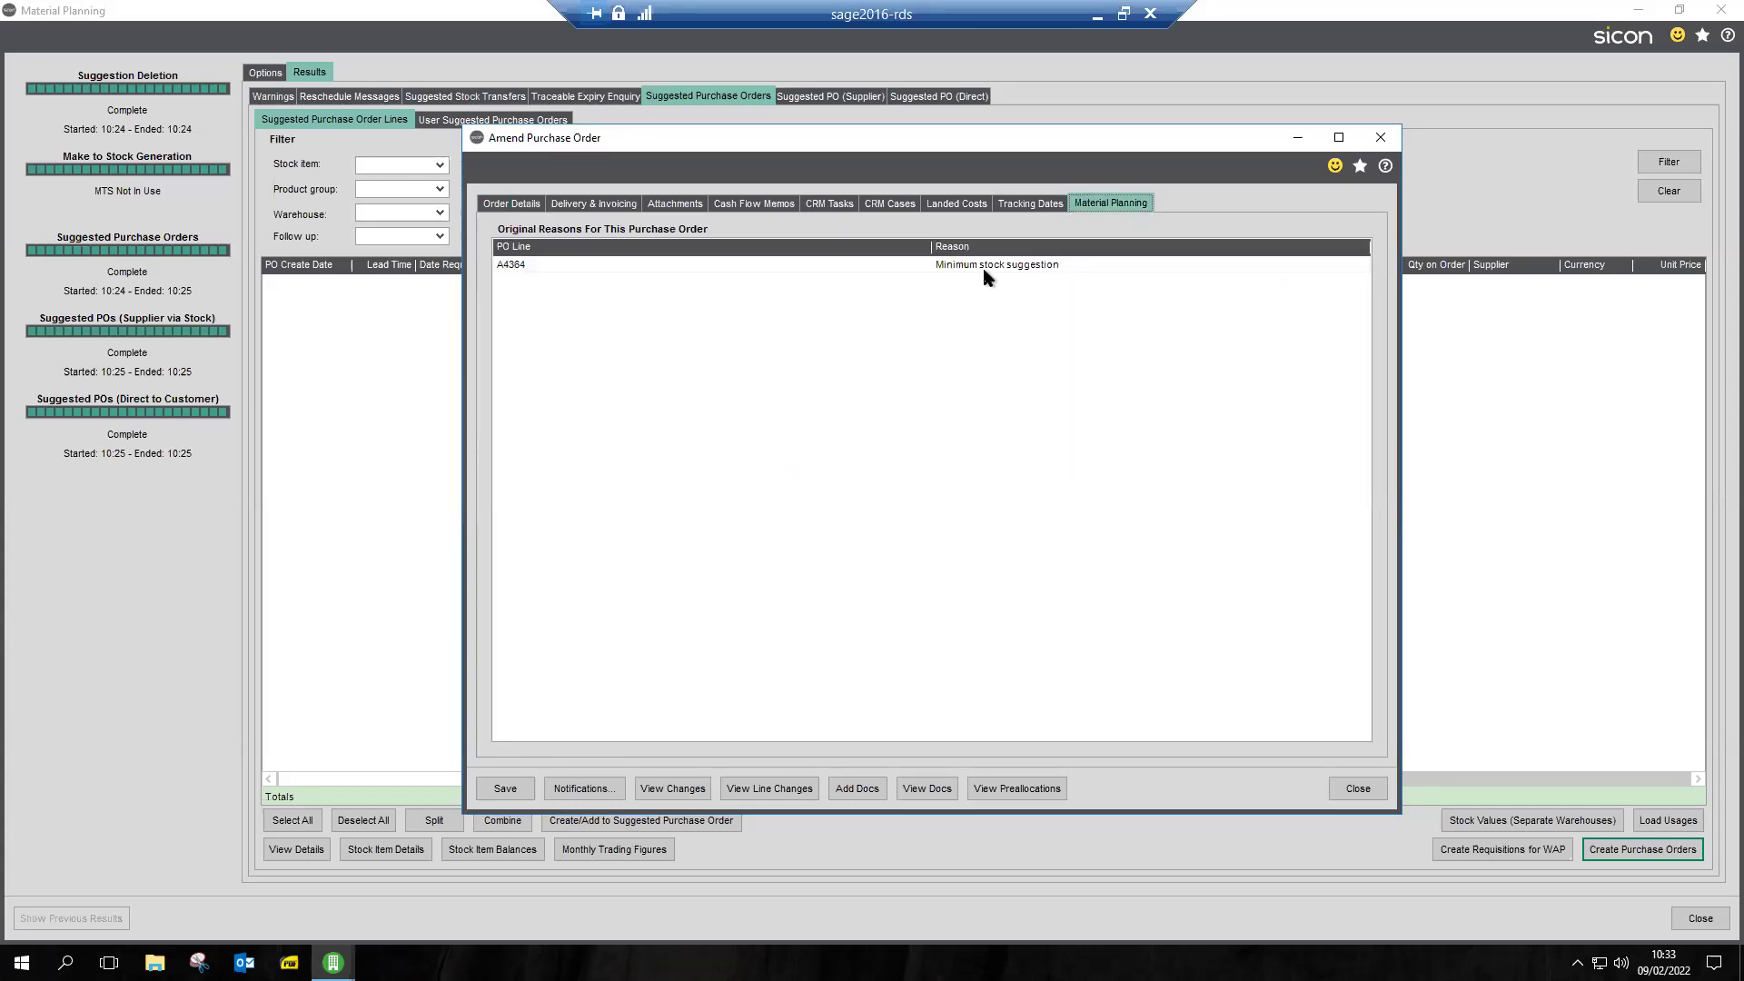
pyautogui.click(517, 788)
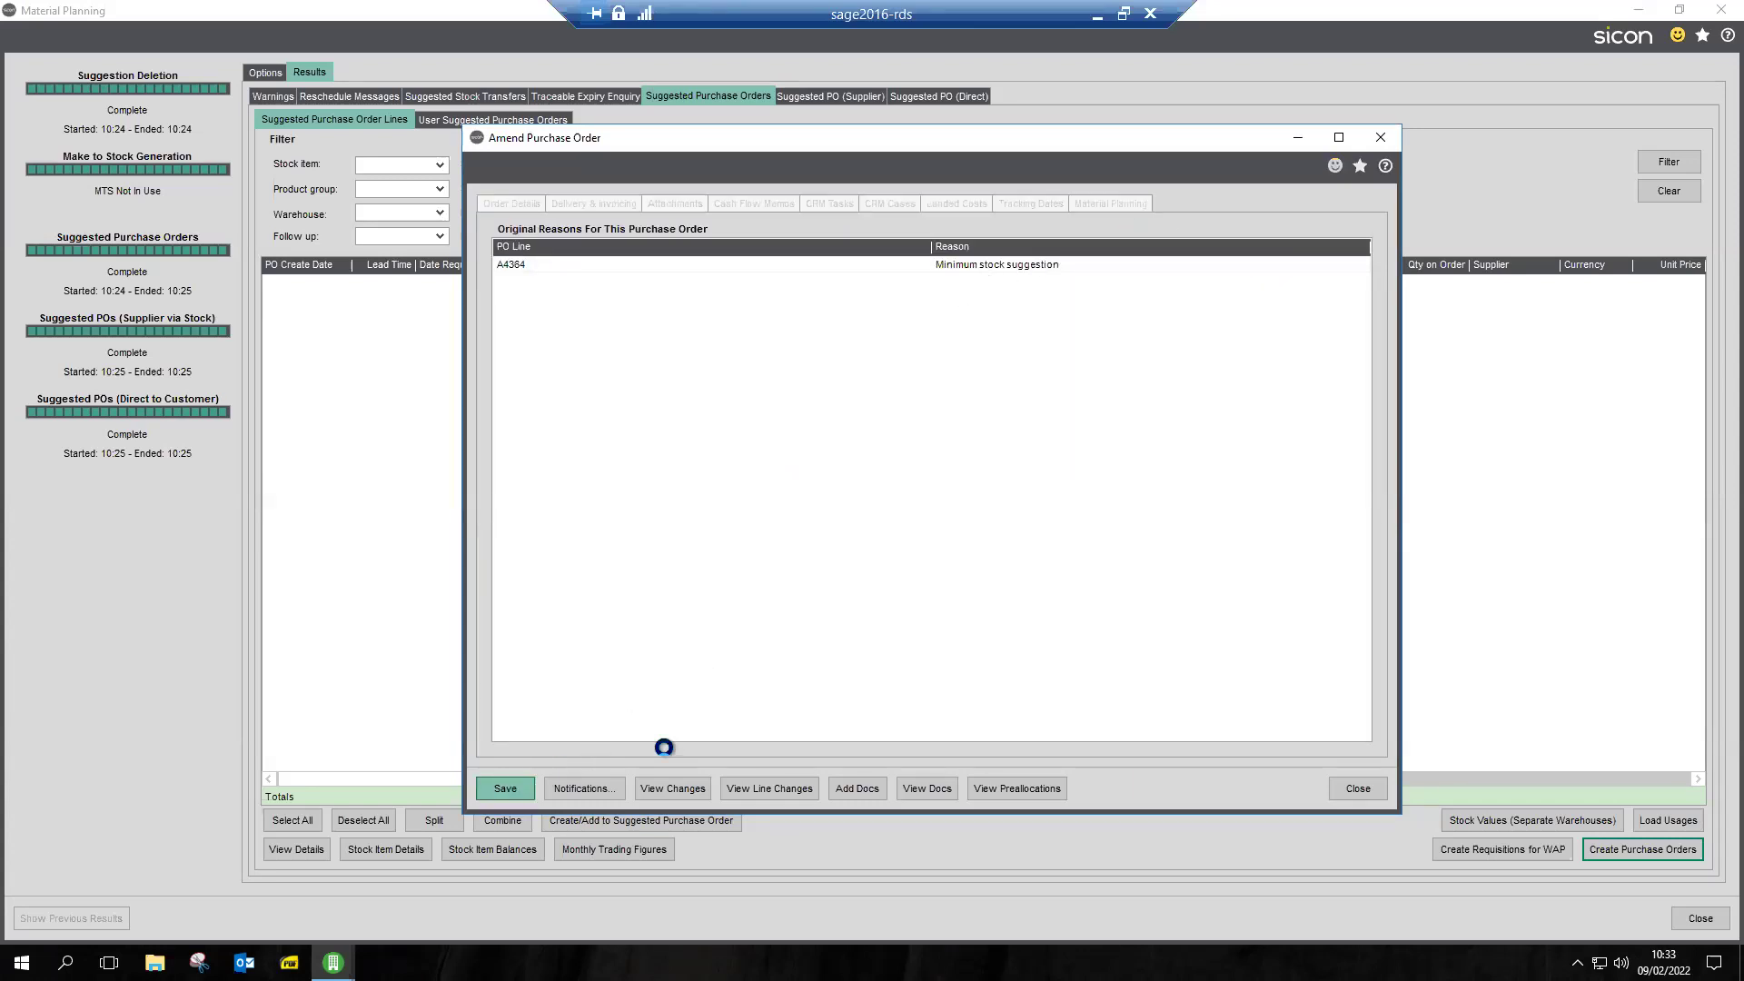
pyautogui.click(769, 600)
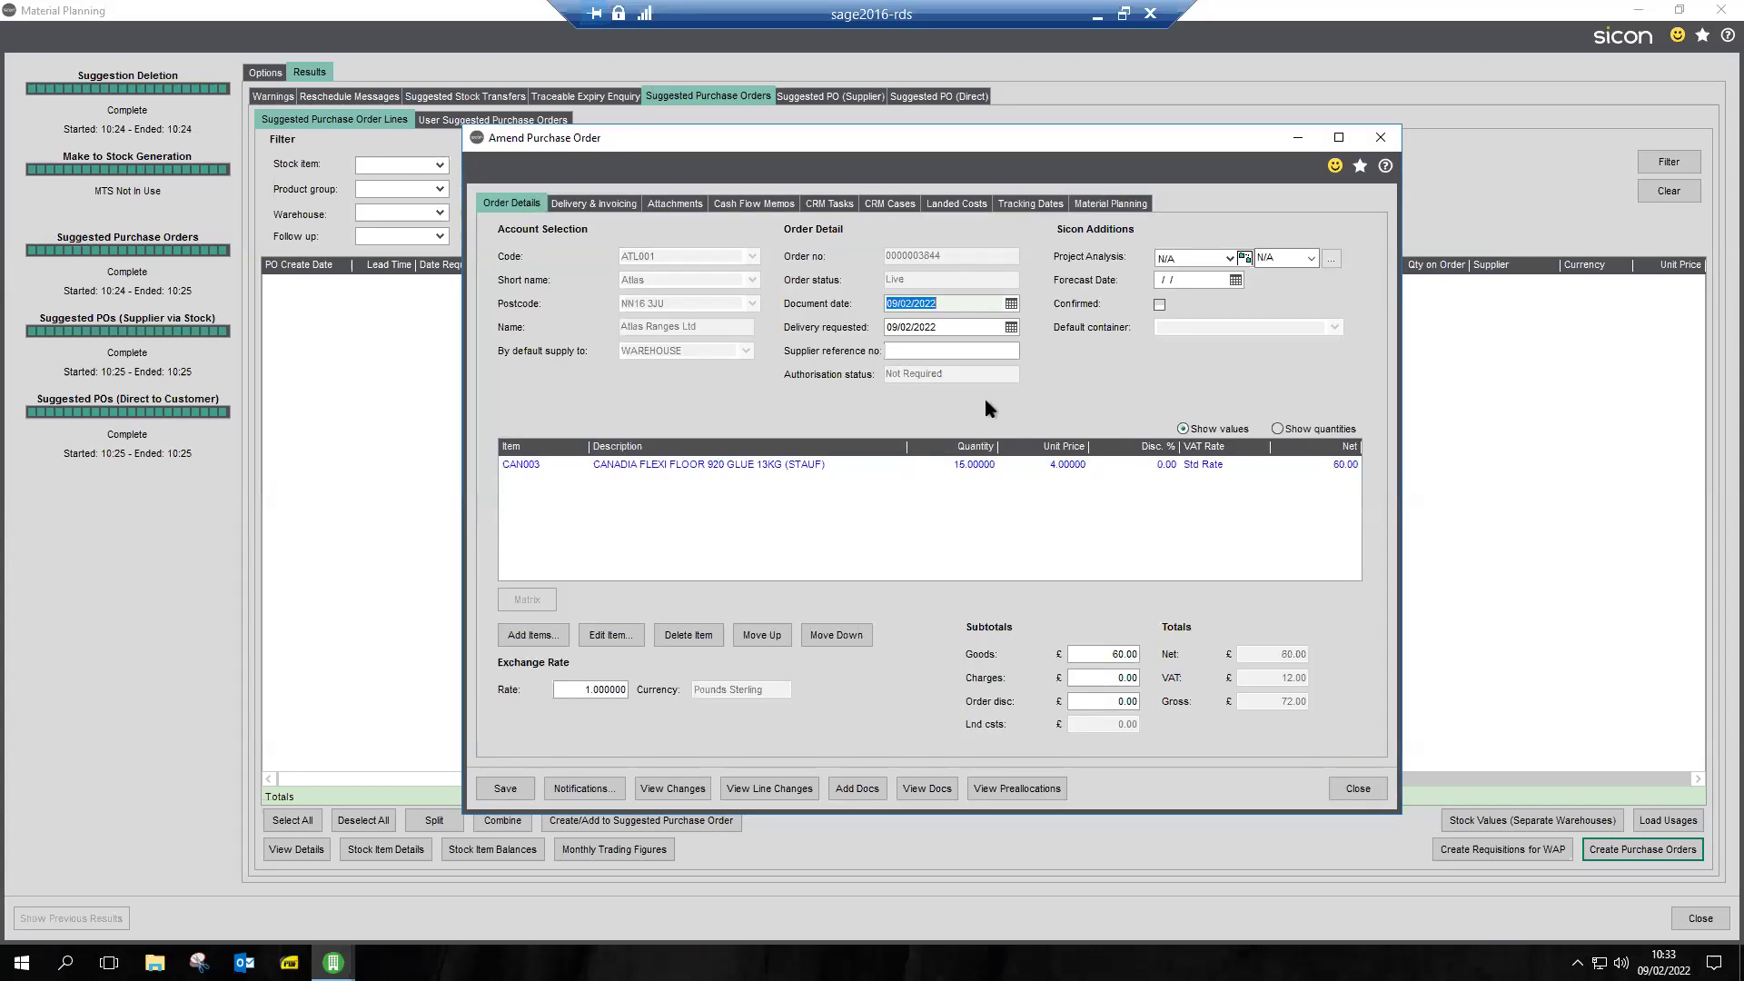
# Step: Check the material planning reason on the Atlas Ranges Ltd purchase order for CAN003, and save and confirm the order
pyautogui.click(1110, 204)
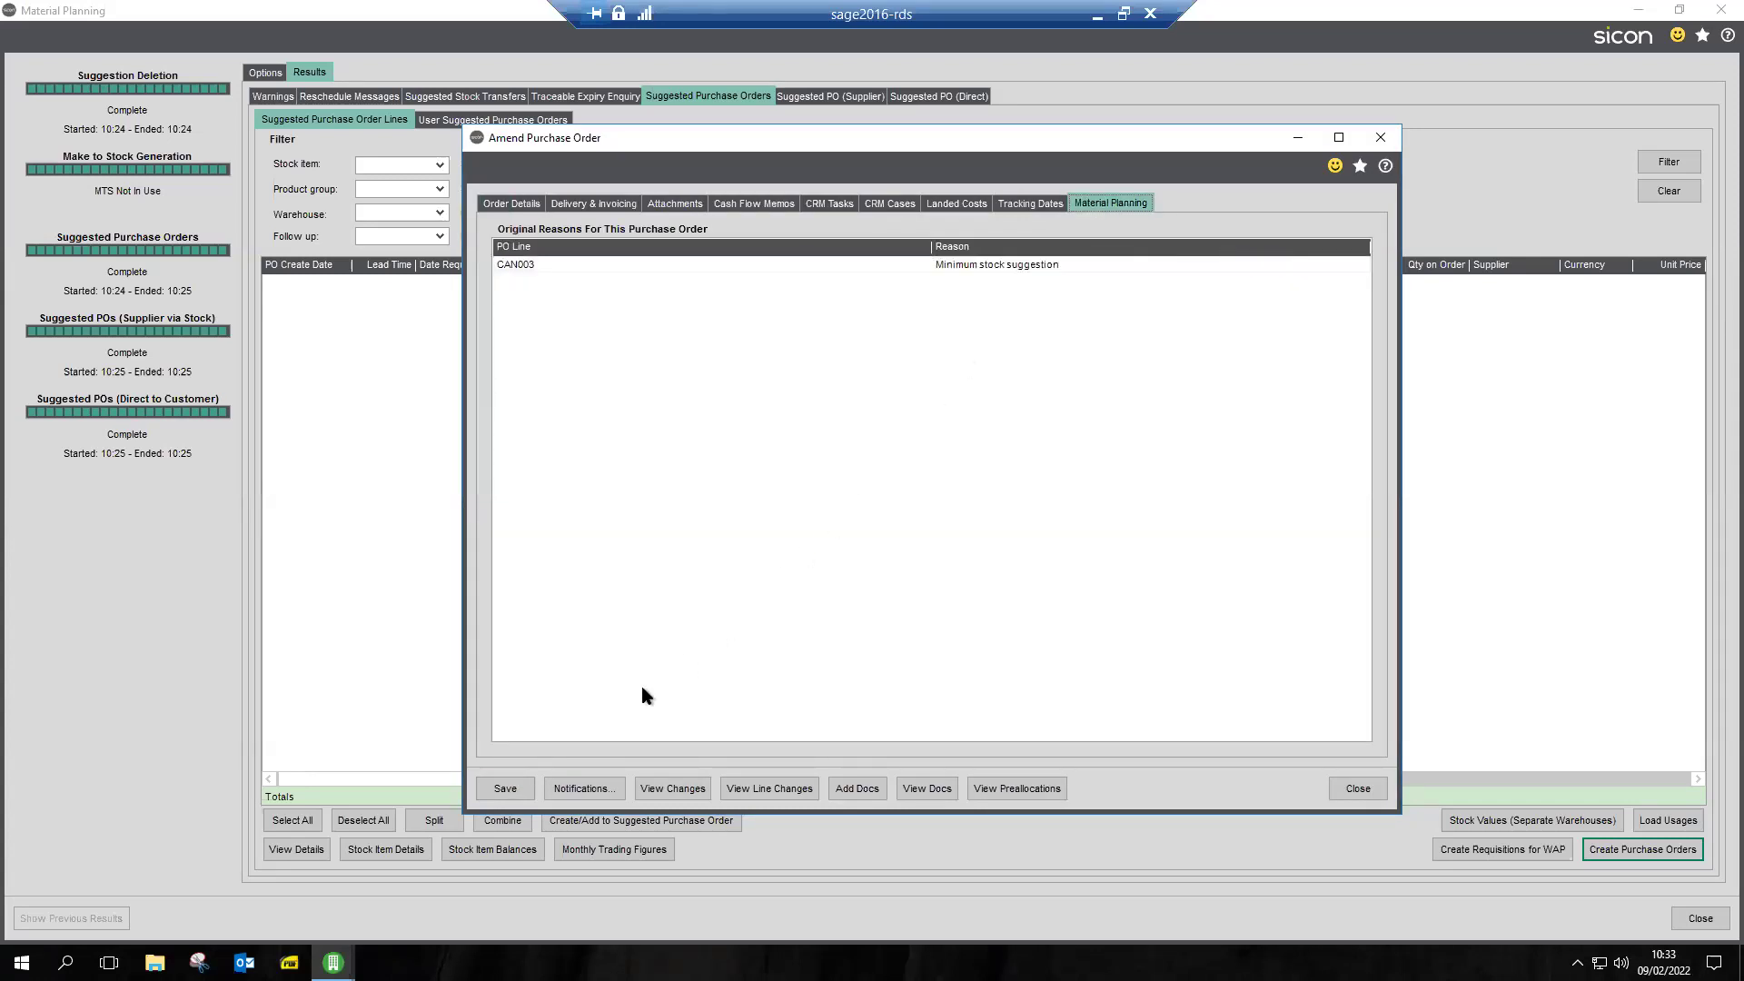
pyautogui.click(514, 791)
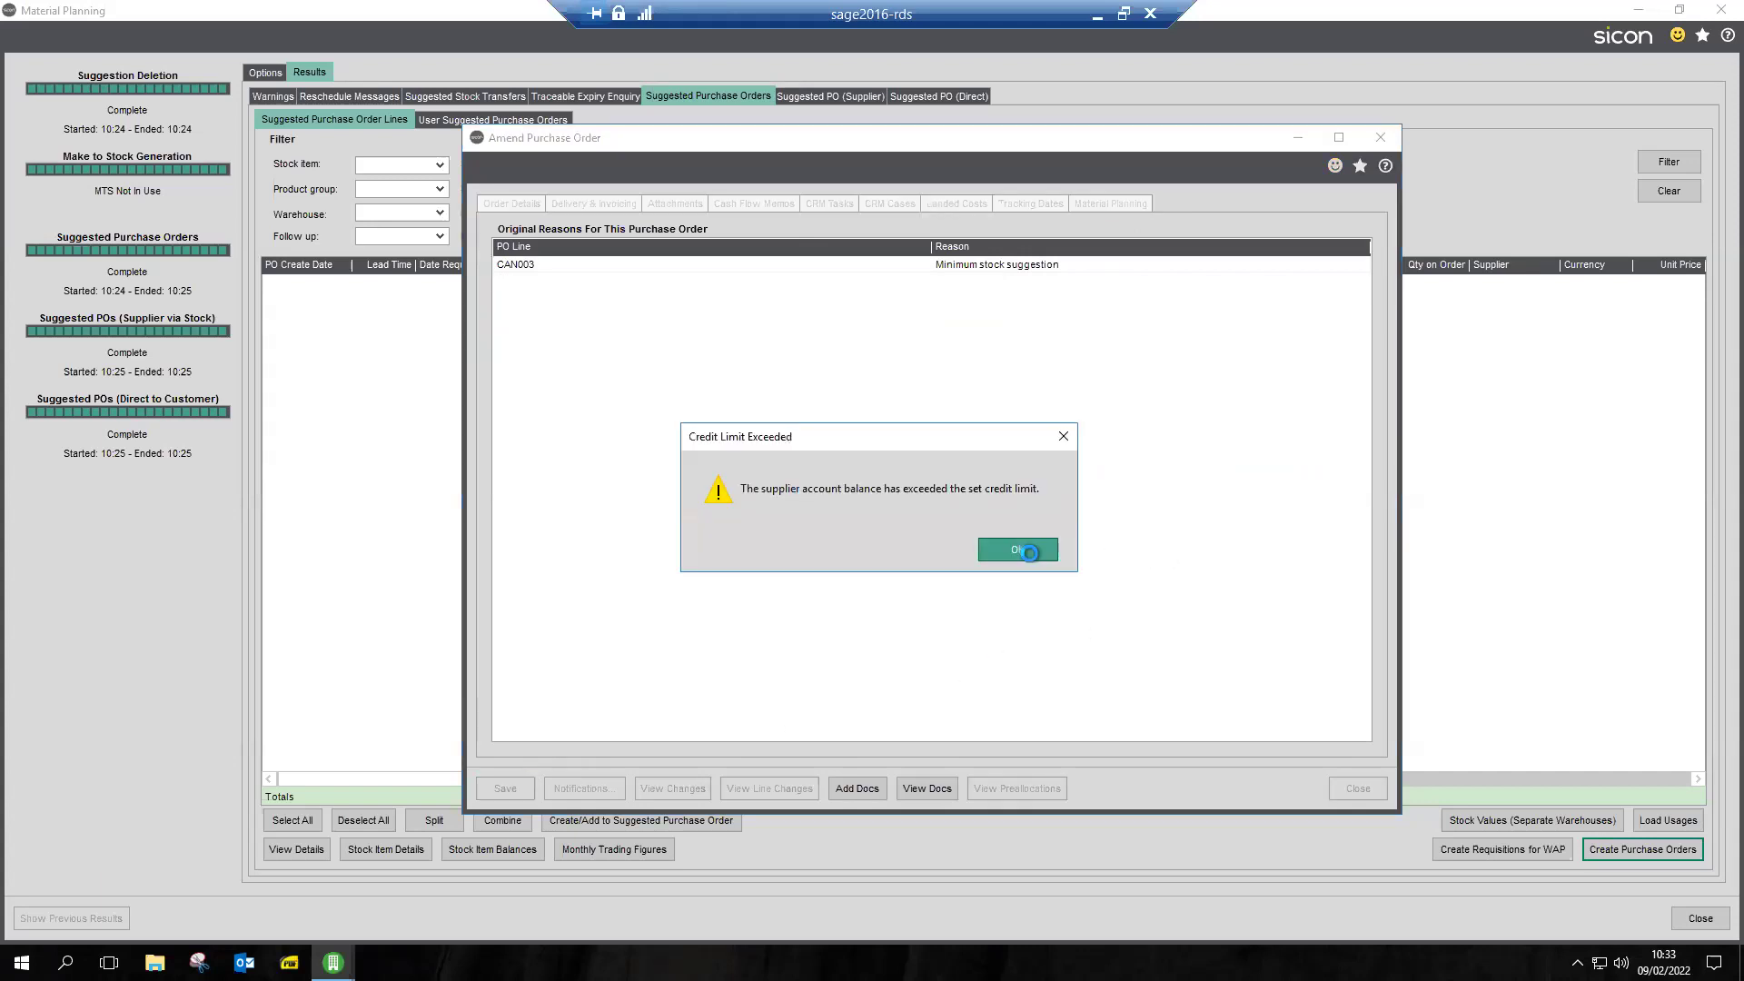
pyautogui.click(1034, 556)
pyautogui.click(770, 599)
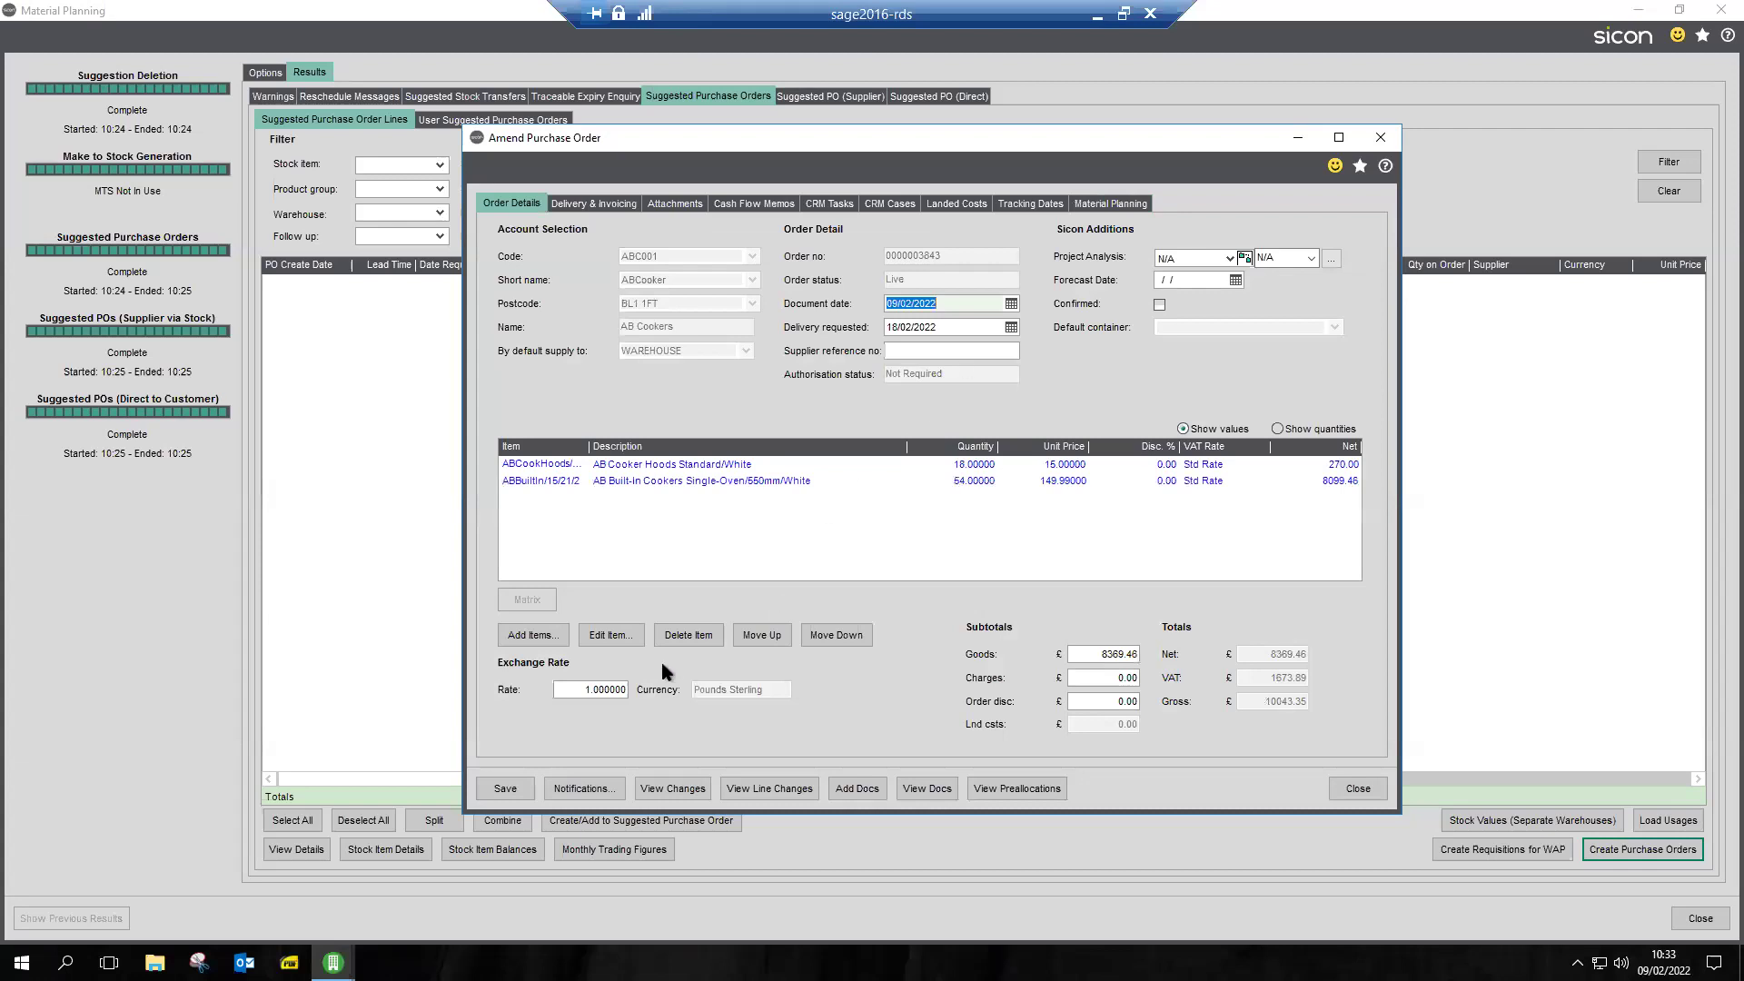
# Step: Check the material planning reasons on the AB Cookers order for cooker hoods and built-in cookers, and save and confirm the order
pyautogui.click(1110, 204)
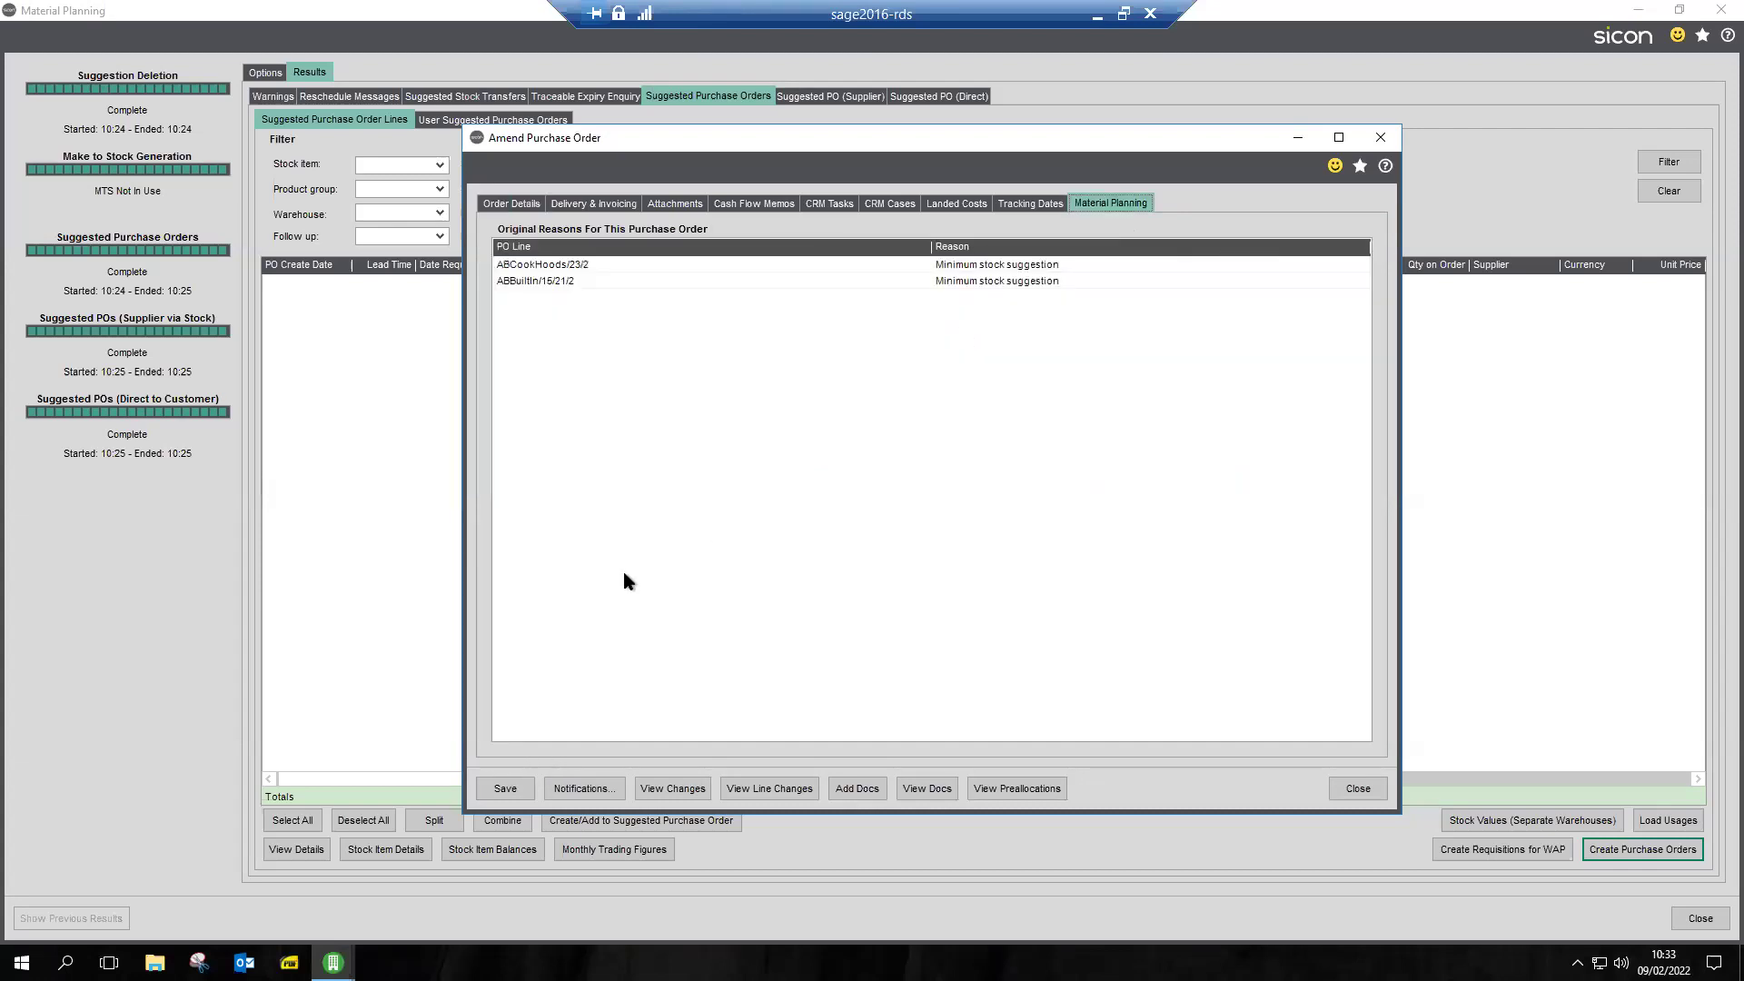
pyautogui.click(524, 788)
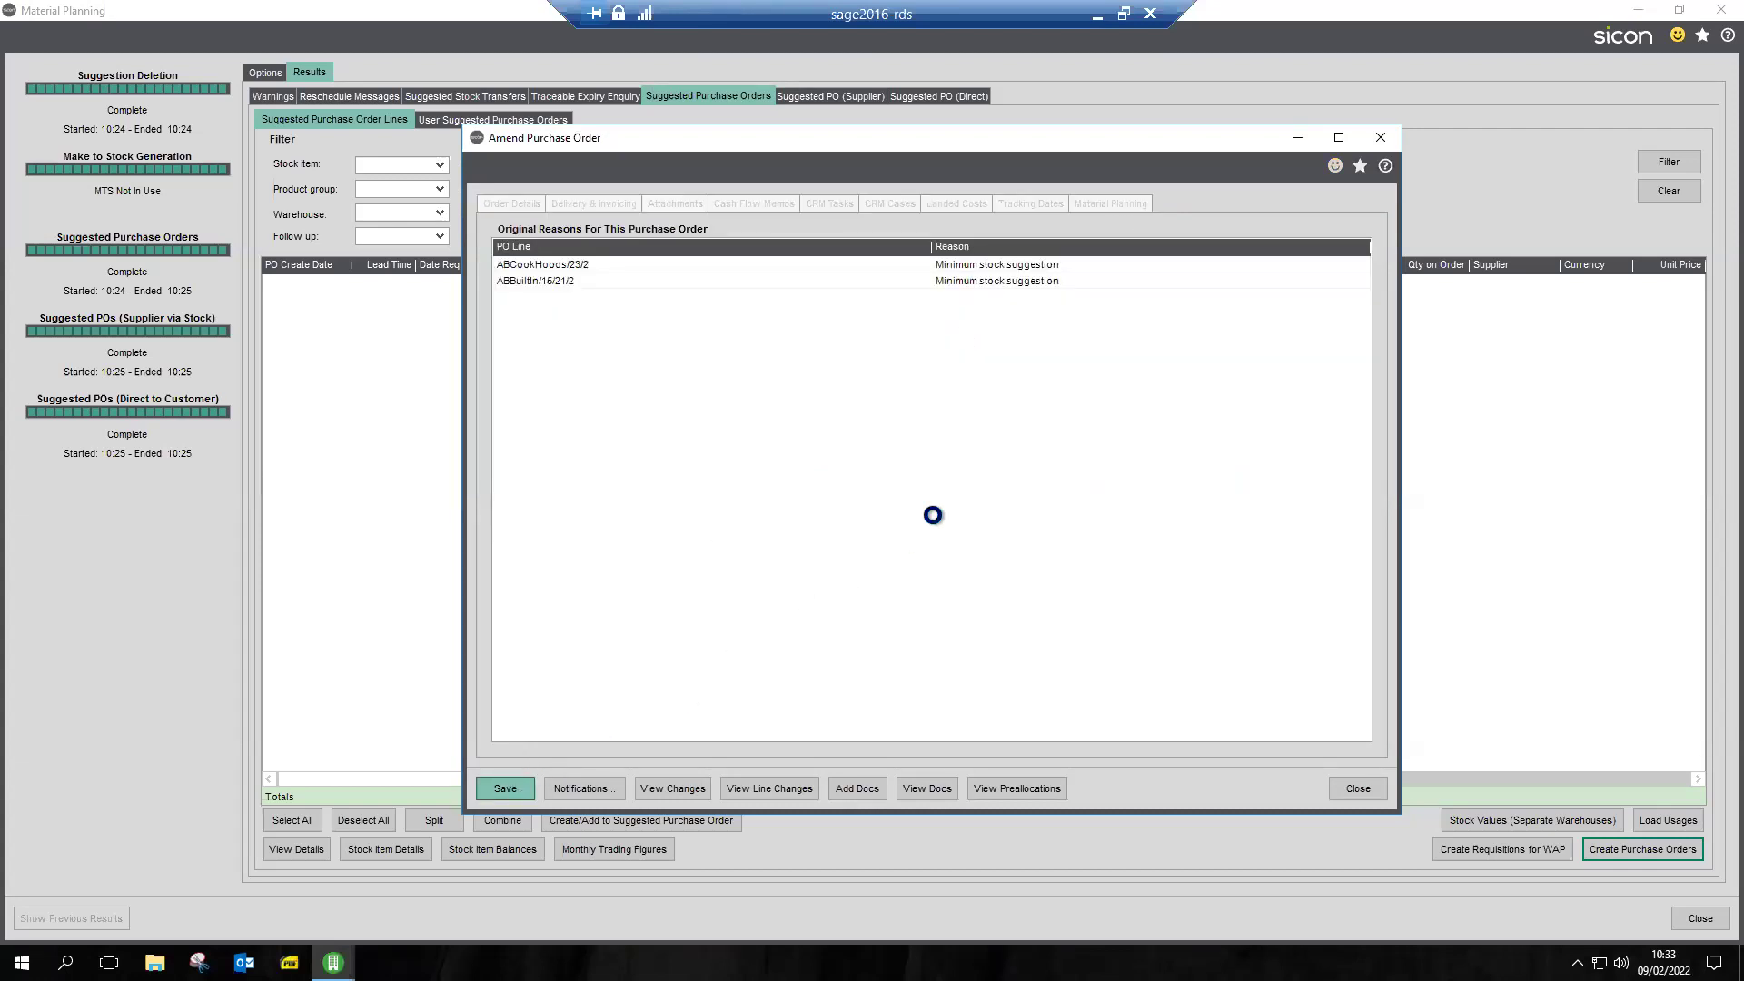
pyautogui.click(772, 602)
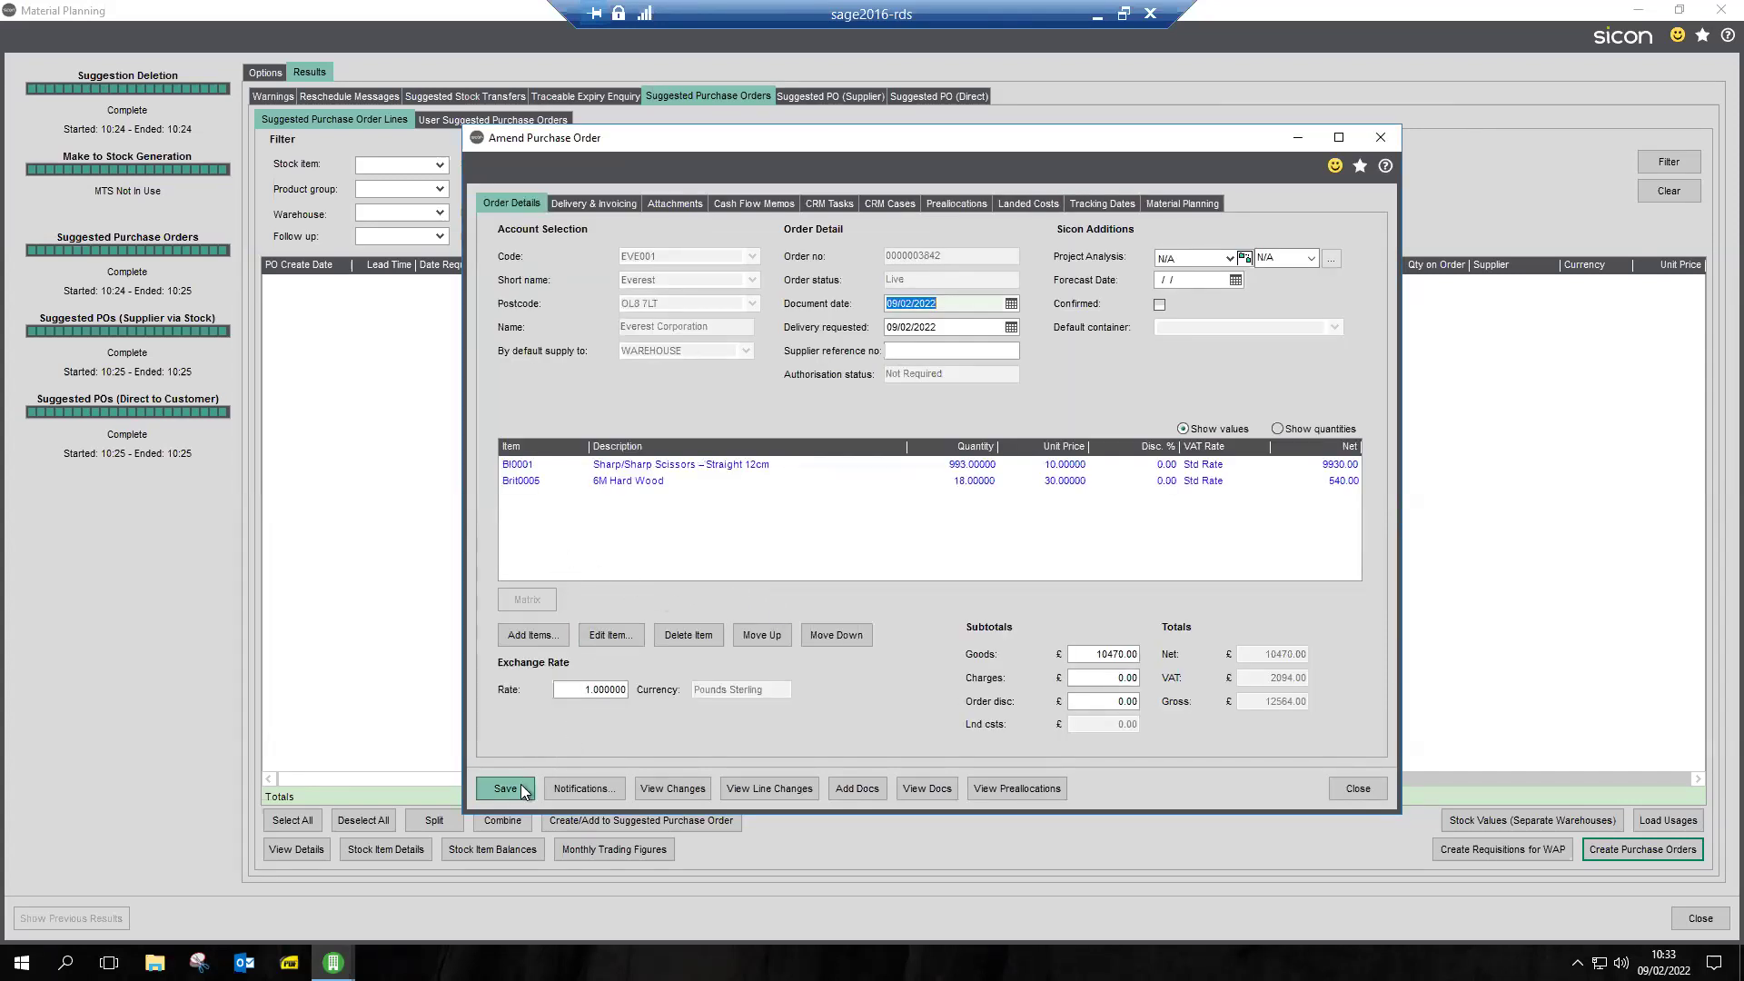
# Step: Save and confirm the Everest Corporation purchase order for the straight 12cm scissors and 6M Hard Wood, accepting the supplier notice
pyautogui.click(524, 788)
pyautogui.click(1001, 554)
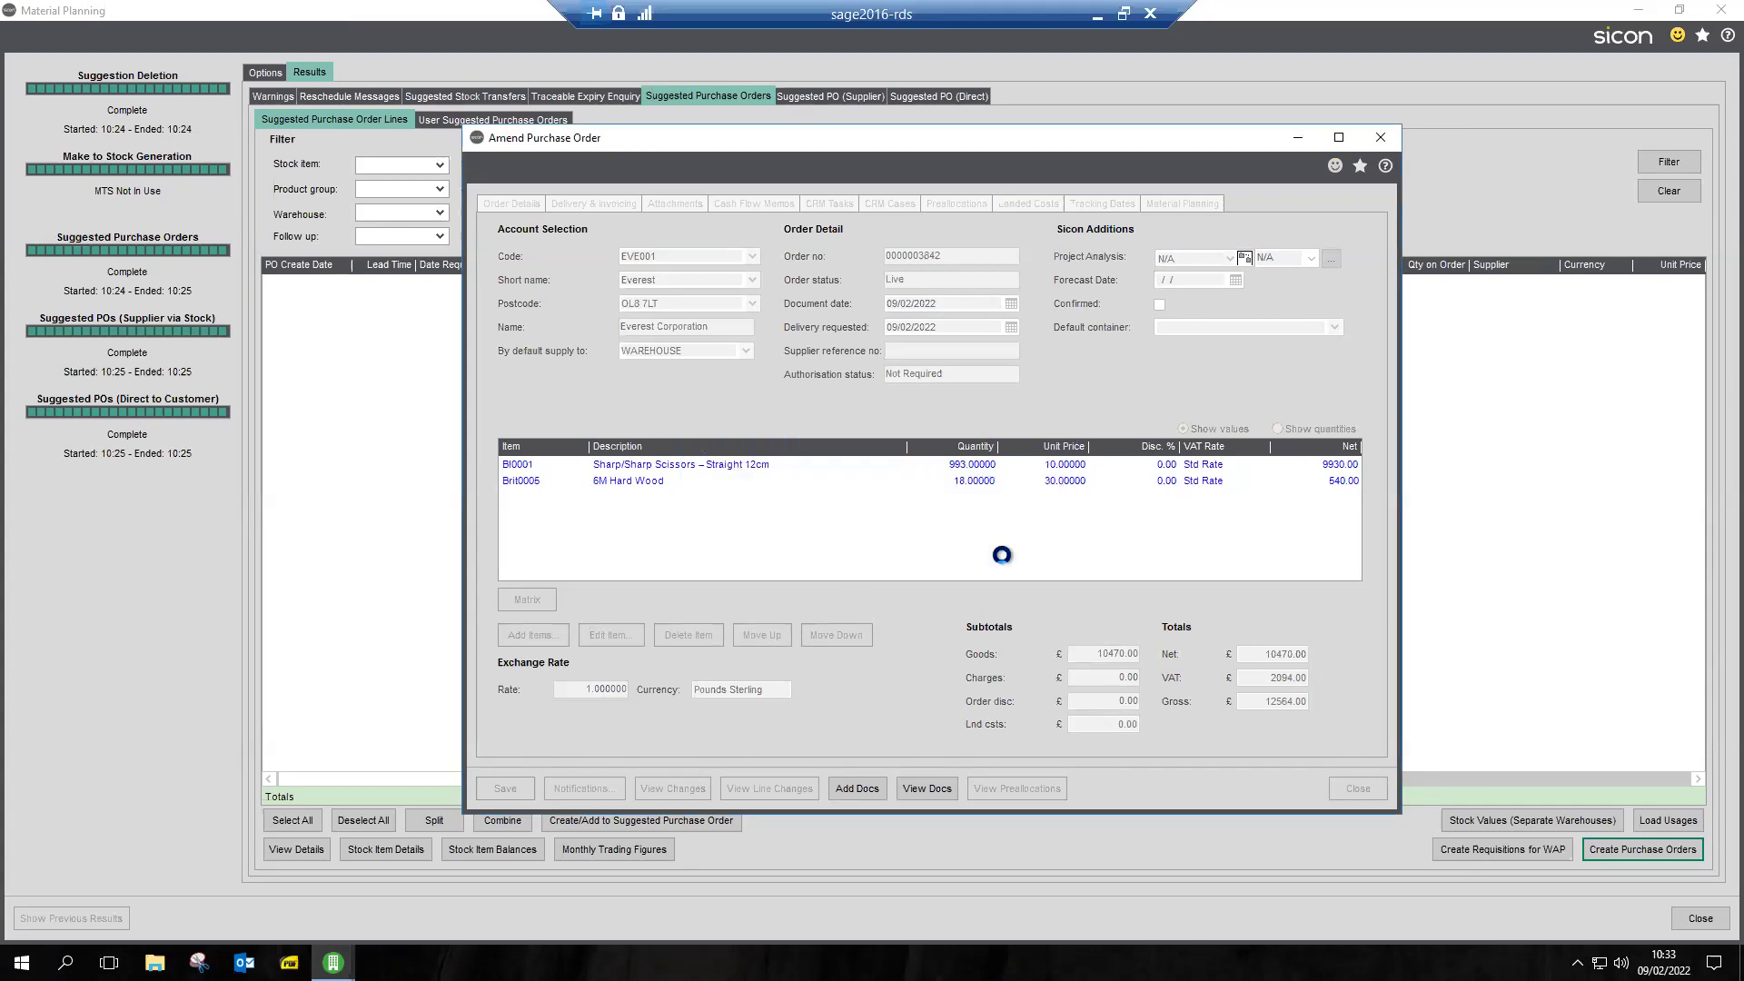
pyautogui.click(794, 603)
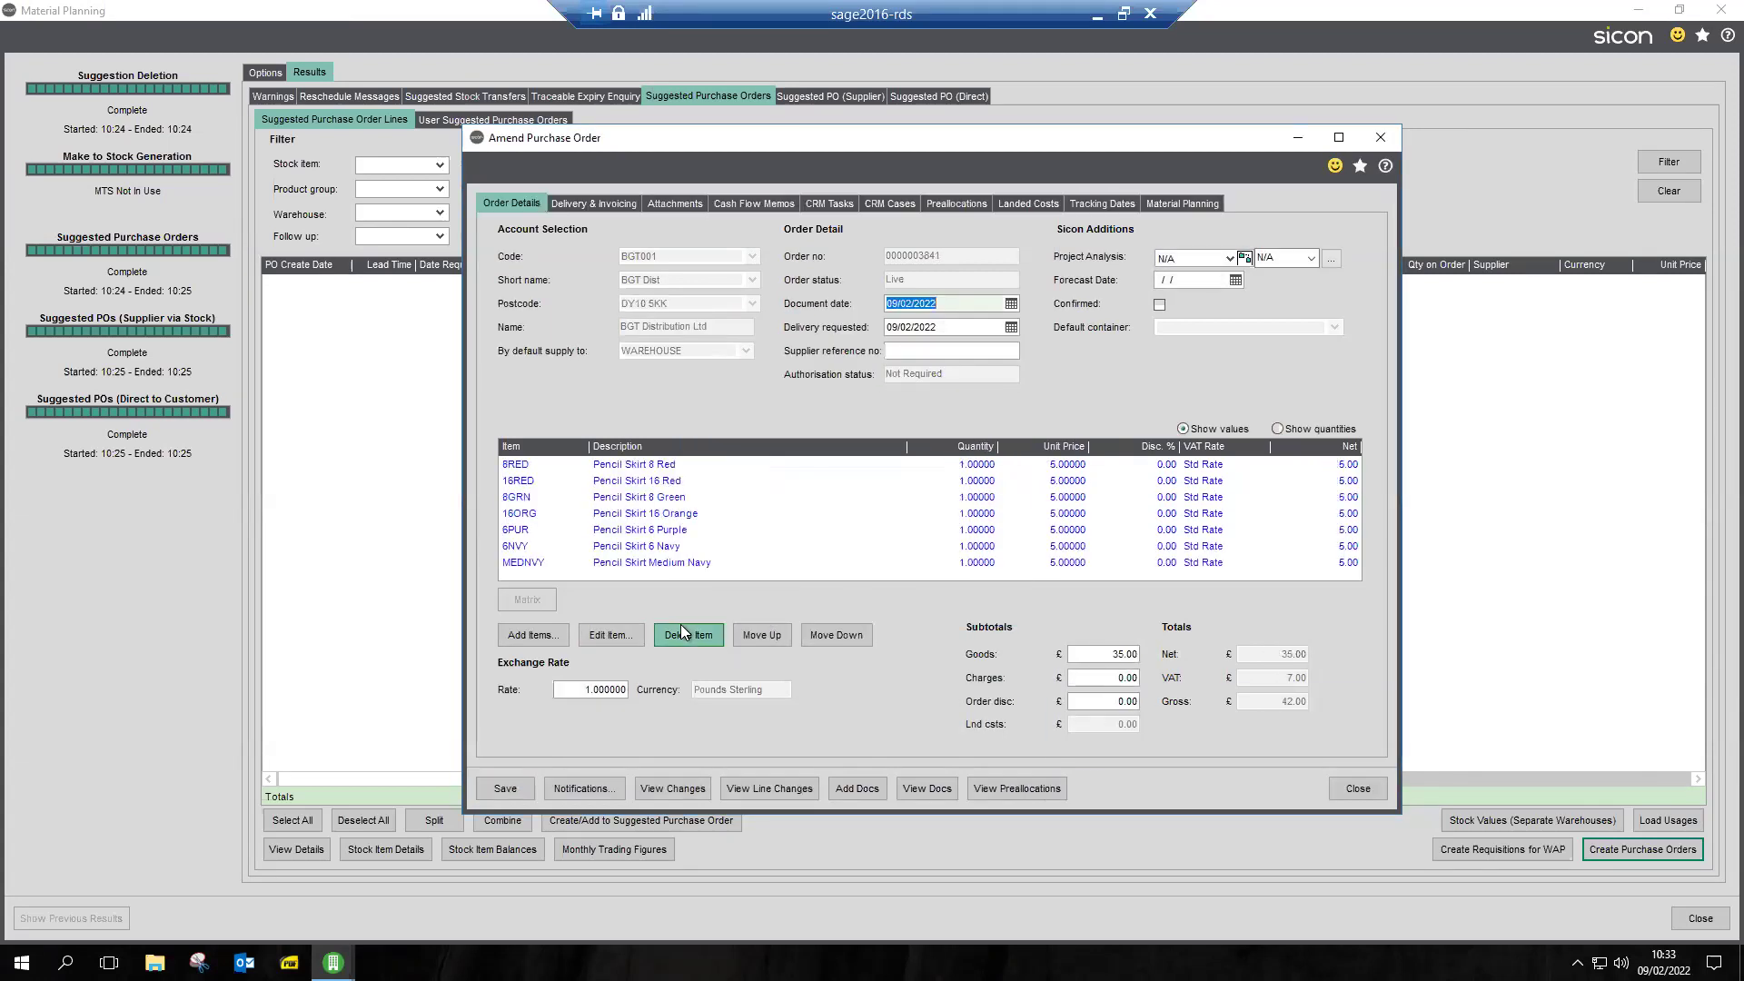
# Step: Check the material planning reasons and preallocations on the BGT Distribution Ltd pencil skirt order, and save and confirm the order
pyautogui.click(1167, 206)
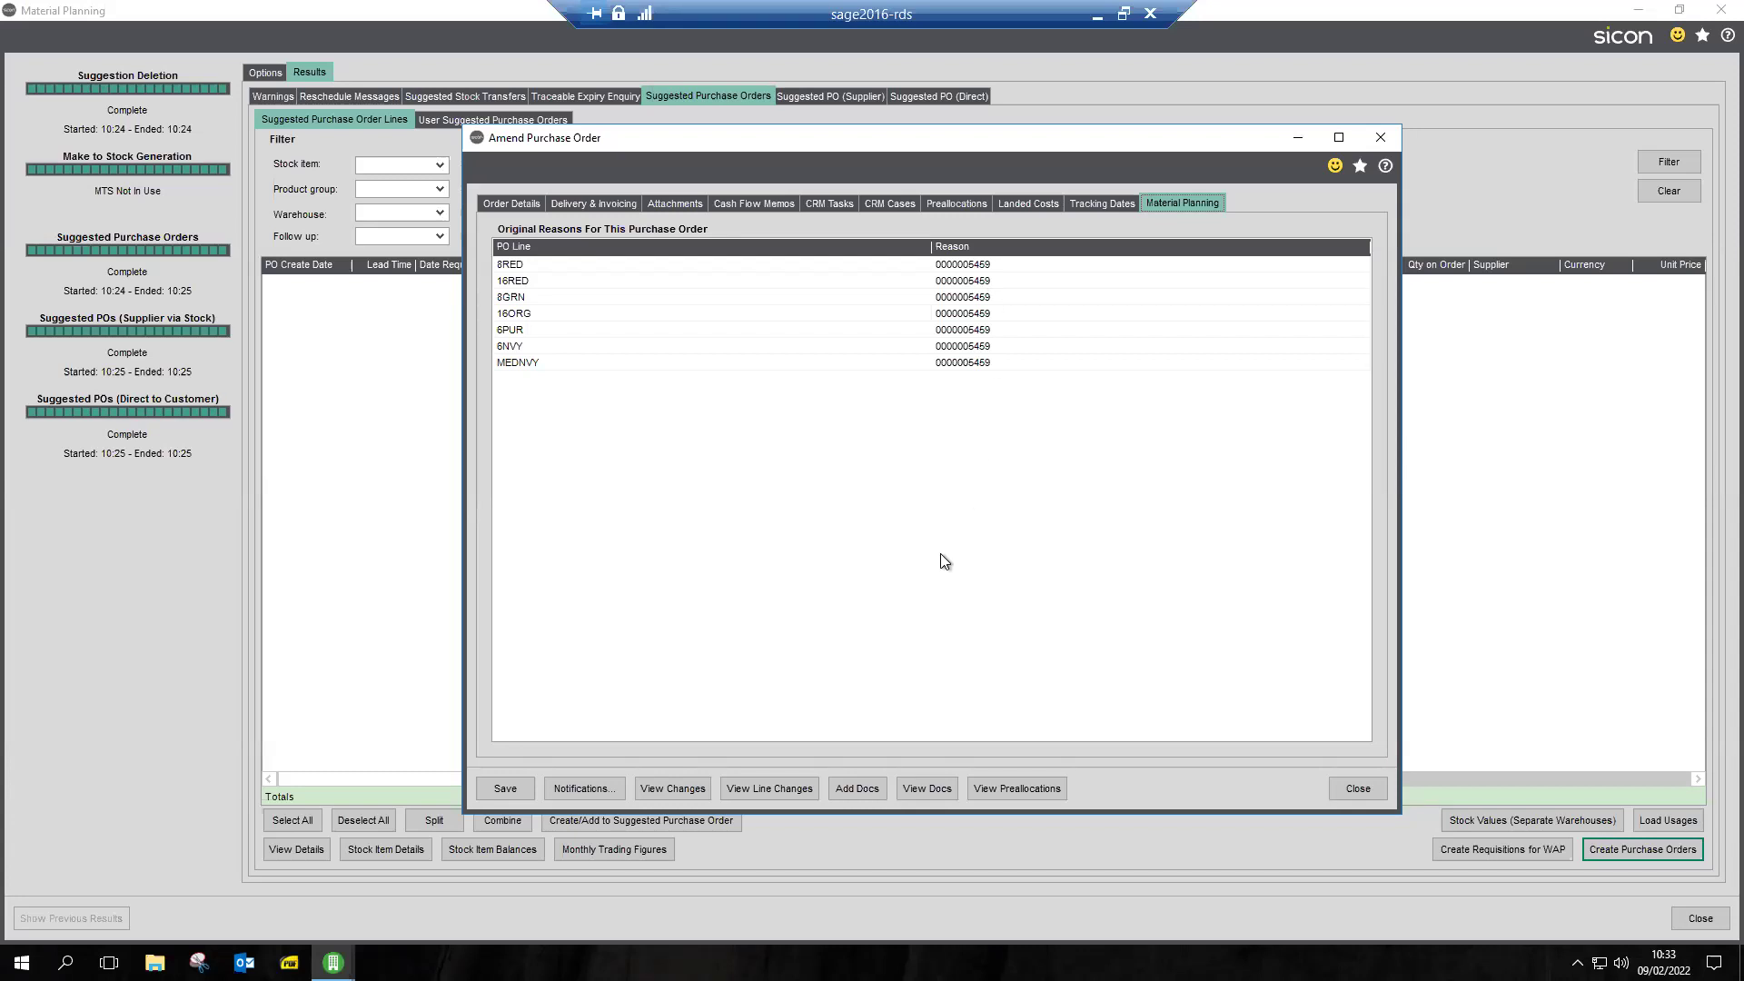
pyautogui.click(1001, 787)
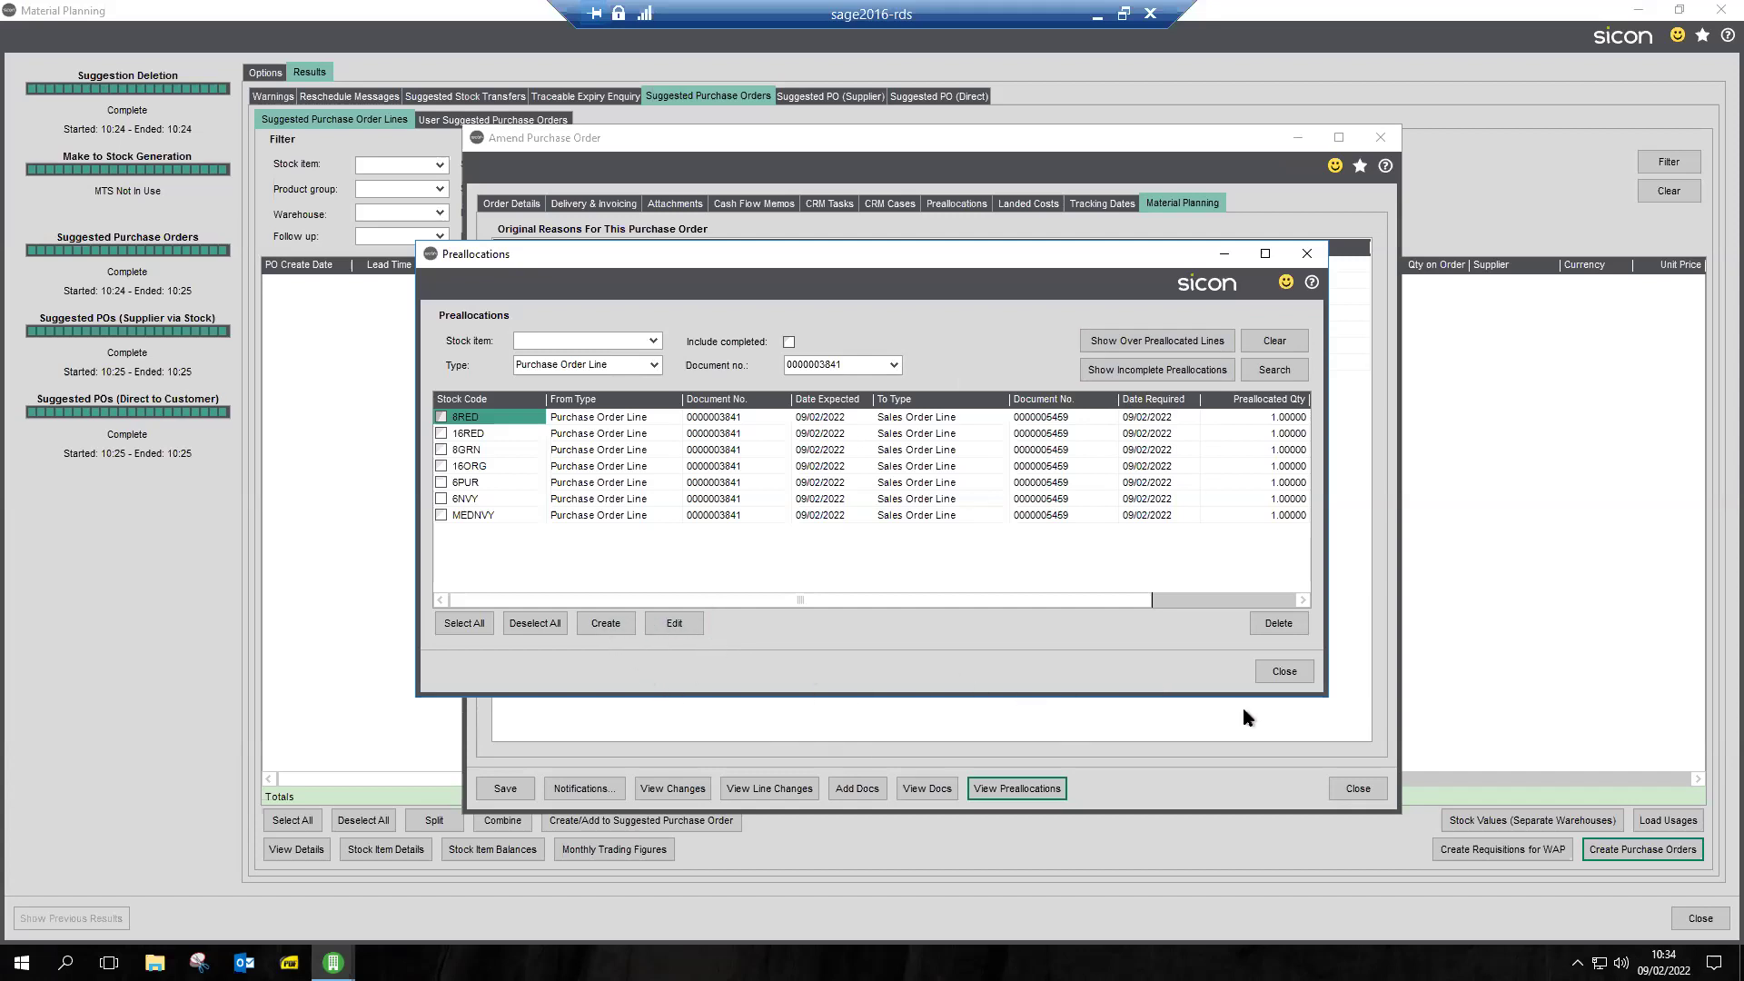
pyautogui.click(1284, 671)
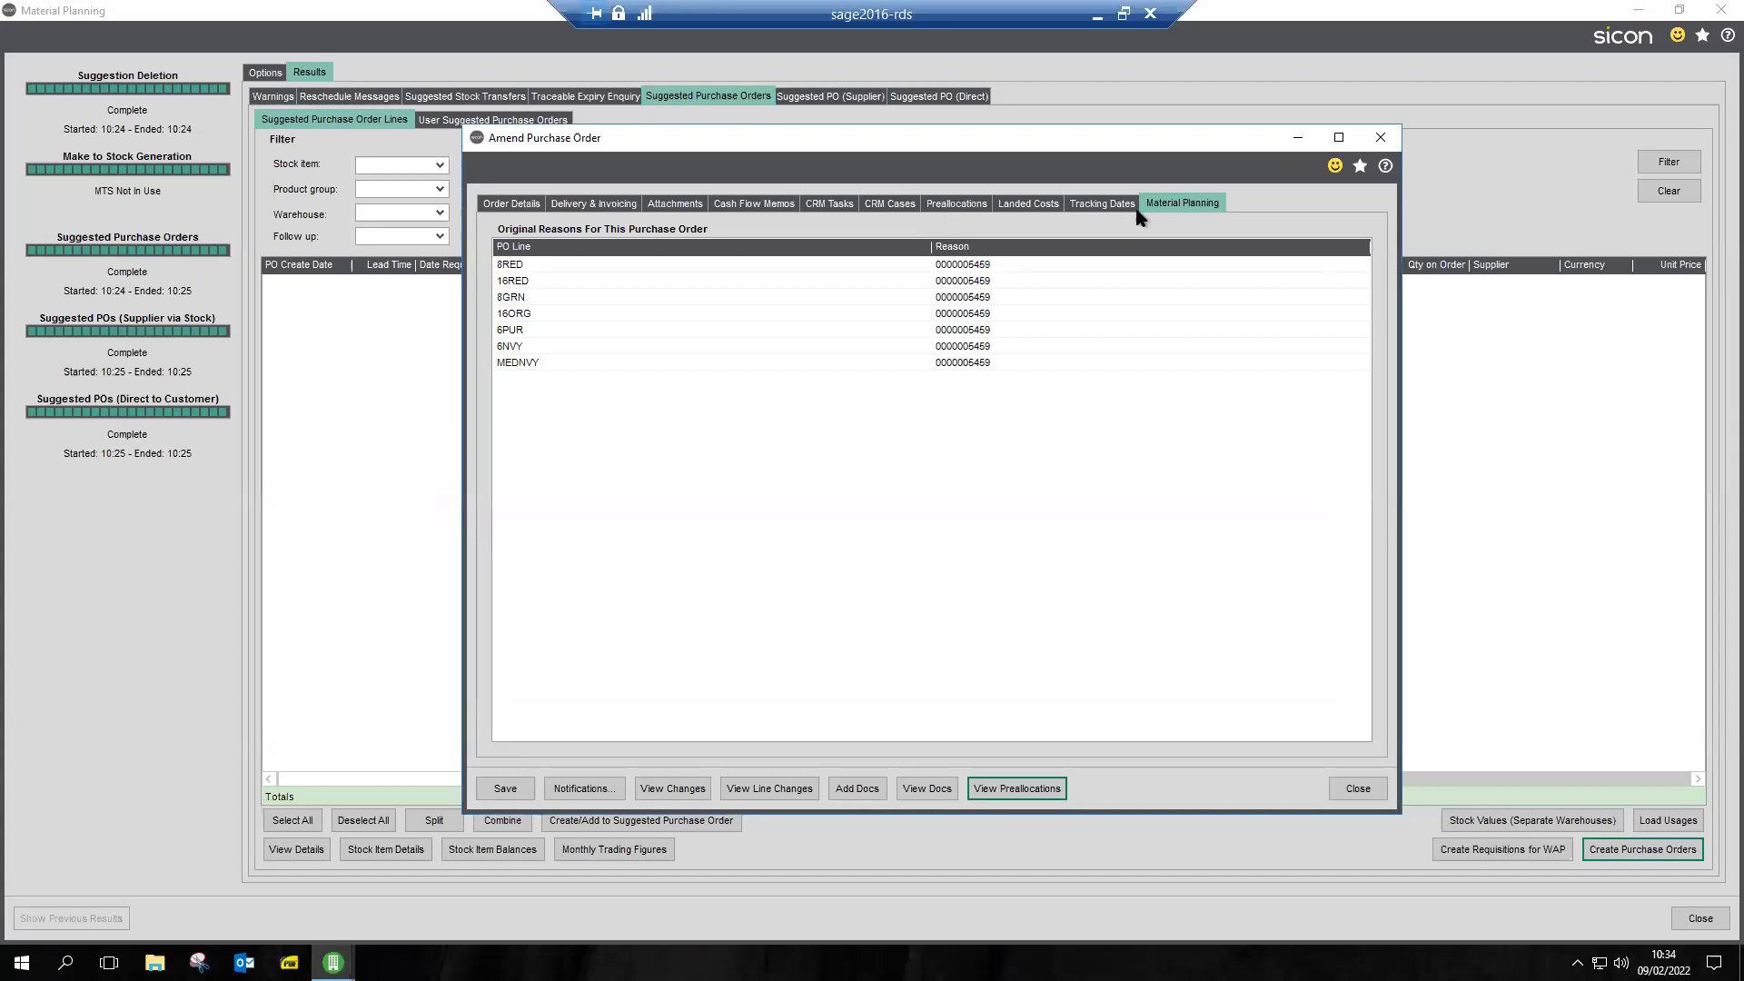
pyautogui.click(506, 789)
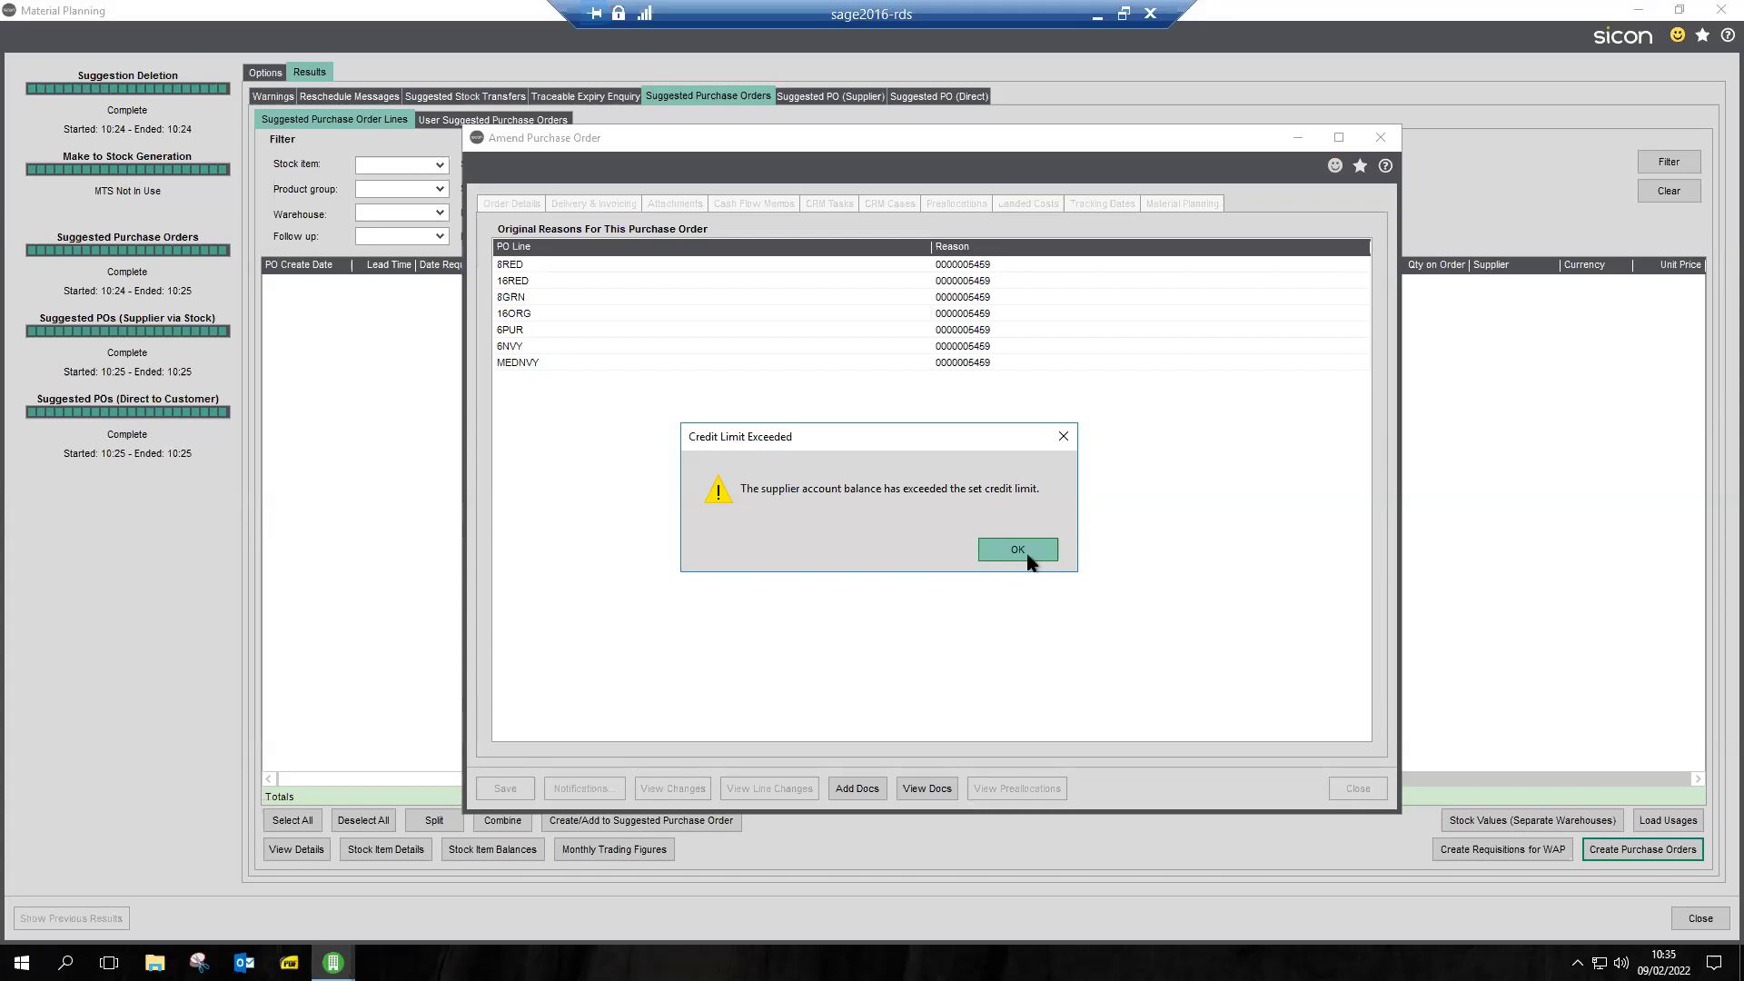
pyautogui.click(1019, 550)
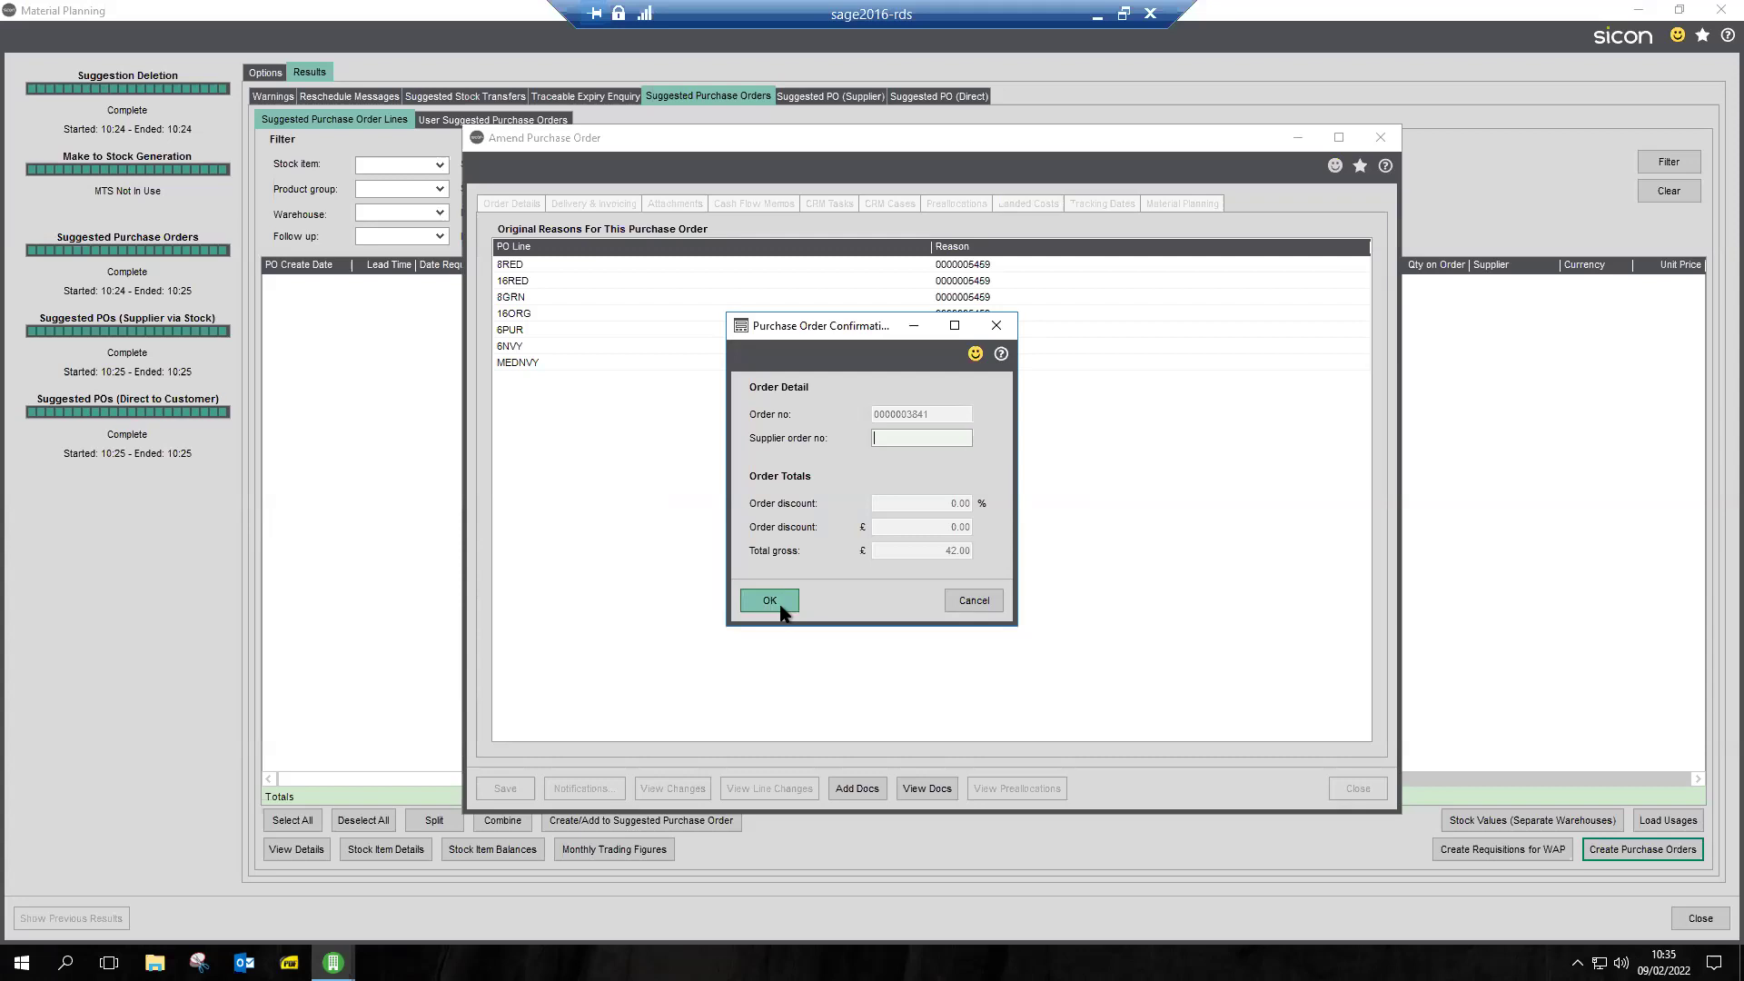
pyautogui.click(770, 601)
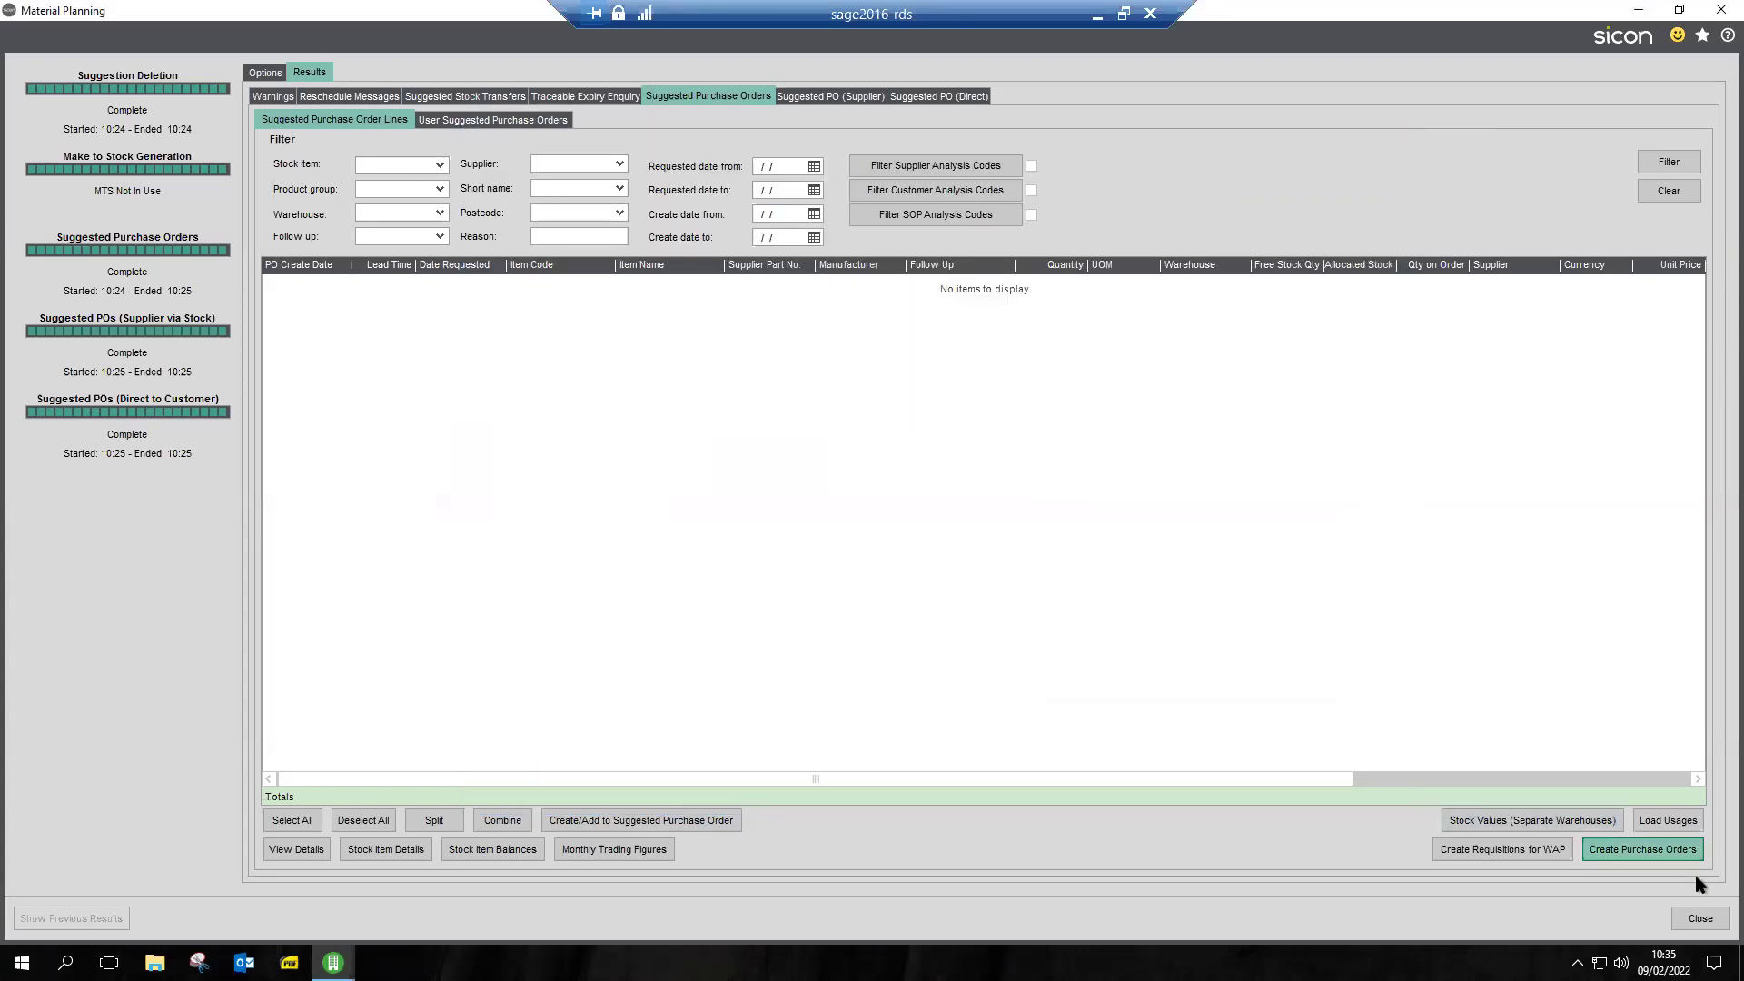
# Step: Leave Material Planning and open the Canvey Island Catering sales order dated 09/02/2022 for amendment, dismissing the undespatched orders and extra customer details
pyautogui.click(1704, 920)
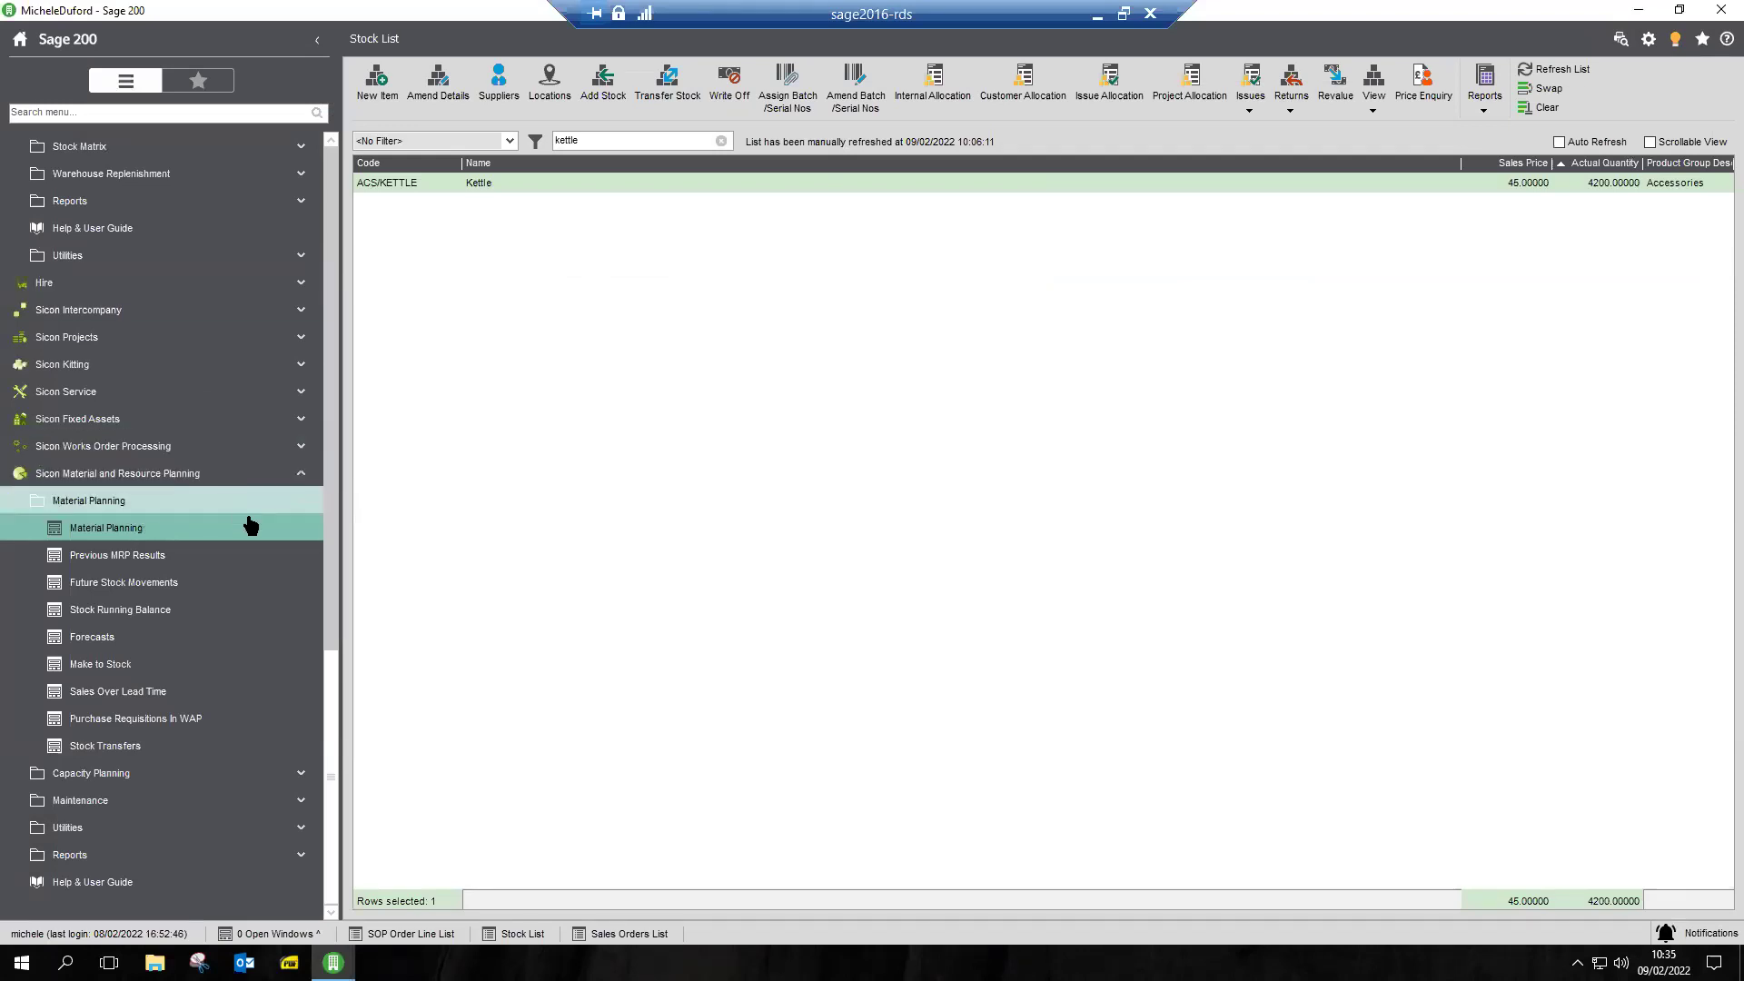
pyautogui.click(326, 167)
pyautogui.click(326, 166)
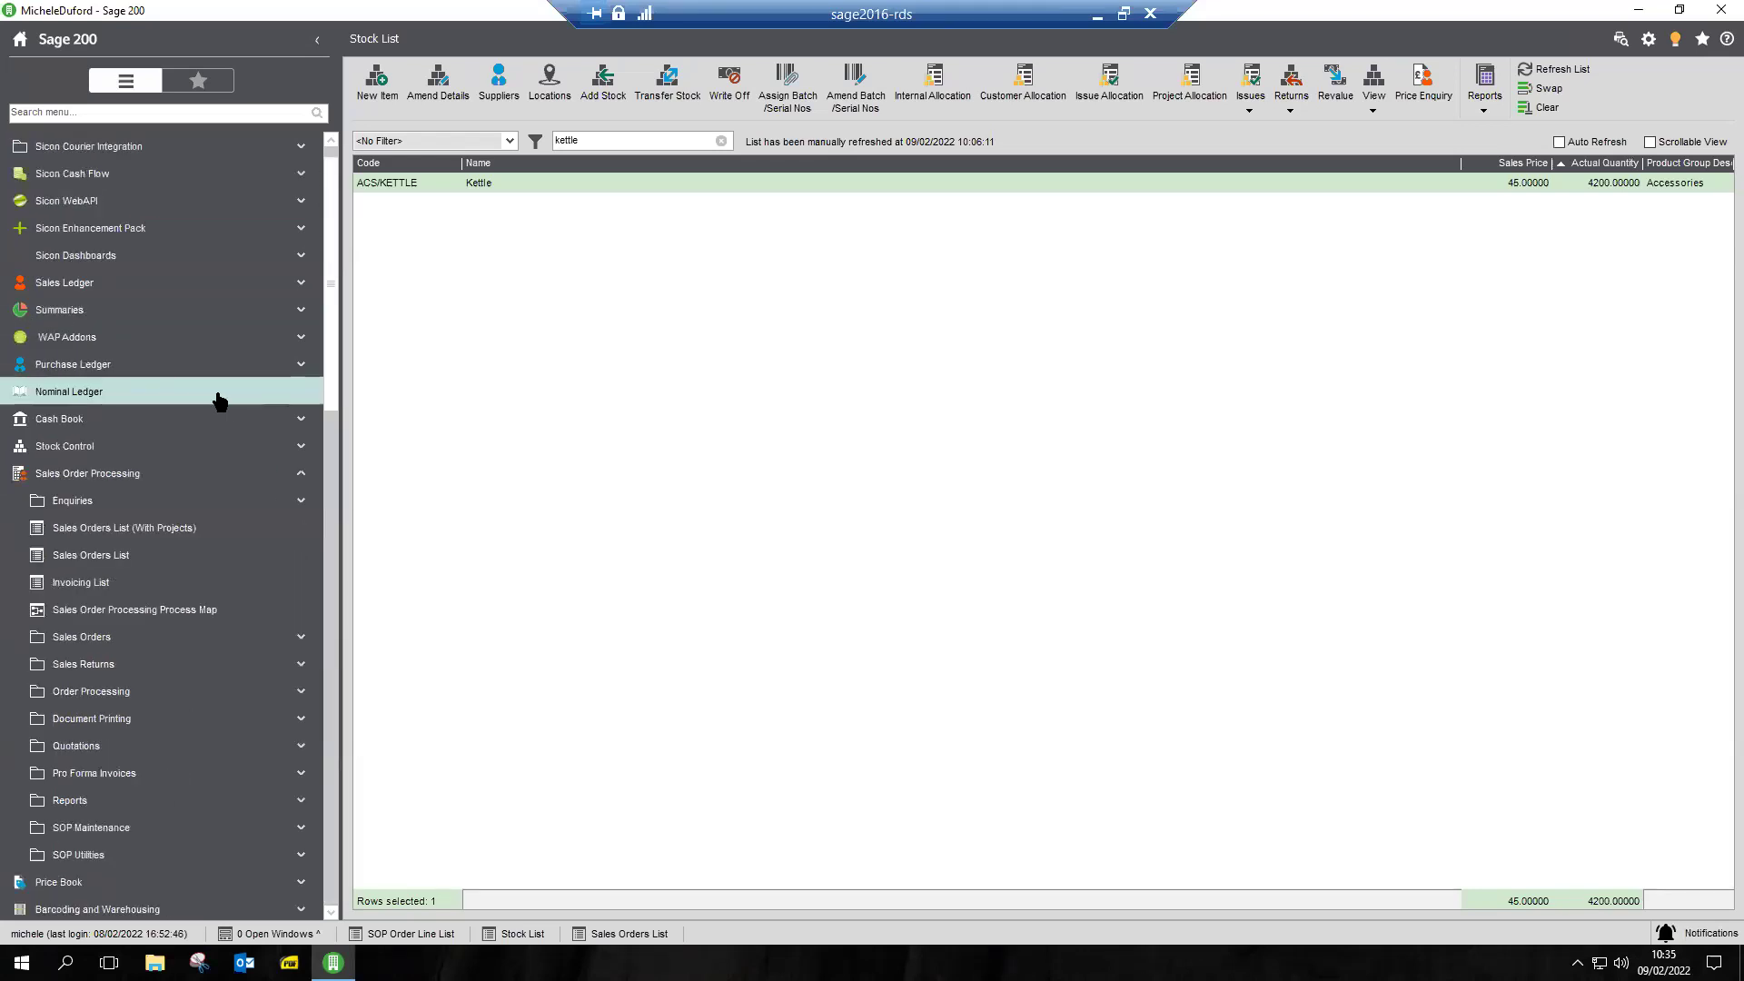
pyautogui.click(145, 556)
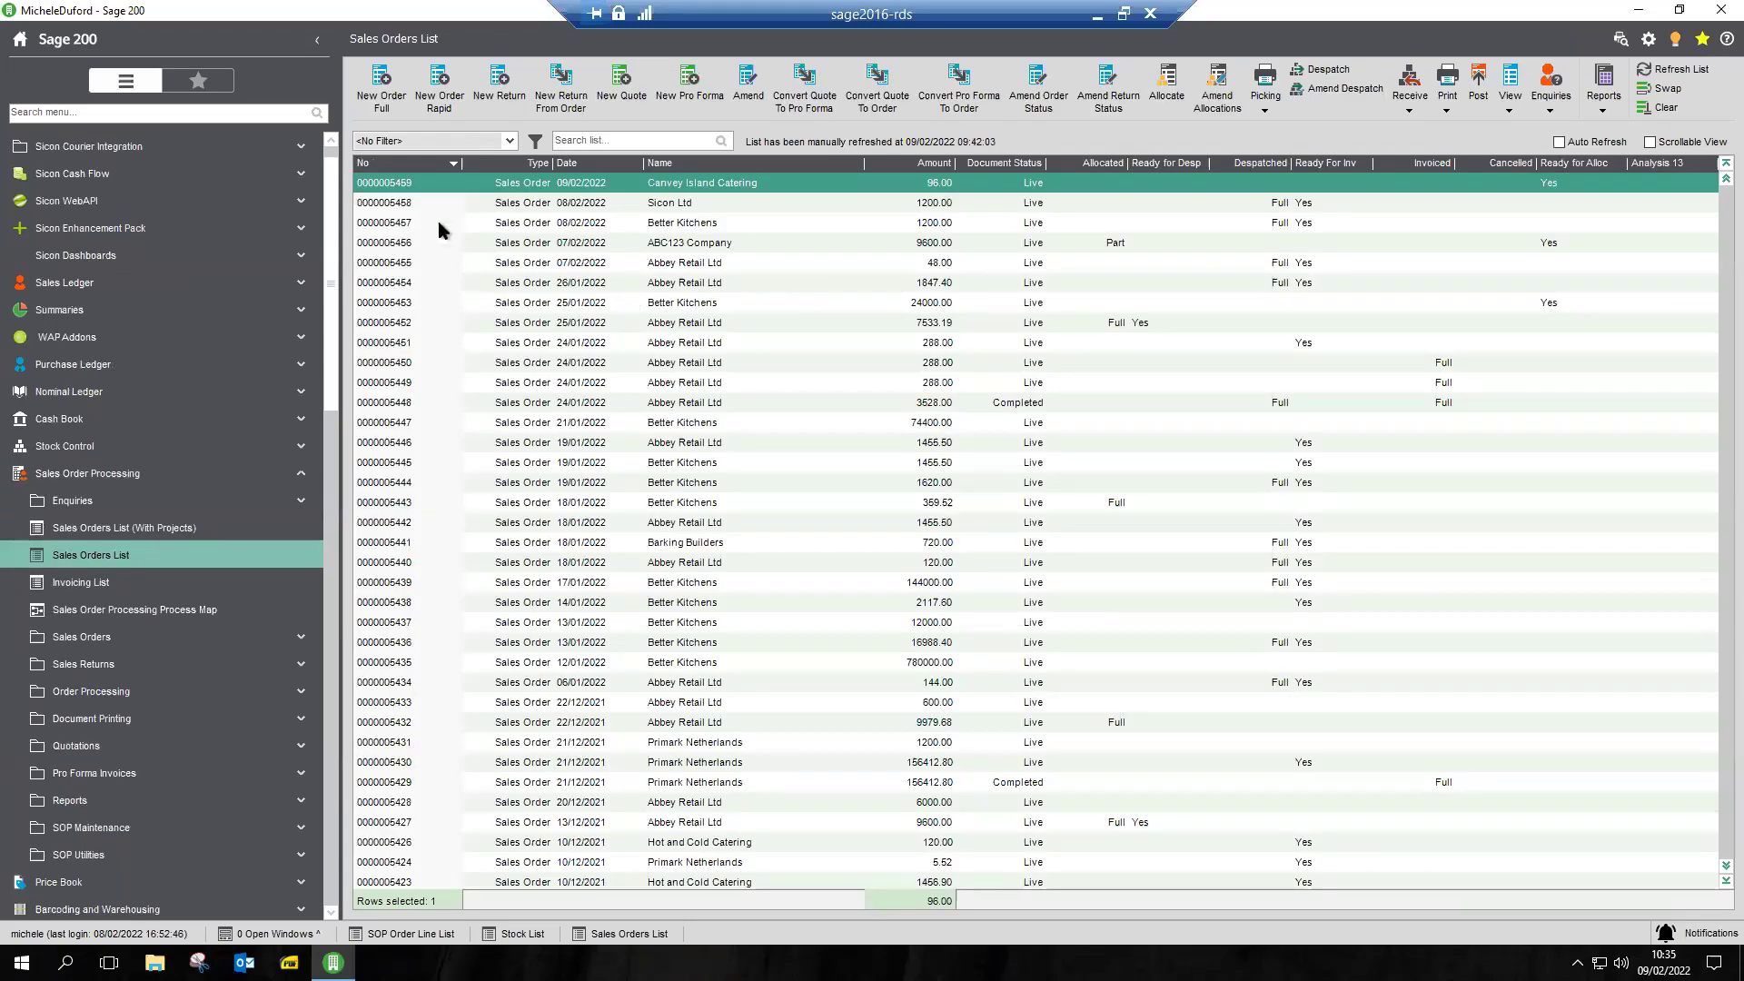
pyautogui.doubleClick(693, 184)
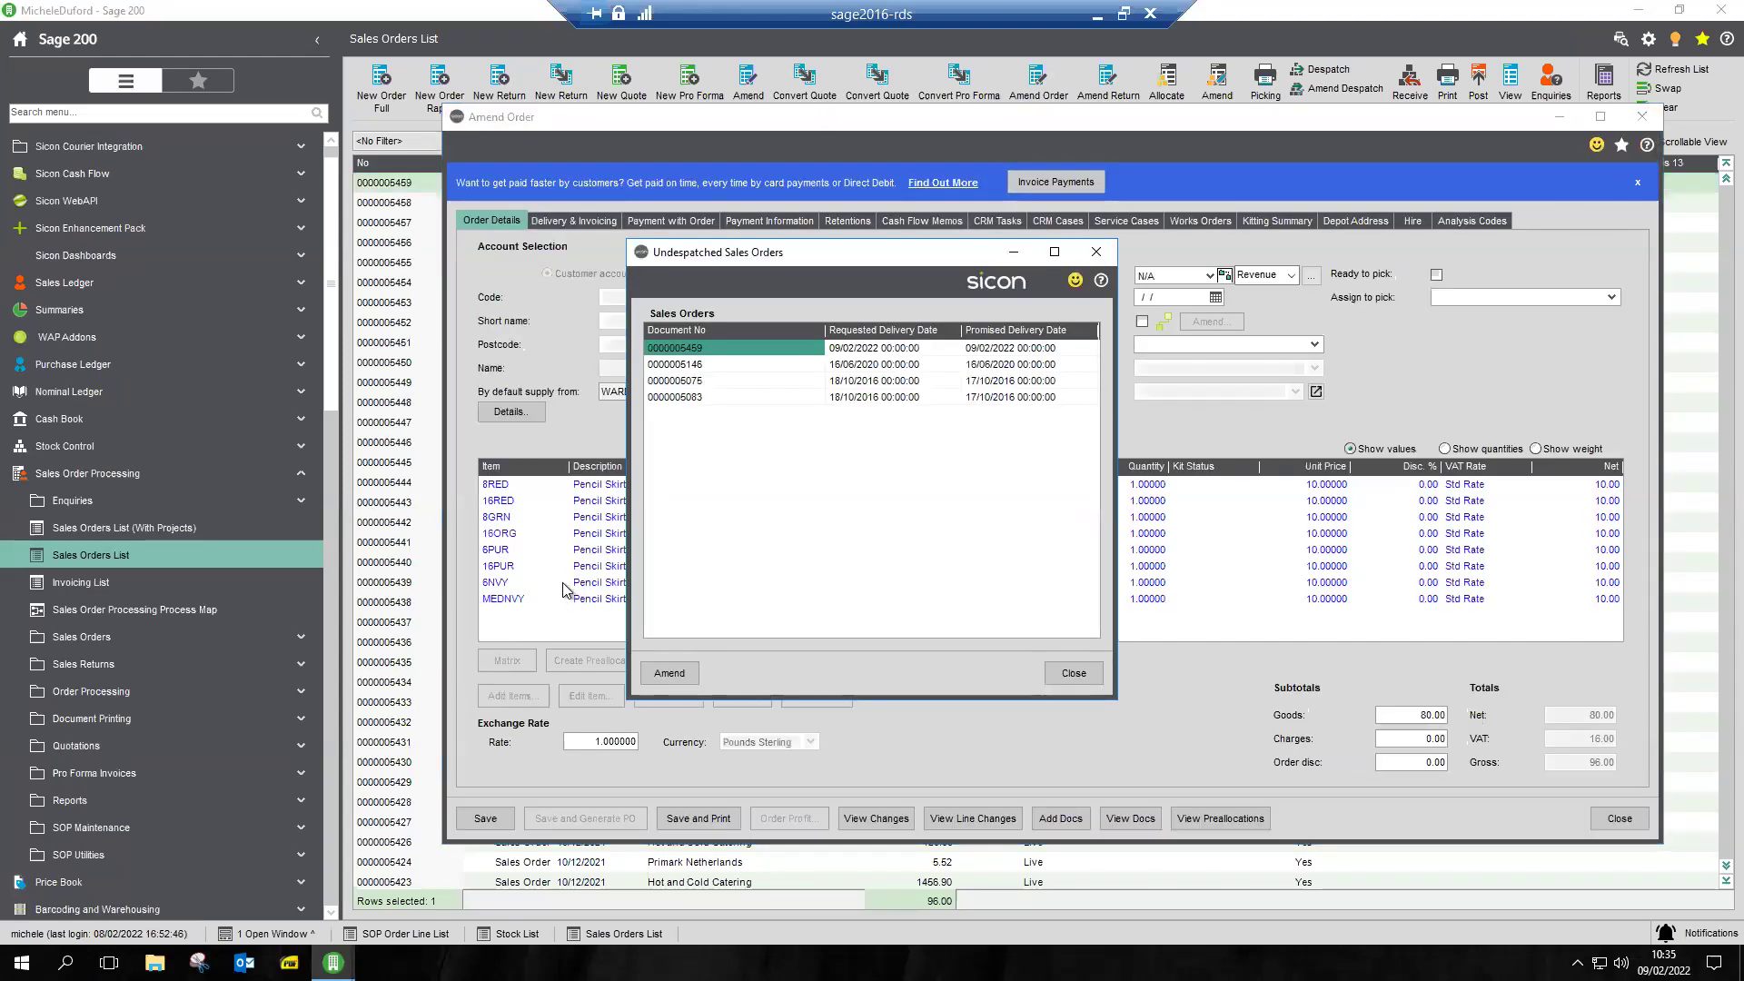
pyautogui.click(1094, 253)
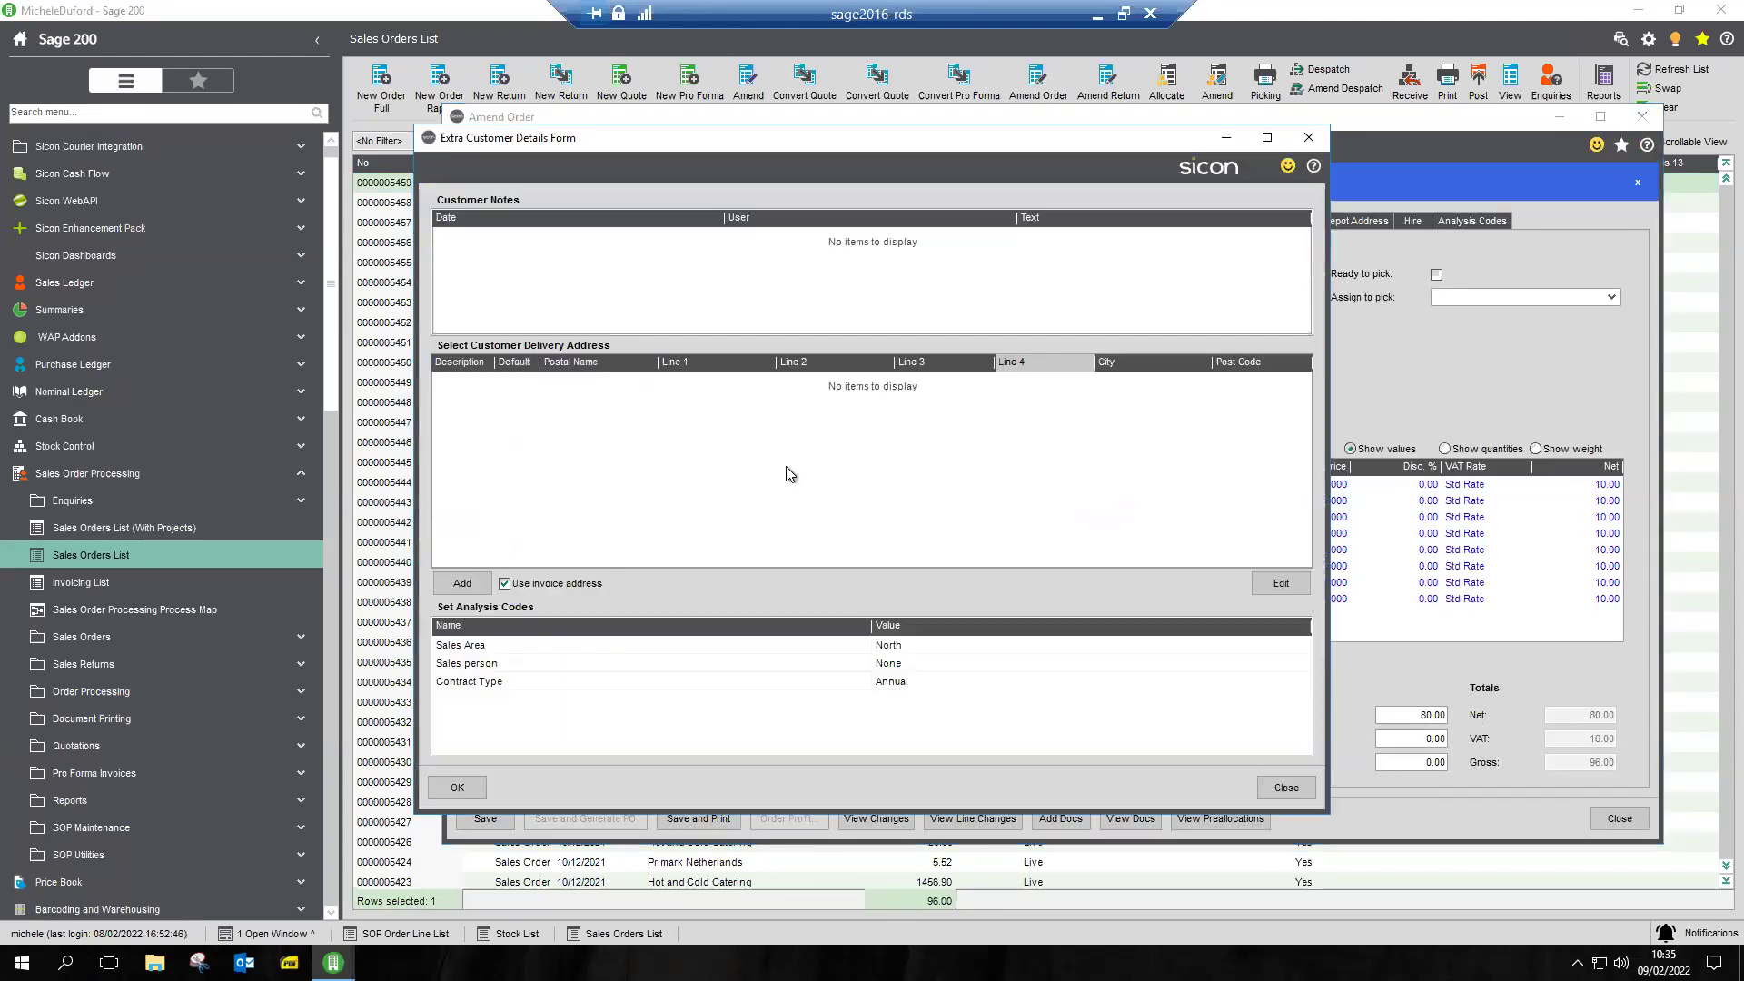
pyautogui.click(1308, 137)
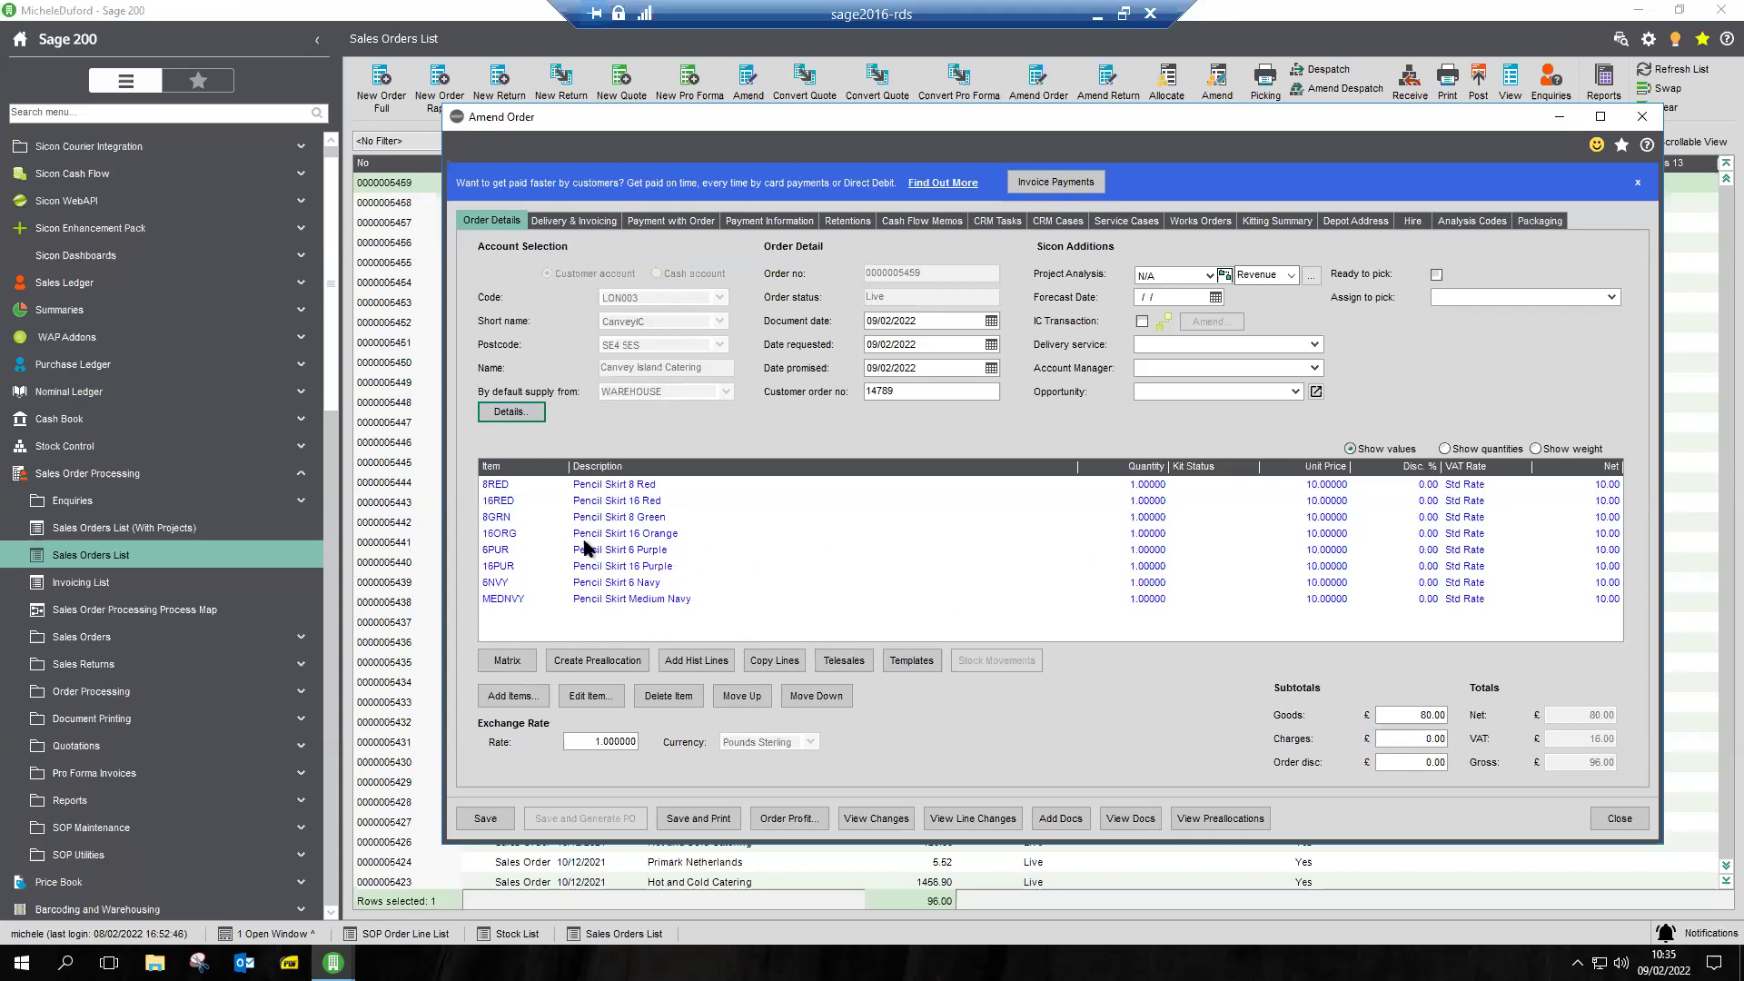
# Step: Show the quantities on the sales order lines and review the order's existing preallocations
pyautogui.click(1462, 452)
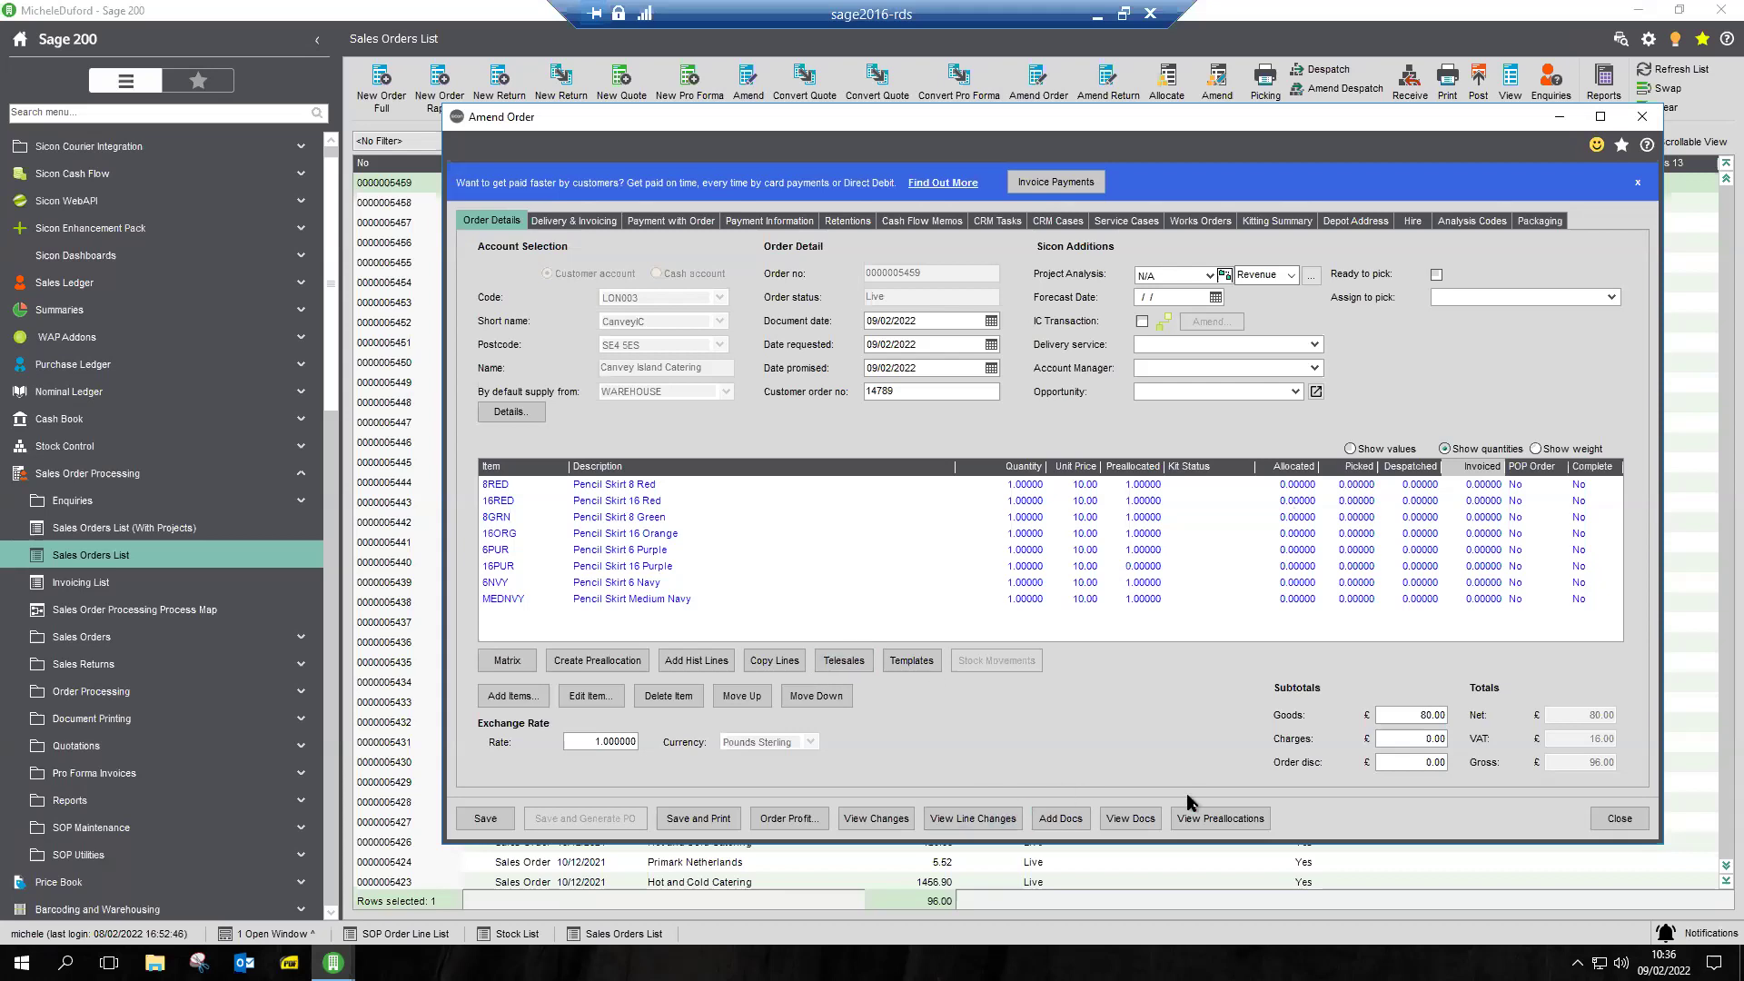
pyautogui.click(1202, 823)
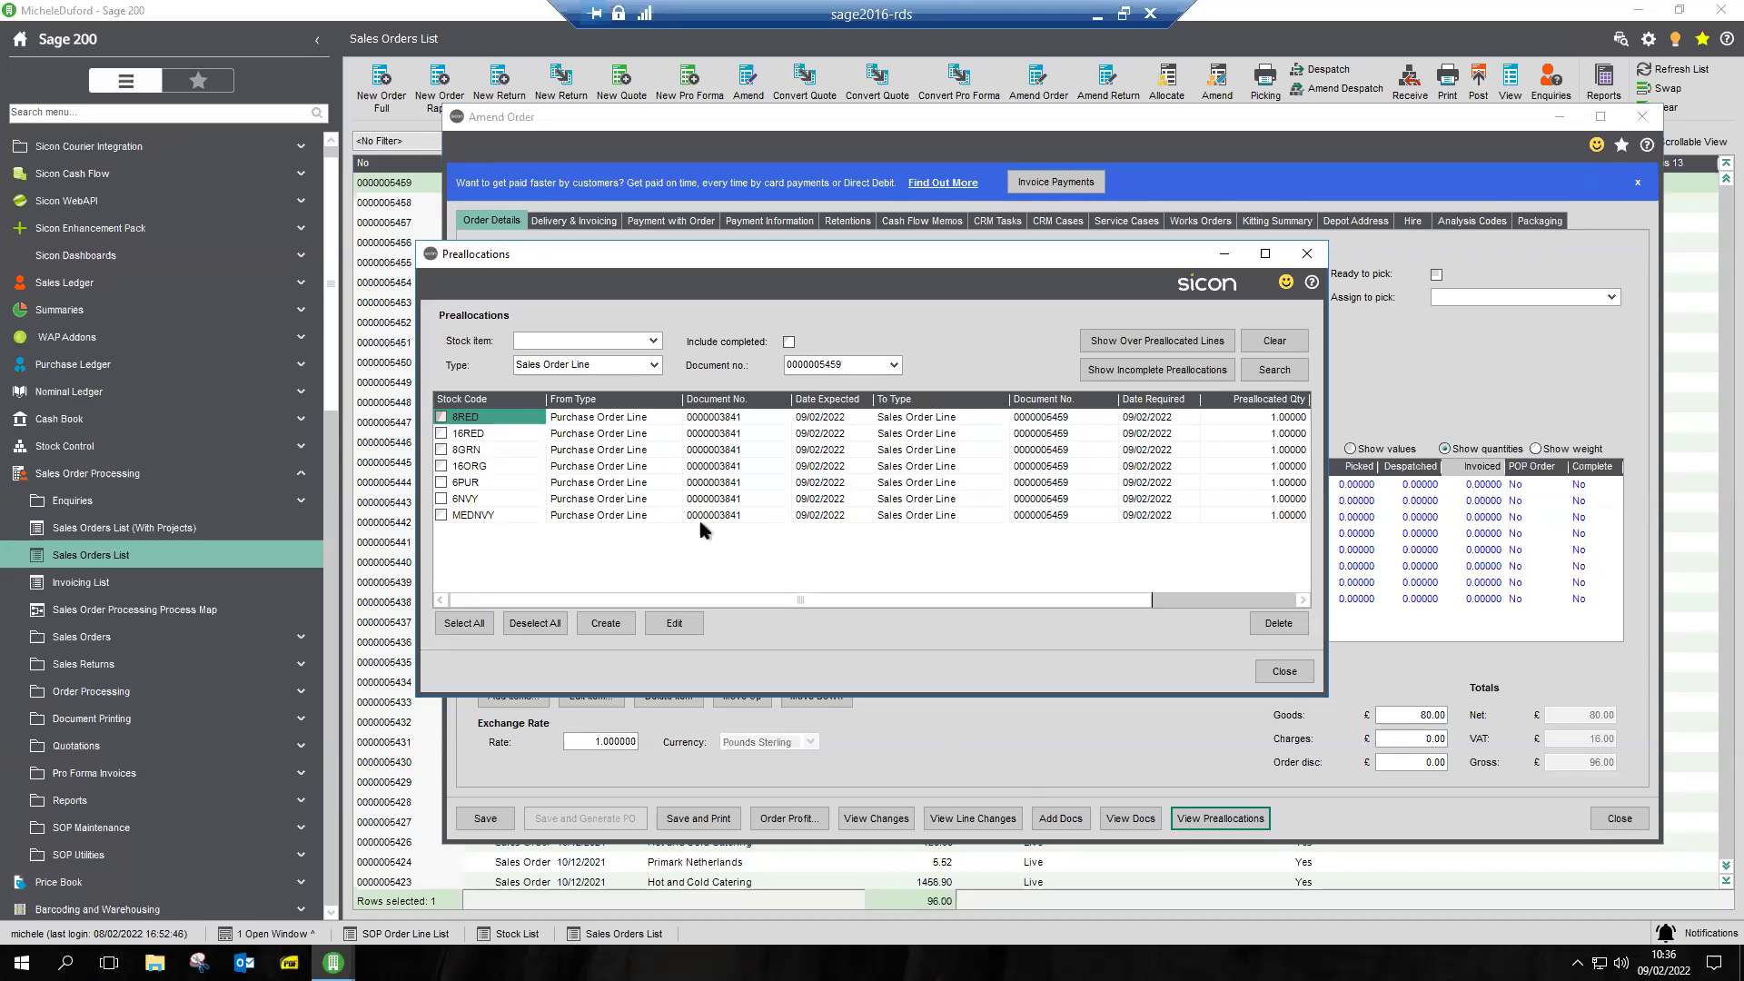
pyautogui.click(1285, 673)
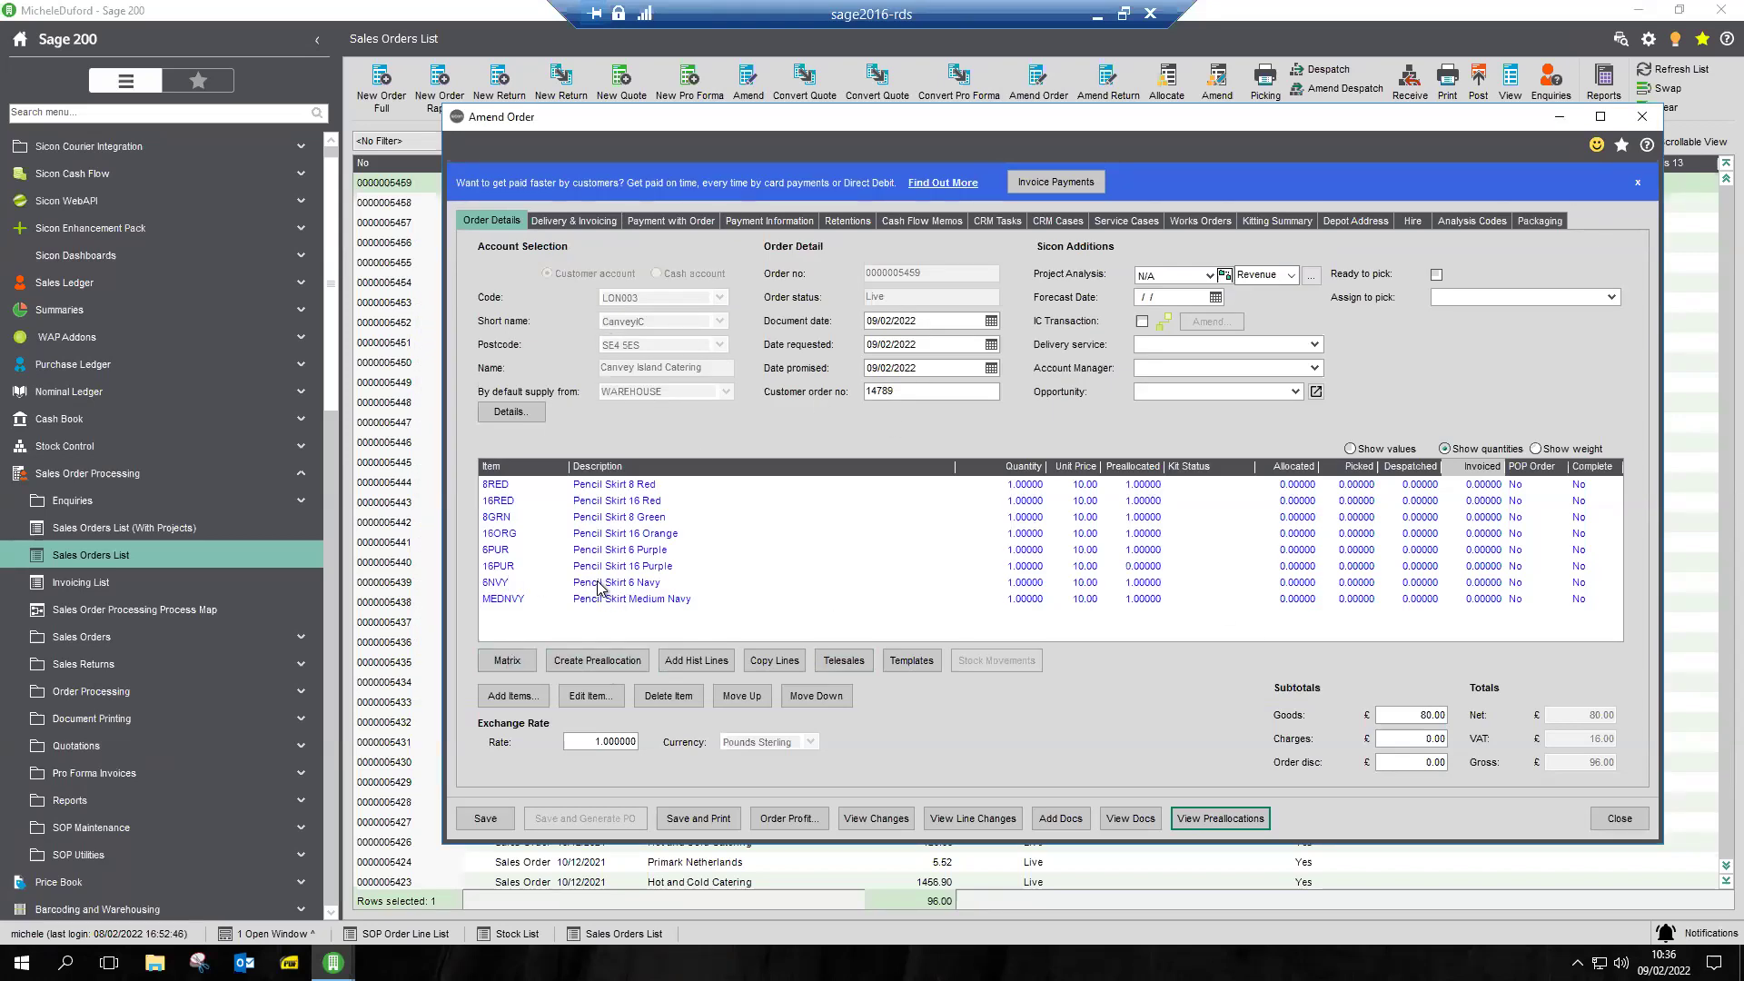
# Step: Create a preallocation of 1 for the 16PUR sales order line from the BGT Distribution Ltd purchase order expected 31/01/2022
pyautogui.click(514, 569)
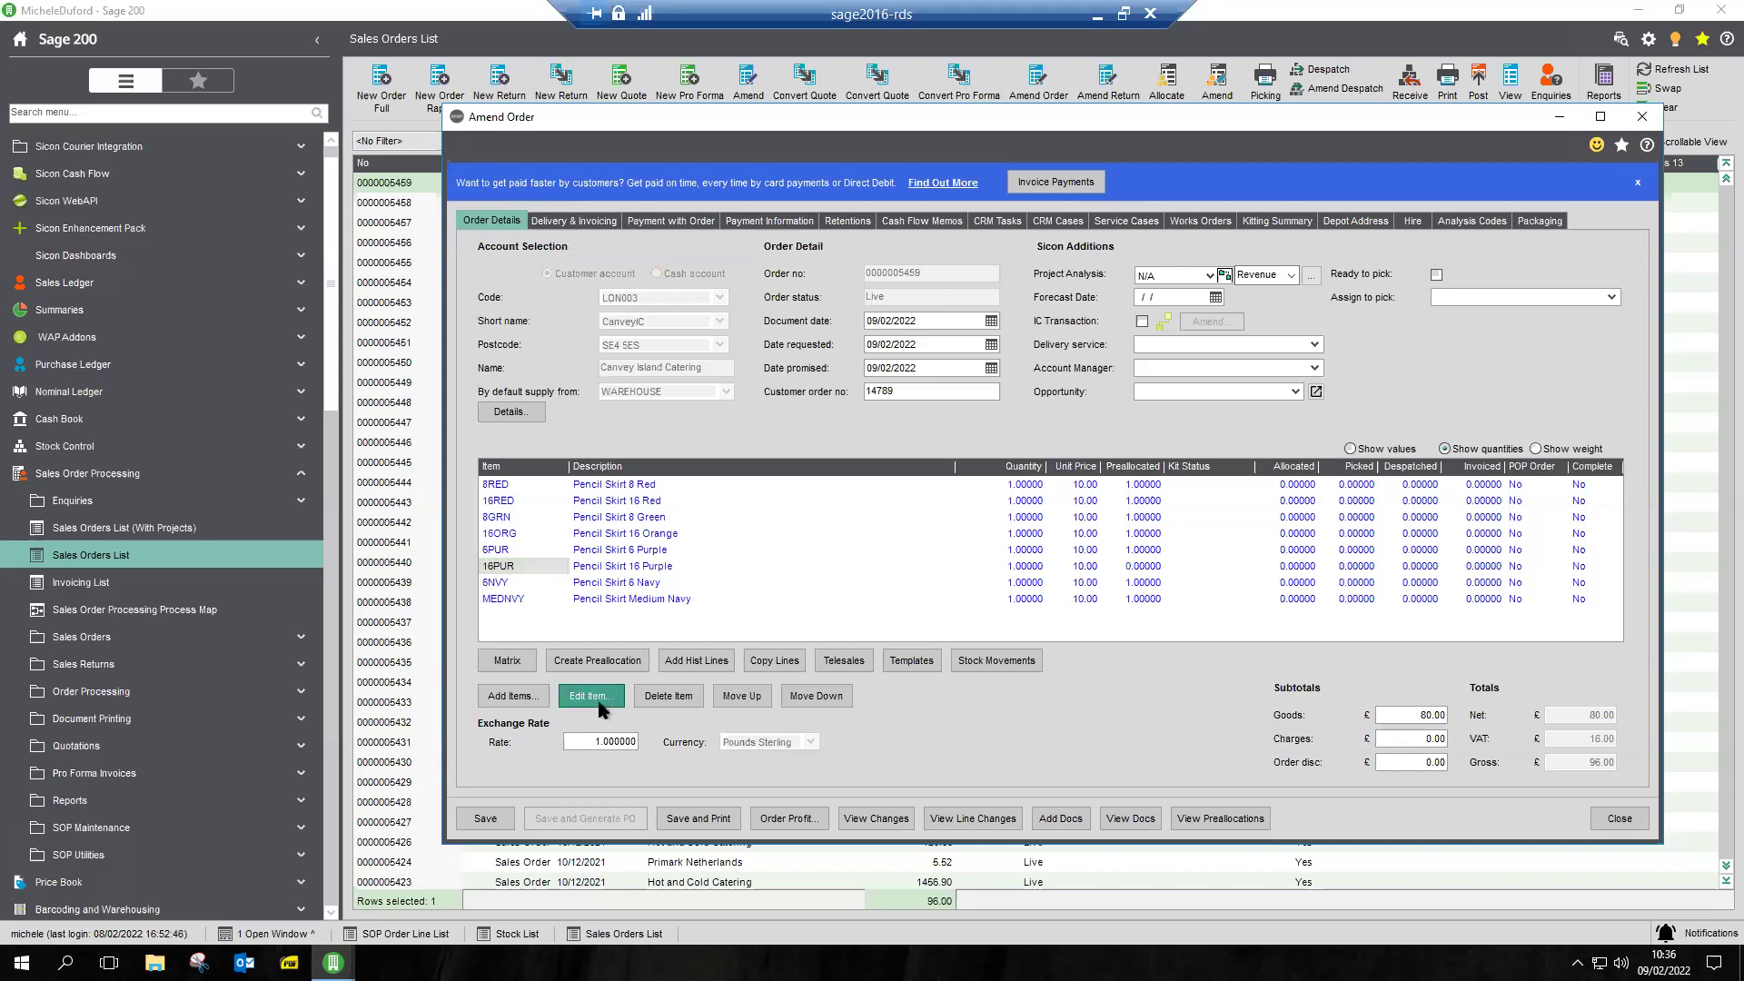
pyautogui.click(599, 705)
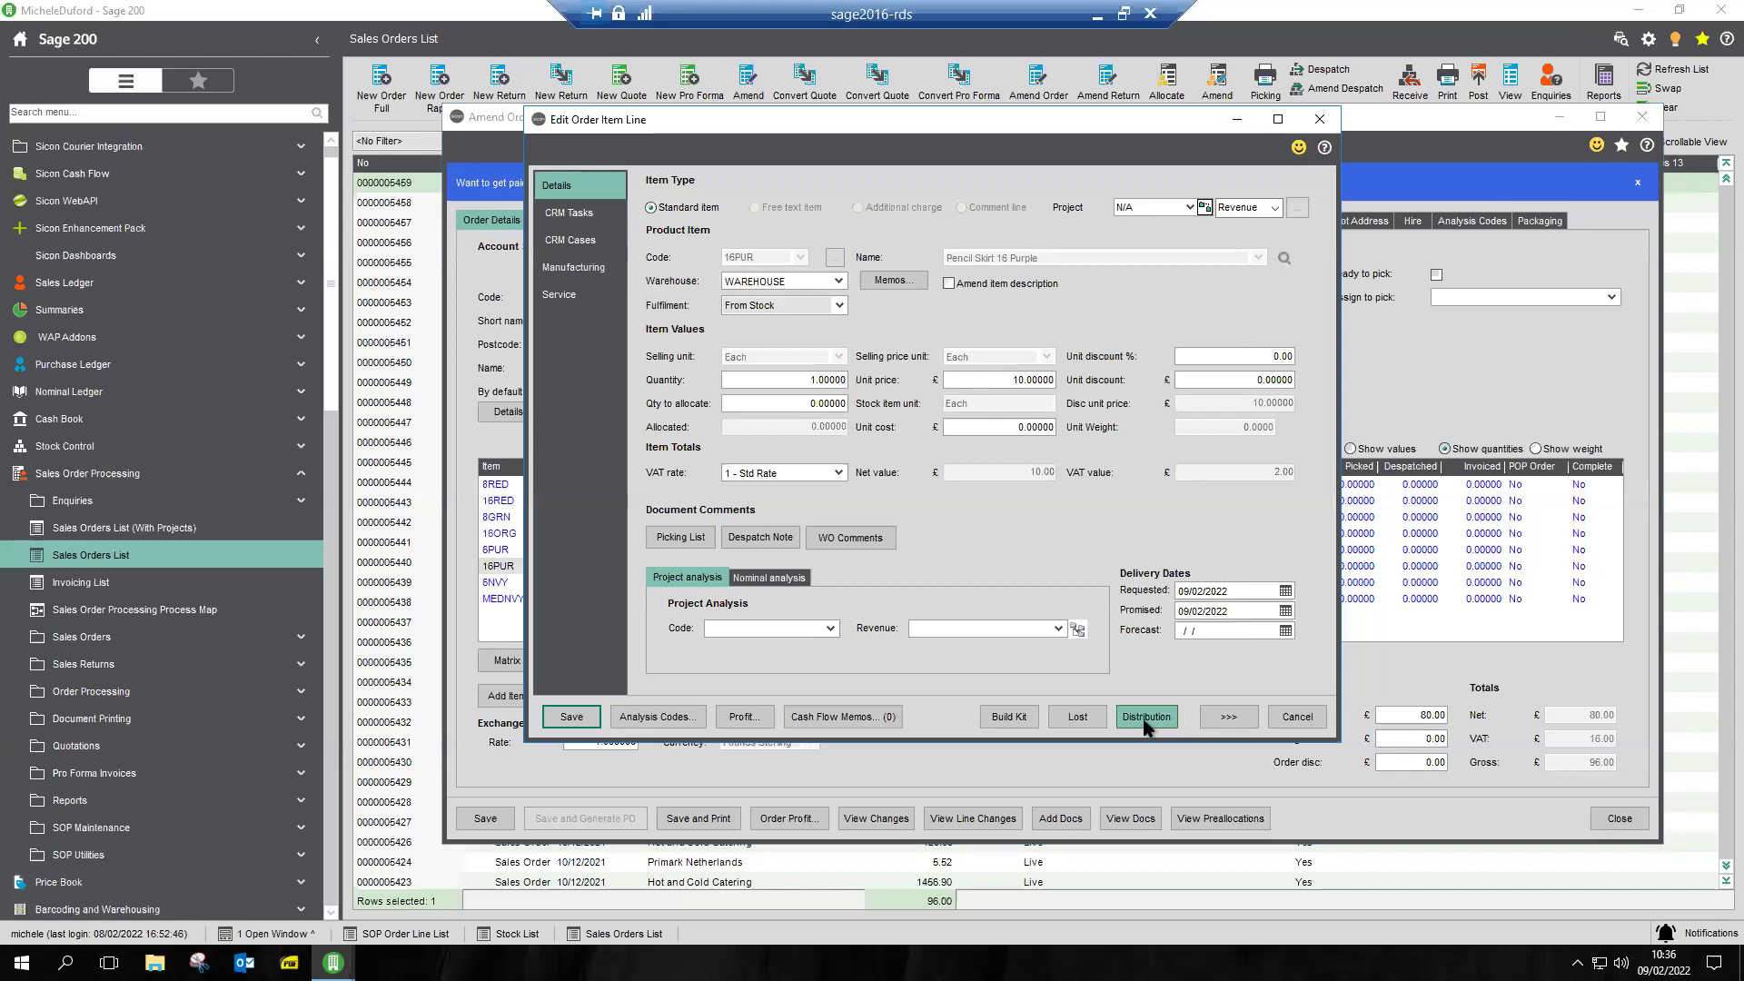
pyautogui.click(1212, 724)
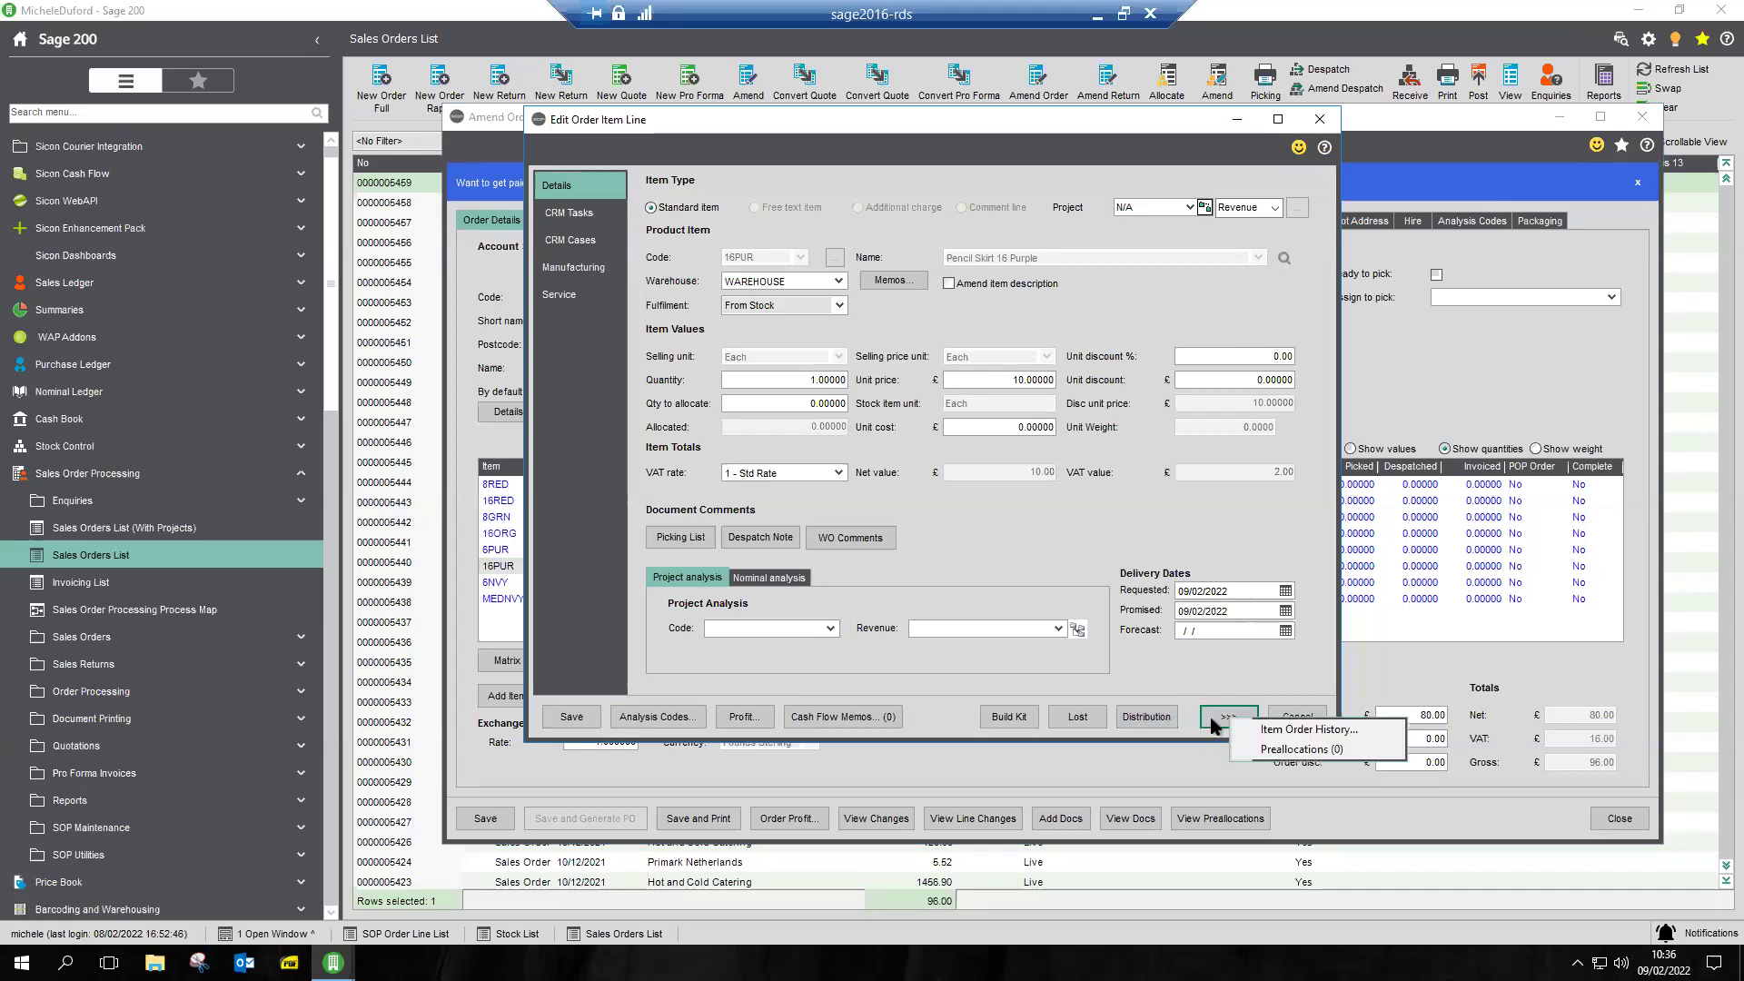
pyautogui.click(1278, 752)
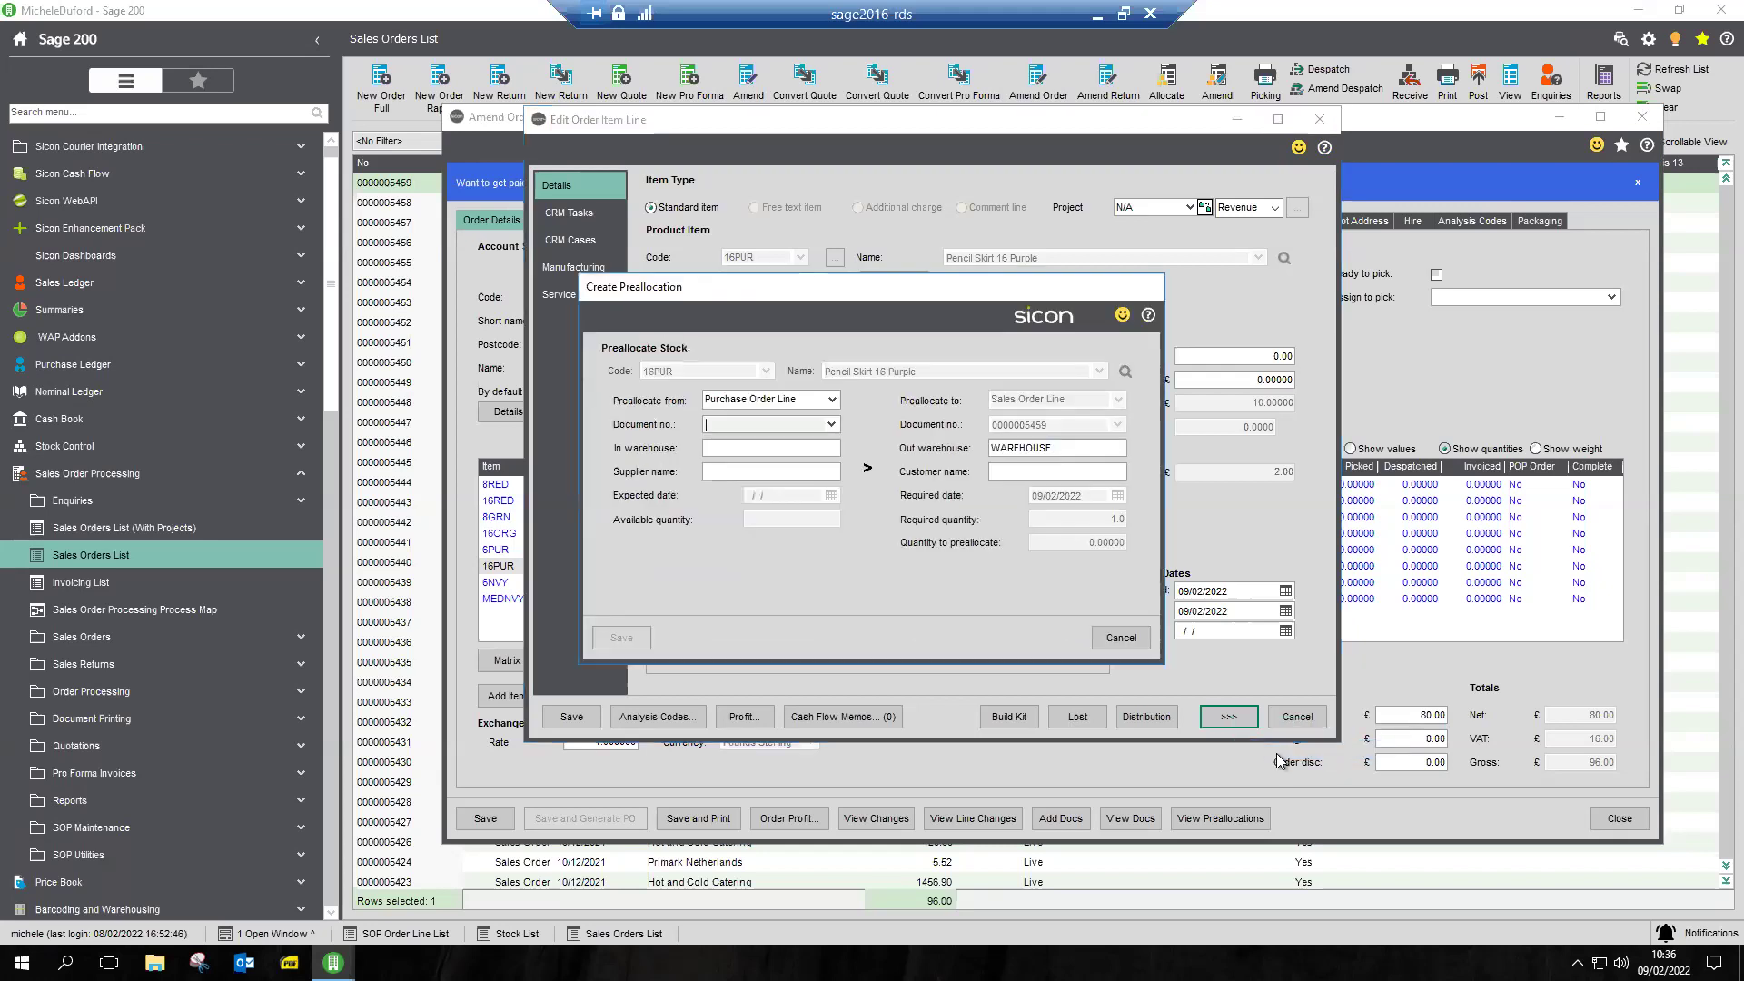
pyautogui.click(831, 425)
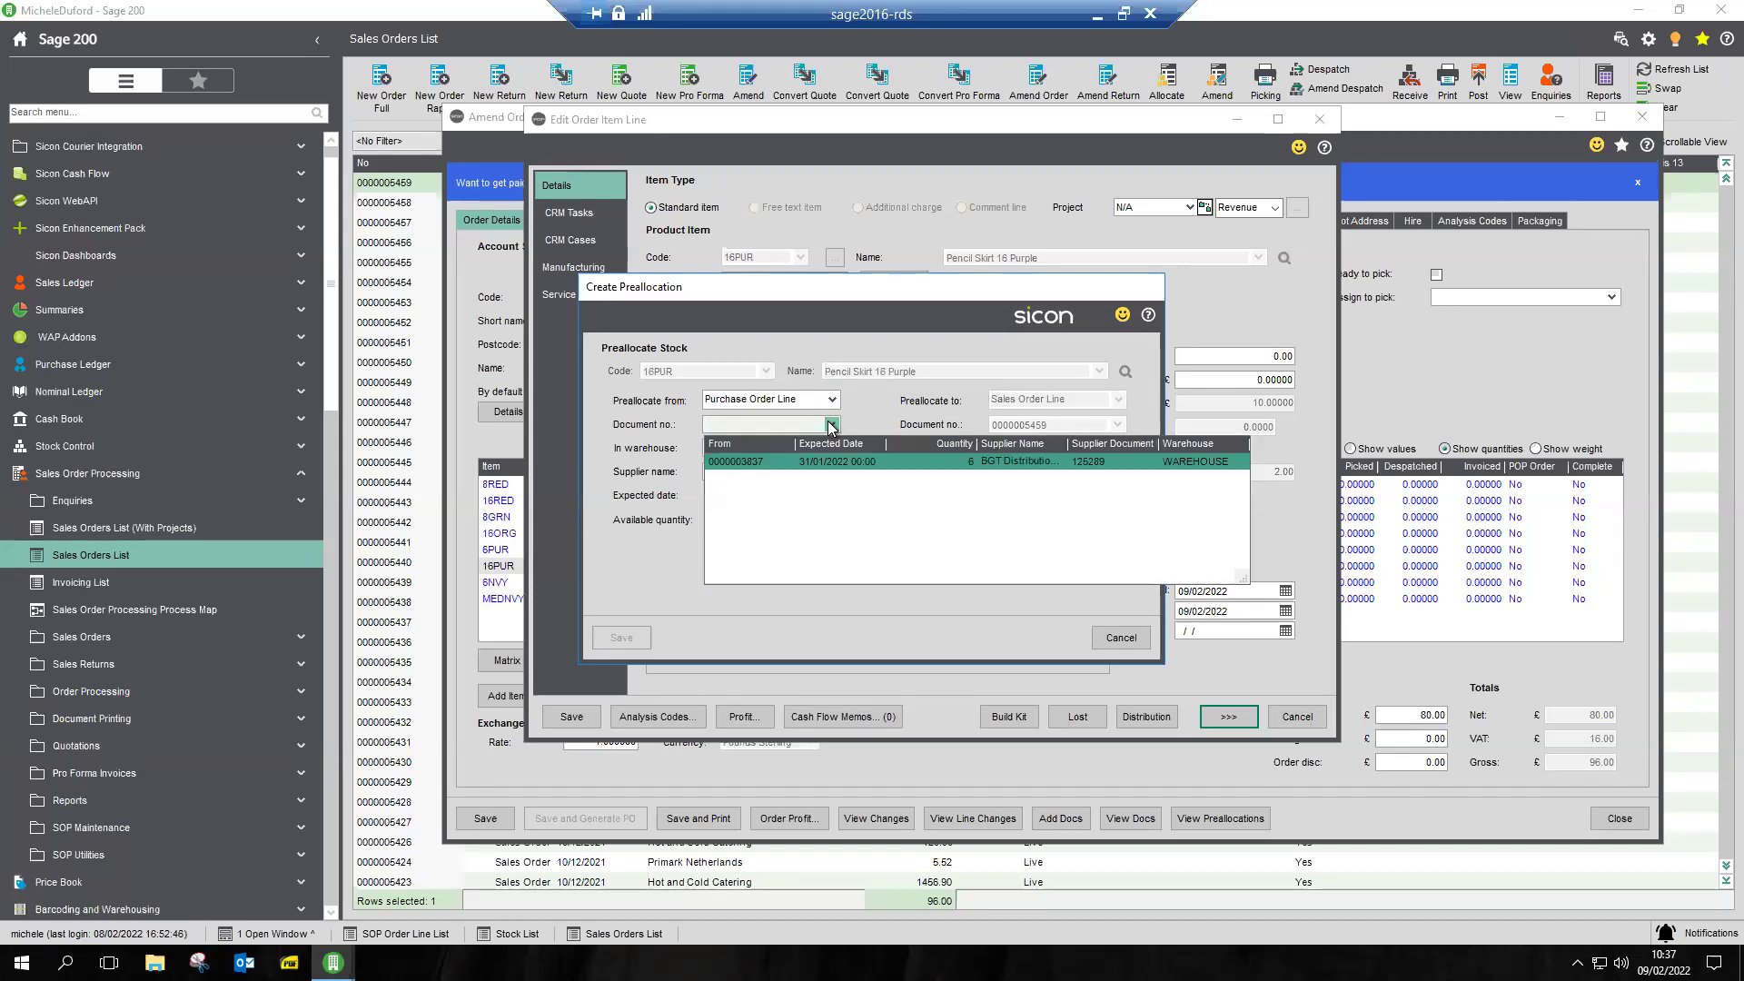
pyautogui.click(817, 462)
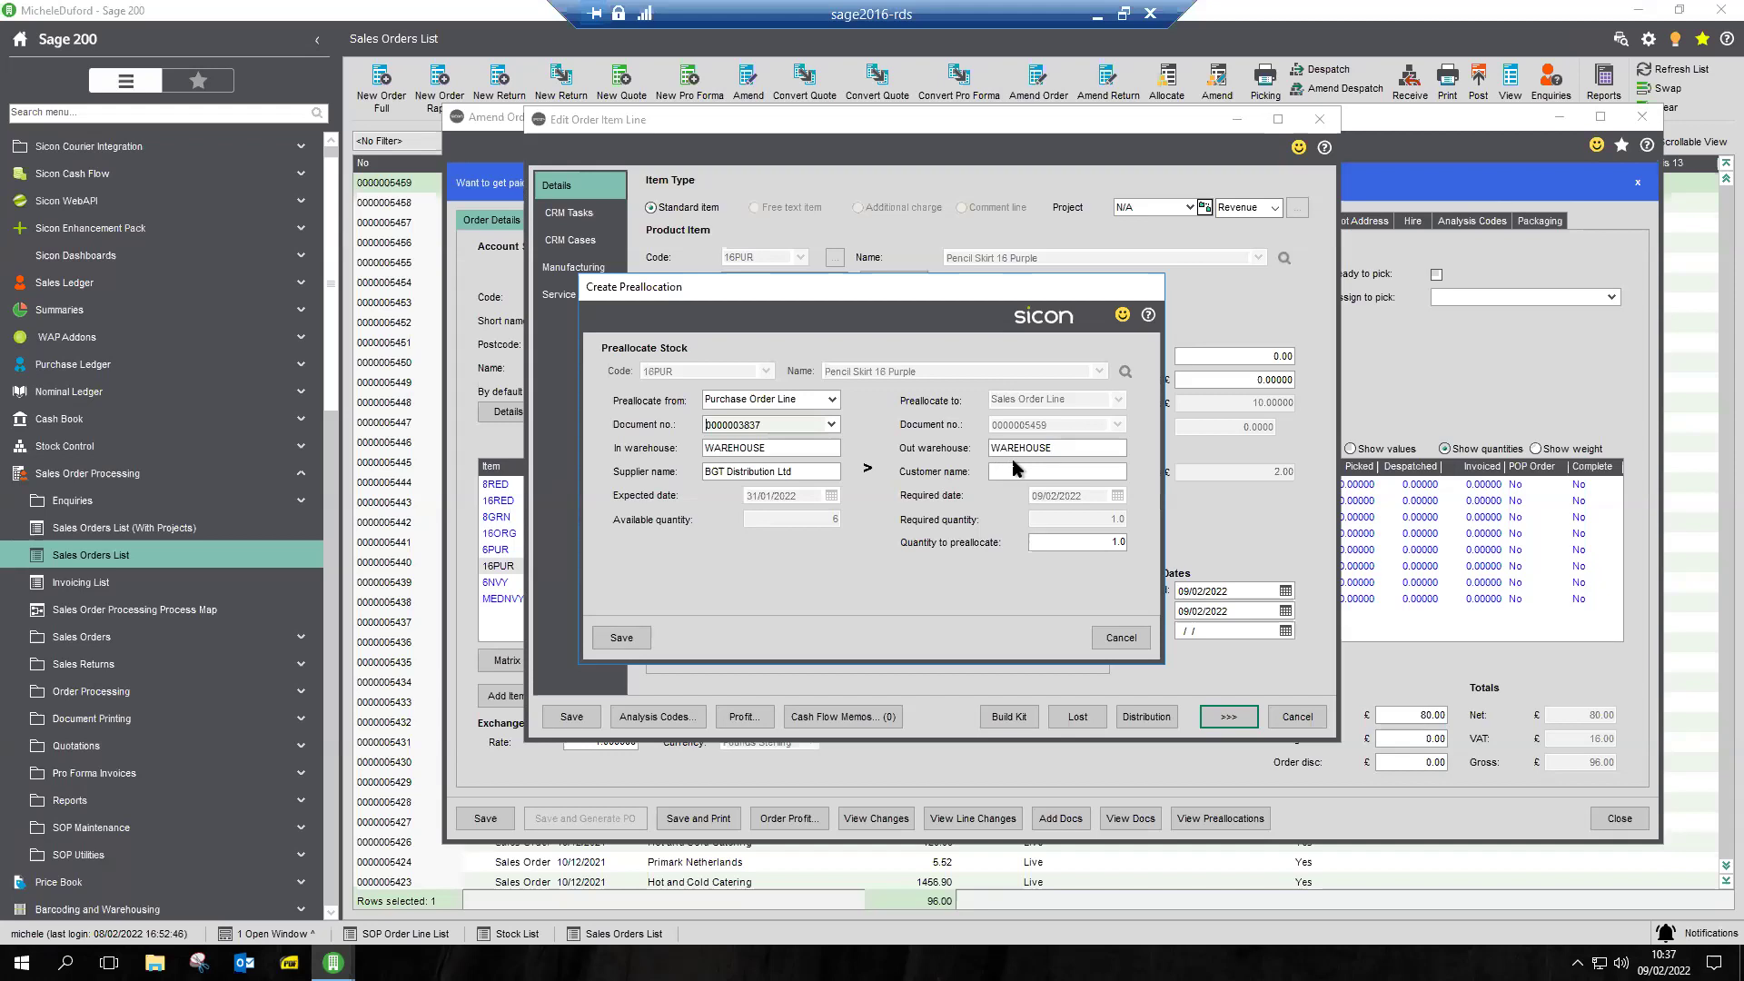
pyautogui.click(639, 642)
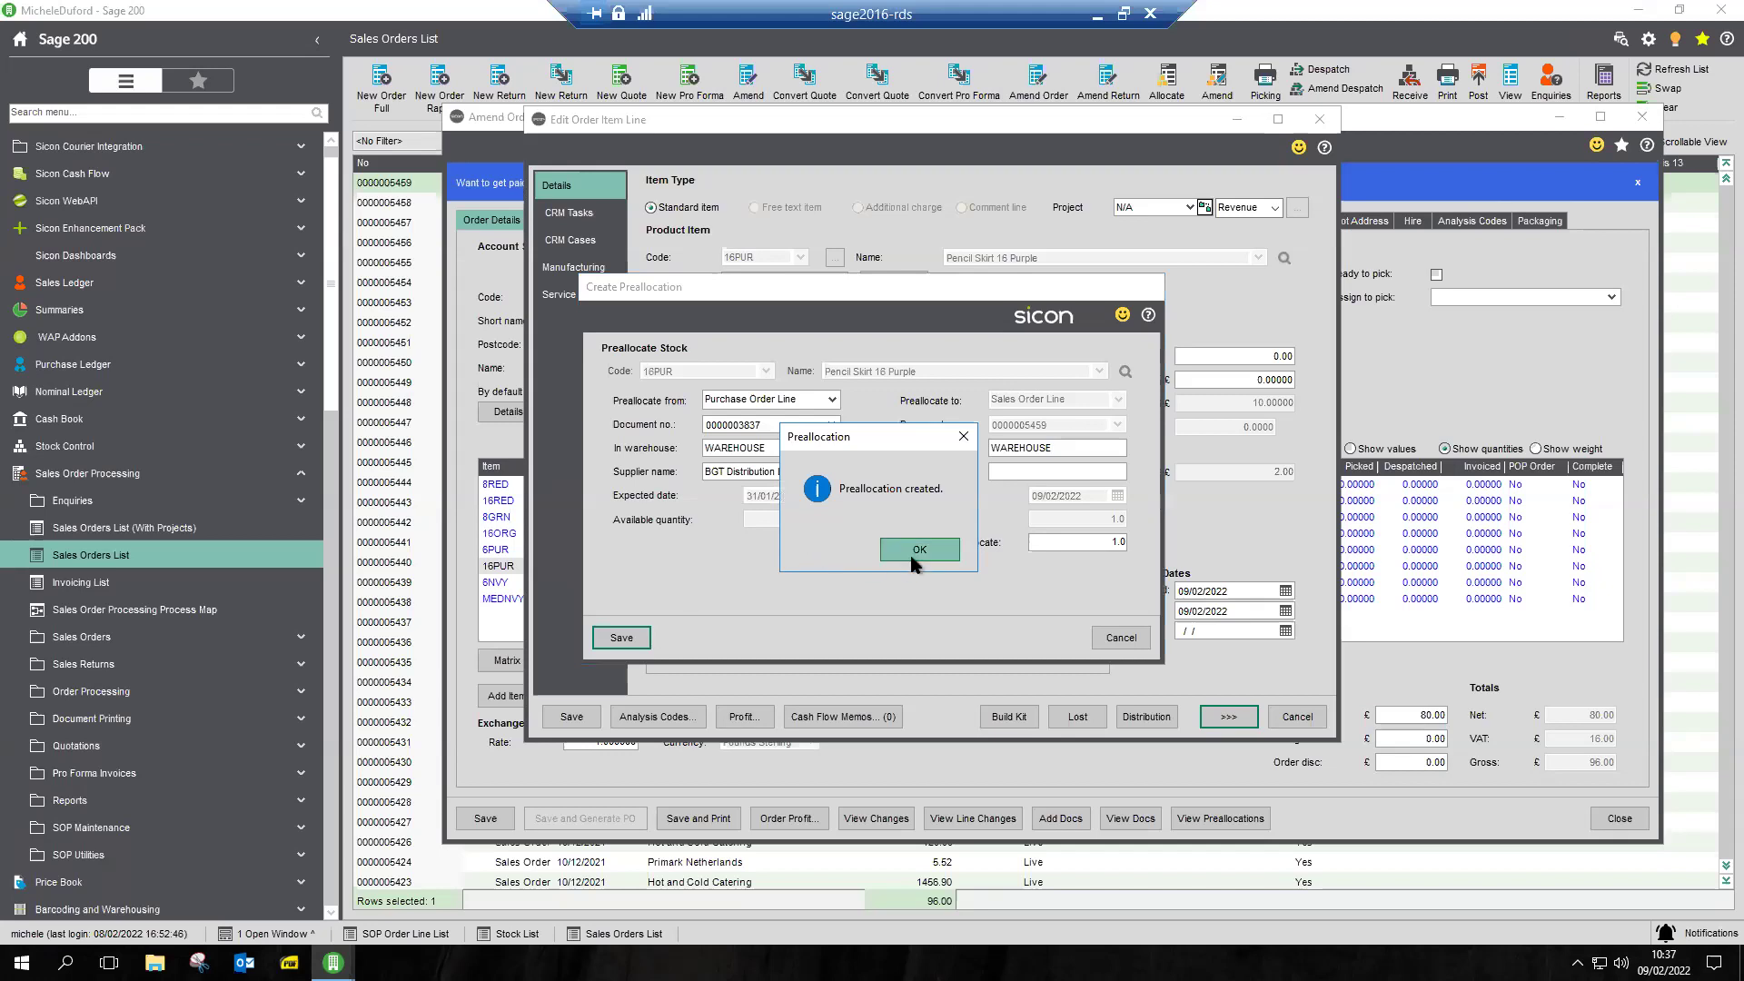
pyautogui.click(914, 555)
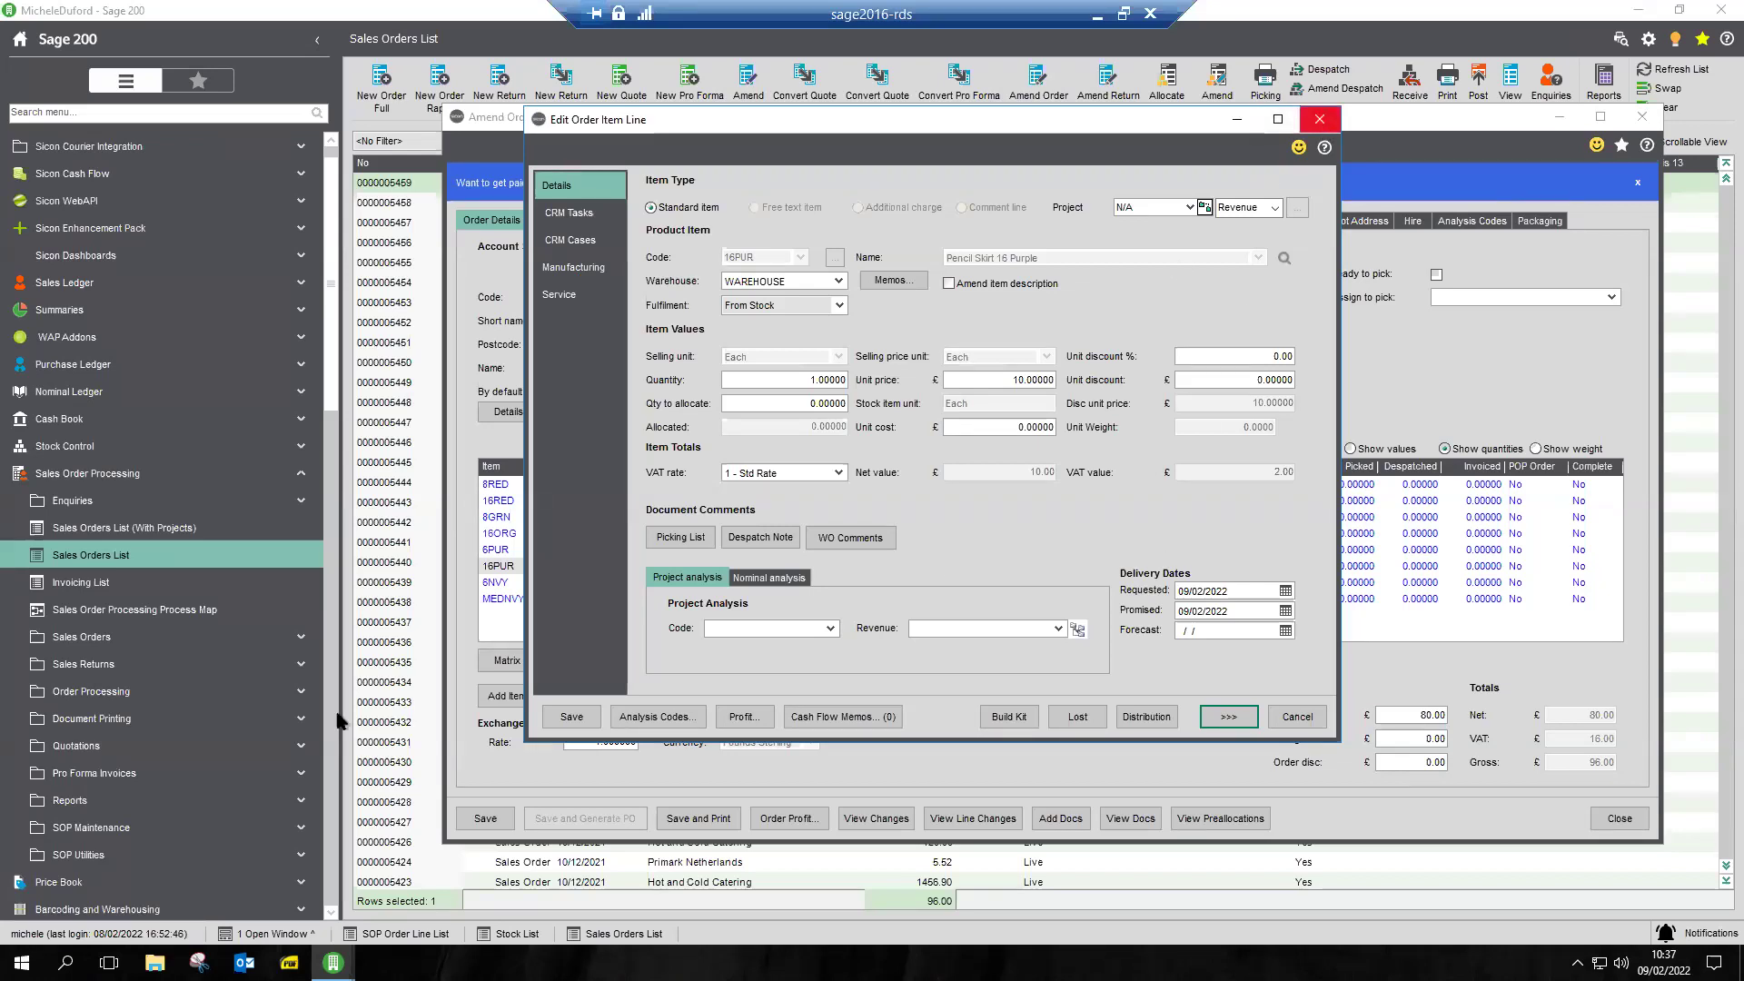
# Step: Save the 16PUR line and the Canvey Island Catering sales order, and return to the Sales Orders List
pyautogui.click(559, 719)
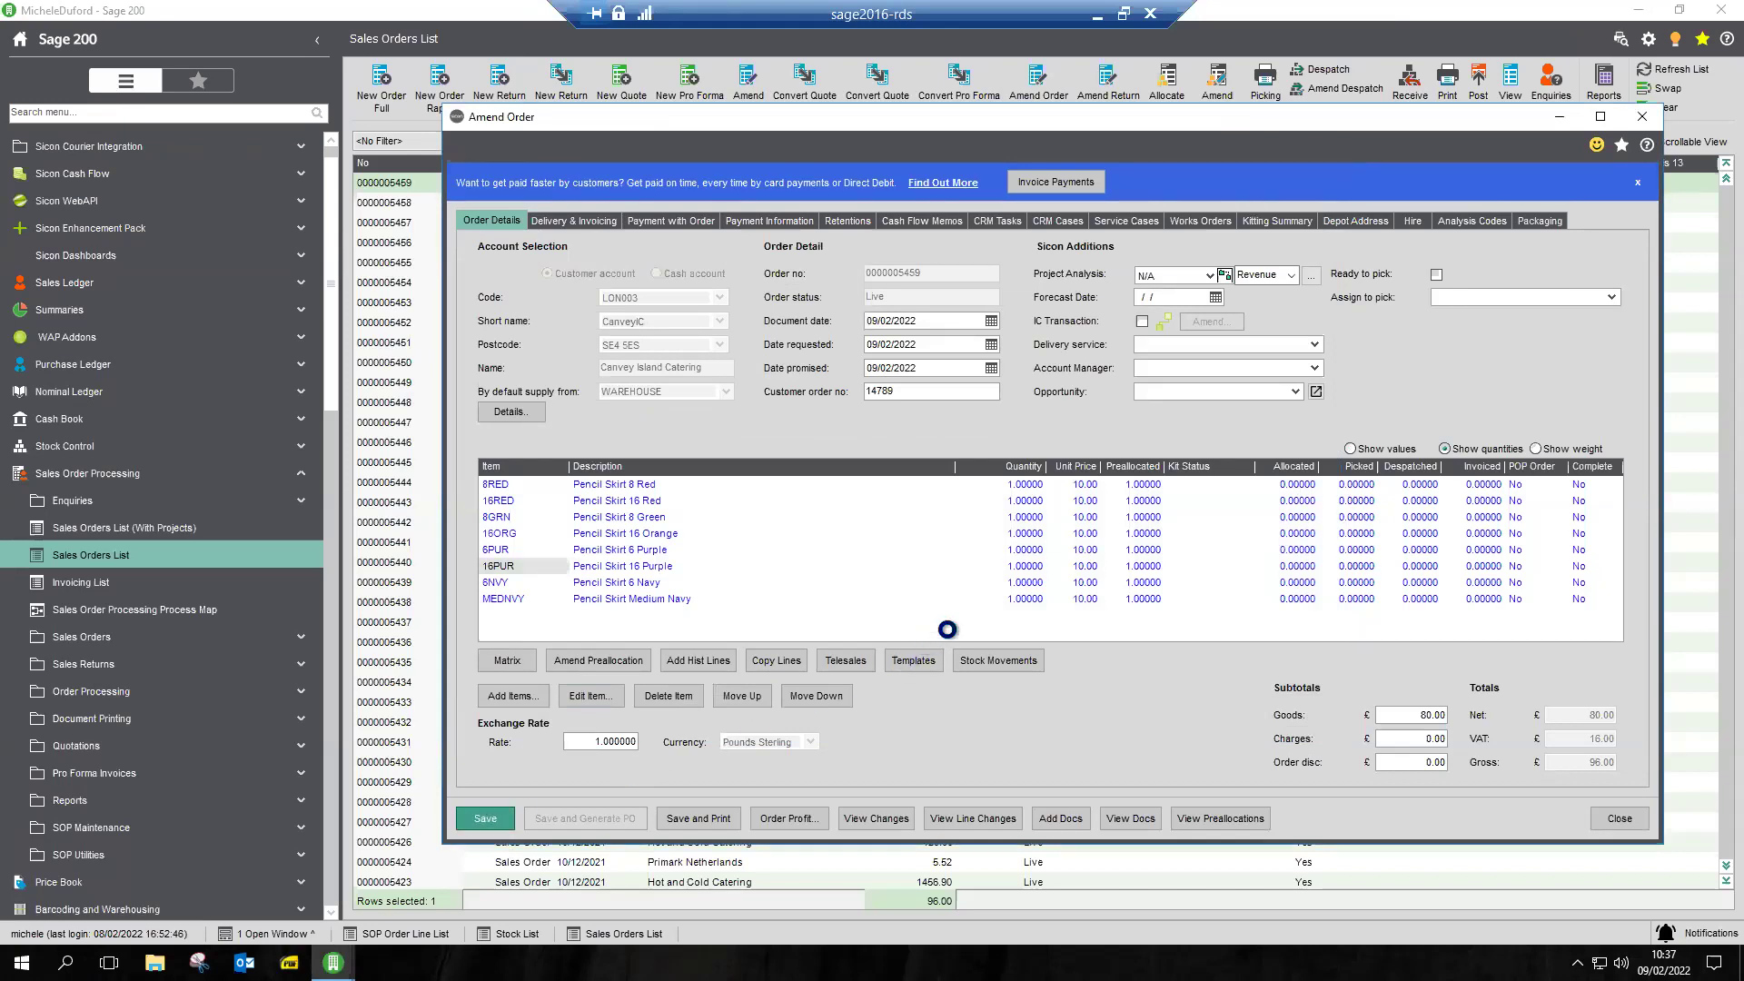
pyautogui.click(758, 595)
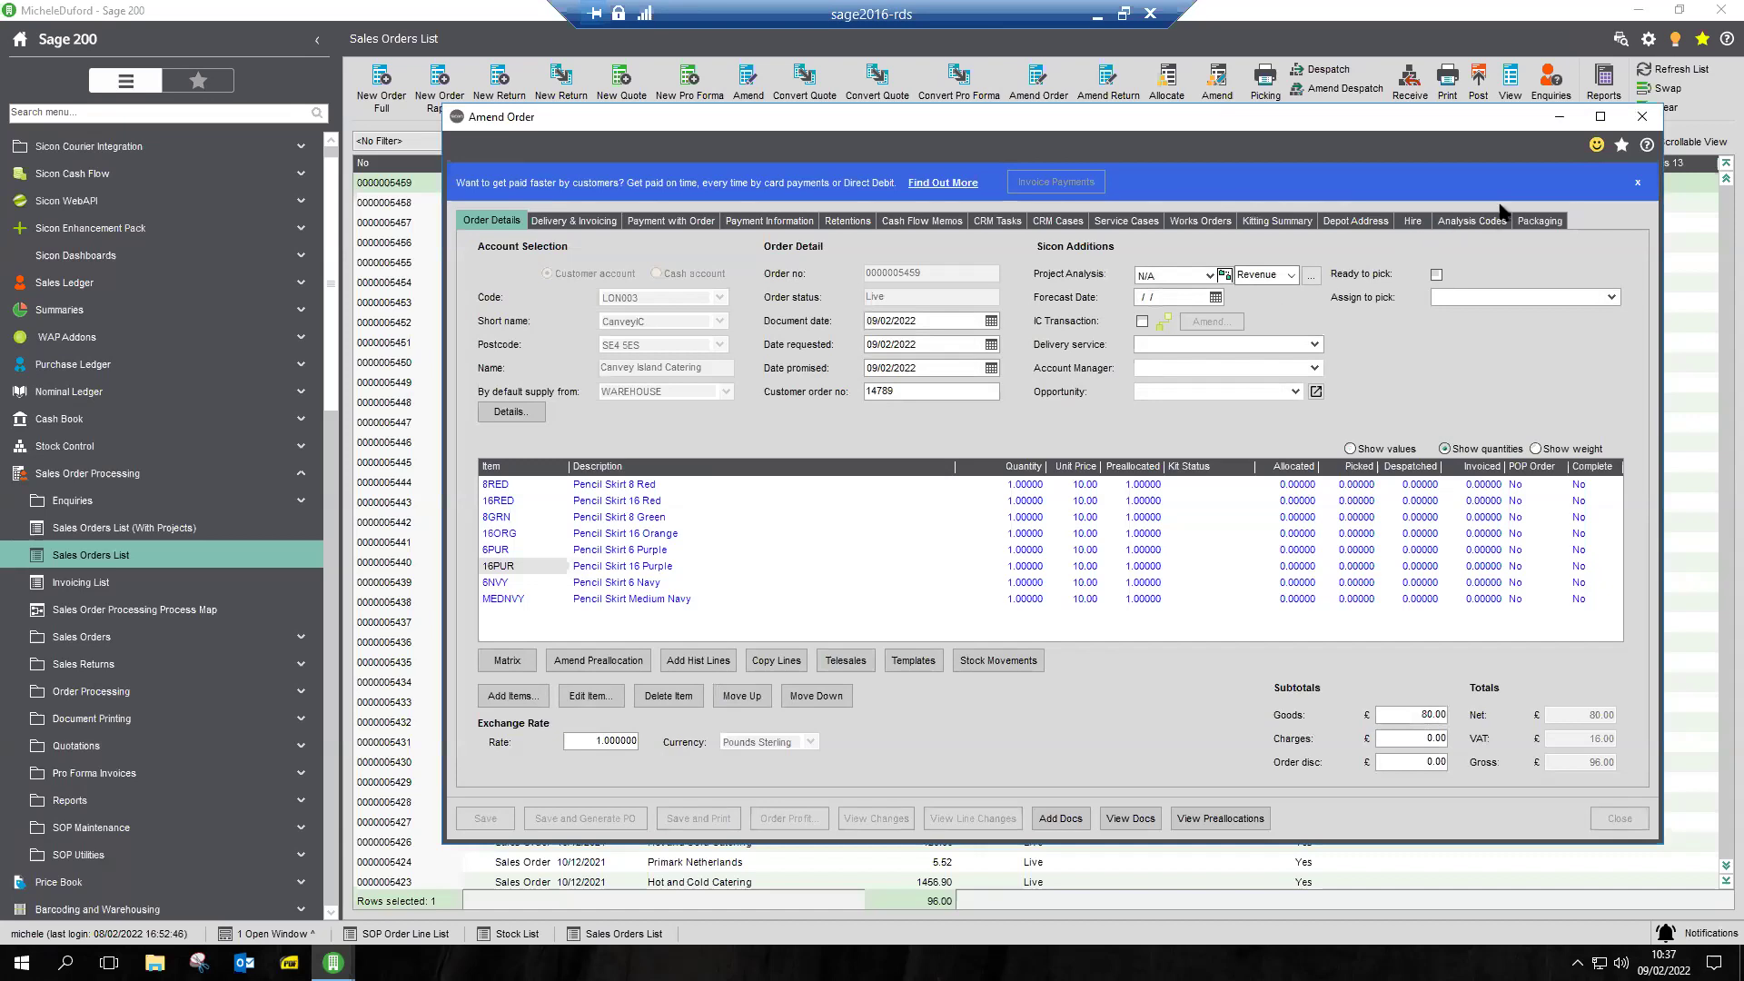
pyautogui.click(1641, 117)
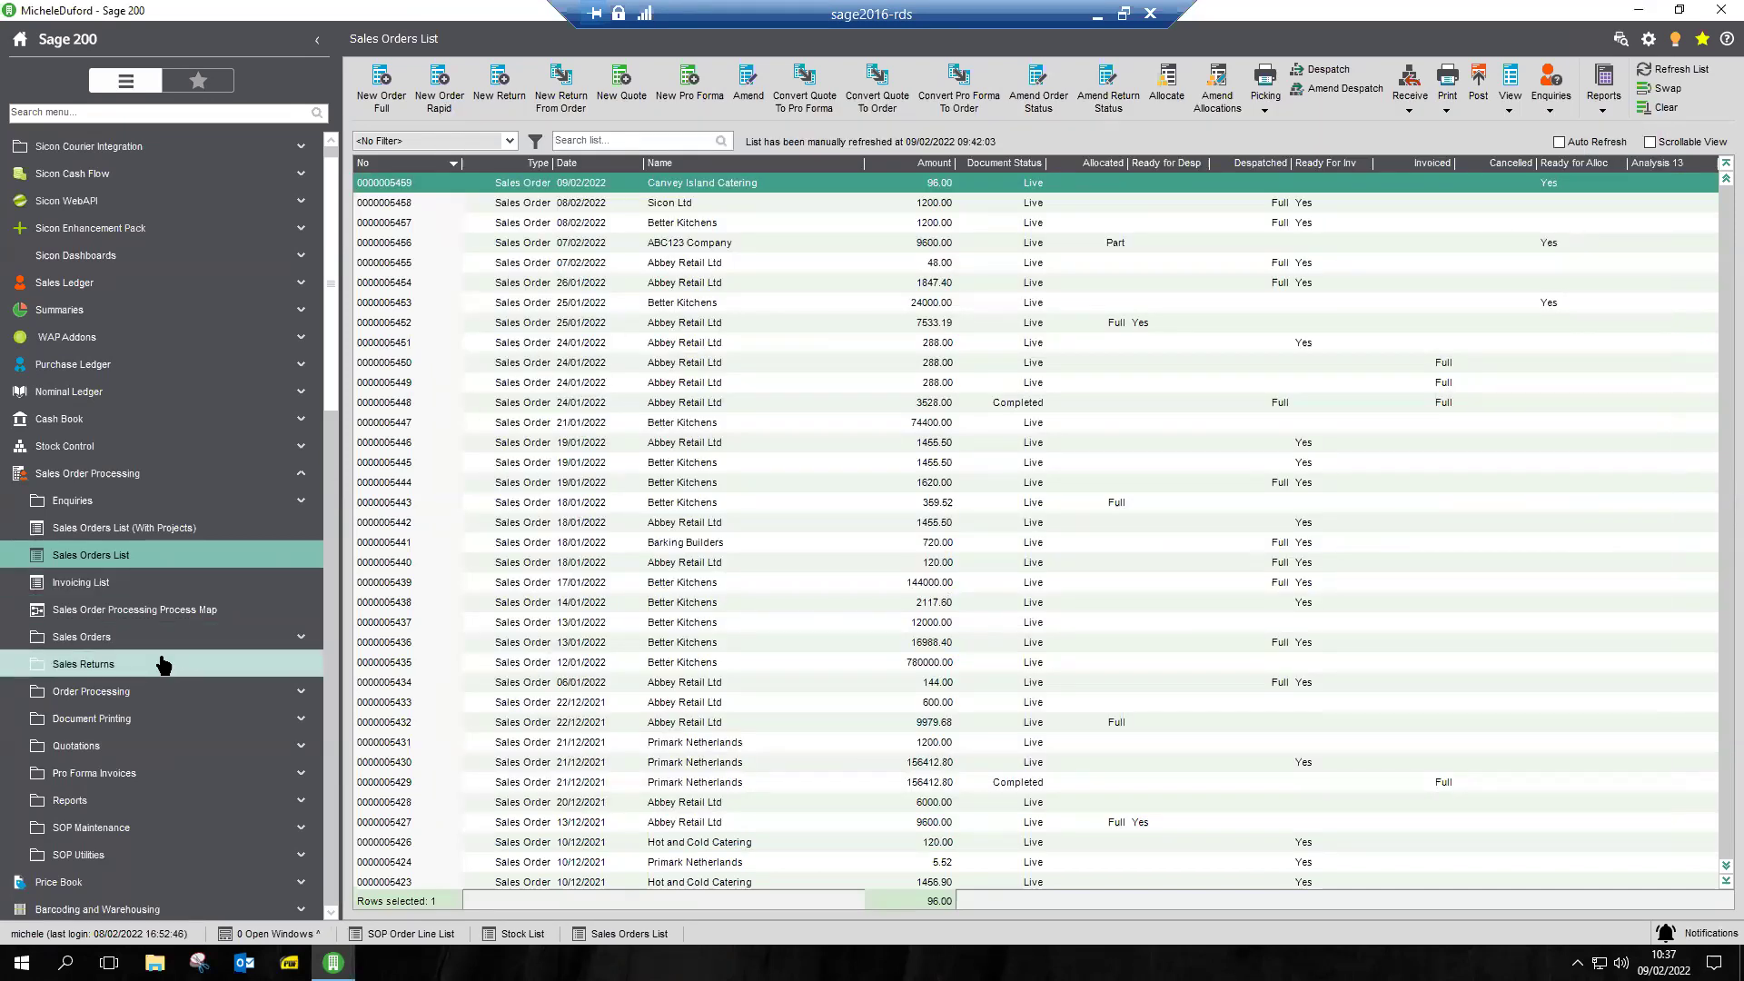
# Step: Find Preallocations within Sicon Distribution and open it
pyautogui.scroll(-3, 163, 666)
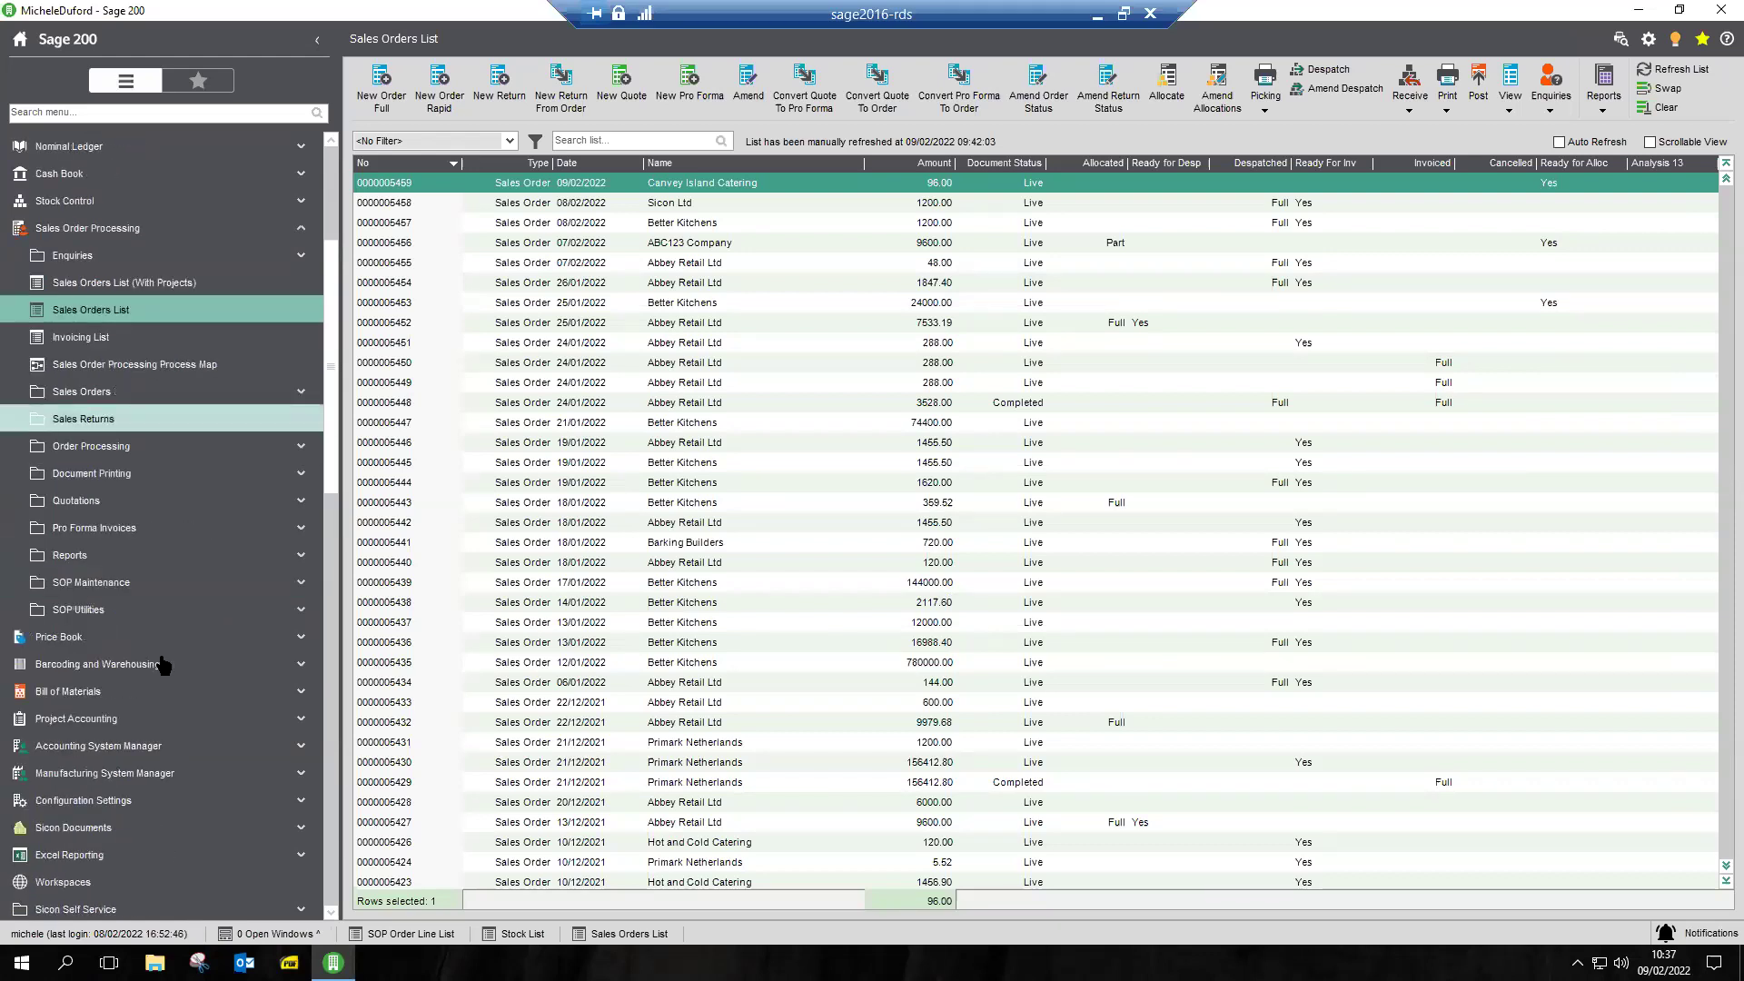
pyautogui.scroll(-2, 163, 665)
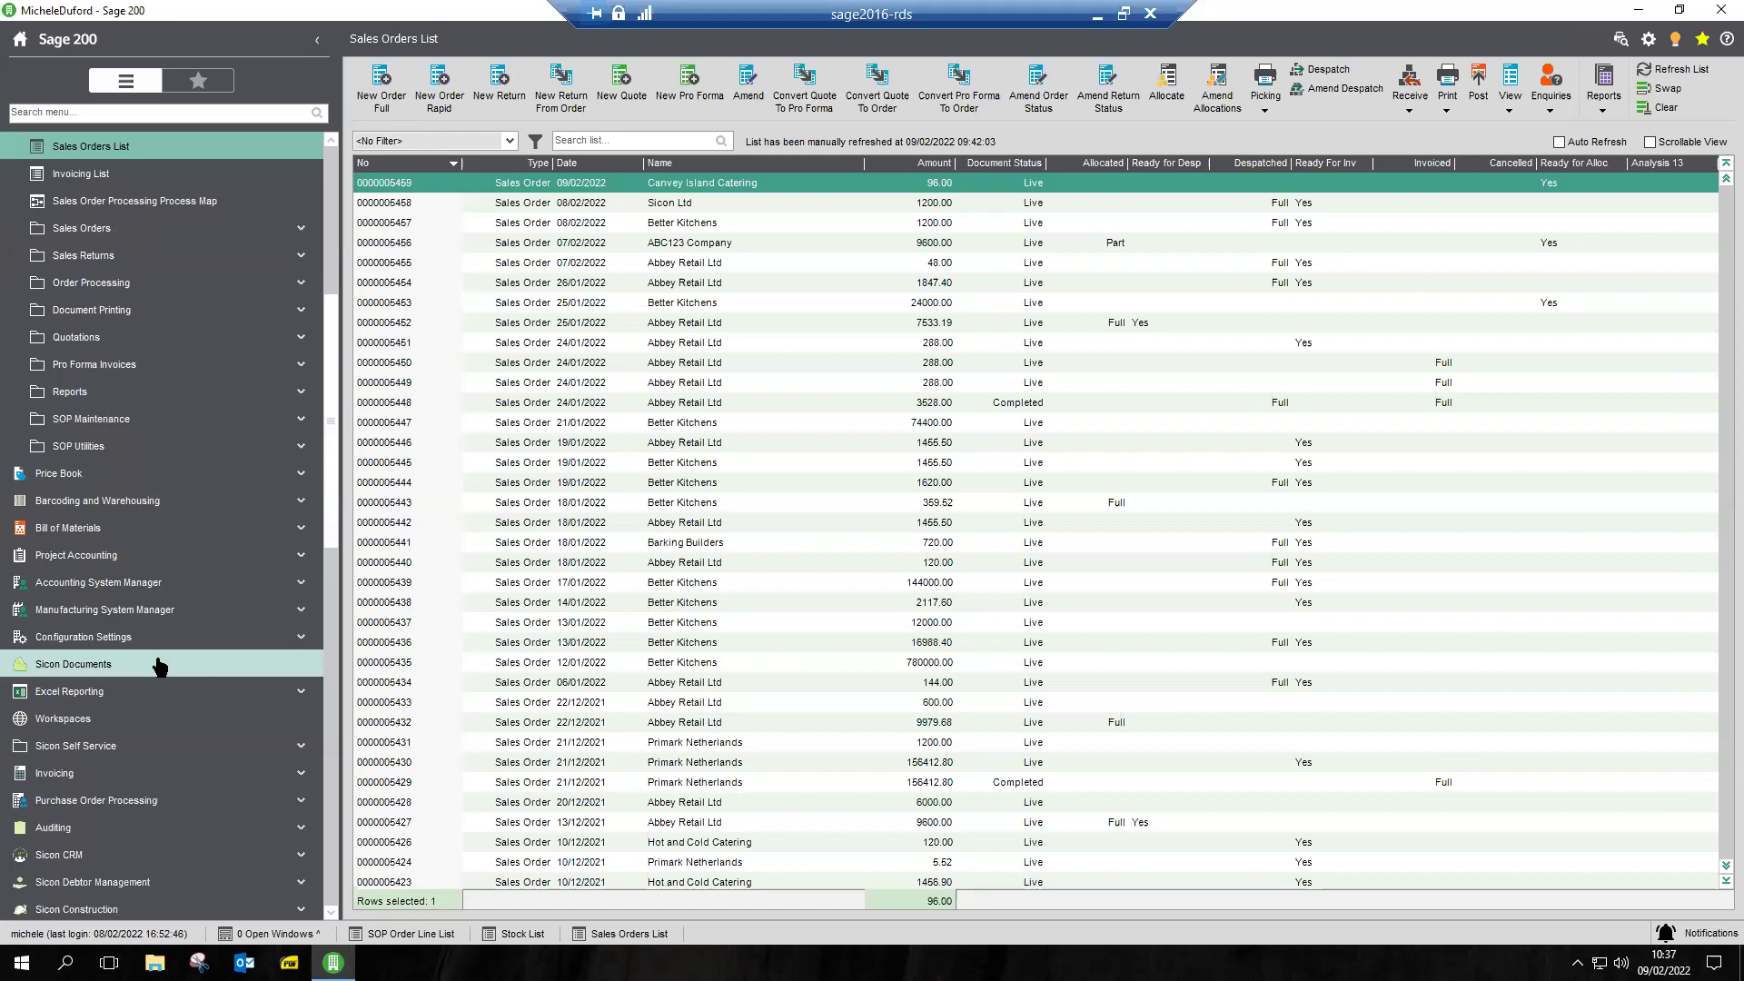
pyautogui.scroll(4, 191, 652)
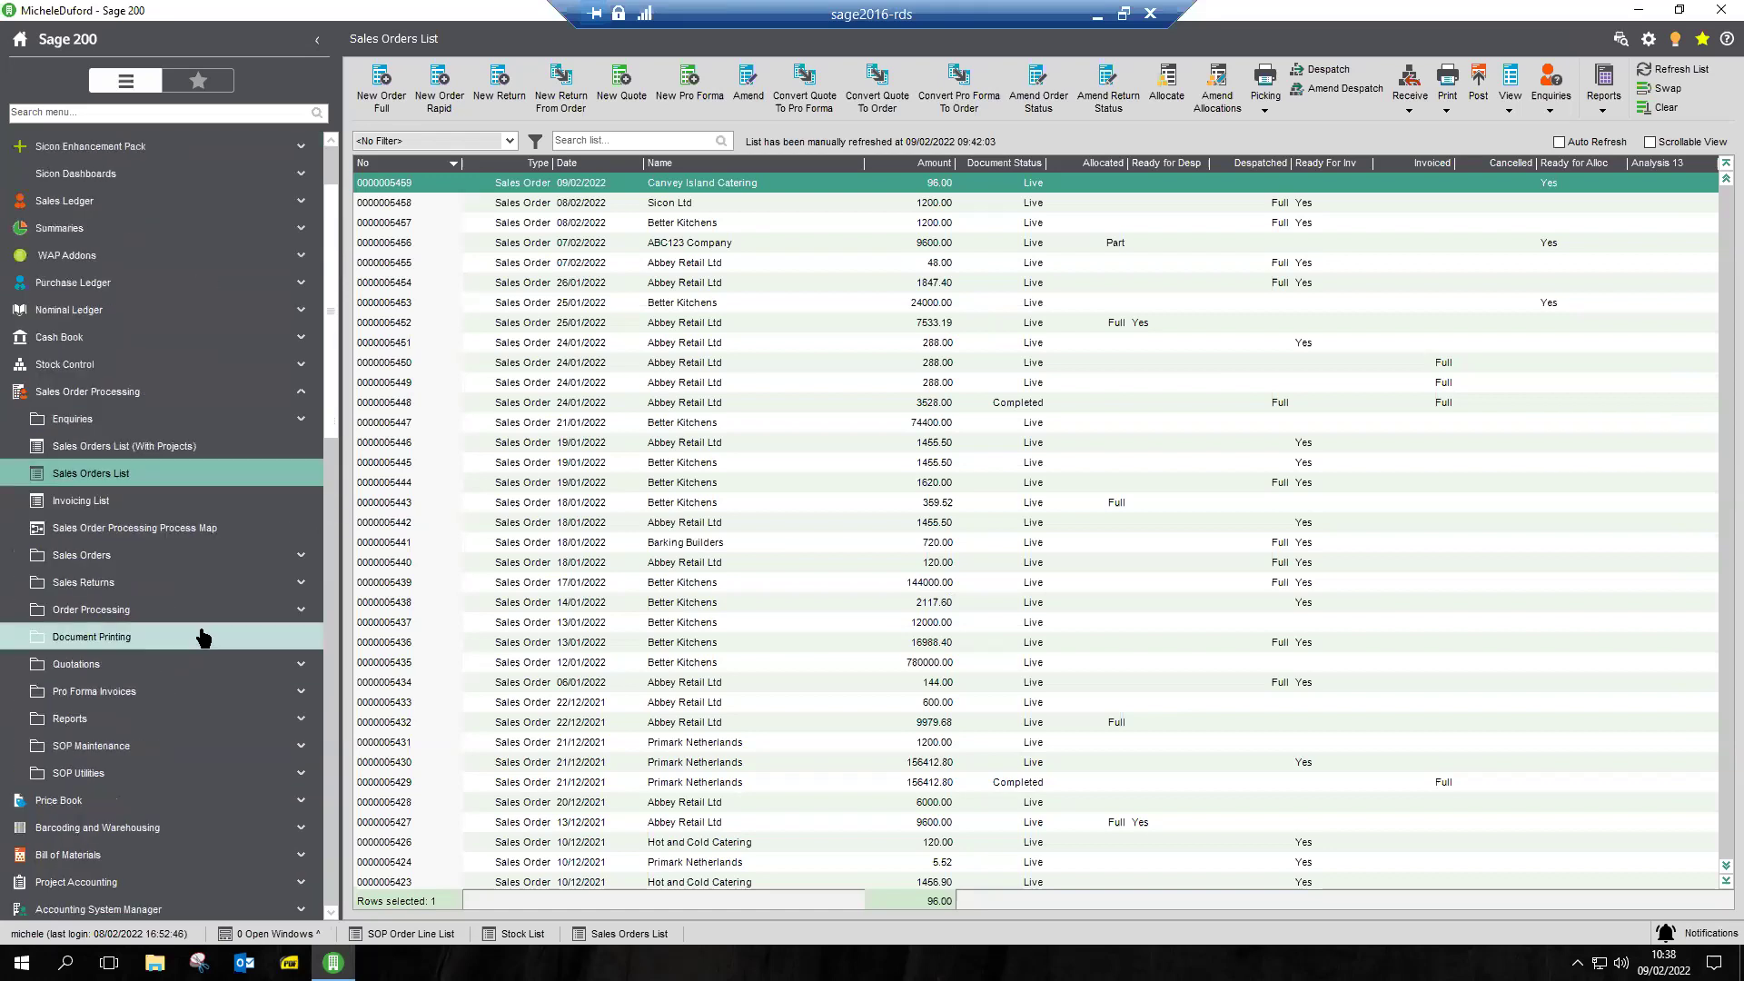
pyautogui.rightClick(202, 638)
pyautogui.click(220, 668)
pyautogui.scroll(-4, 220, 668)
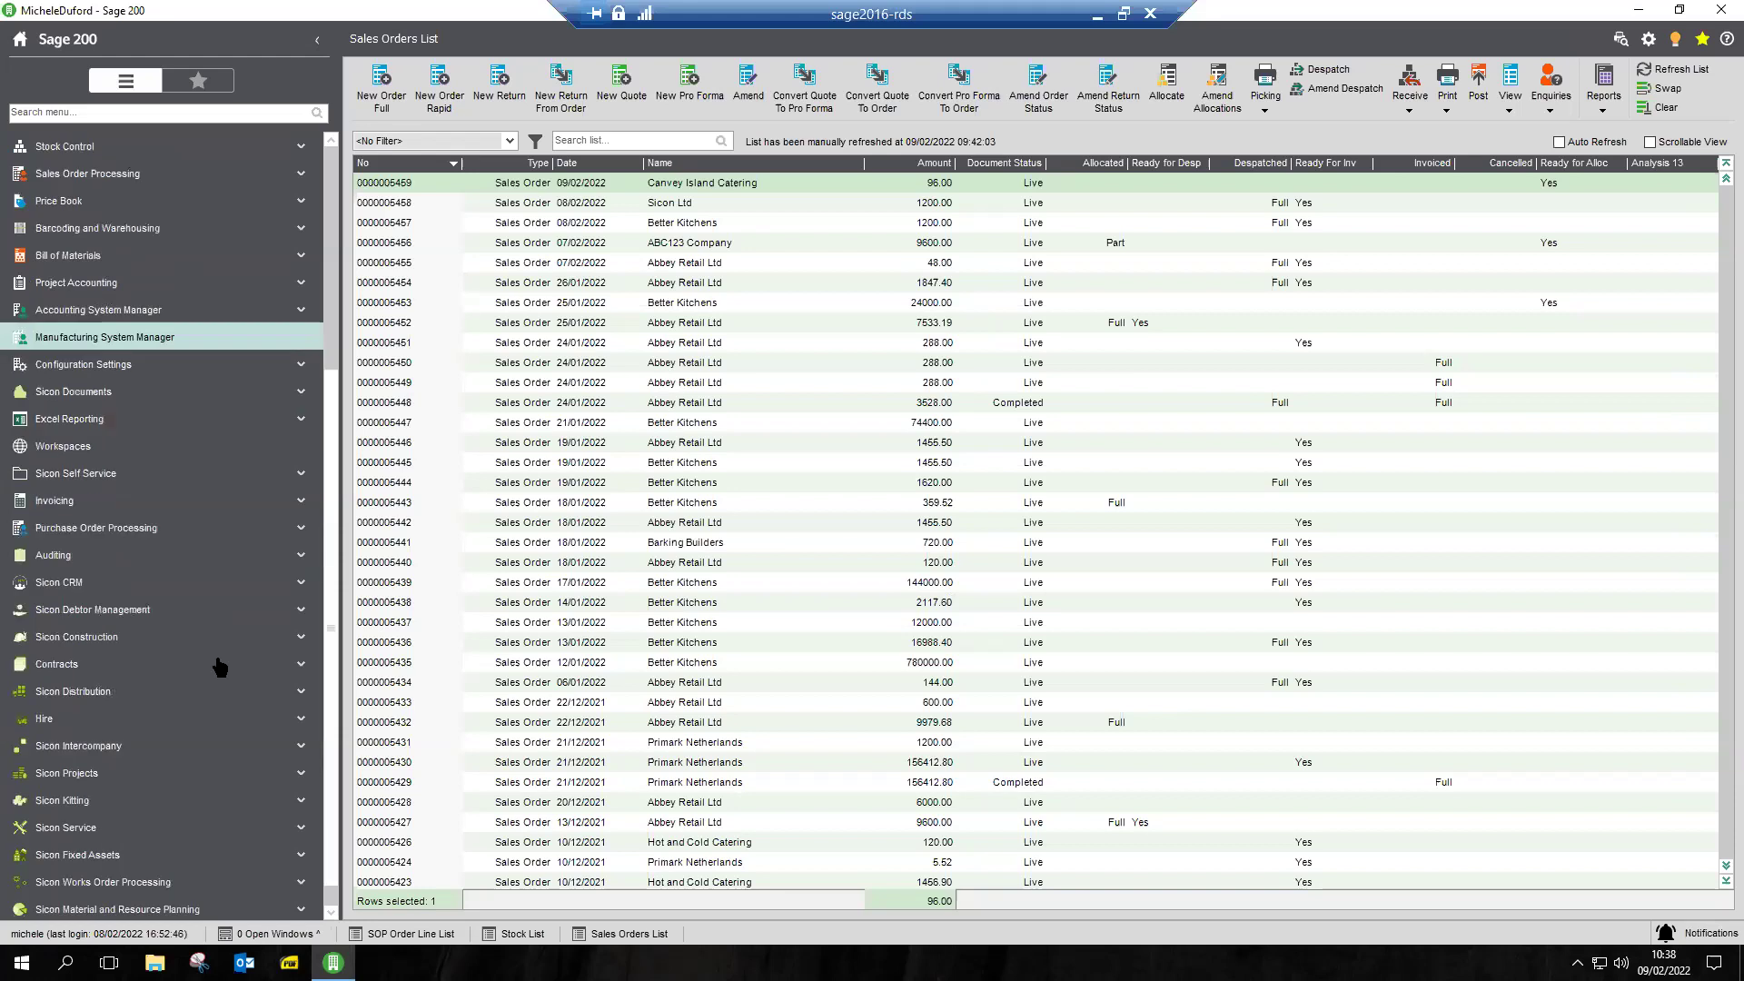
pyautogui.click(177, 692)
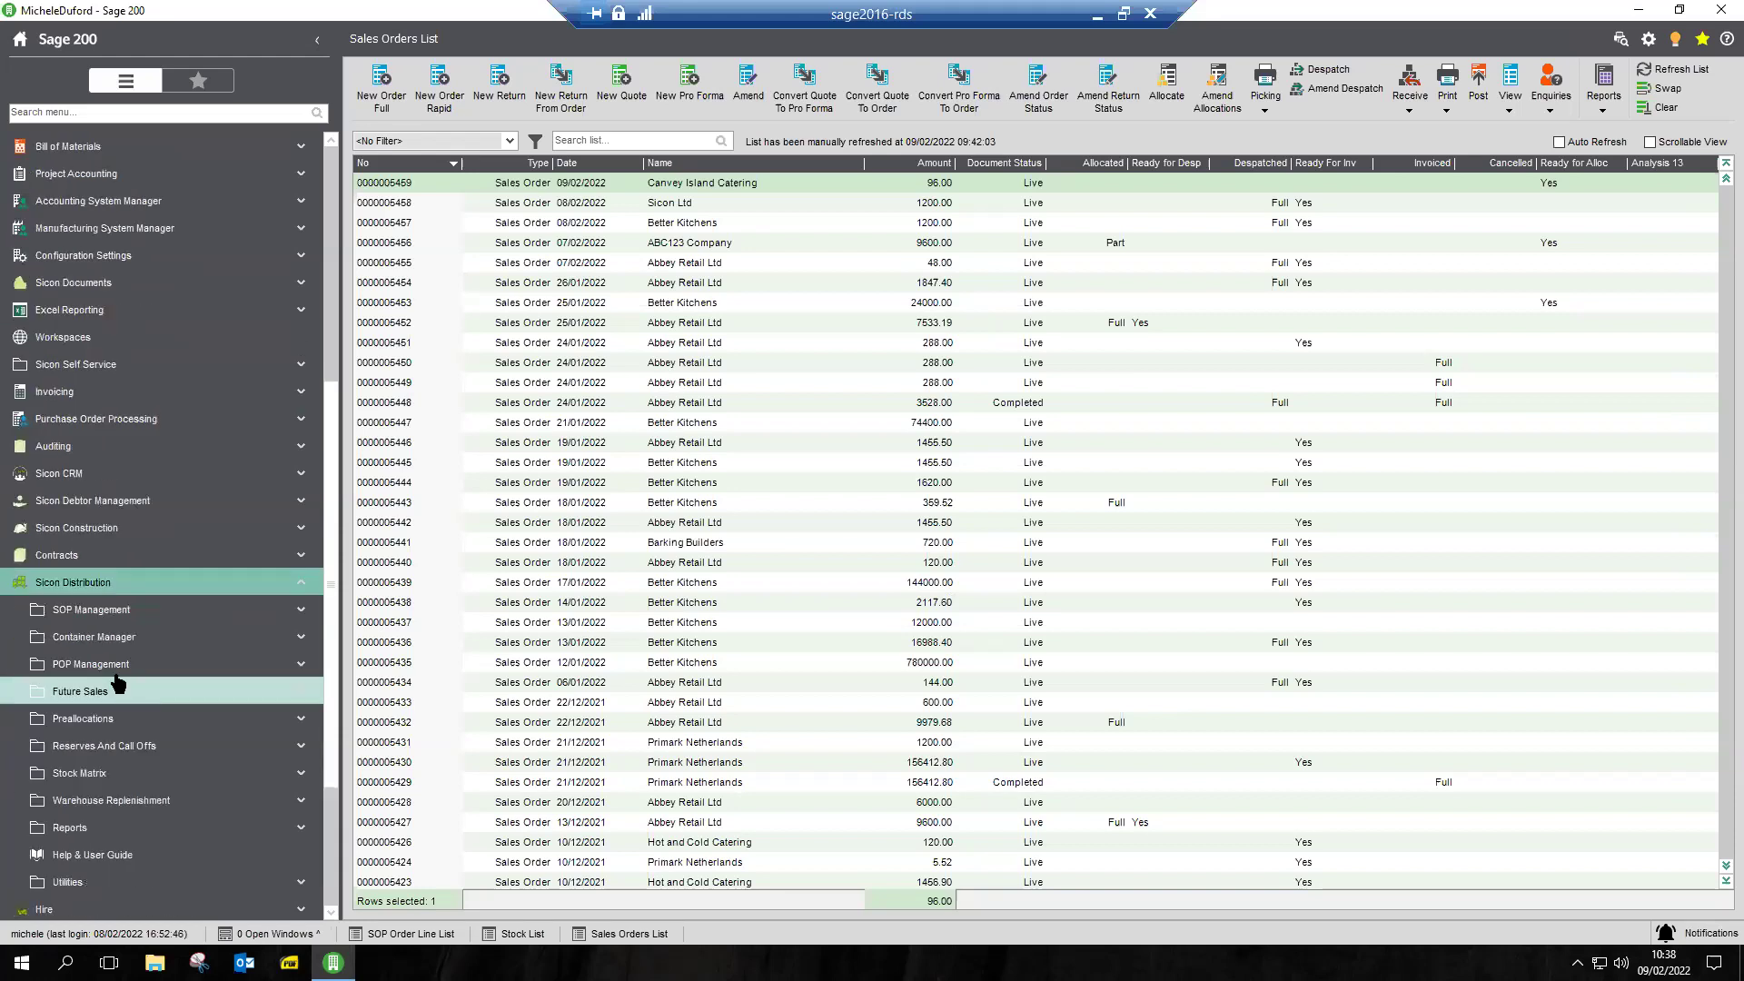
pyautogui.click(82, 719)
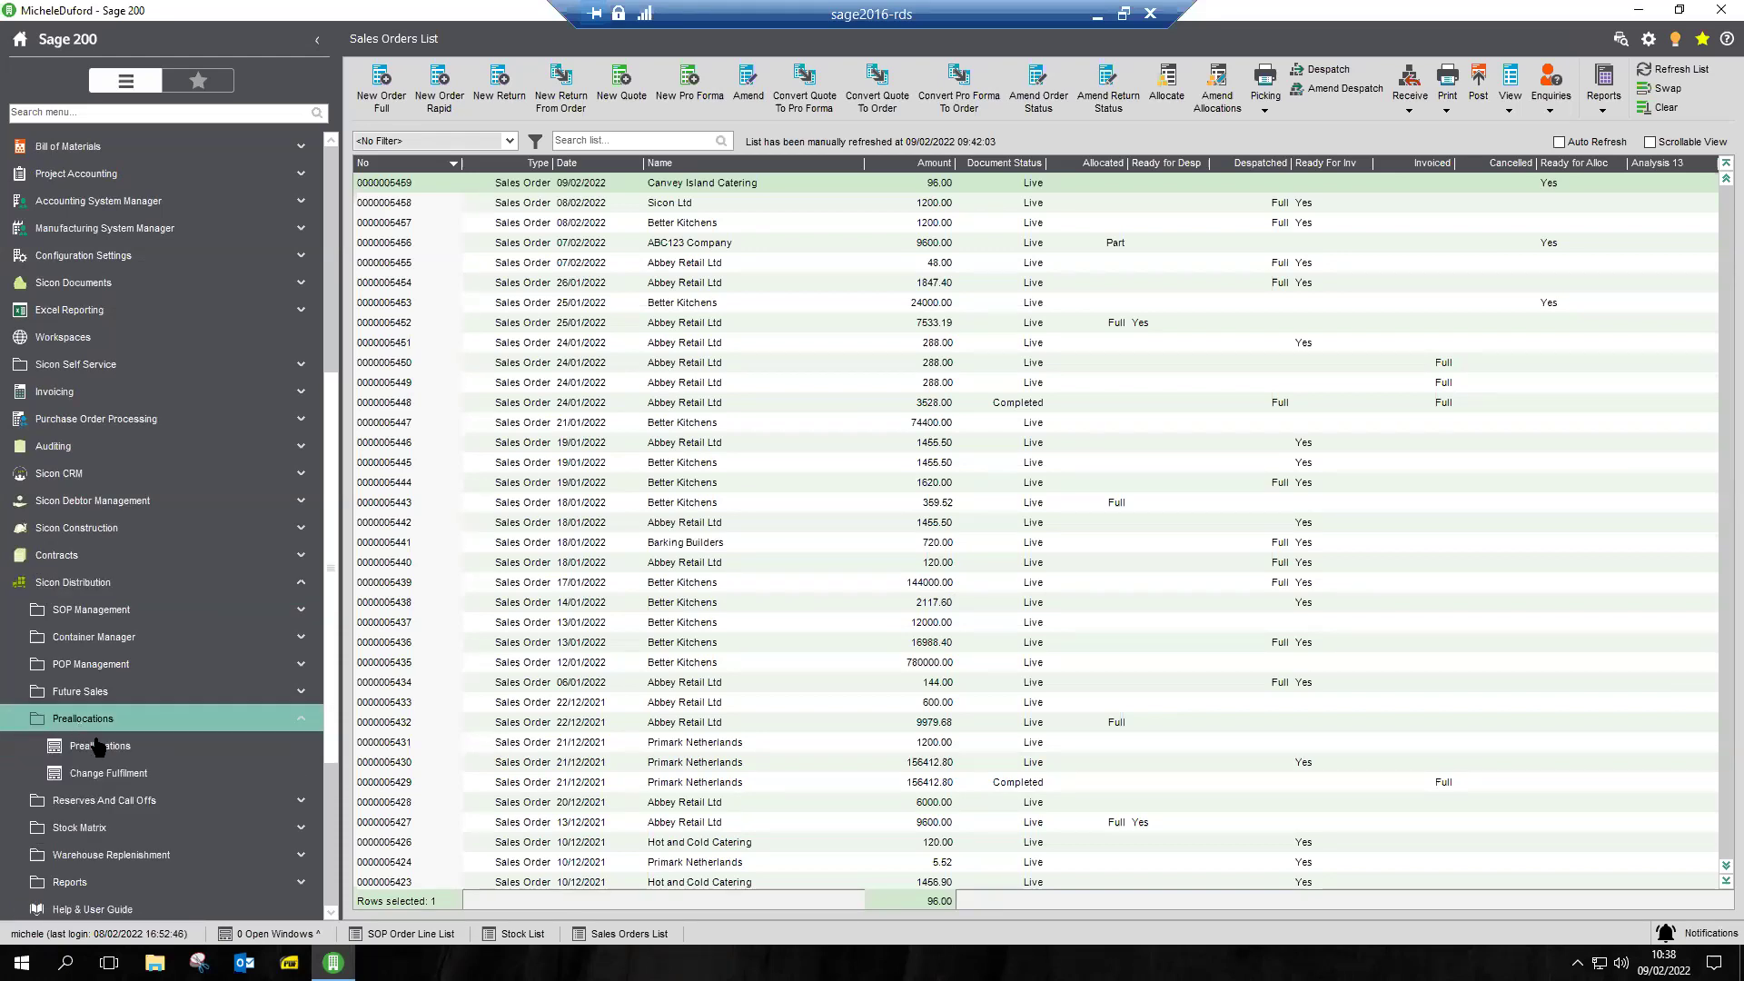
pyautogui.click(101, 748)
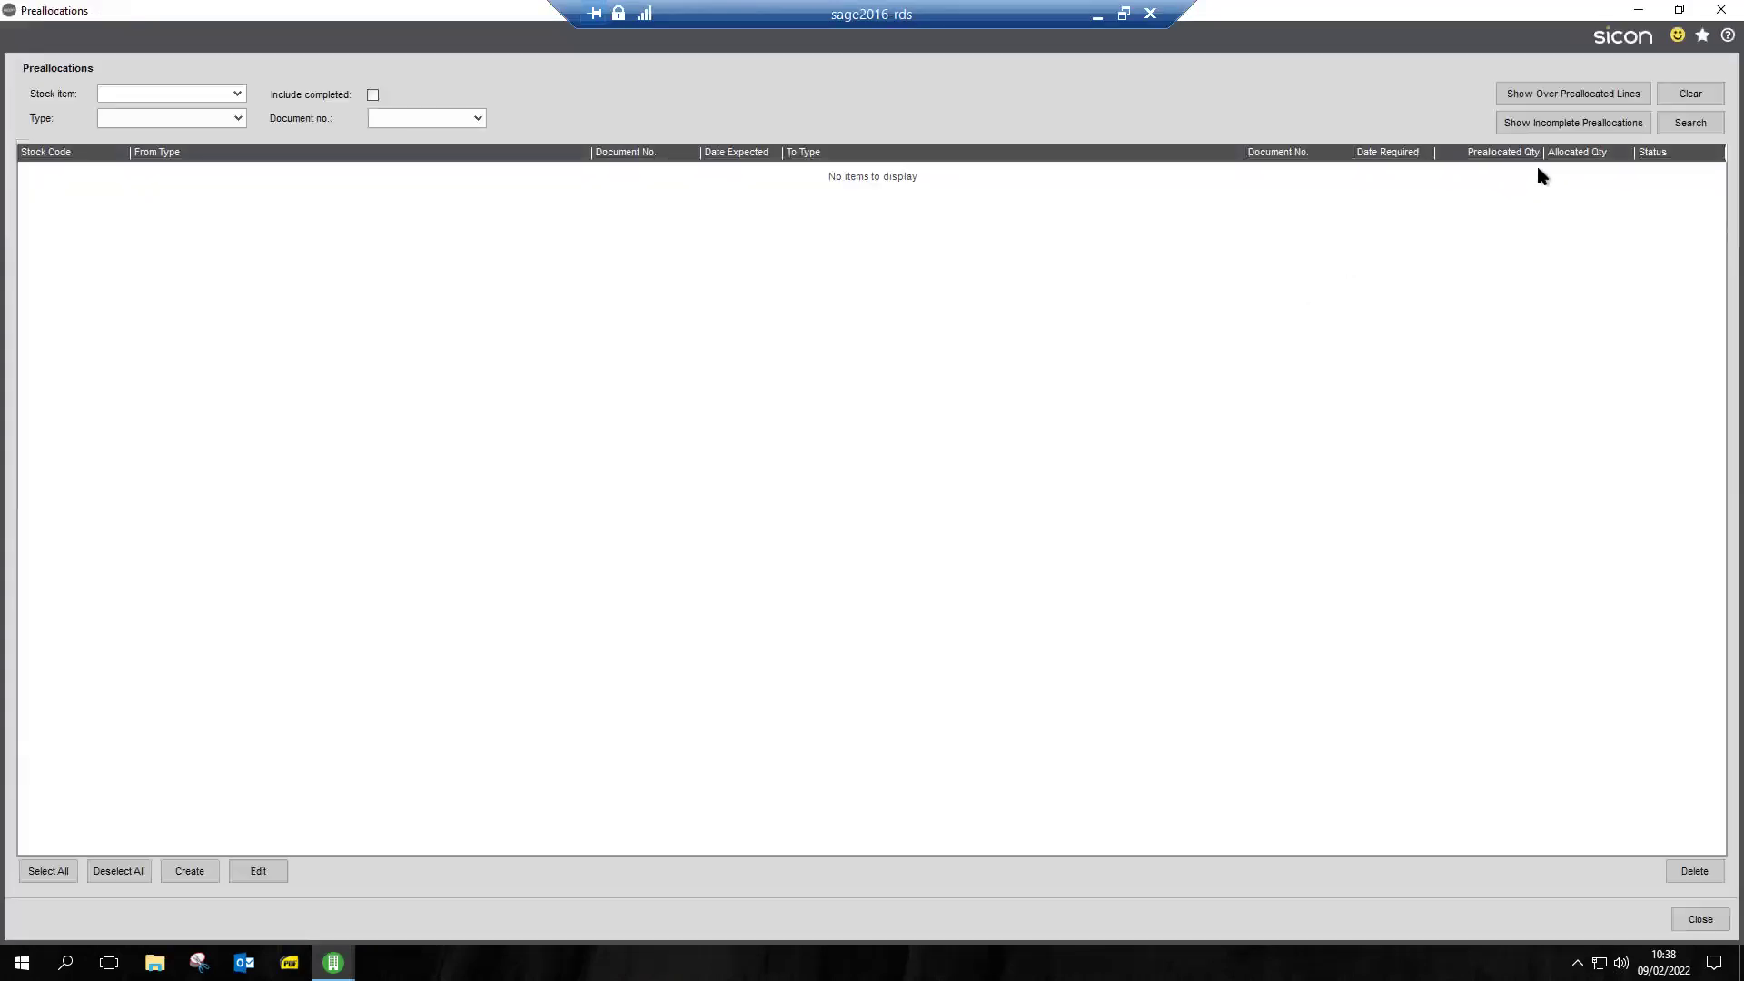
# Step: List all preallocations with completed ones excluded, and review the whole list down to the latest entries
pyautogui.click(1682, 125)
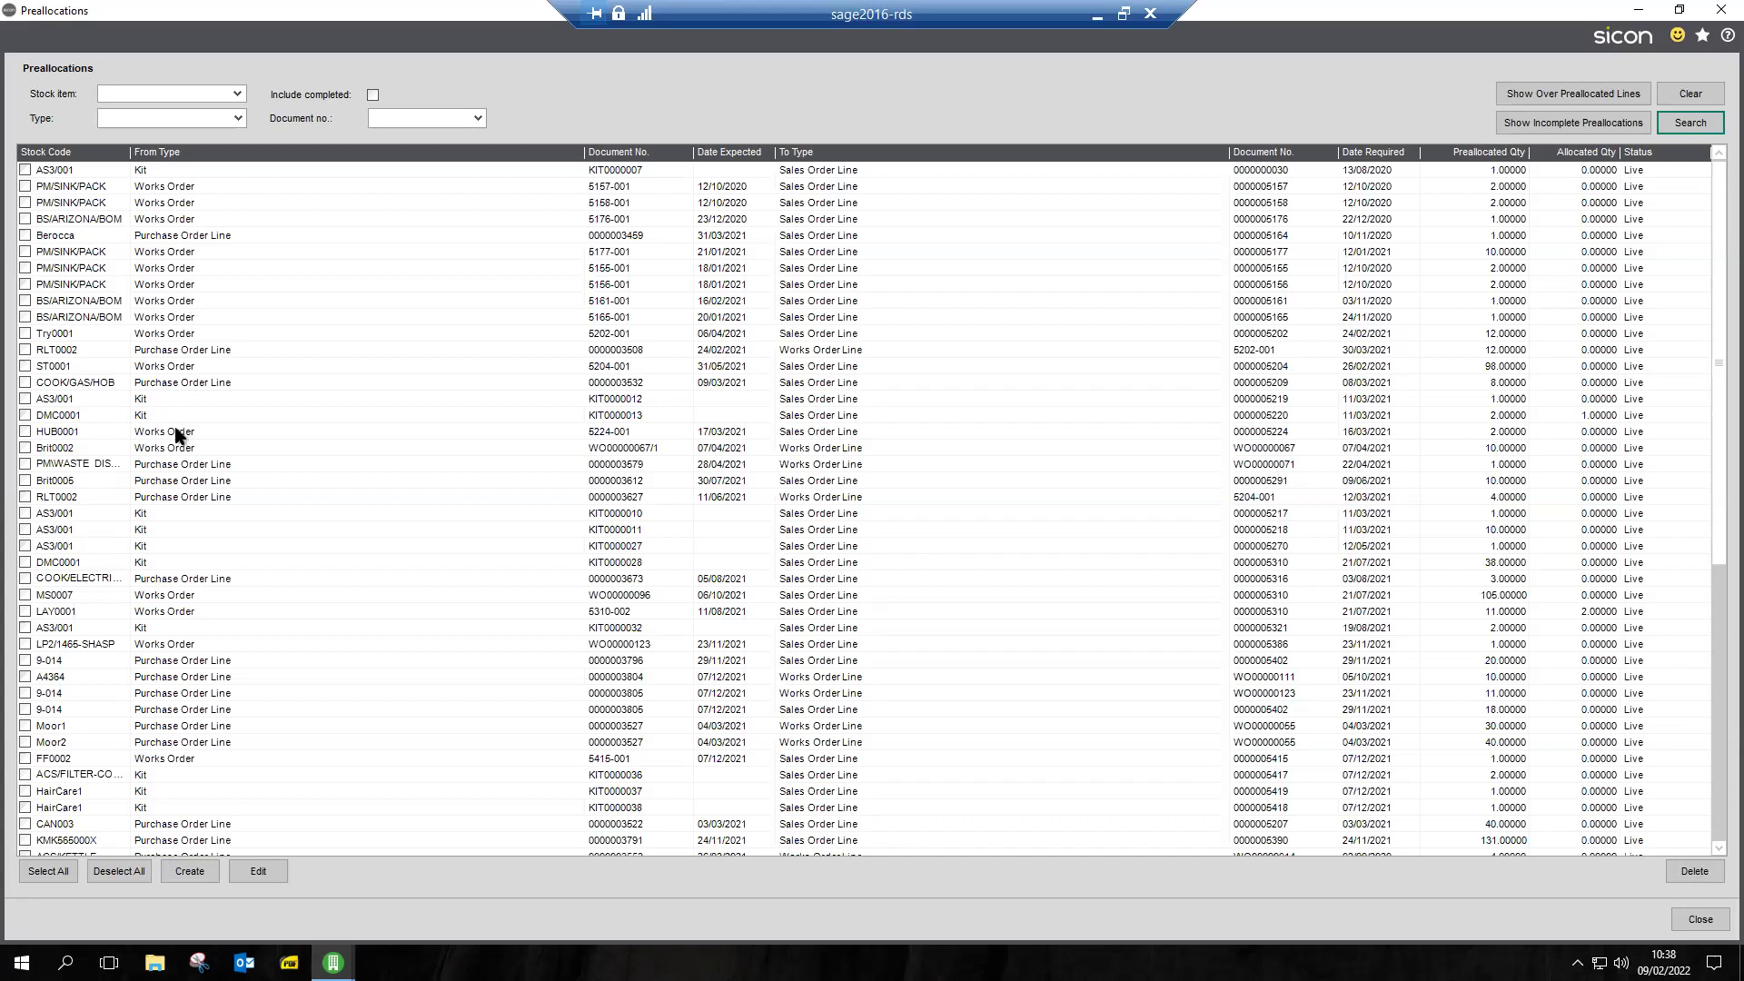
pyautogui.scroll(-5, 385, 526)
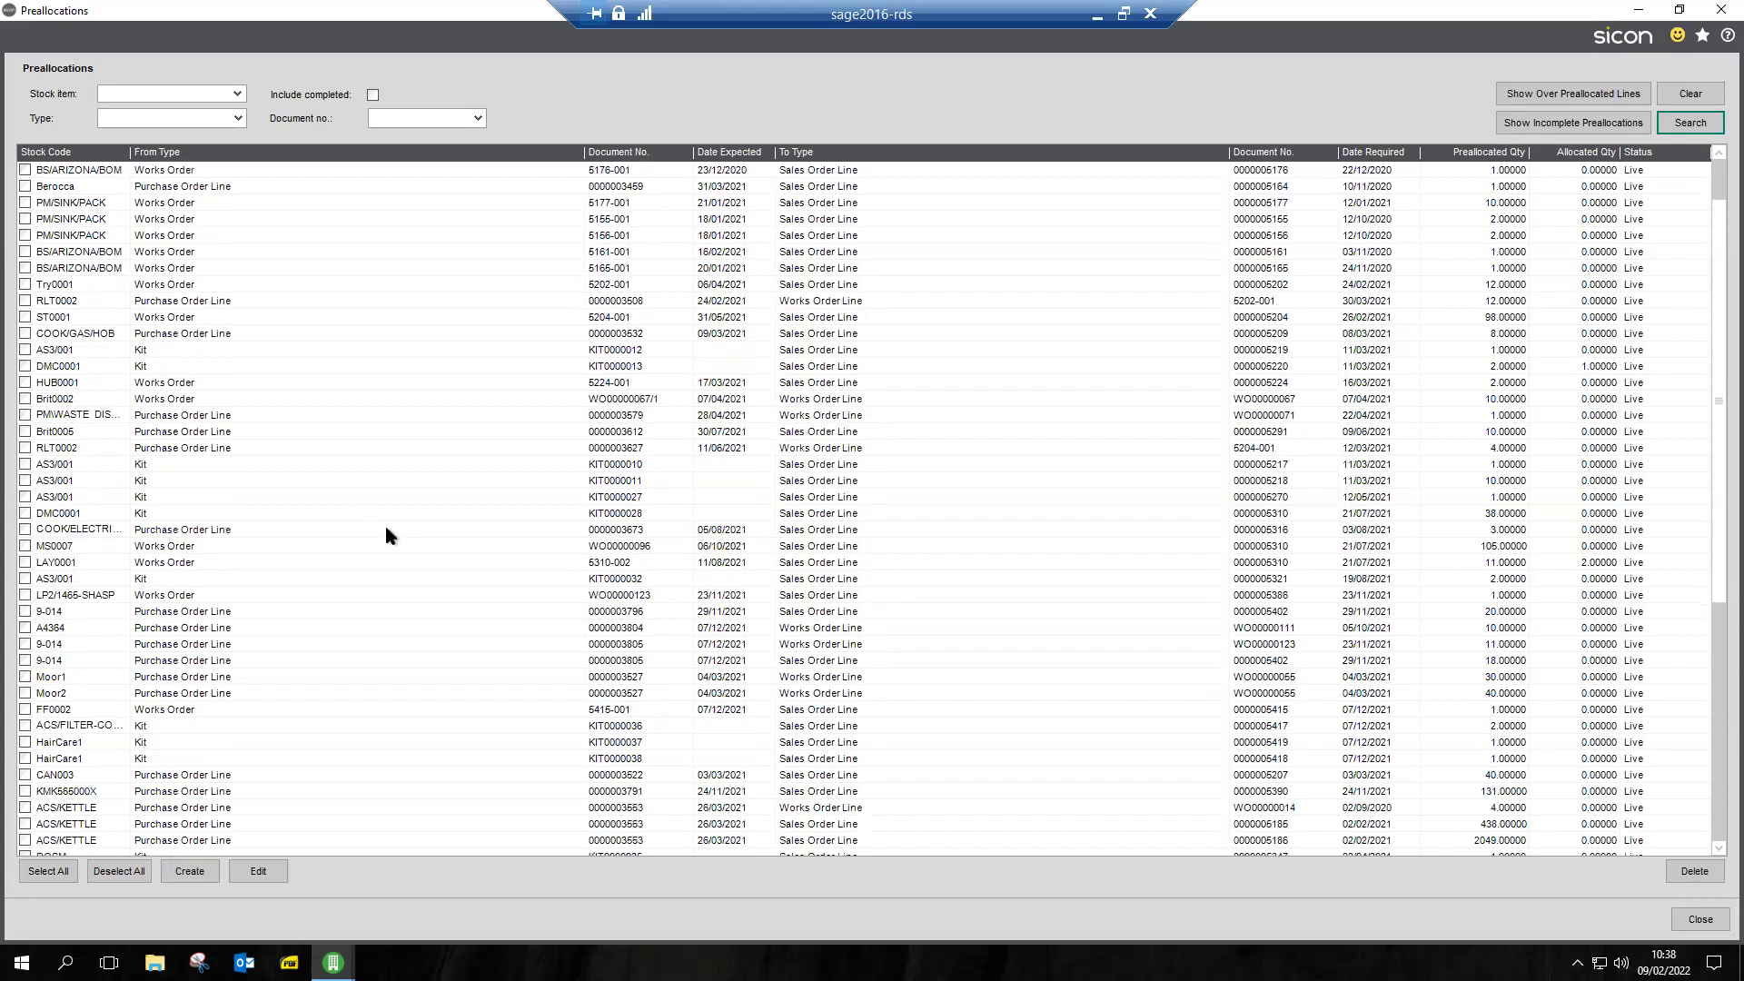
pyautogui.scroll(-4, 386, 531)
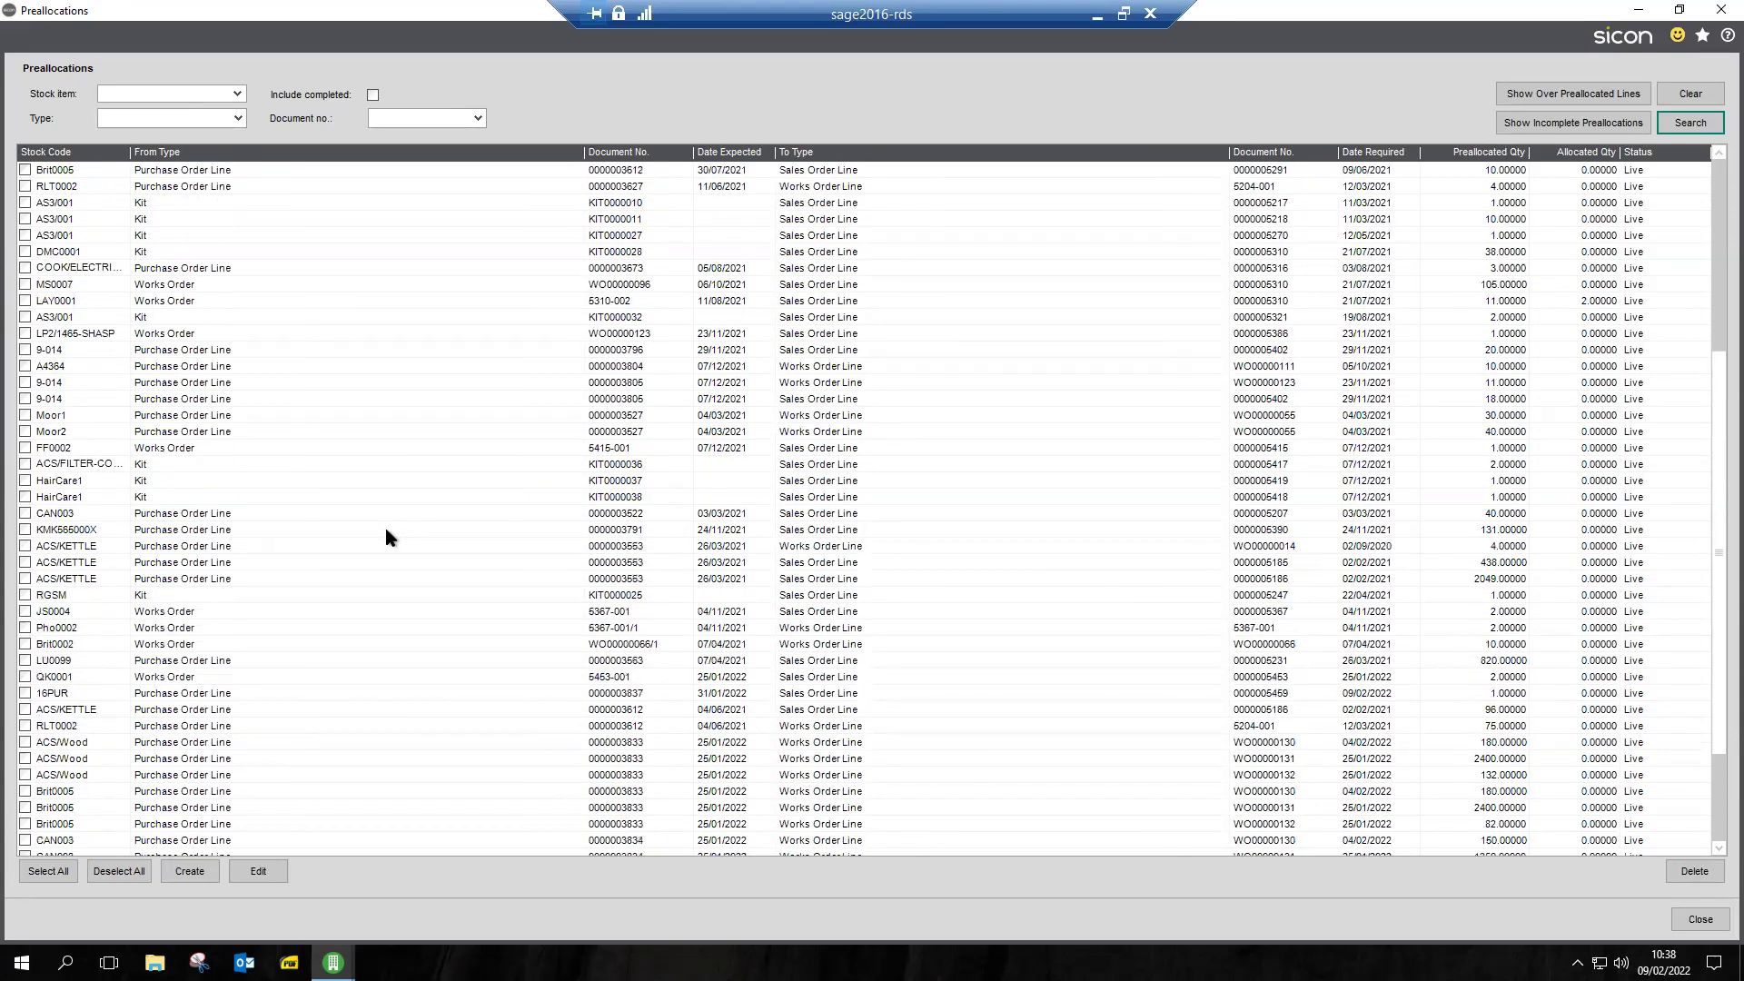
pyautogui.scroll(-1, 386, 536)
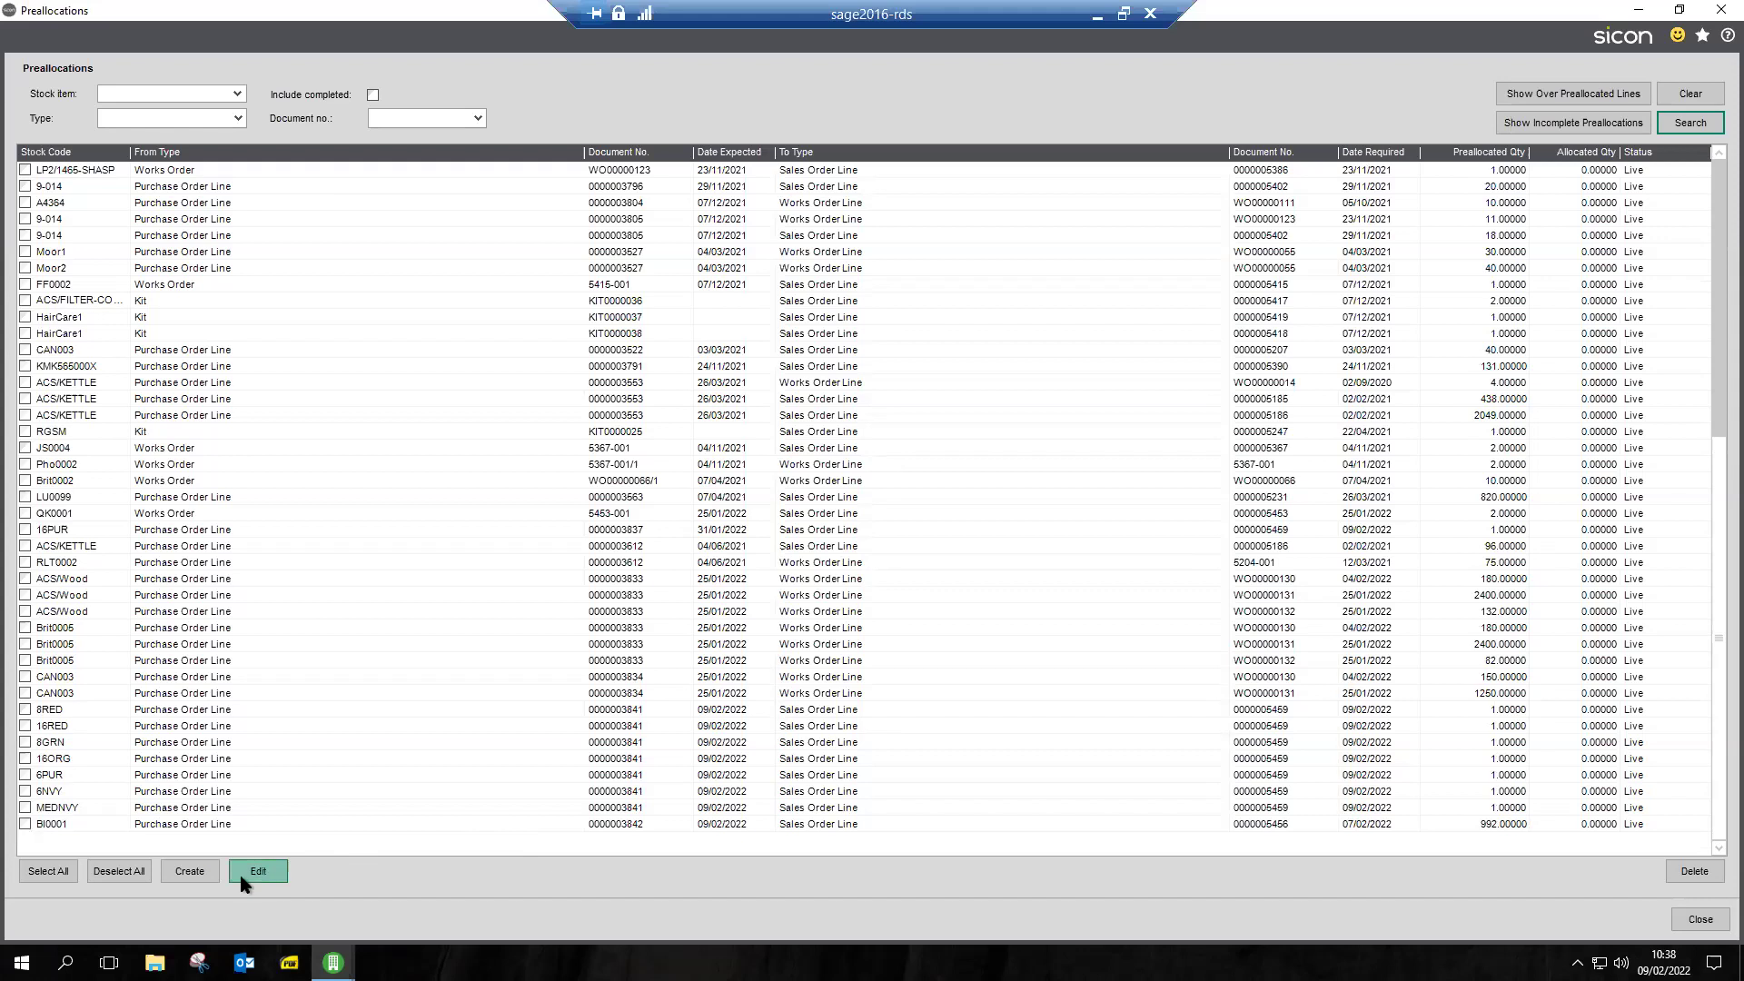
# Step: Look at the blank Create Preallocation form, cancel it and close the preallocations list
pyautogui.click(197, 872)
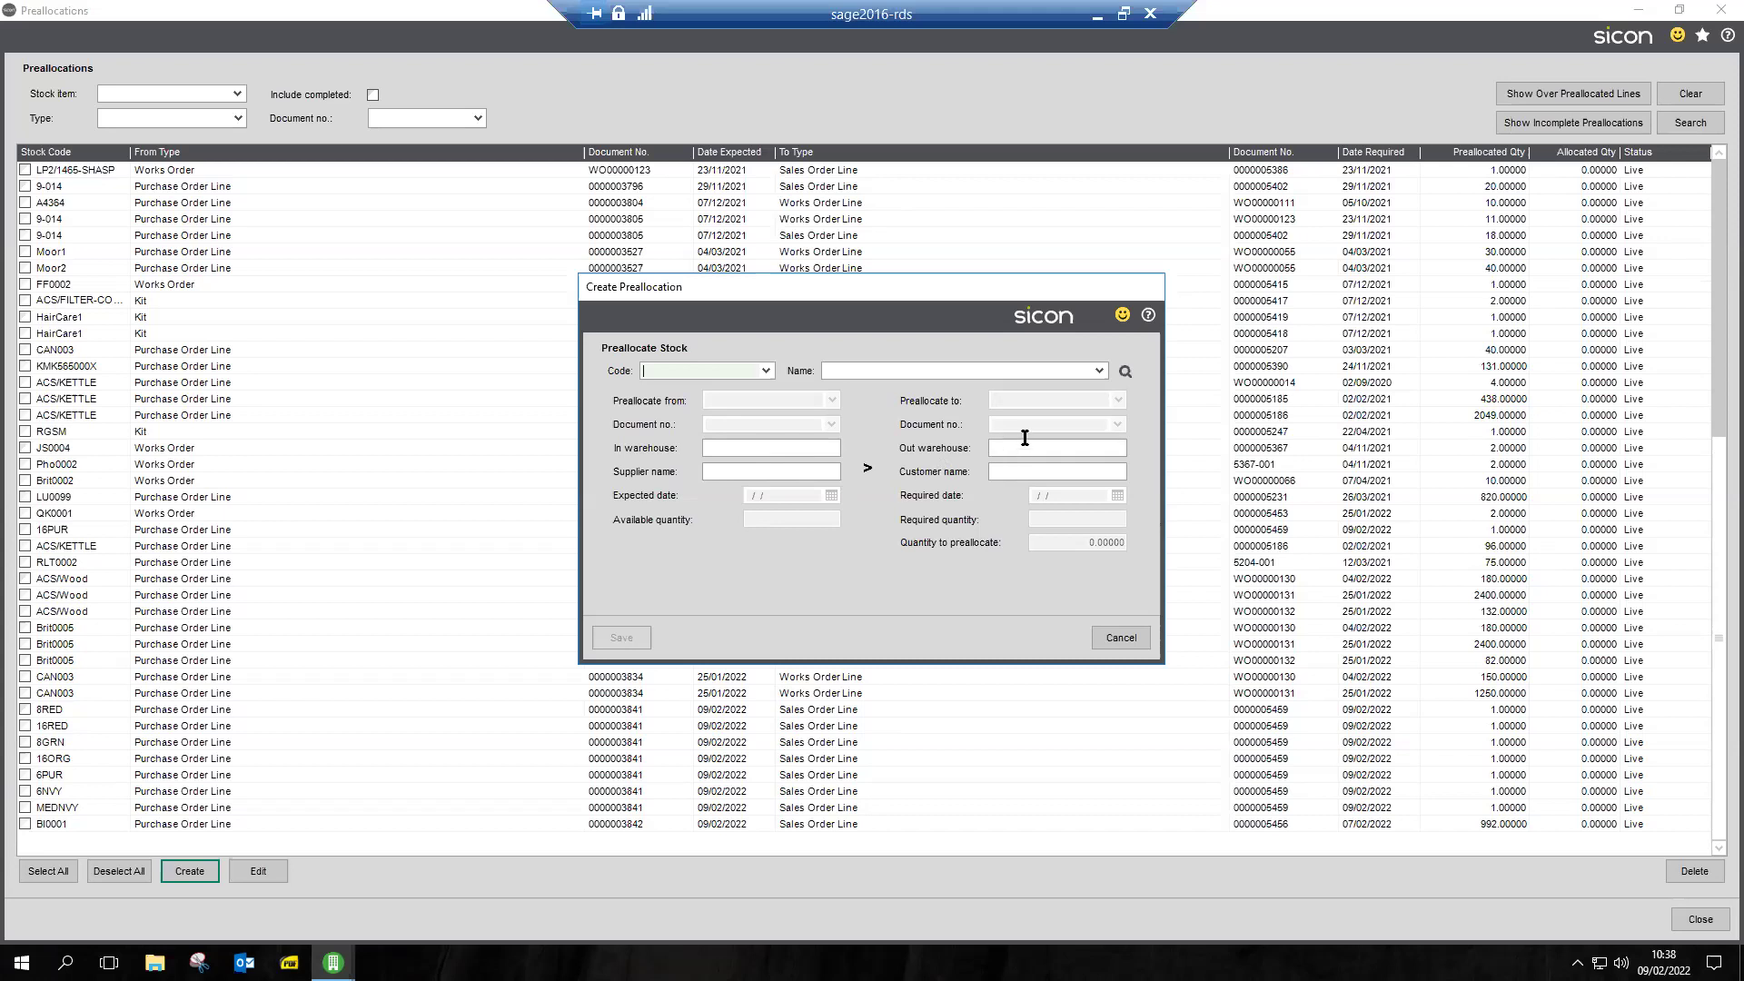
pyautogui.click(1123, 638)
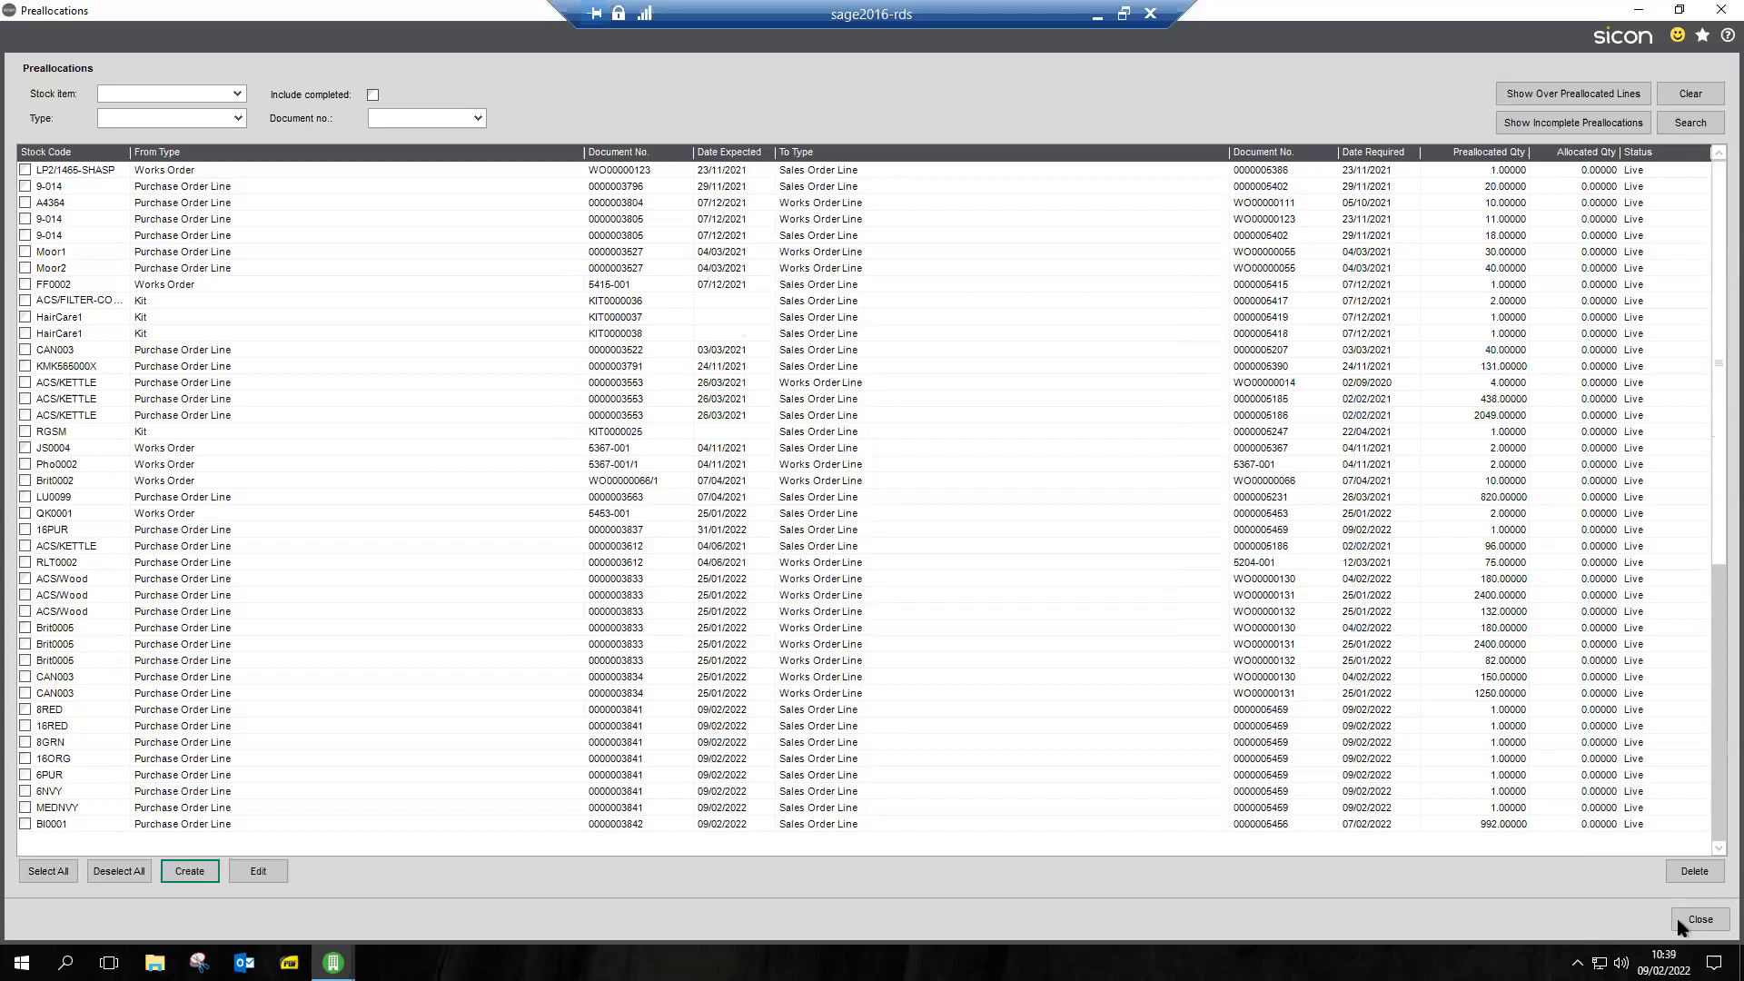
pyautogui.click(1706, 922)
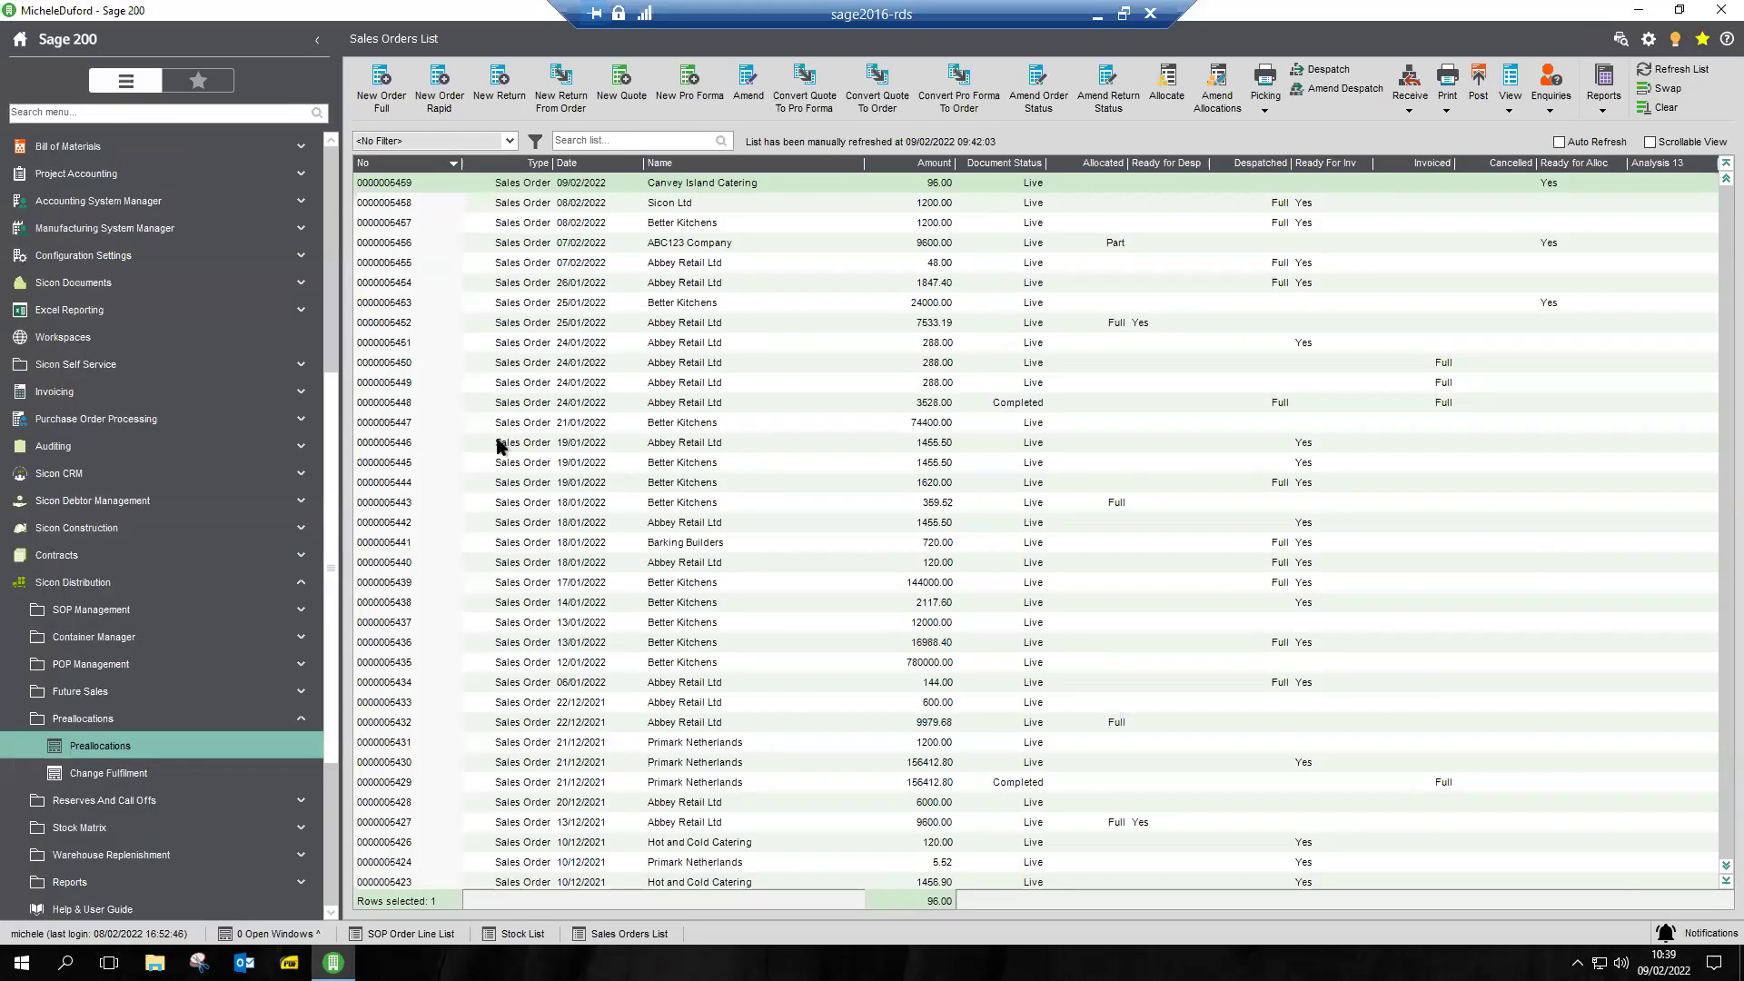
# Step: Open the BGT Distribution Ltd purchase order dated 09/02/2022 from the Purchase Orders List, acknowledging the warehouse address message
pyautogui.click(332, 166)
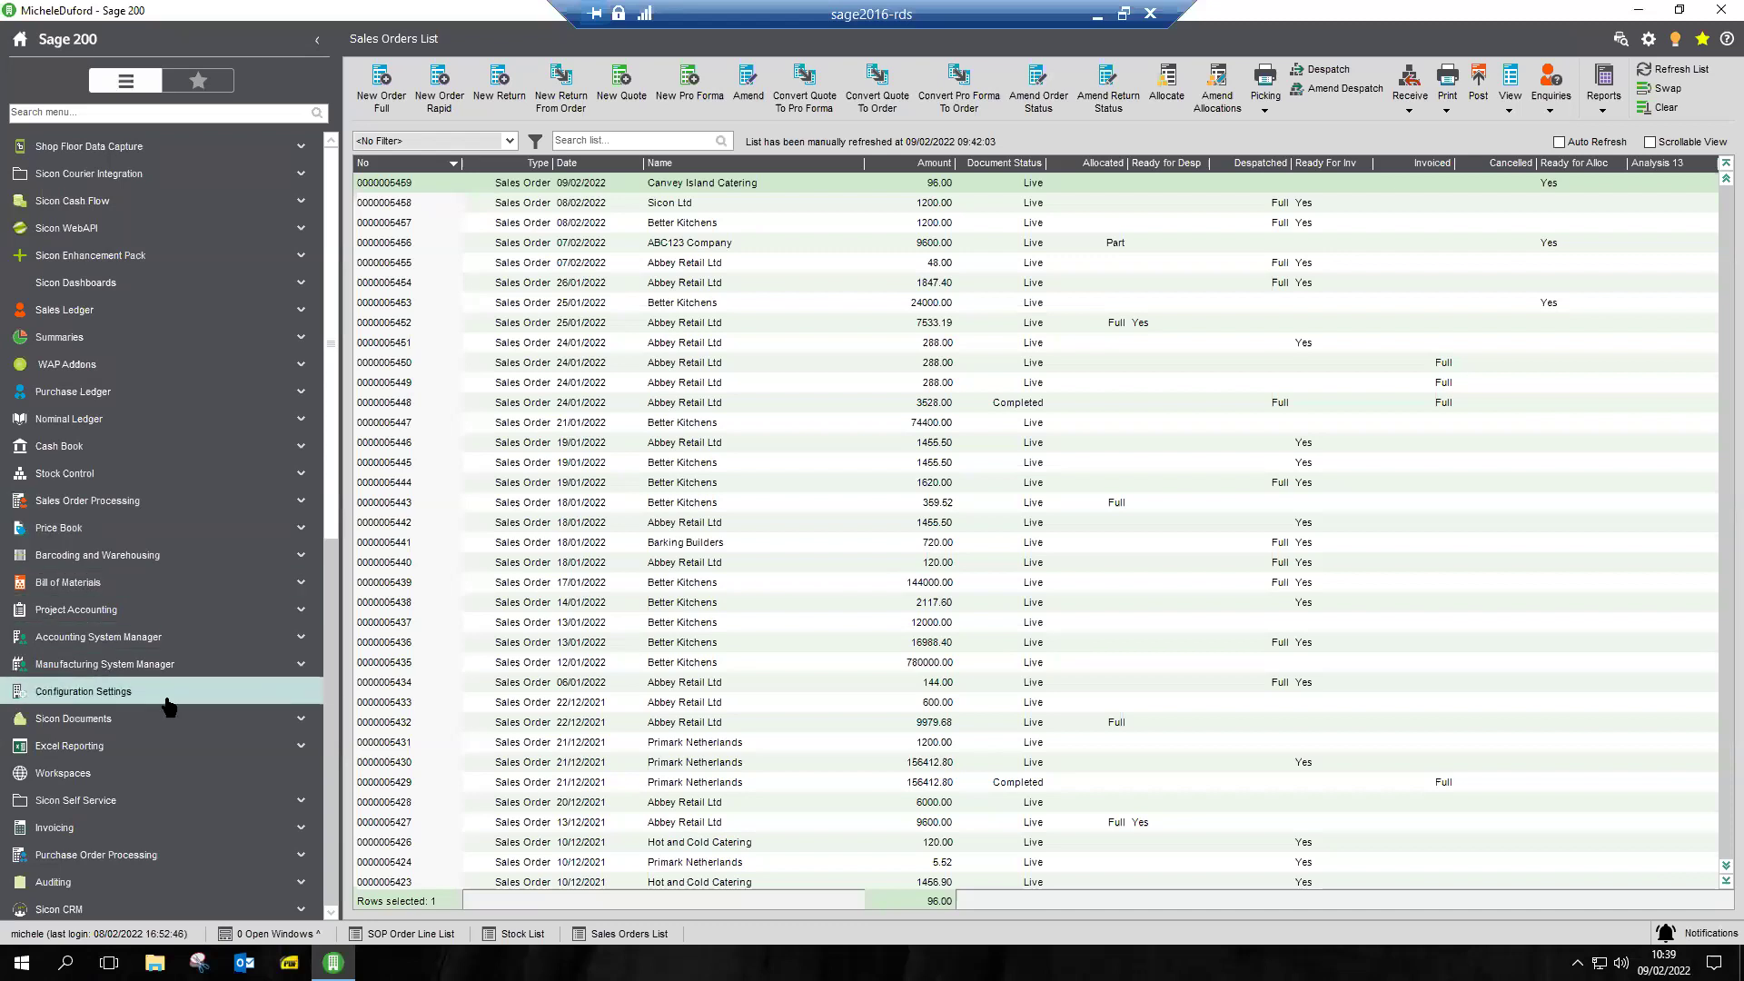
pyautogui.click(162, 859)
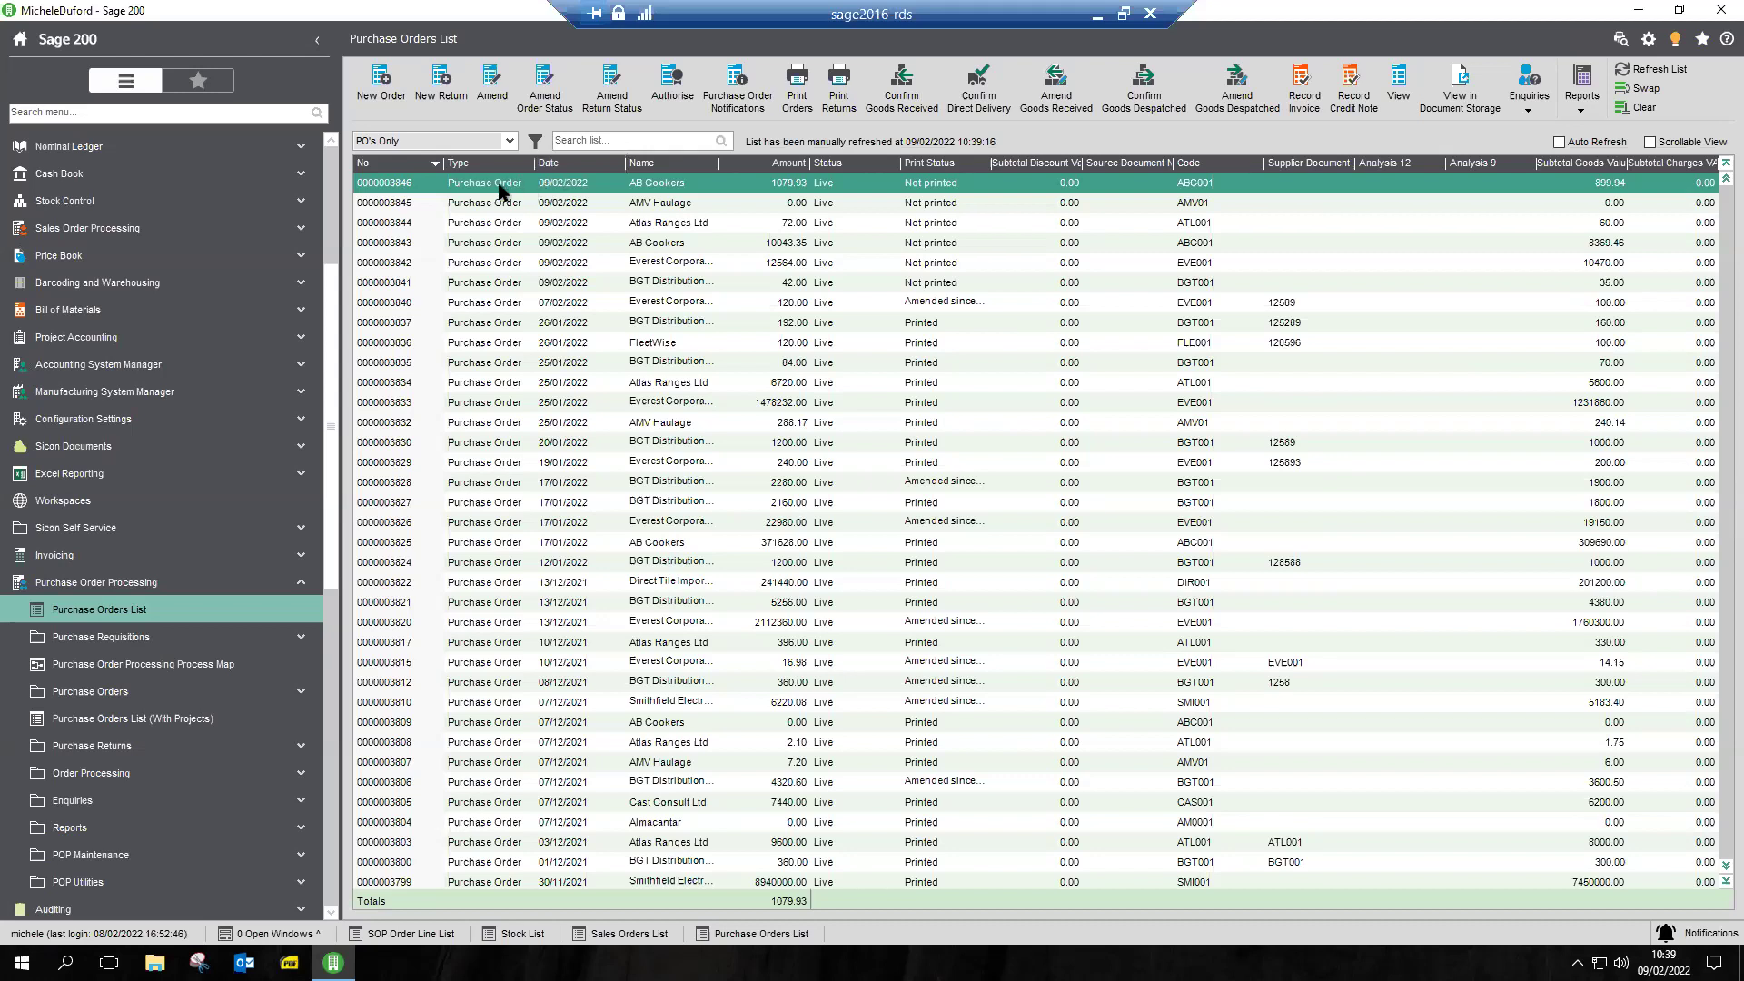
pyautogui.click(420, 286)
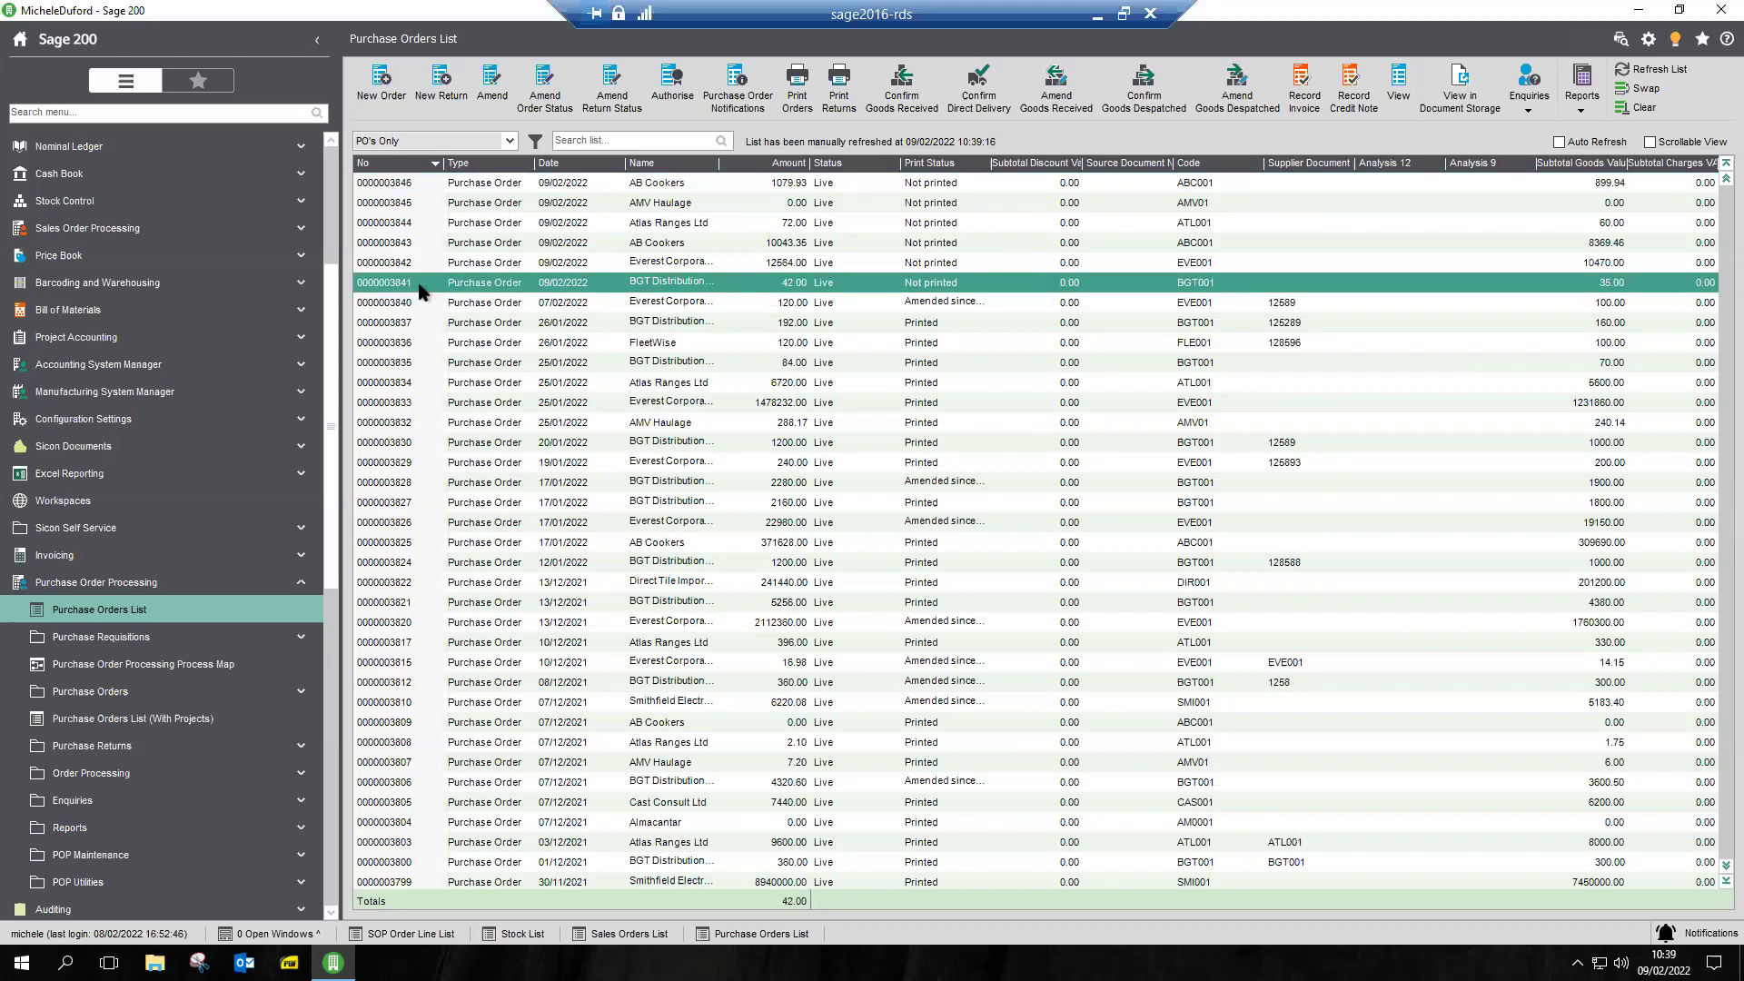
pyautogui.doubleClick(419, 285)
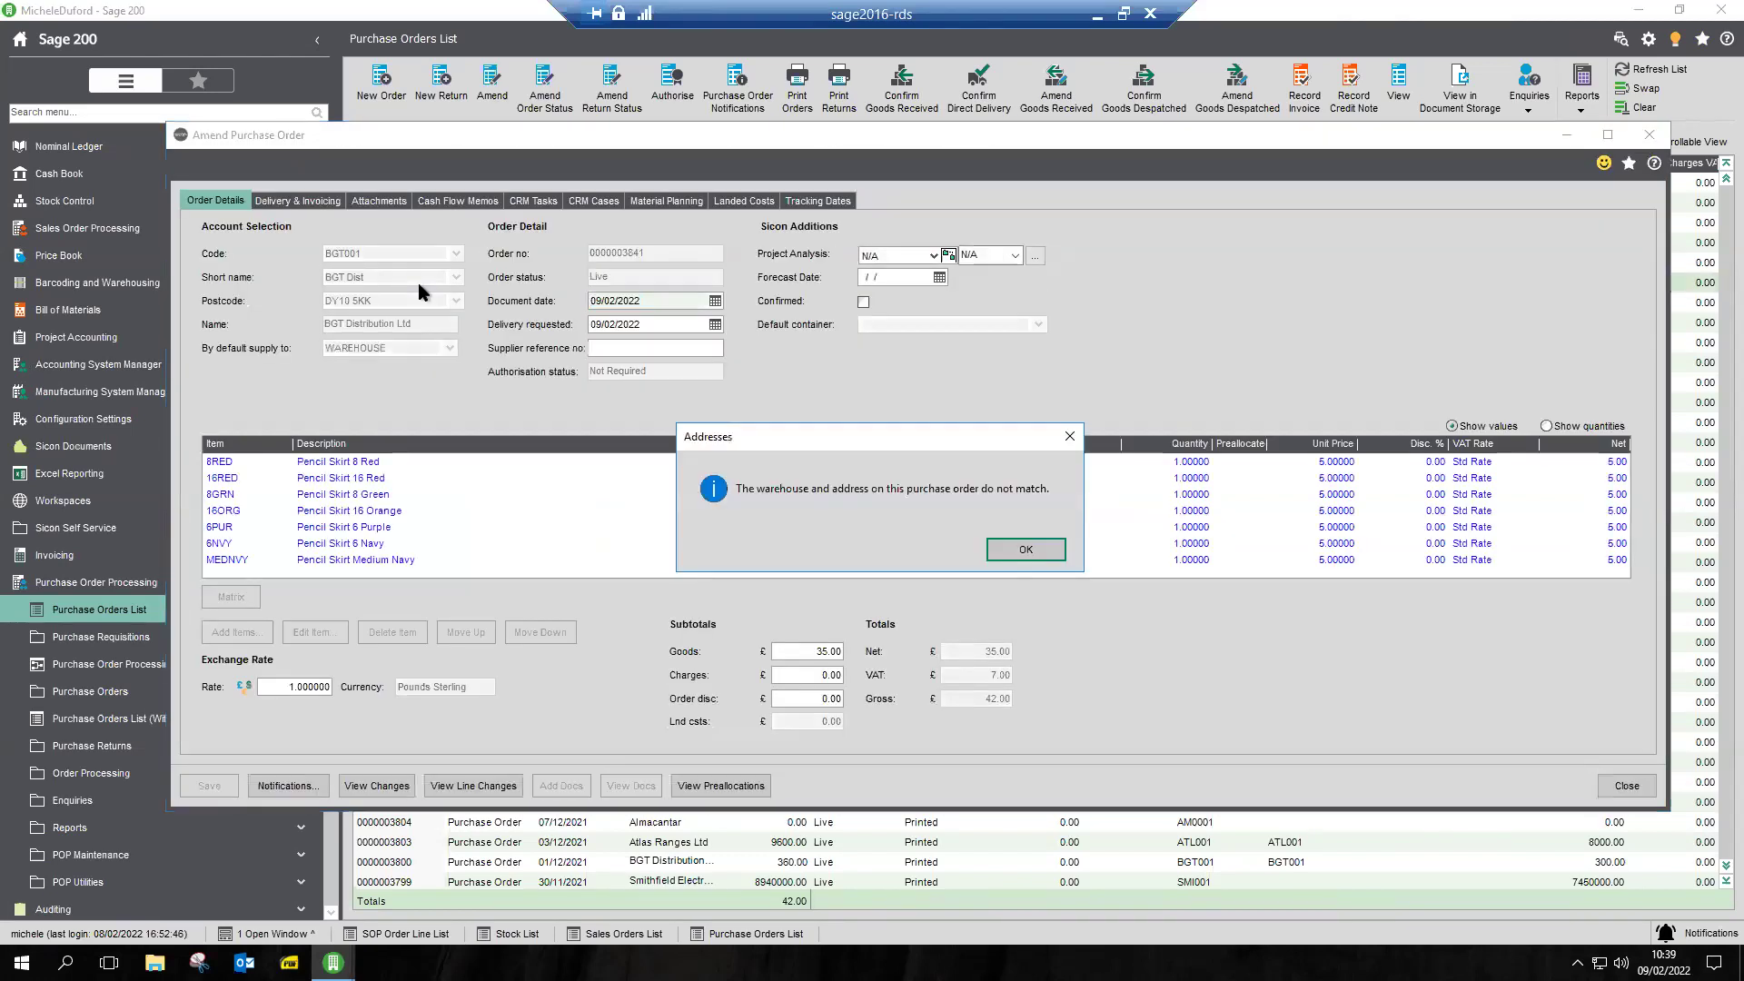
pyautogui.click(1026, 550)
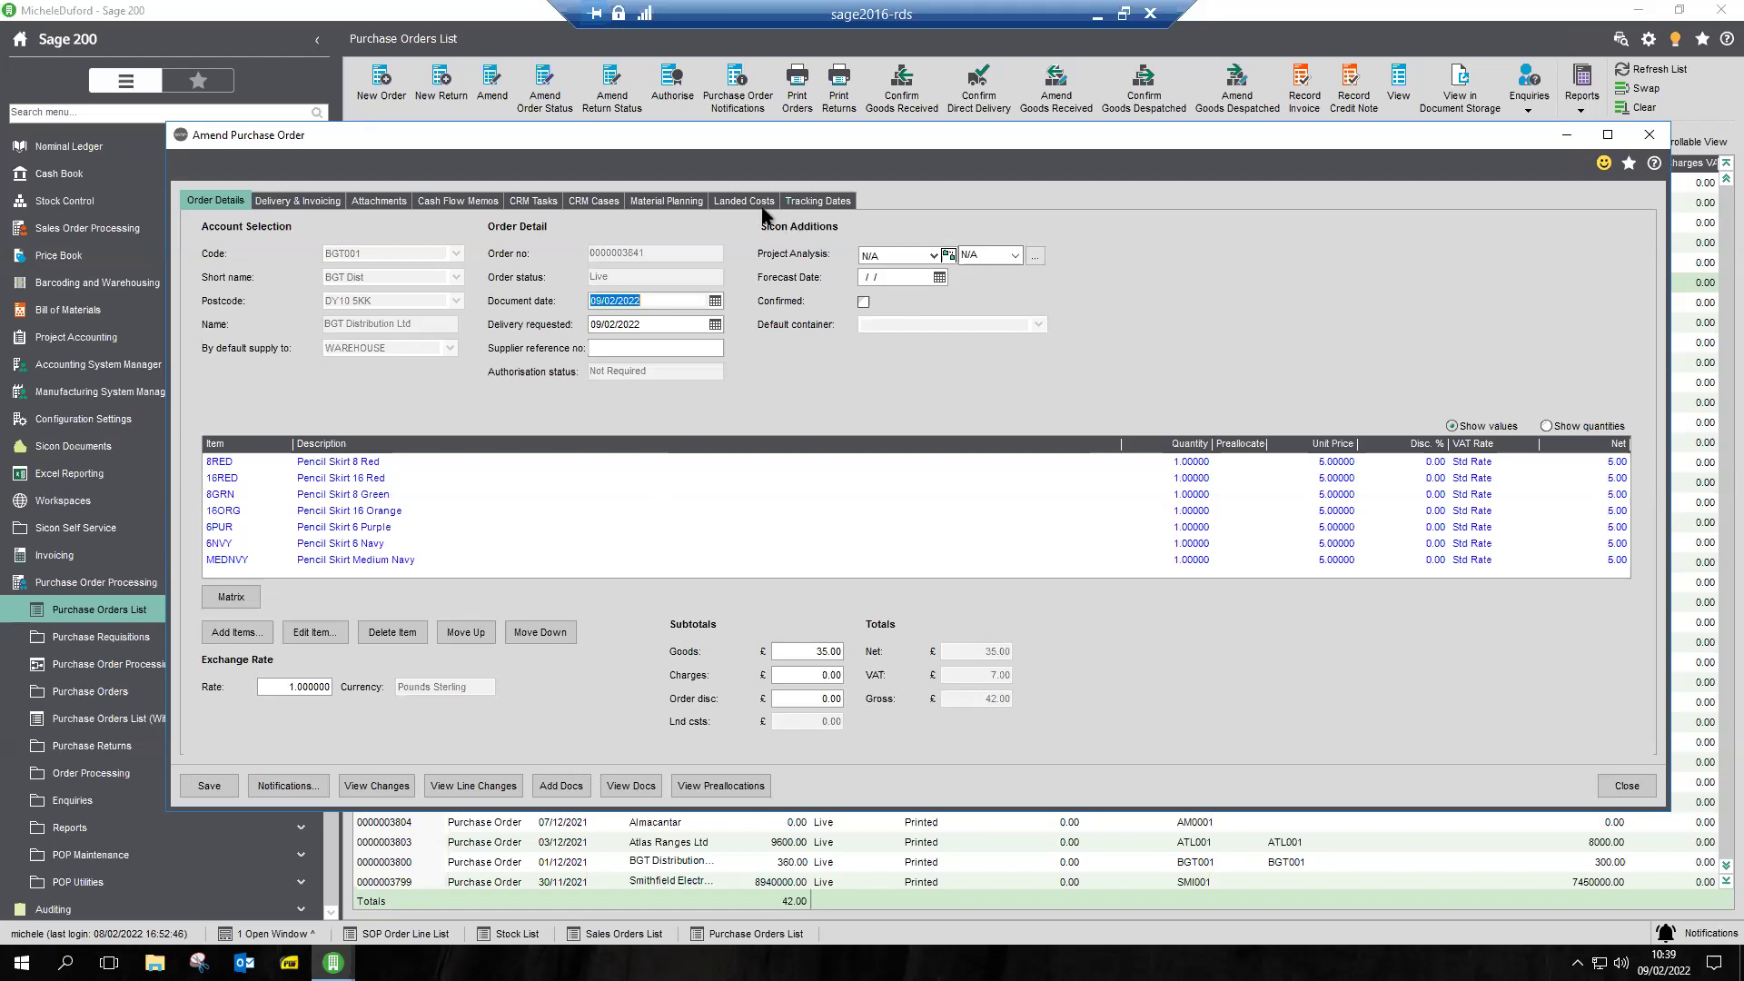
# Step: Review the Material Planning reasons for the purchase order lines, and close the order, accepting its confirmation without a supplier order number
pyautogui.click(695, 201)
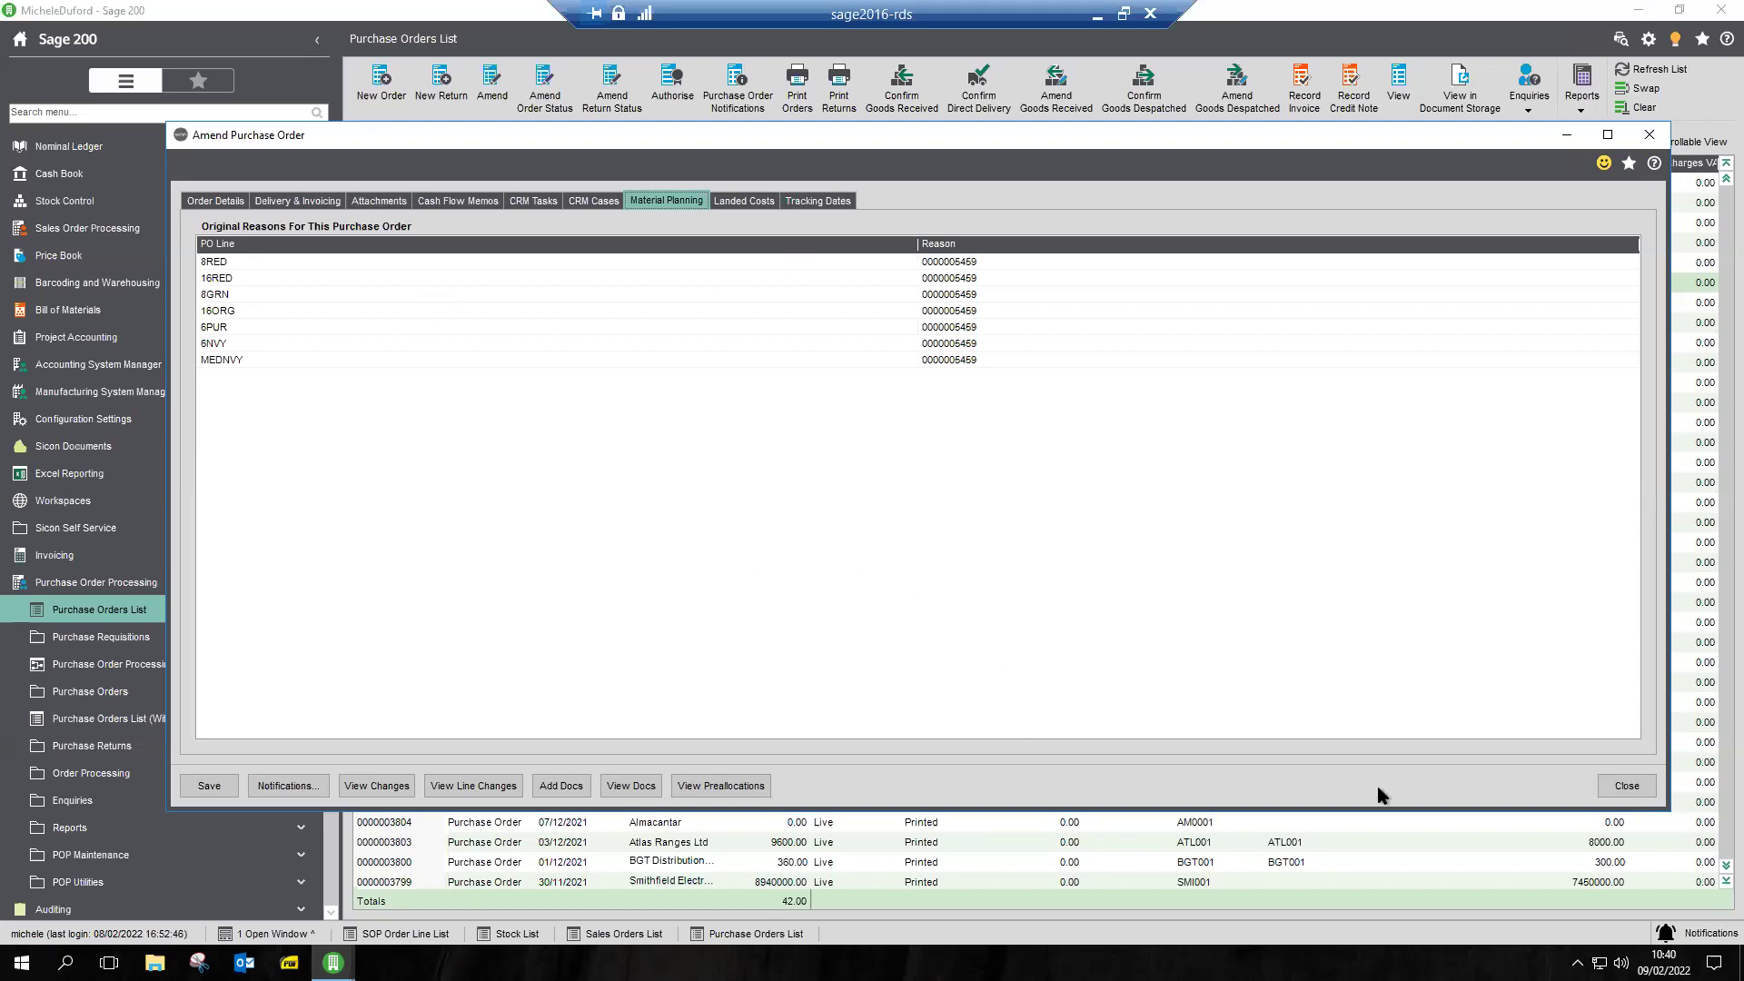
pyautogui.click(1644, 794)
pyautogui.click(1018, 549)
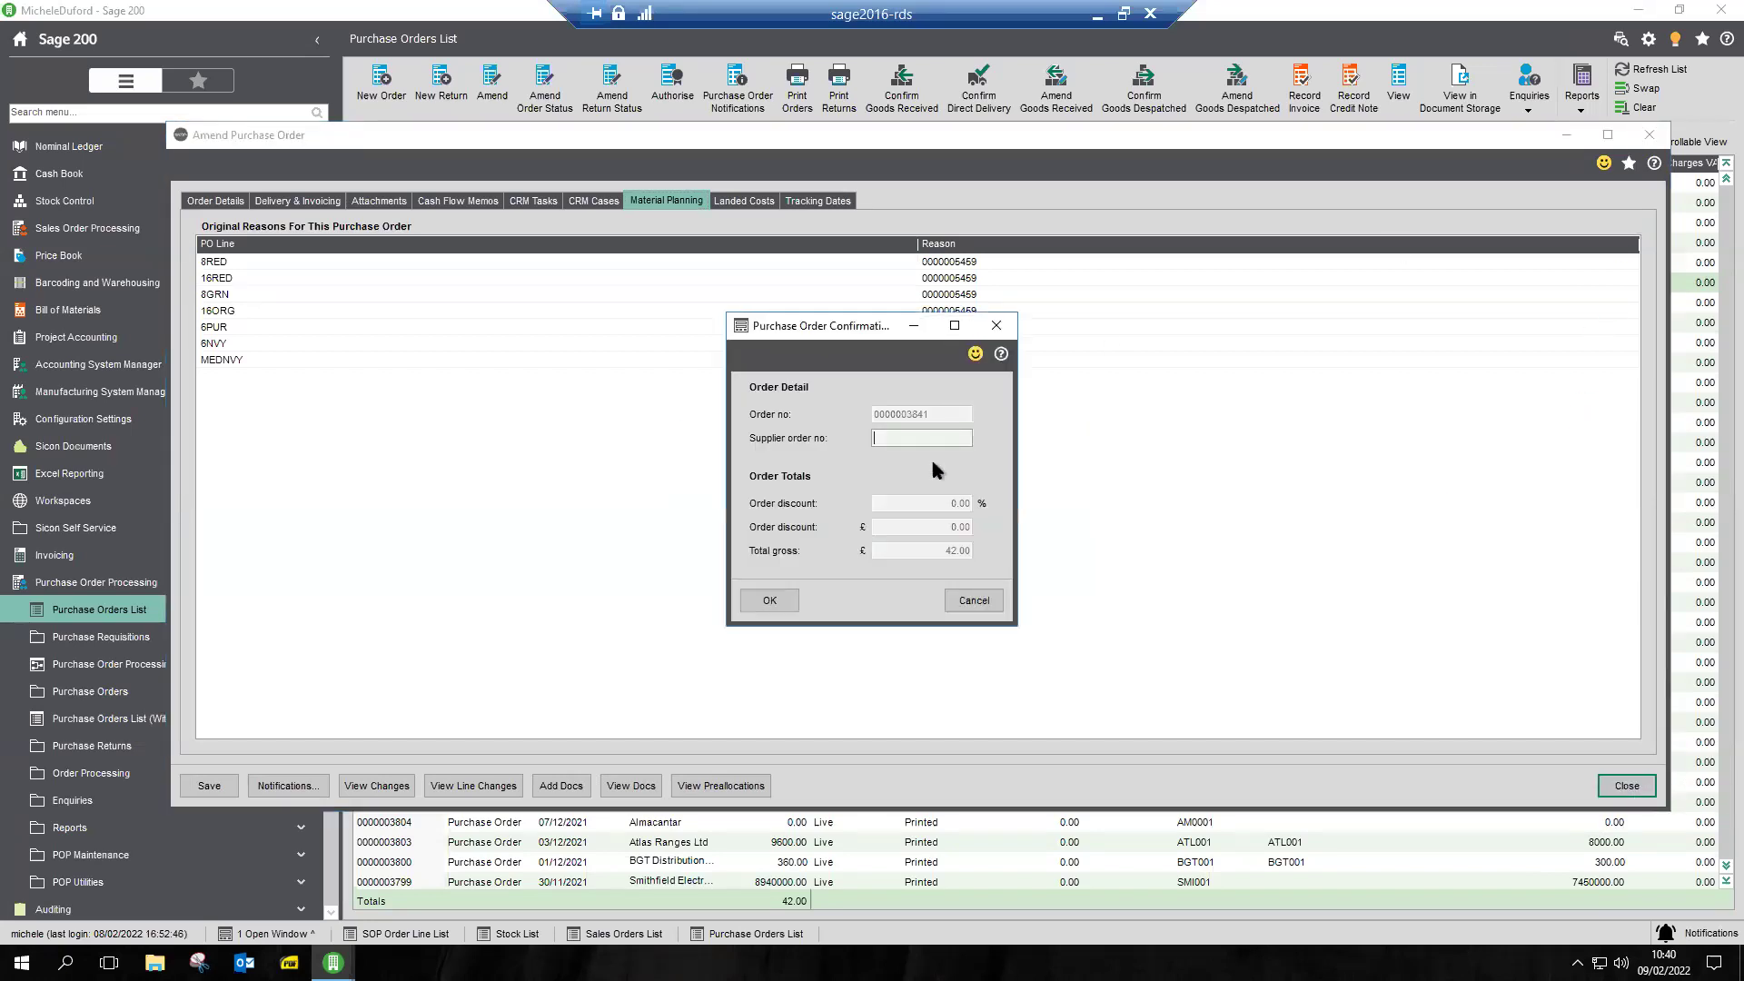
pyautogui.click(771, 600)
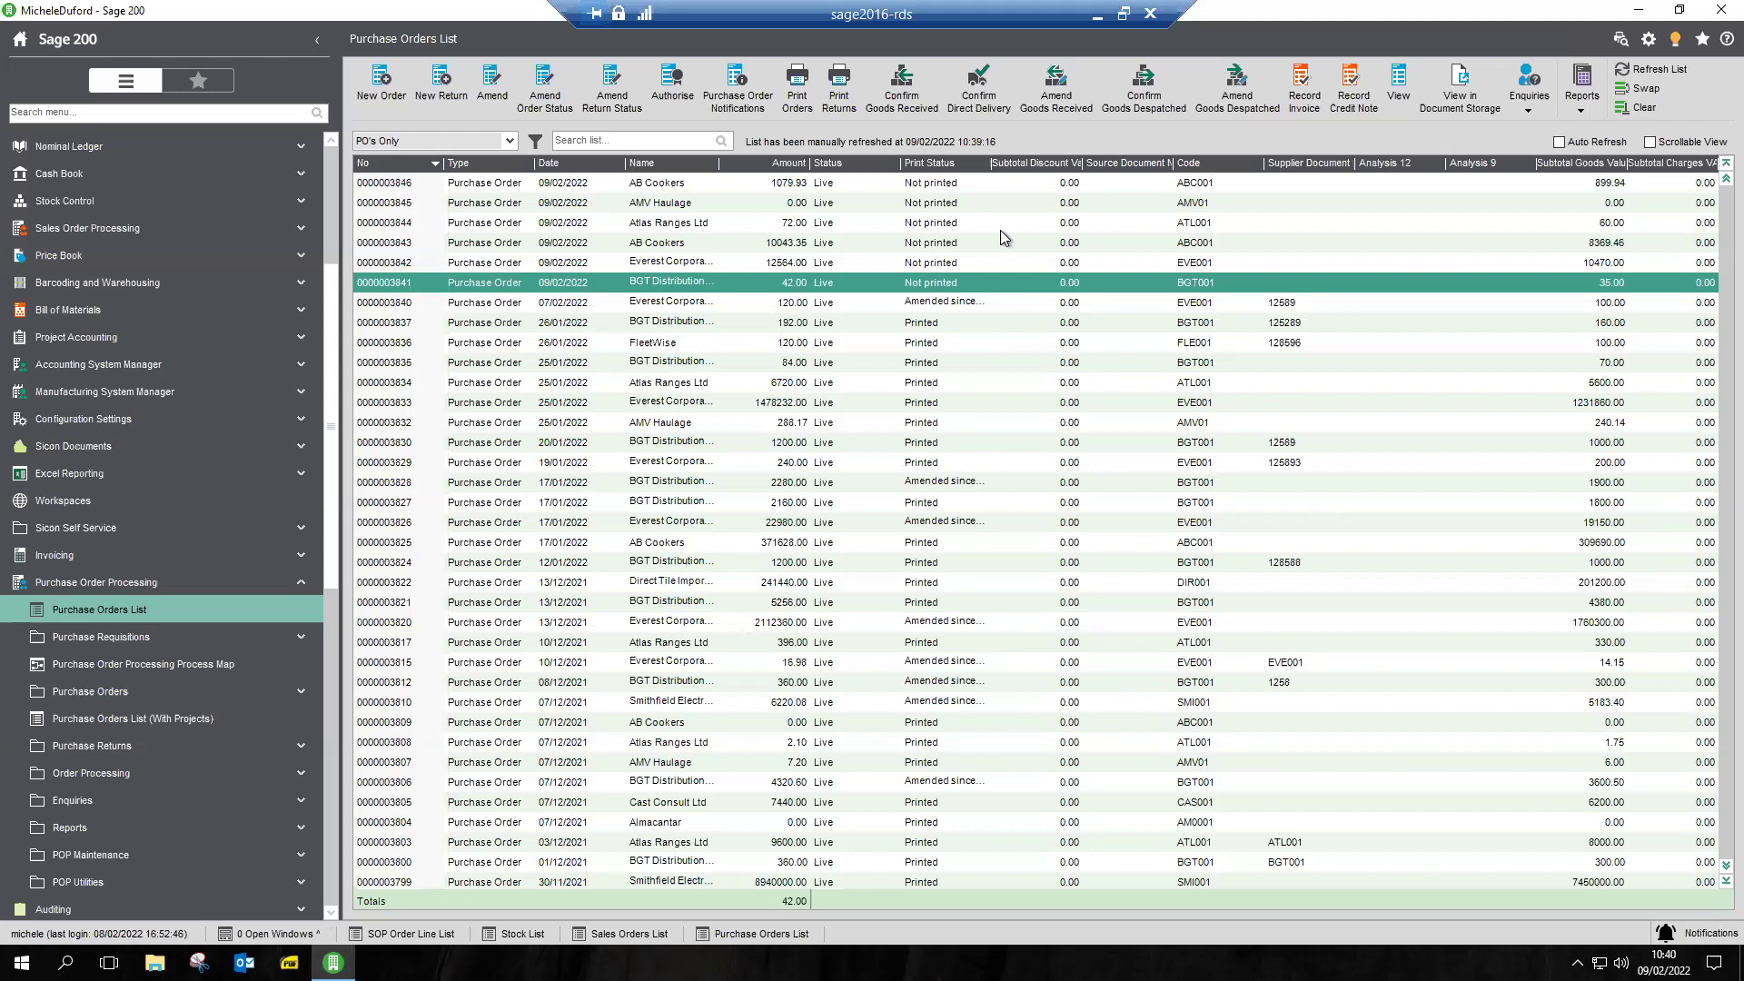
# Step: Start confirming goods received for the BGT Distribution Ltd order with reference 12589 and narrative "all ok"
pyautogui.click(902, 105)
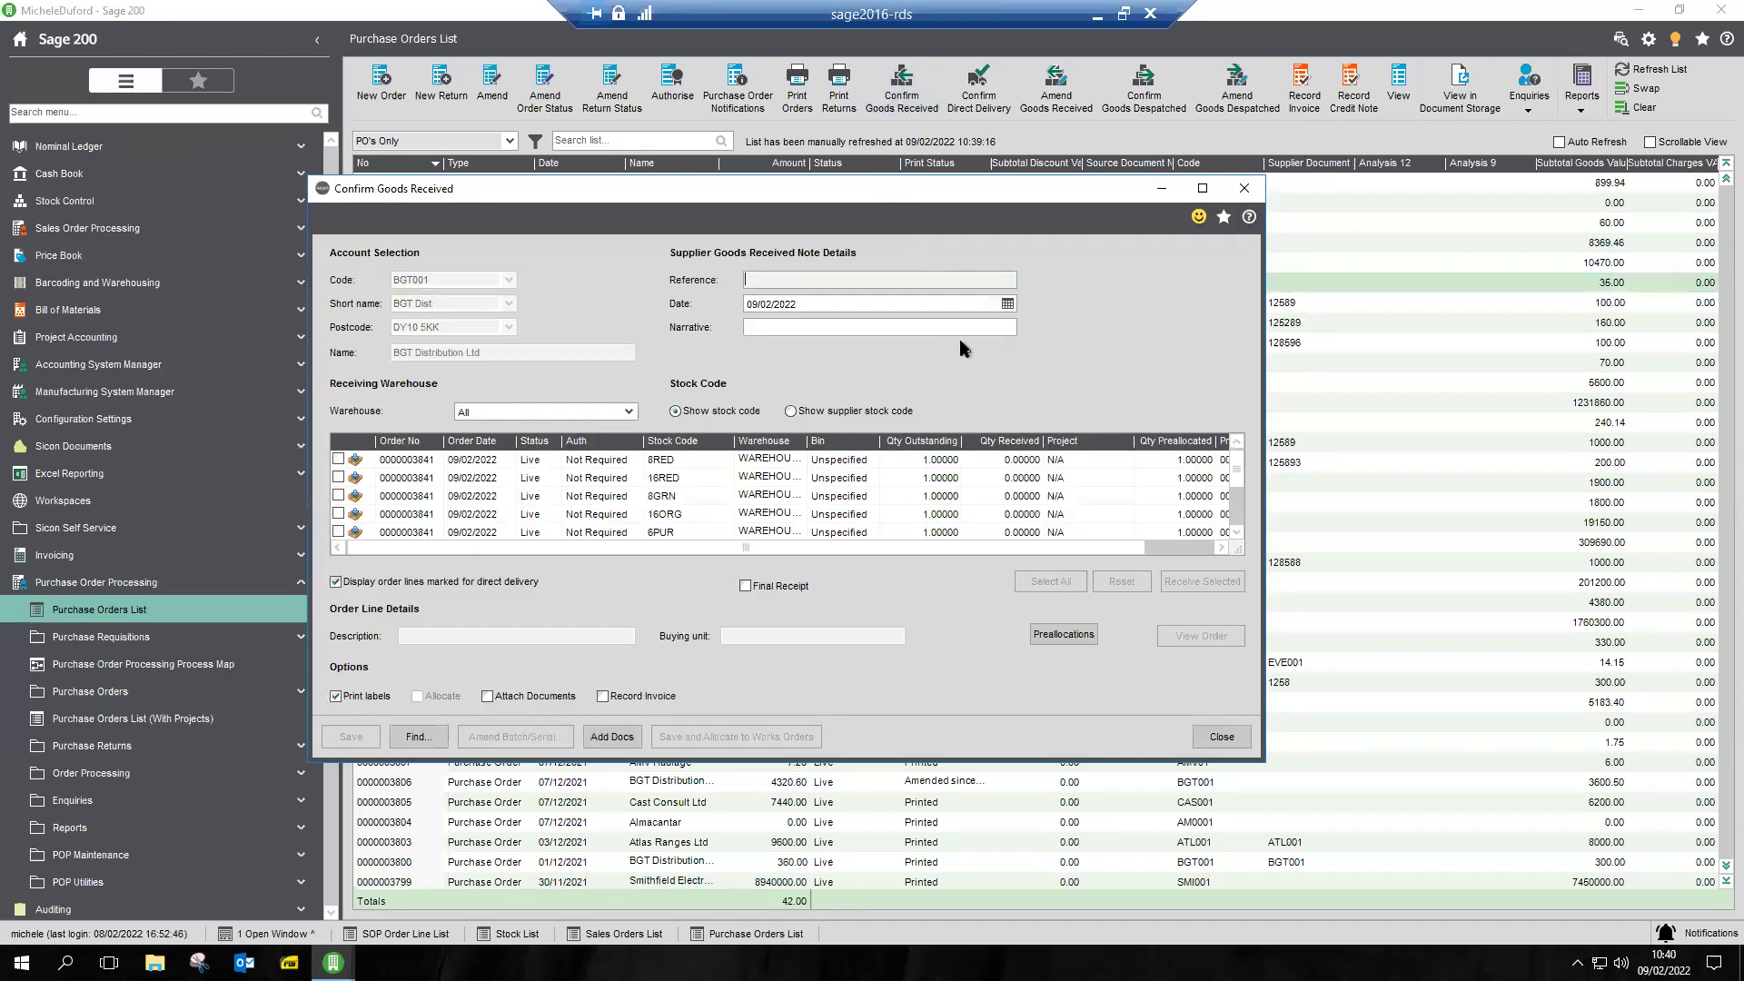
pyautogui.write('12589')
pyautogui.click(808, 327)
pyautogui.write('all ok')
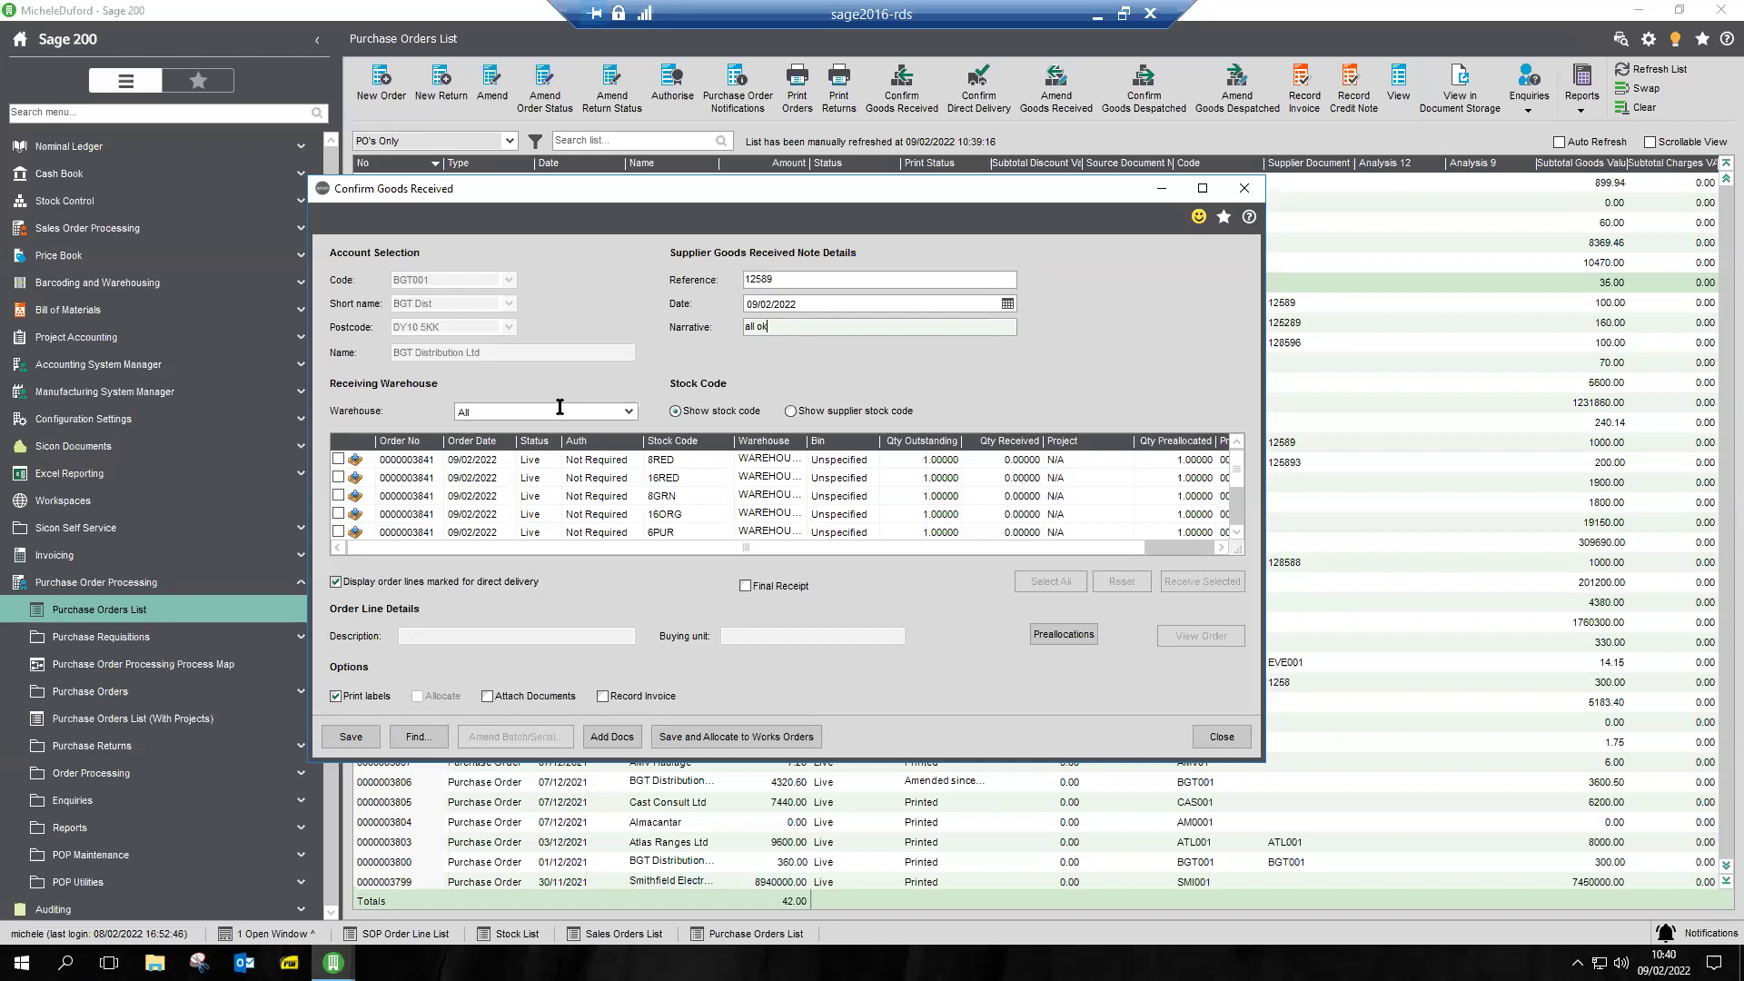
# Step: Check which sales order the receipt lines are preallocated to, and select the 8RED, 16RED, 8GRN, 16ORG and 6PUR lines
pyautogui.click(1221, 546)
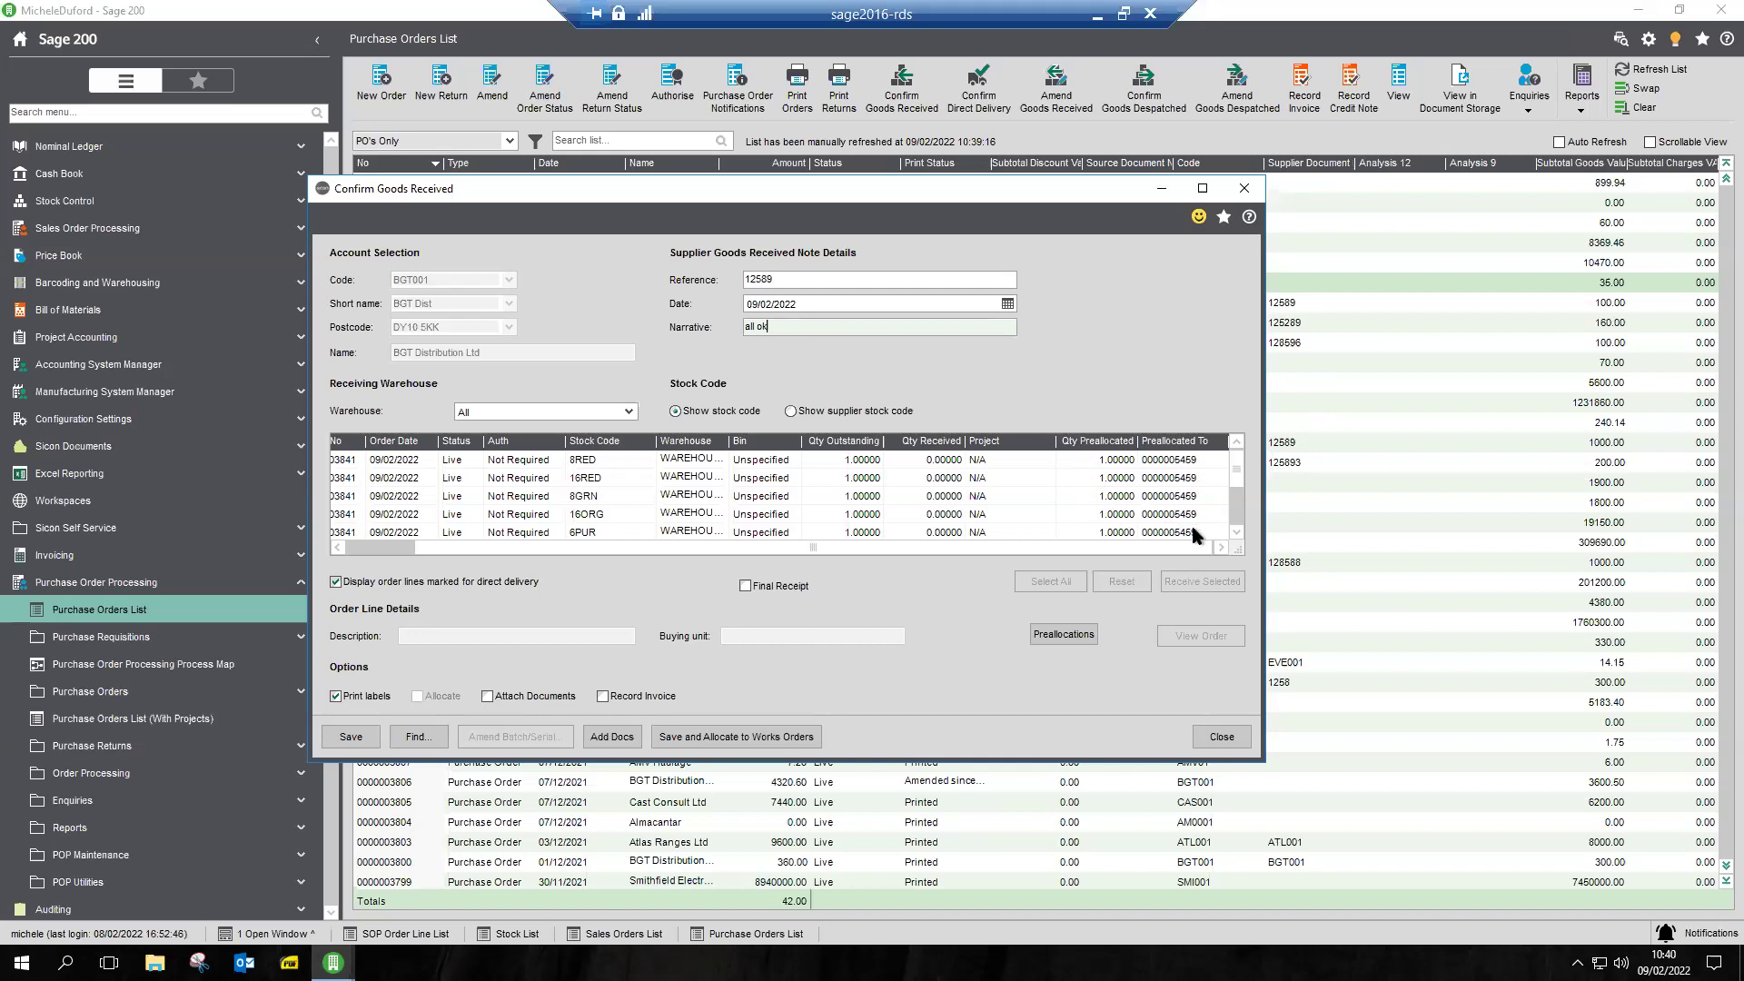
pyautogui.click(368, 550)
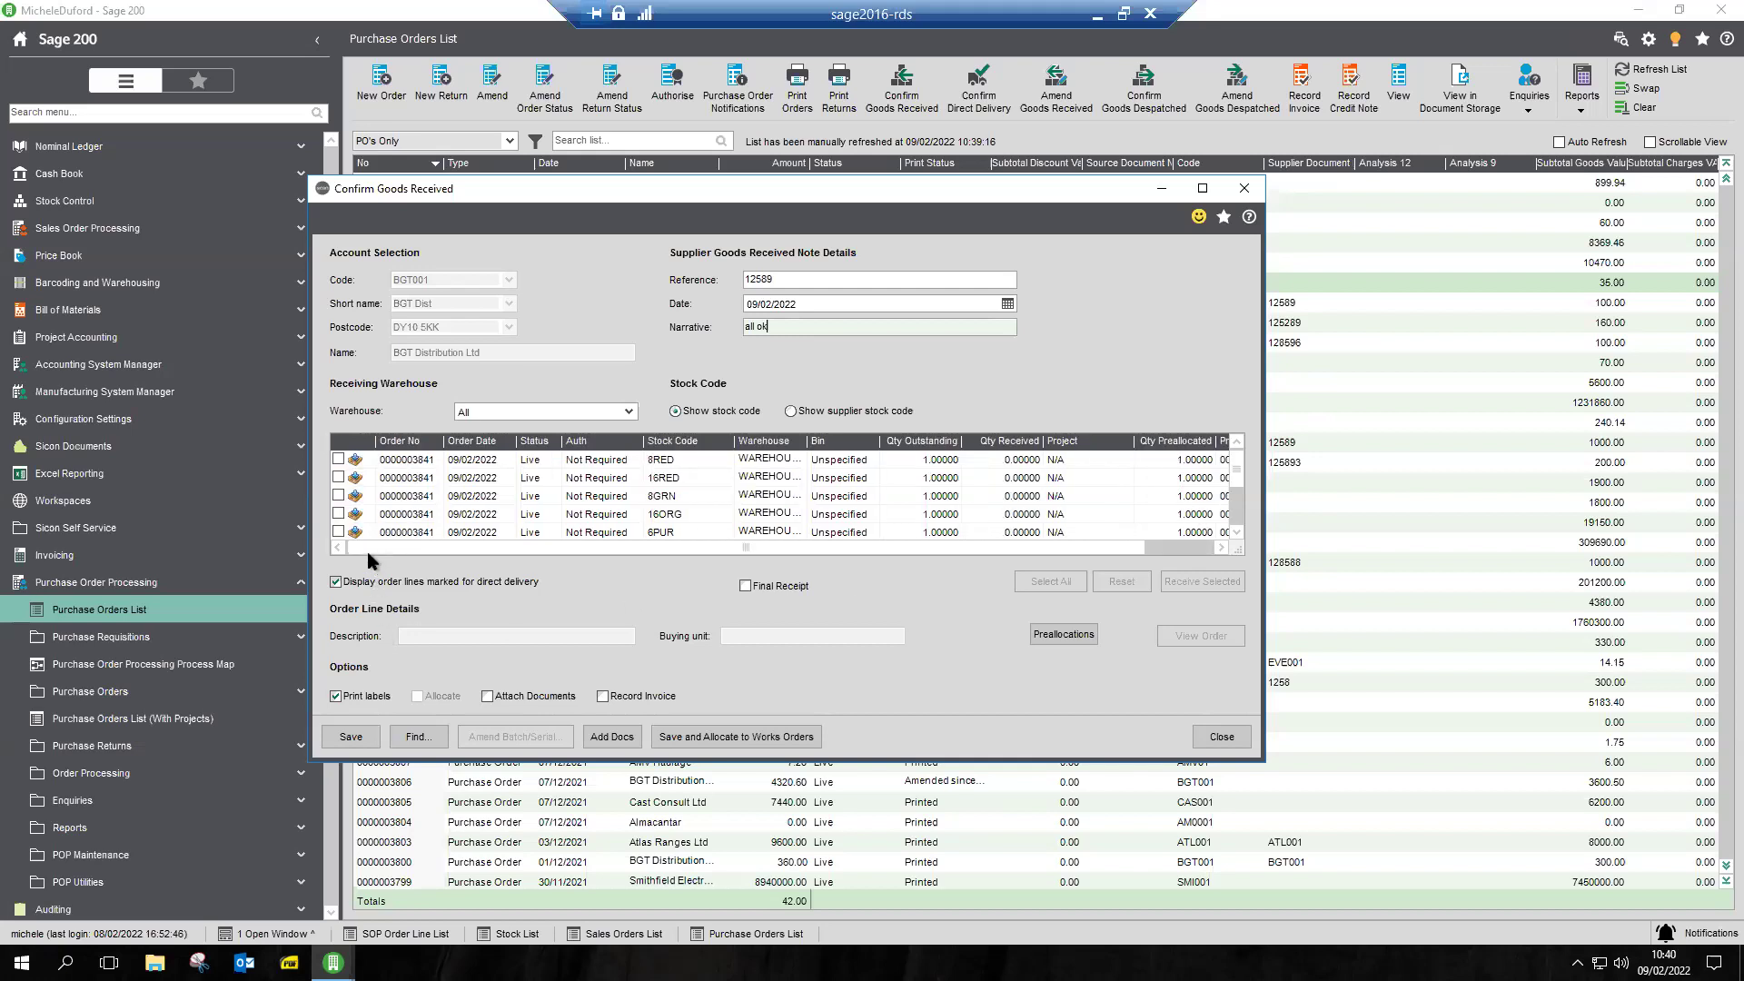
pyautogui.click(338, 458)
pyautogui.click(338, 477)
pyautogui.click(338, 496)
pyautogui.click(338, 515)
pyautogui.click(339, 532)
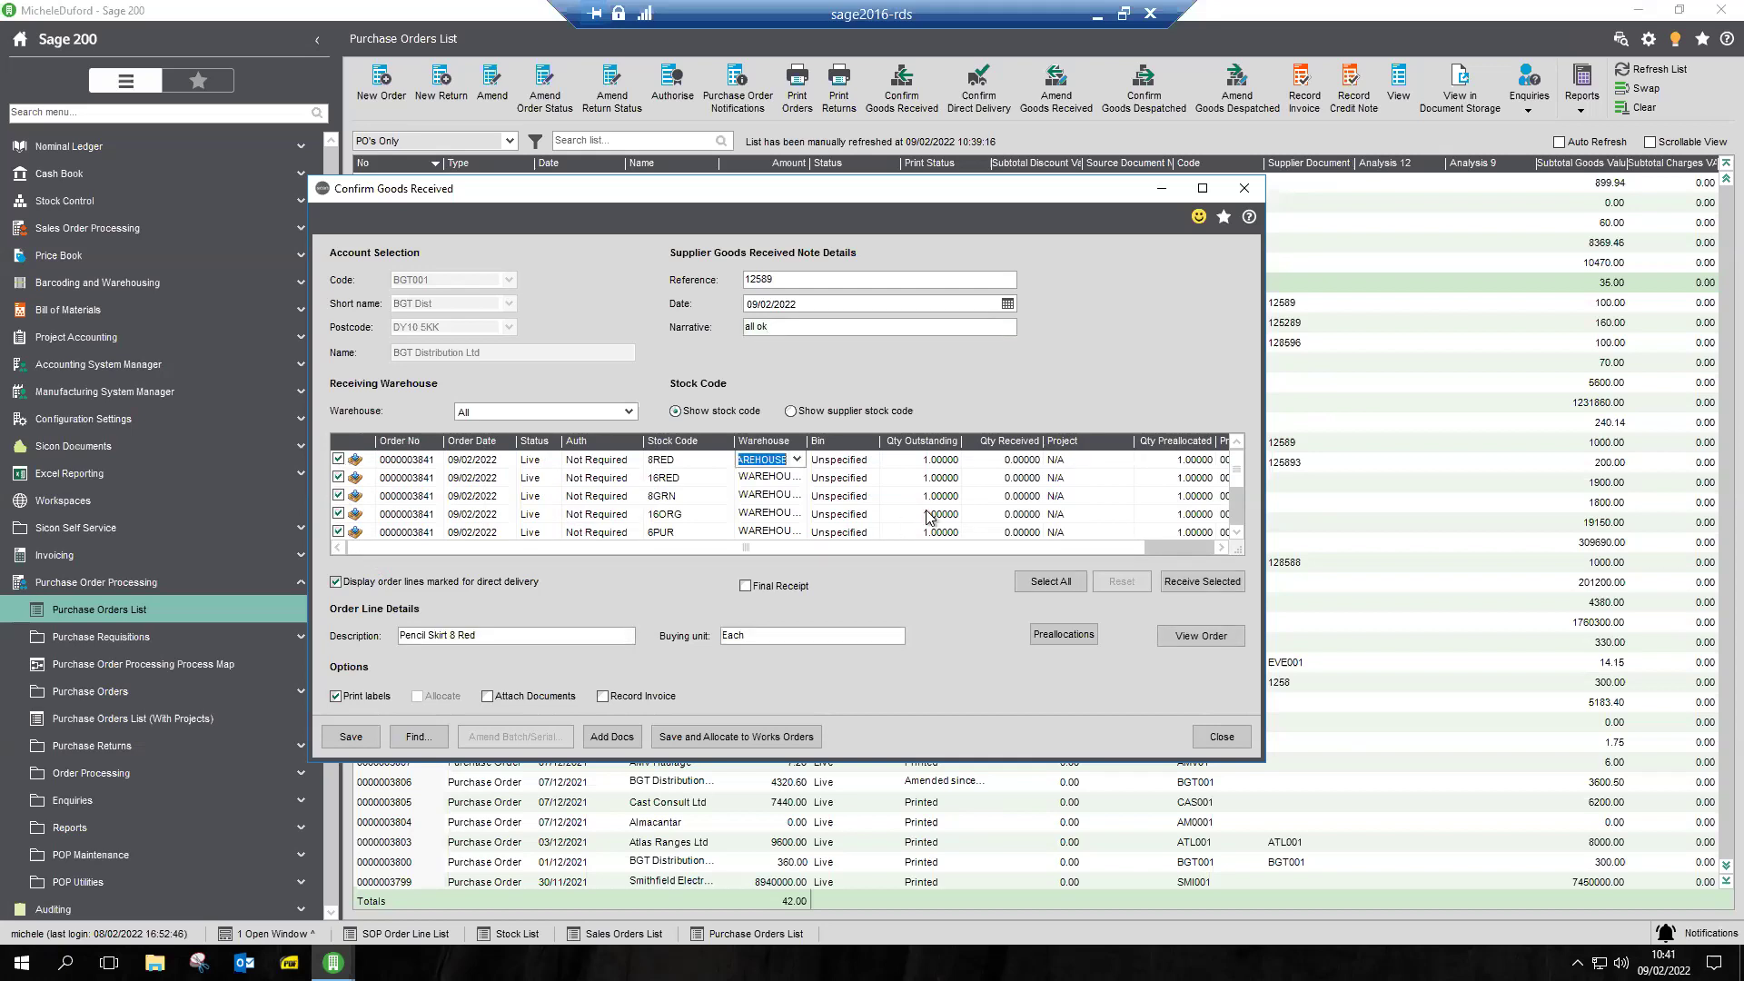
# Step: Set the quantity received to 1 for the 8RED, 16RED, 8GRN, 16ORG, 6PUR, 6NVY and MEDNVY lines
pyautogui.click(1021, 462)
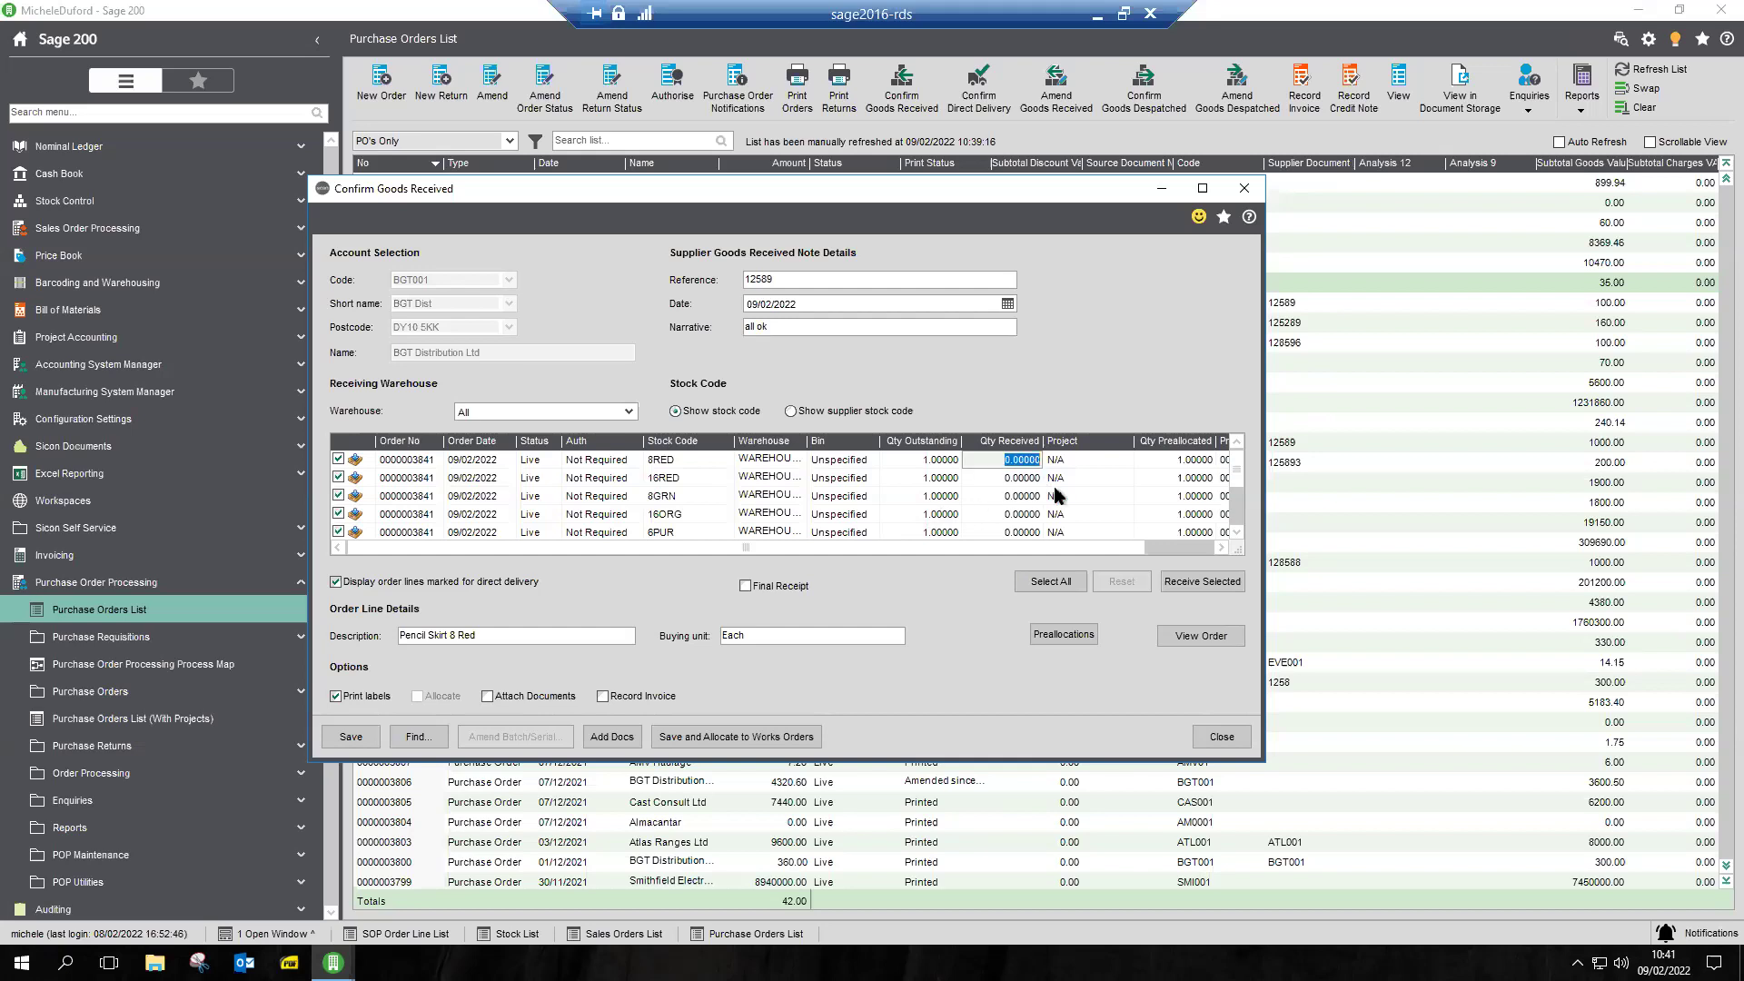
pyautogui.write('1')
pyautogui.click(1021, 478)
pyautogui.write('1')
pyautogui.click(1025, 496)
pyautogui.write('1')
pyautogui.click(1035, 516)
pyautogui.write('1')
pyautogui.click(1036, 536)
pyautogui.write('1')
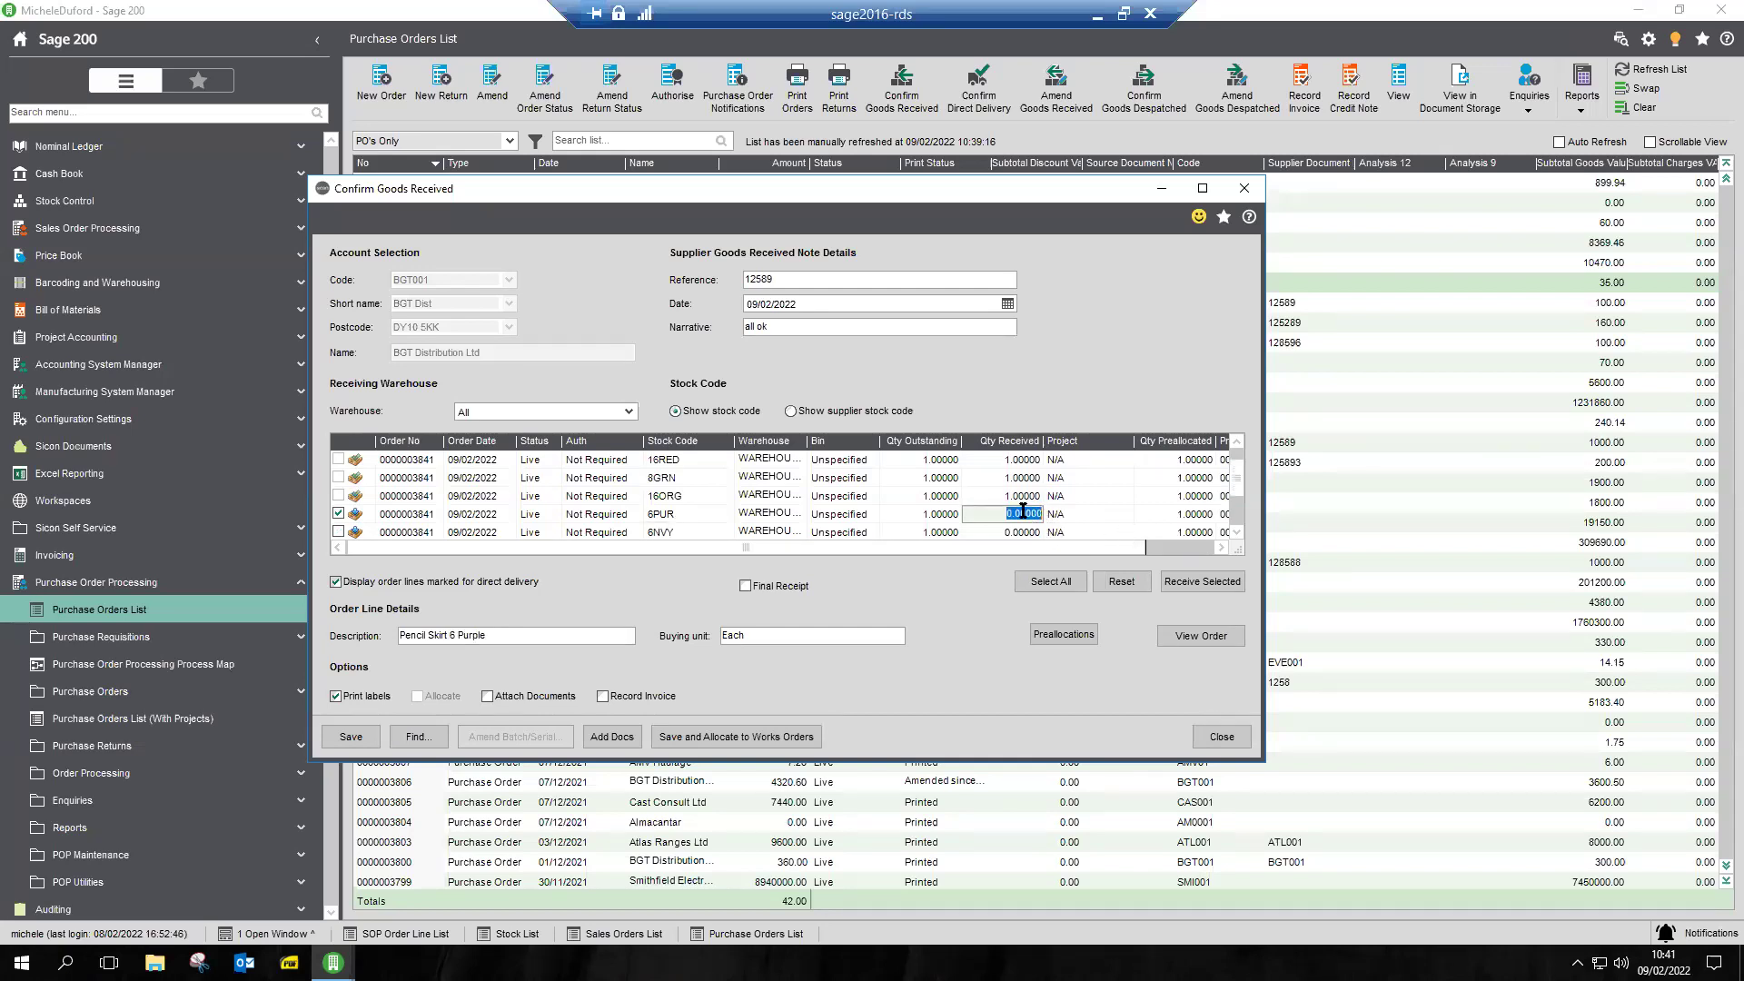
pyautogui.click(1056, 537)
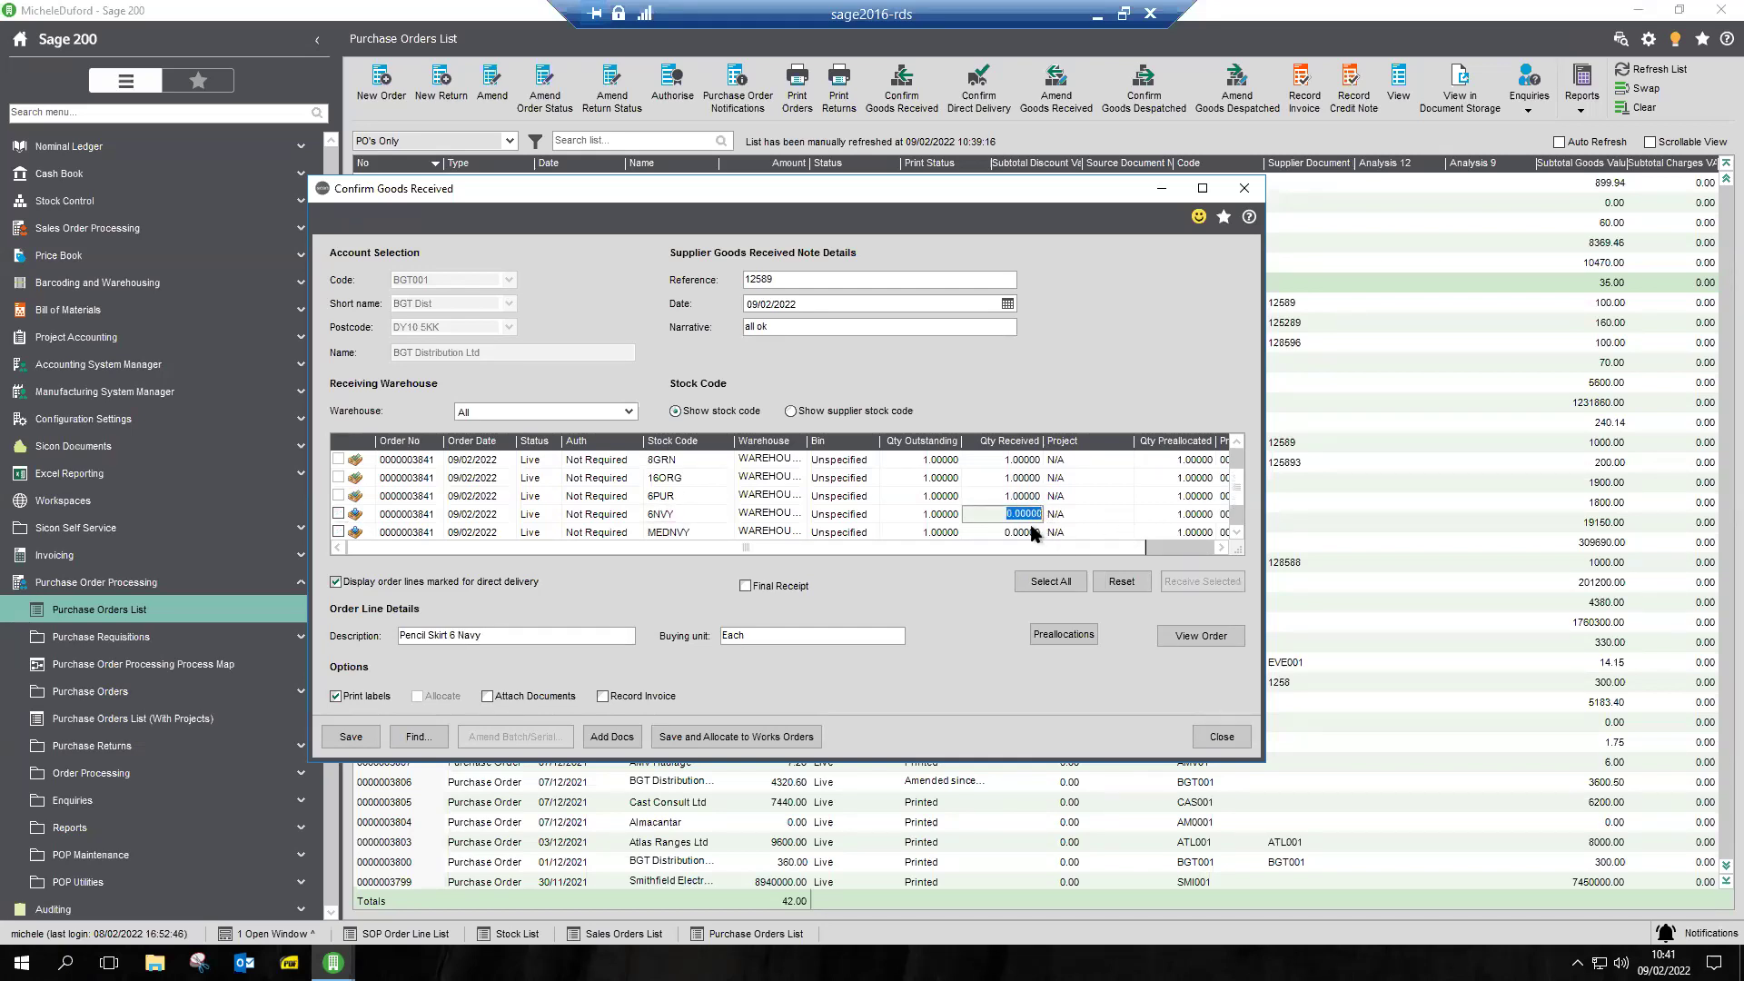
pyautogui.write('1')
pyautogui.click(1021, 536)
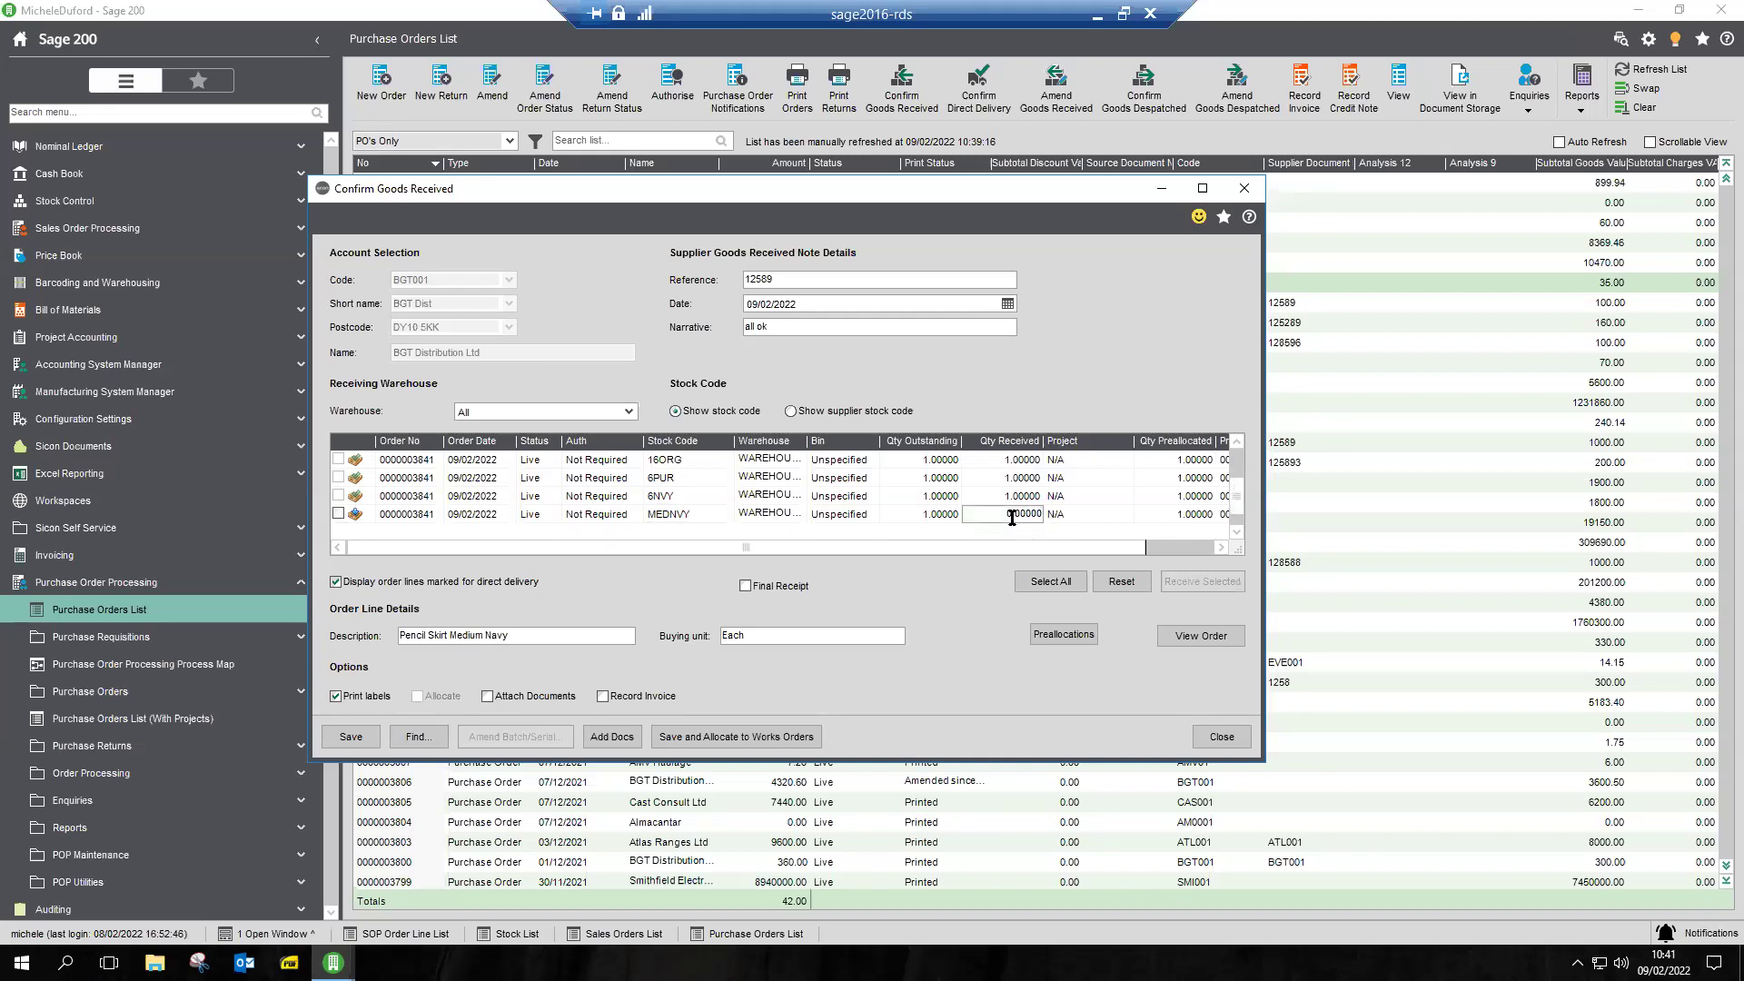
pyautogui.doubleClick(1018, 514)
pyautogui.moveTo(1000, 514); pyautogui.dragTo(1049, 521)
pyautogui.write('1')
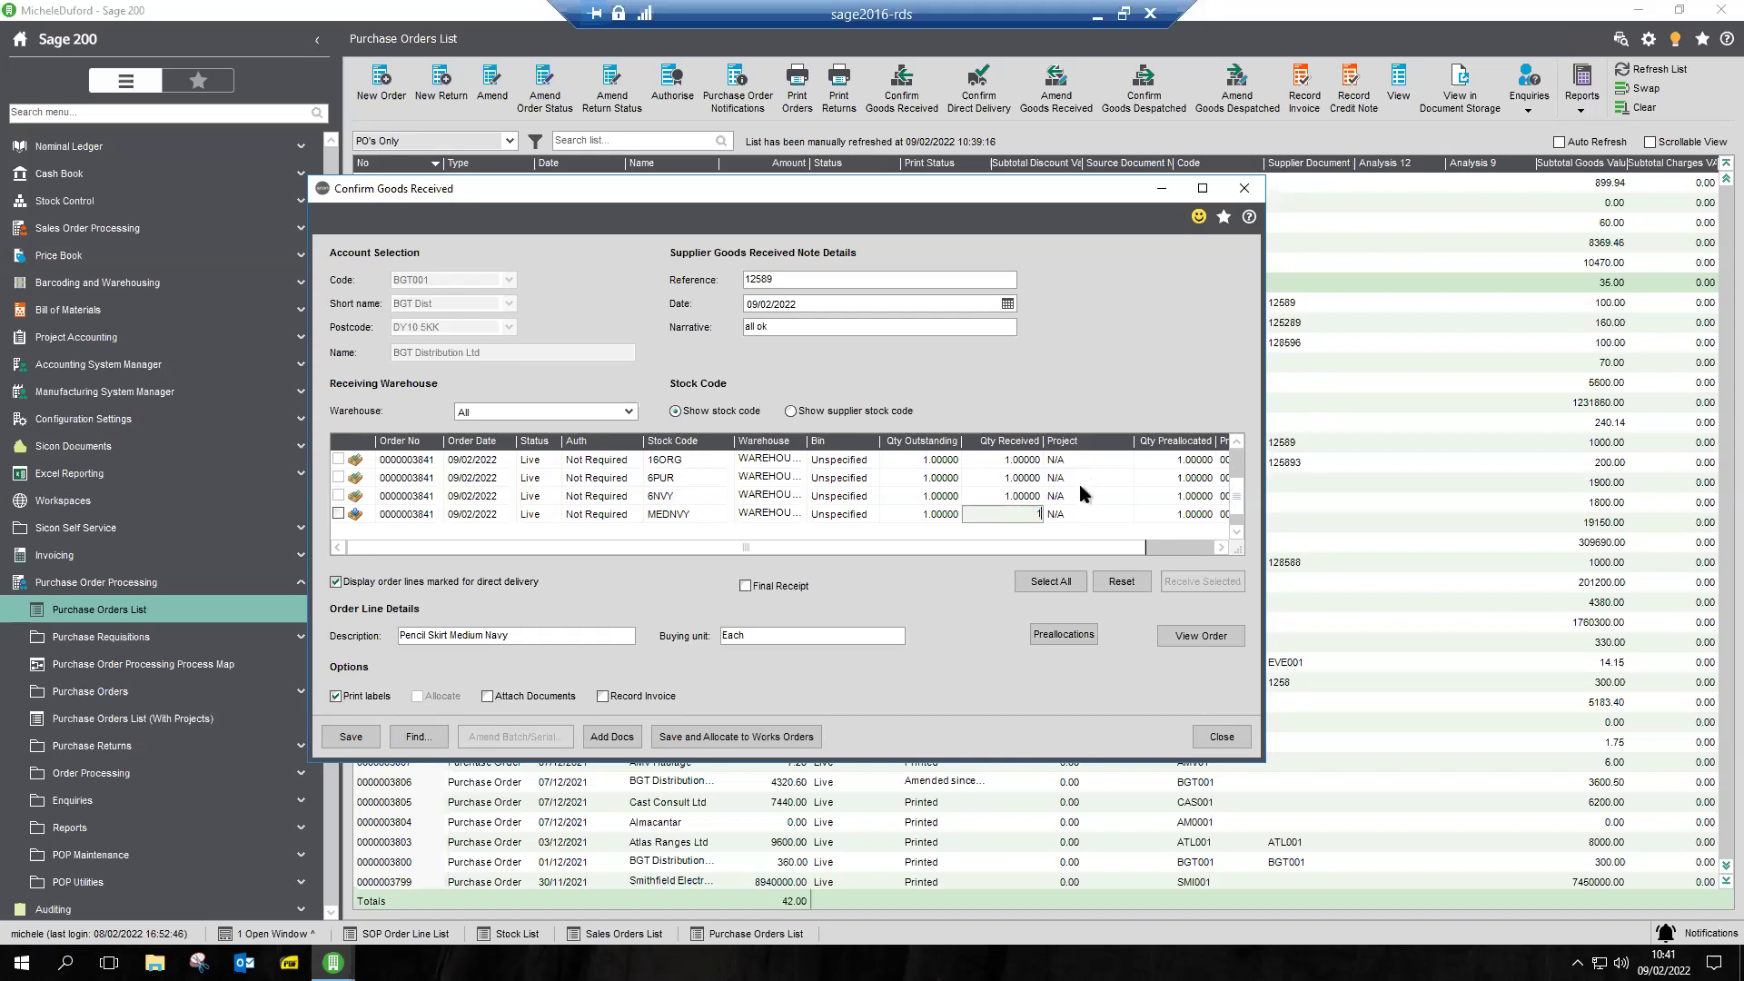
# Step: Save the goods receipt, allocating 1 of each received item to its preallocated sales order line, and close the receipt window
pyautogui.click(348, 737)
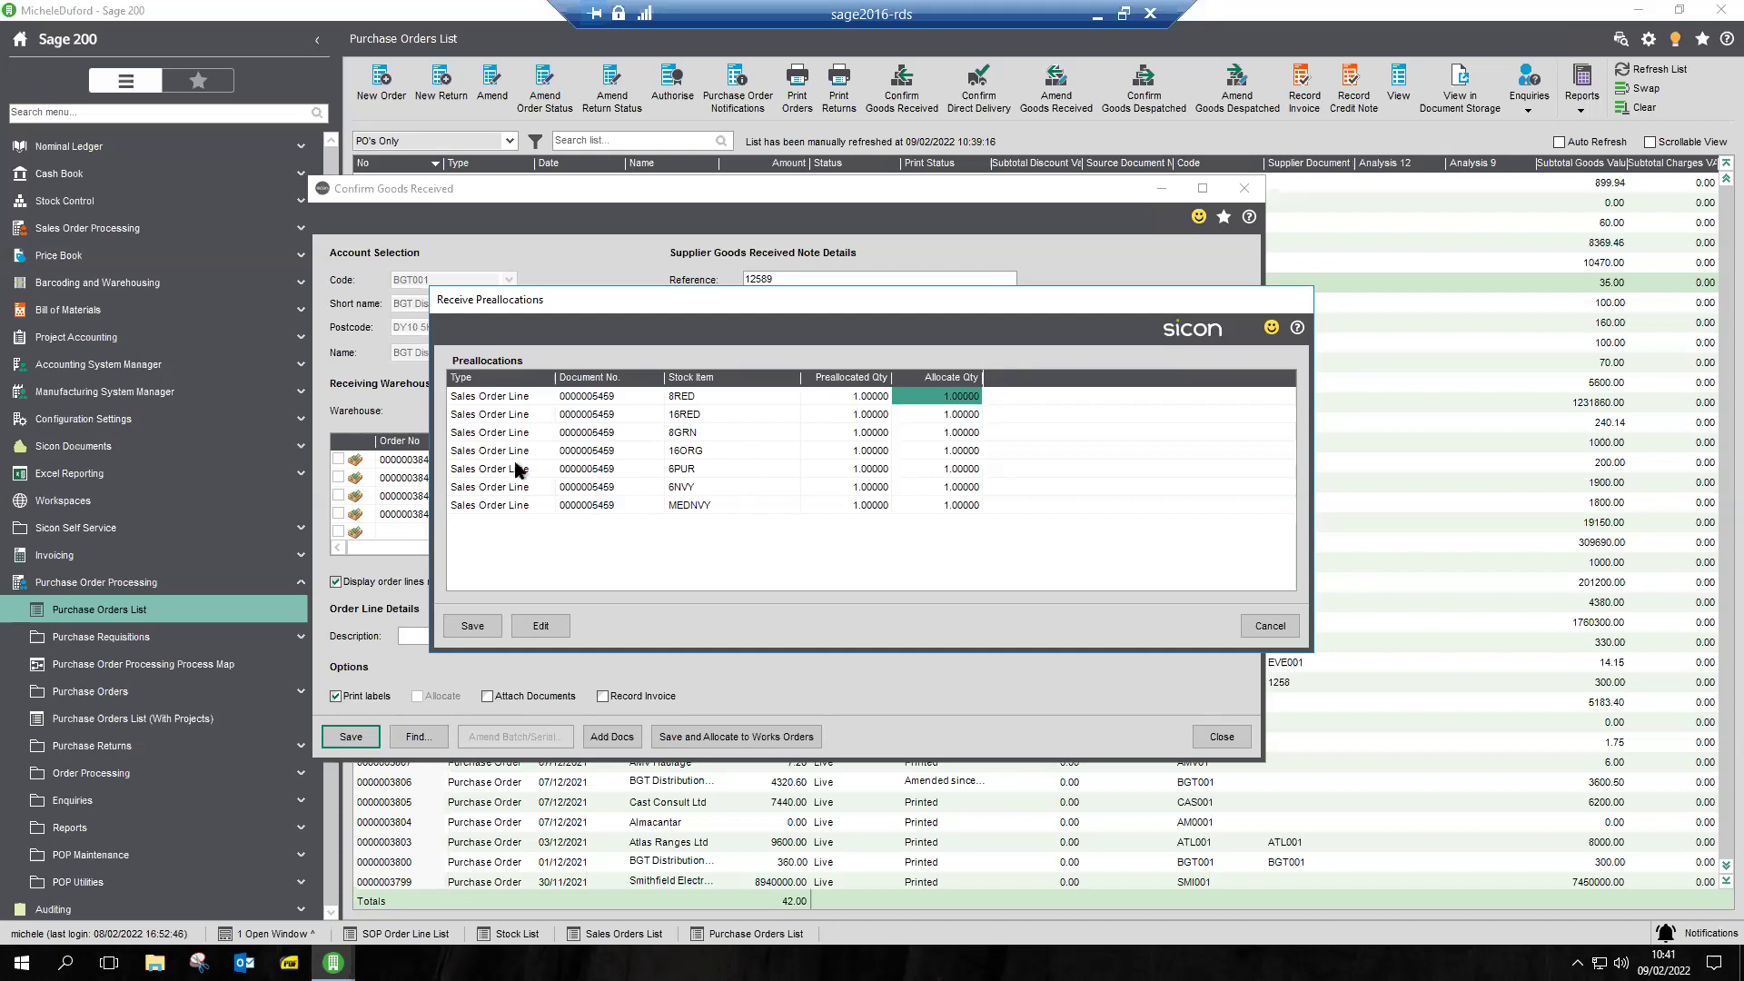
pyautogui.click(480, 629)
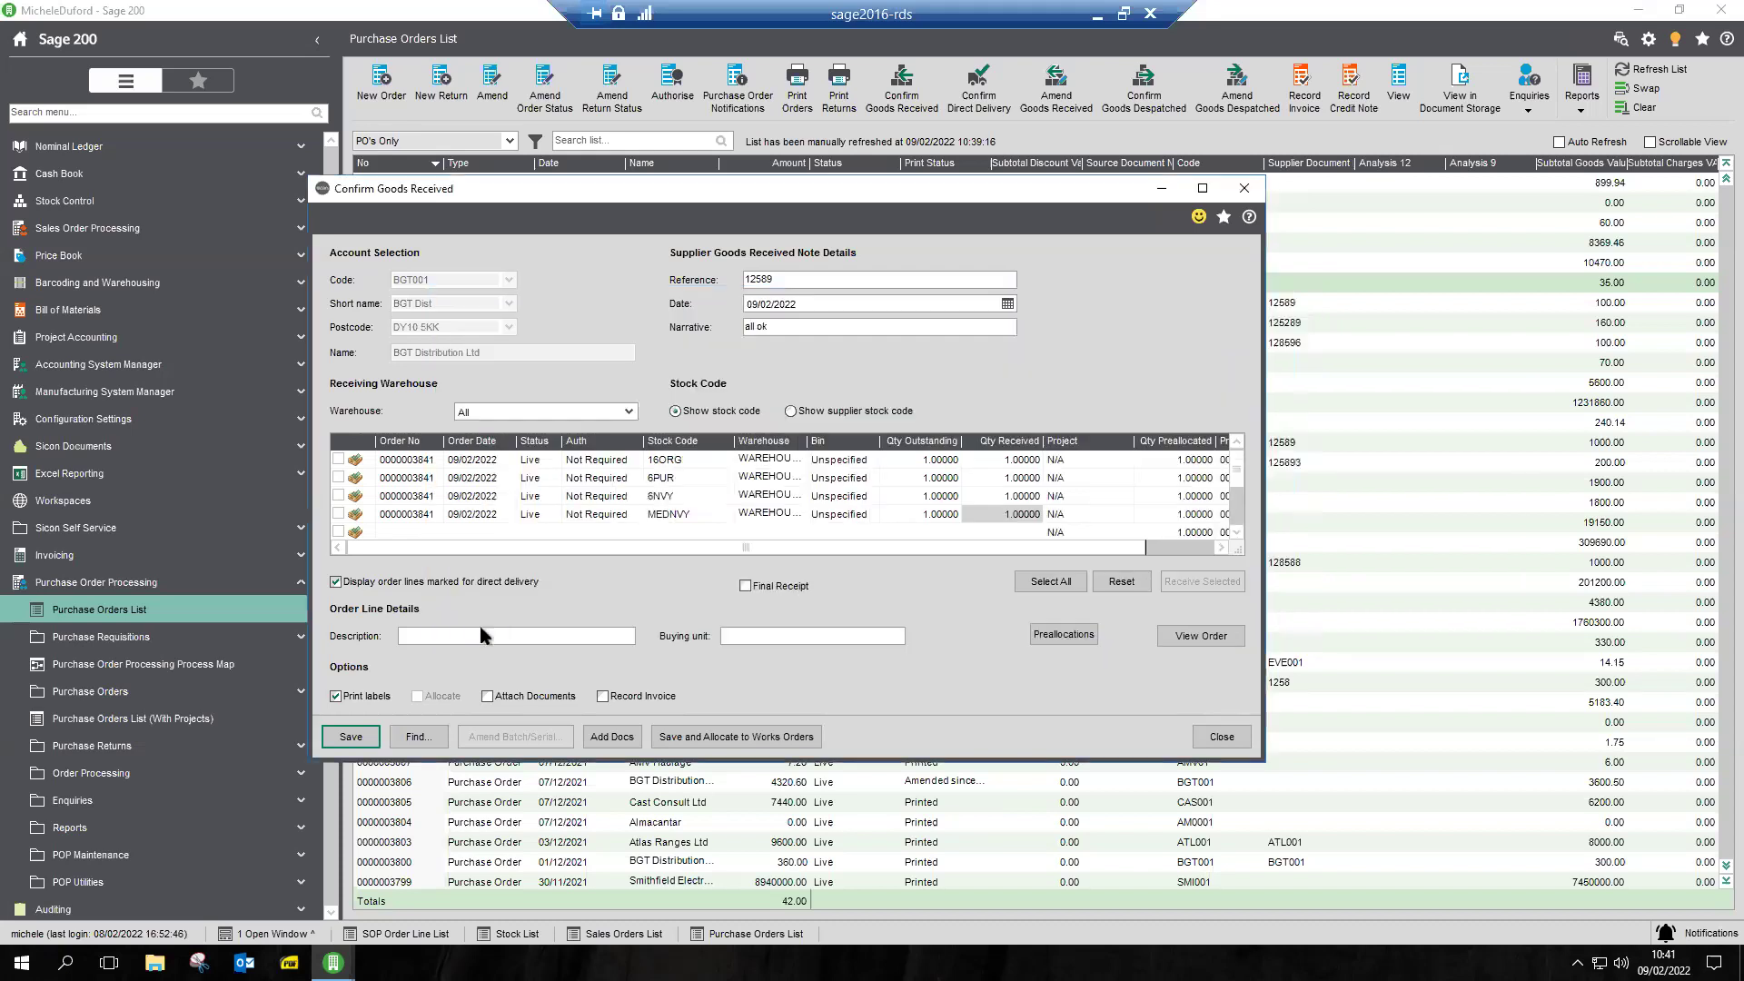
pyautogui.click(355, 736)
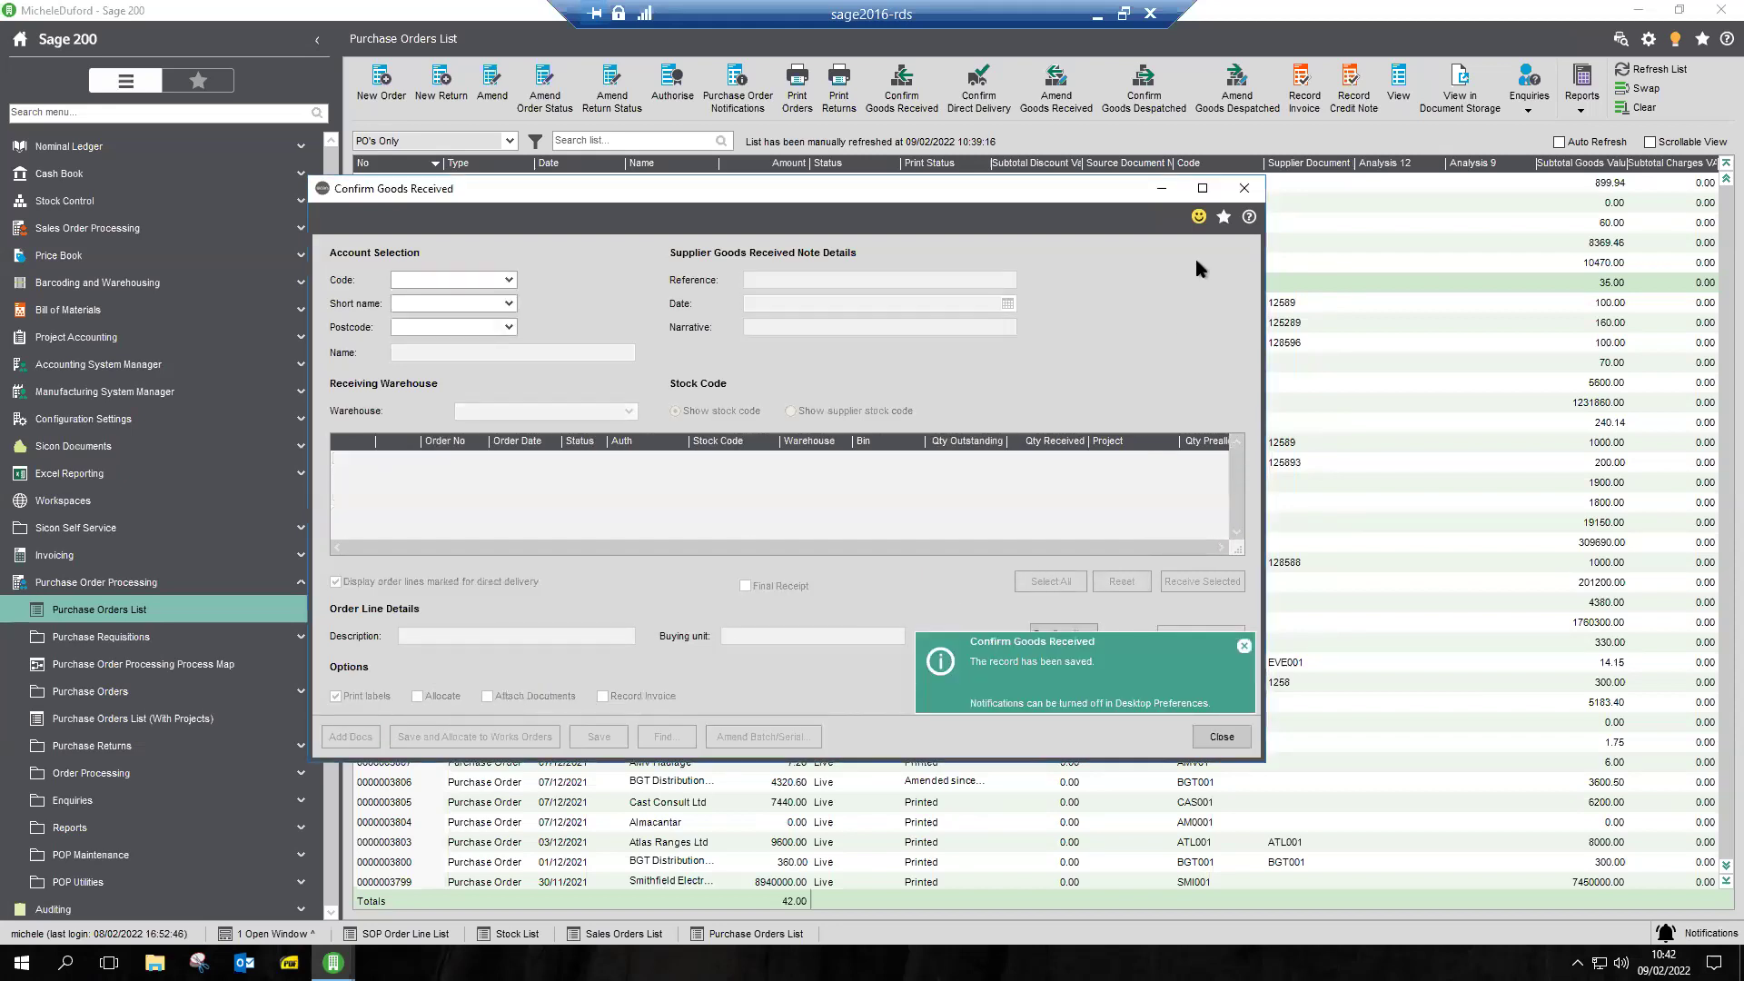
pyautogui.click(1244, 190)
# Step: Reopen the Canvey Island Catering sales order dated 09/02/2022 and show its line quantities to check the allocations
pyautogui.click(626, 934)
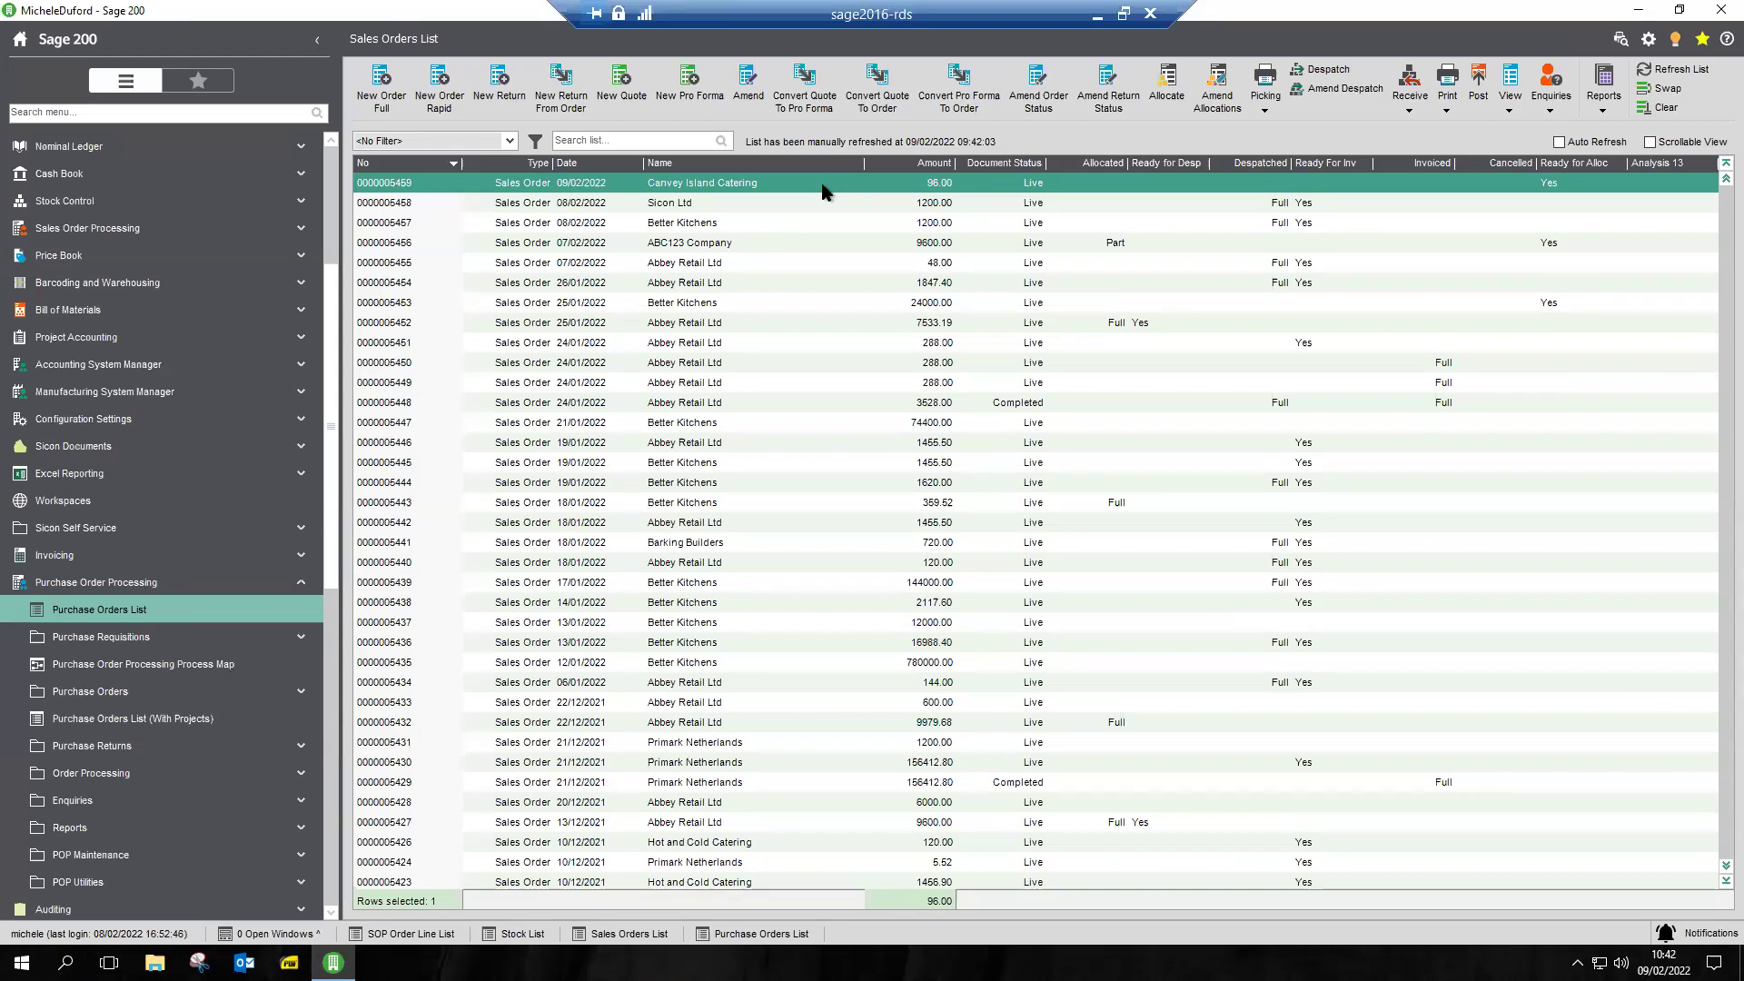
pyautogui.doubleClick(822, 185)
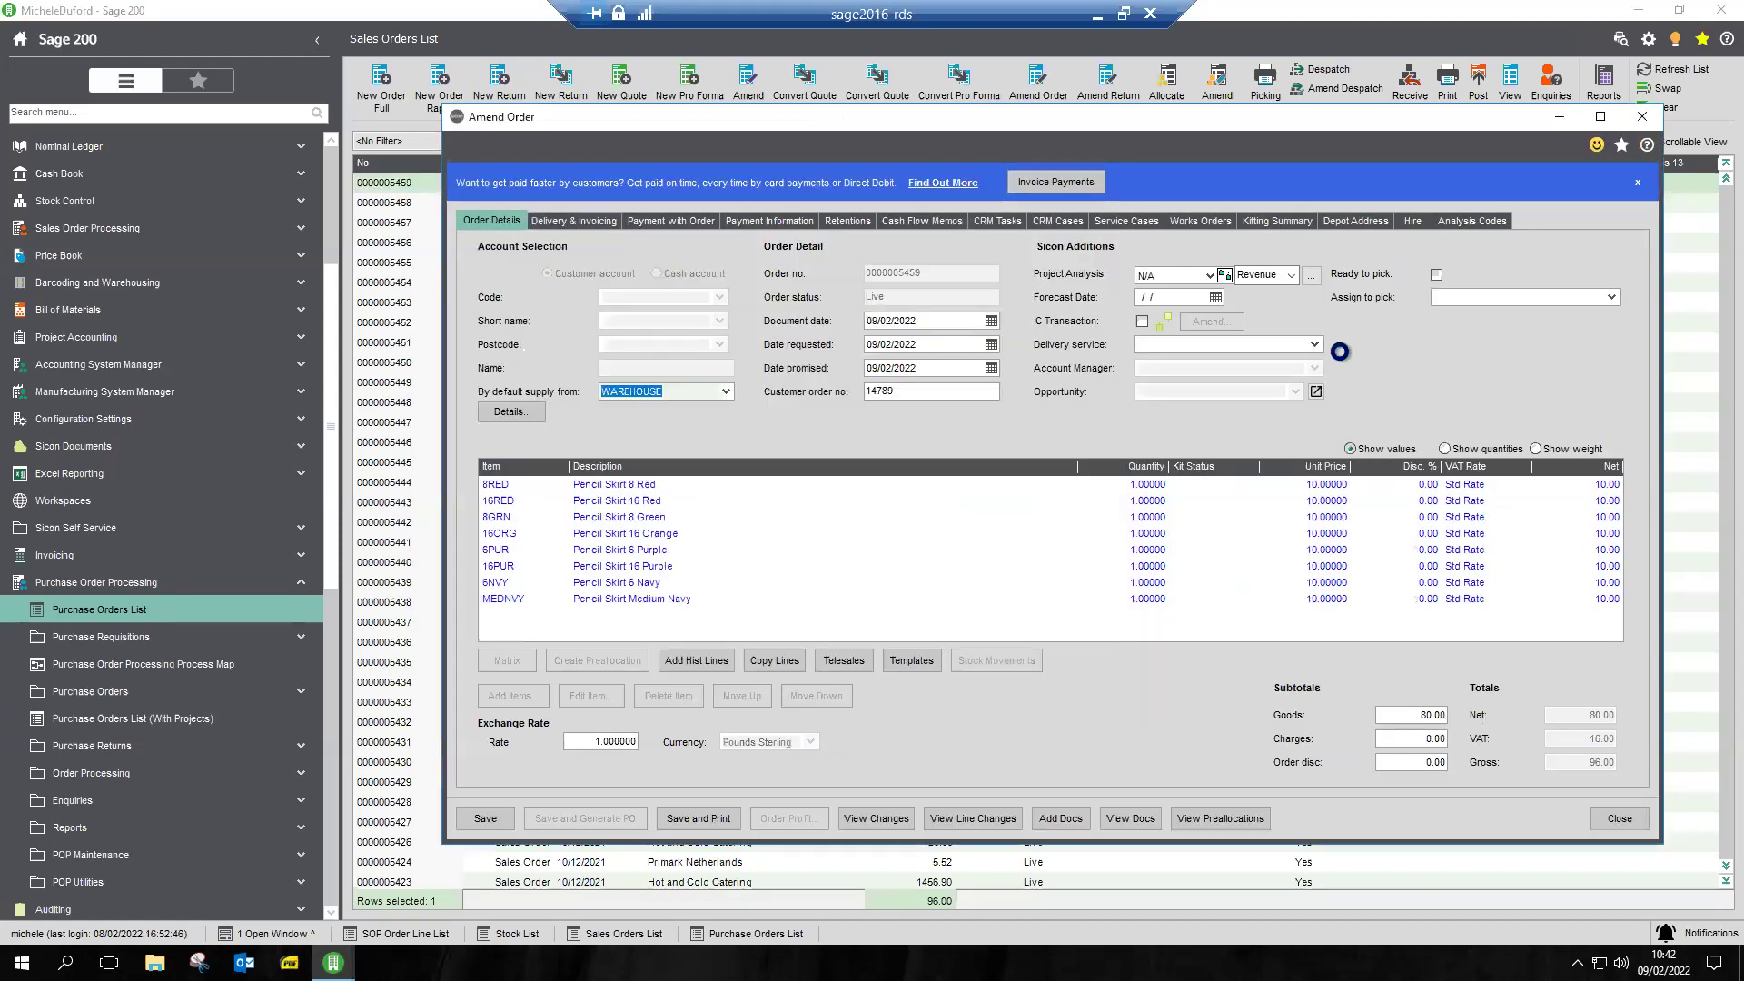
pyautogui.click(1096, 255)
pyautogui.click(1308, 137)
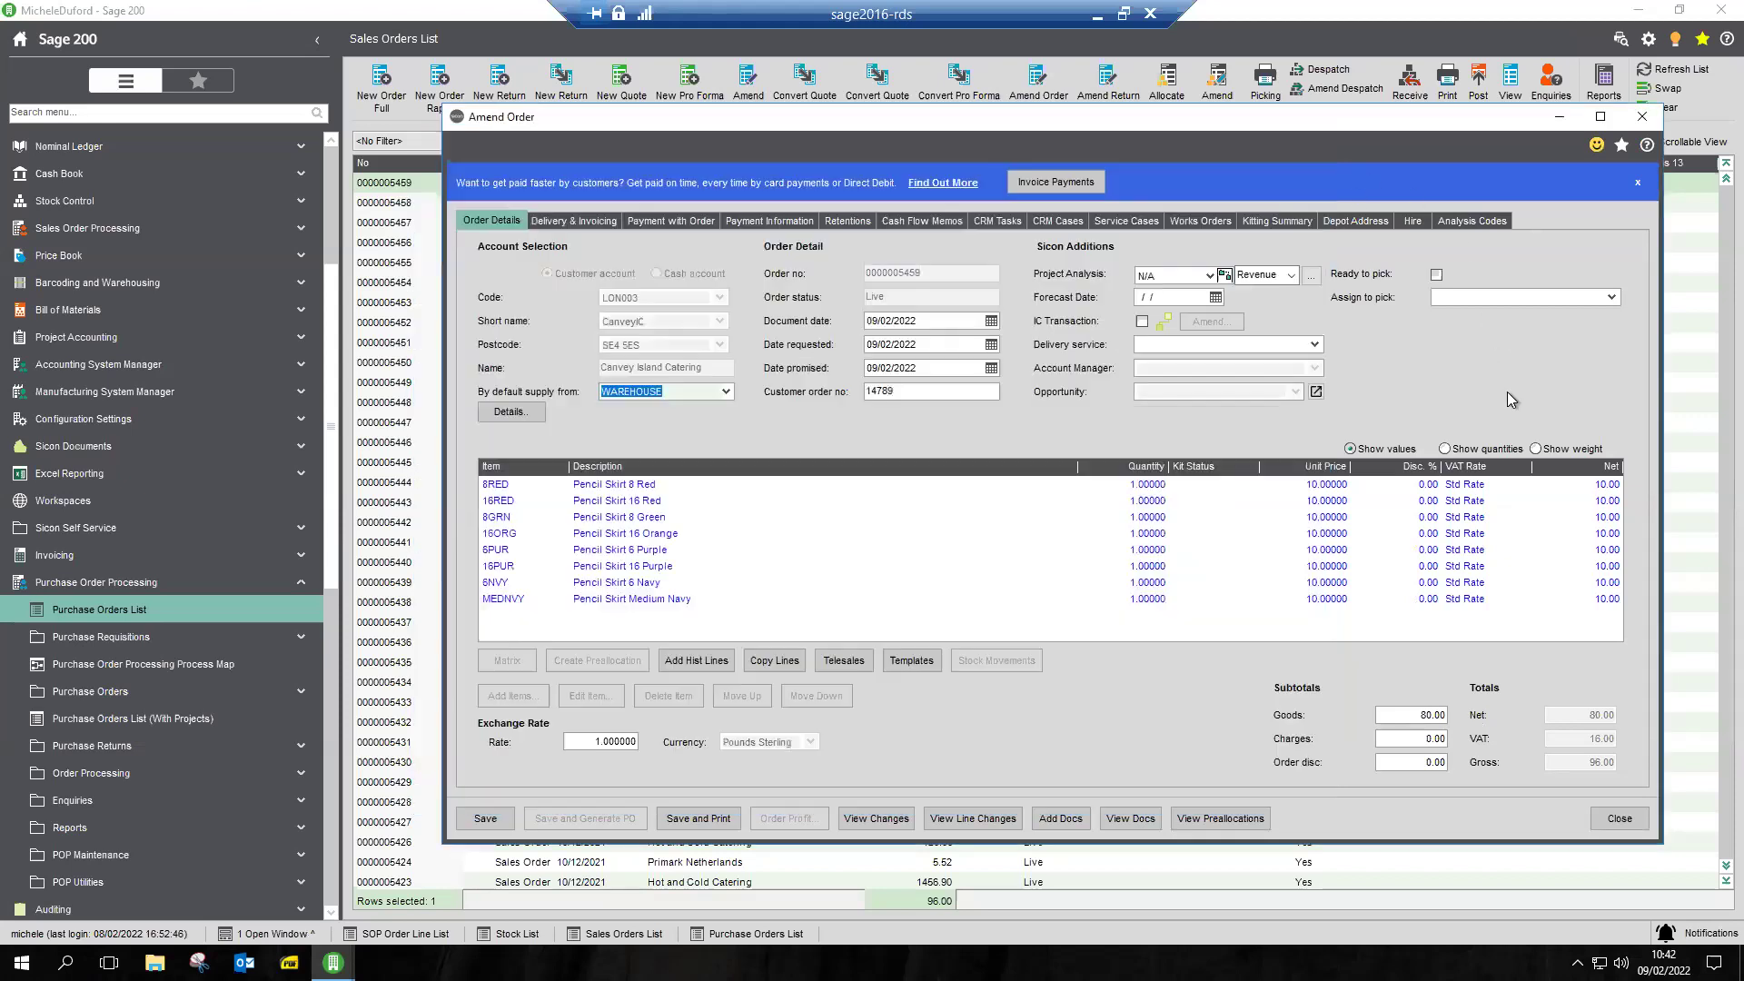
pyautogui.click(1446, 450)
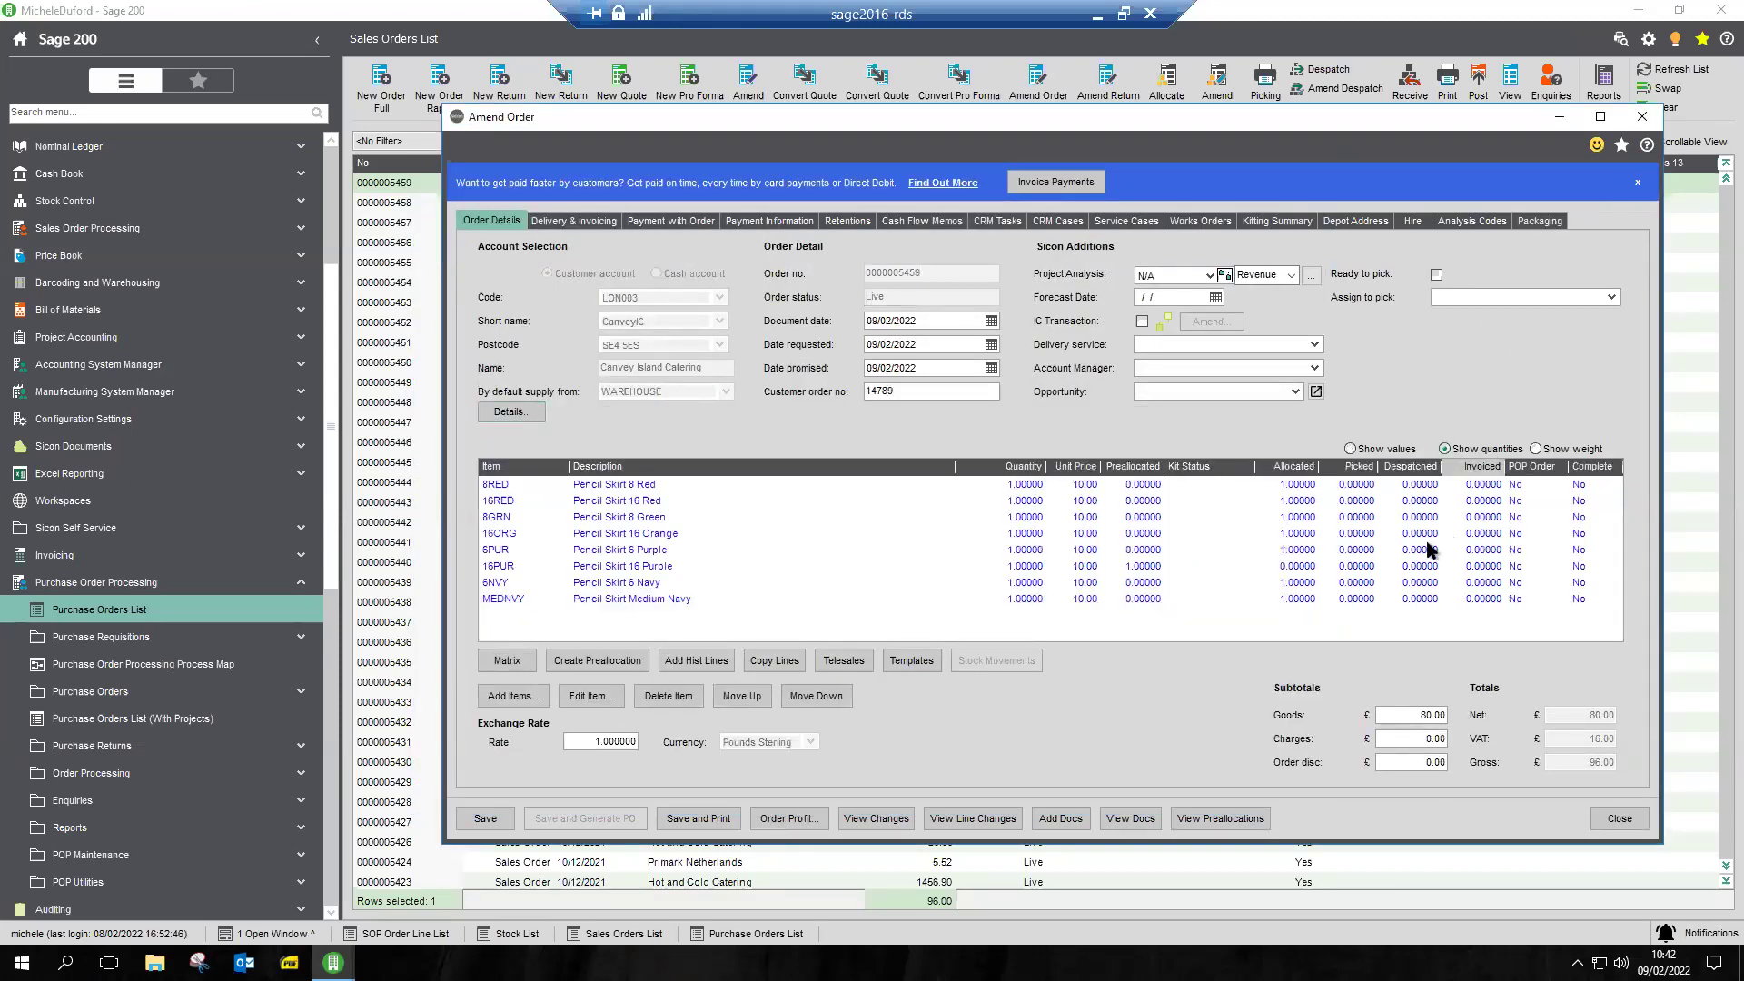